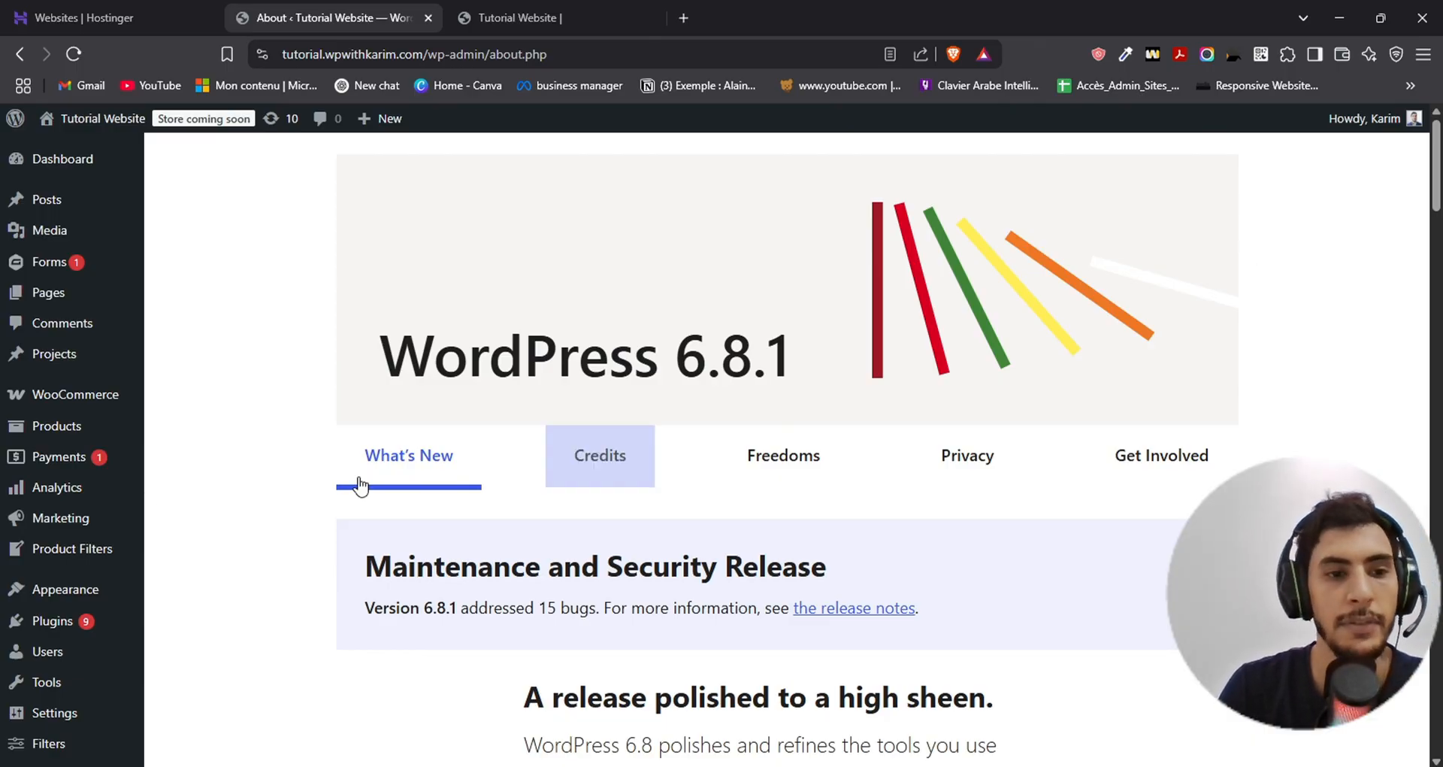
- Open the Apple Certified Refurbished 10.2-Inch iPad product for editing from the list of all products
mouse_move(55, 398)
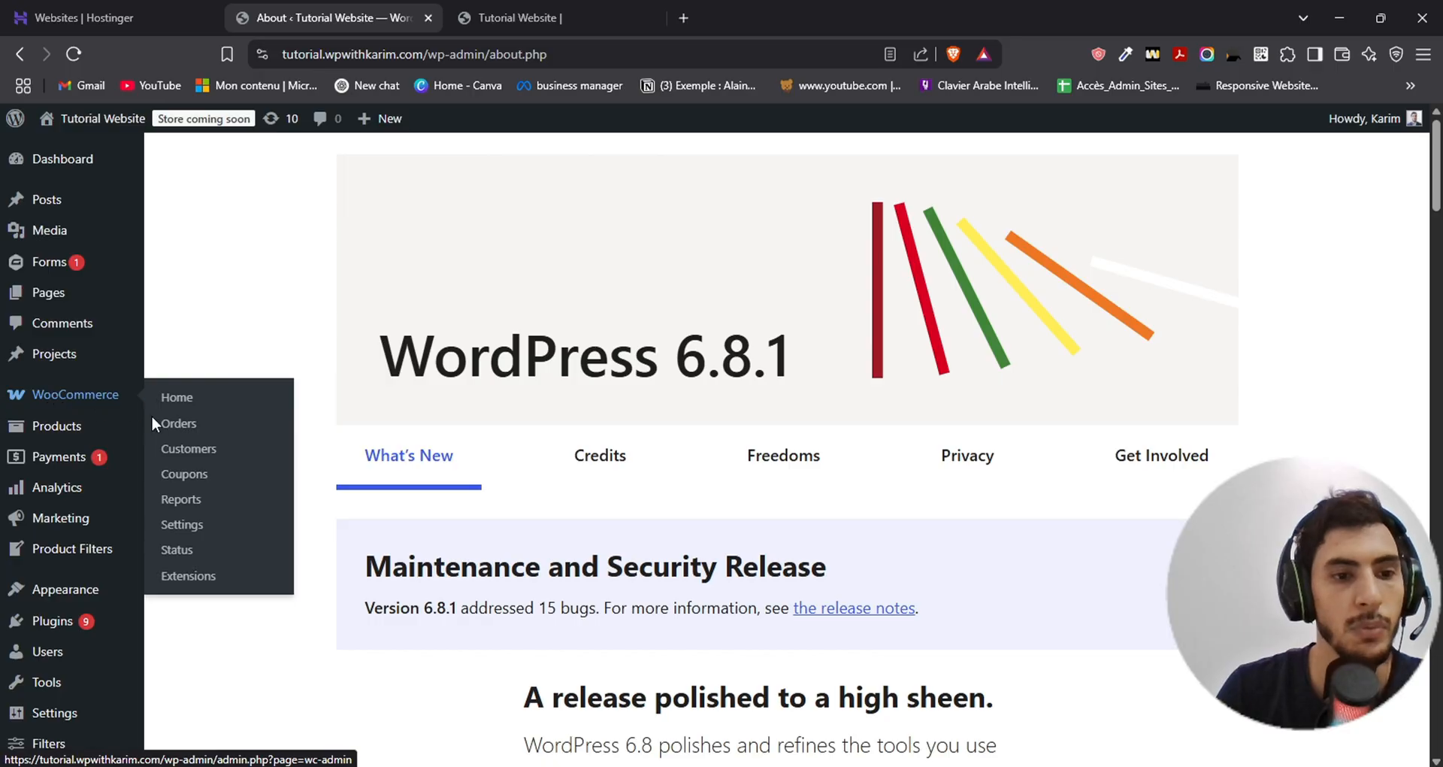
mouse_move(86, 428)
left_click(192, 430)
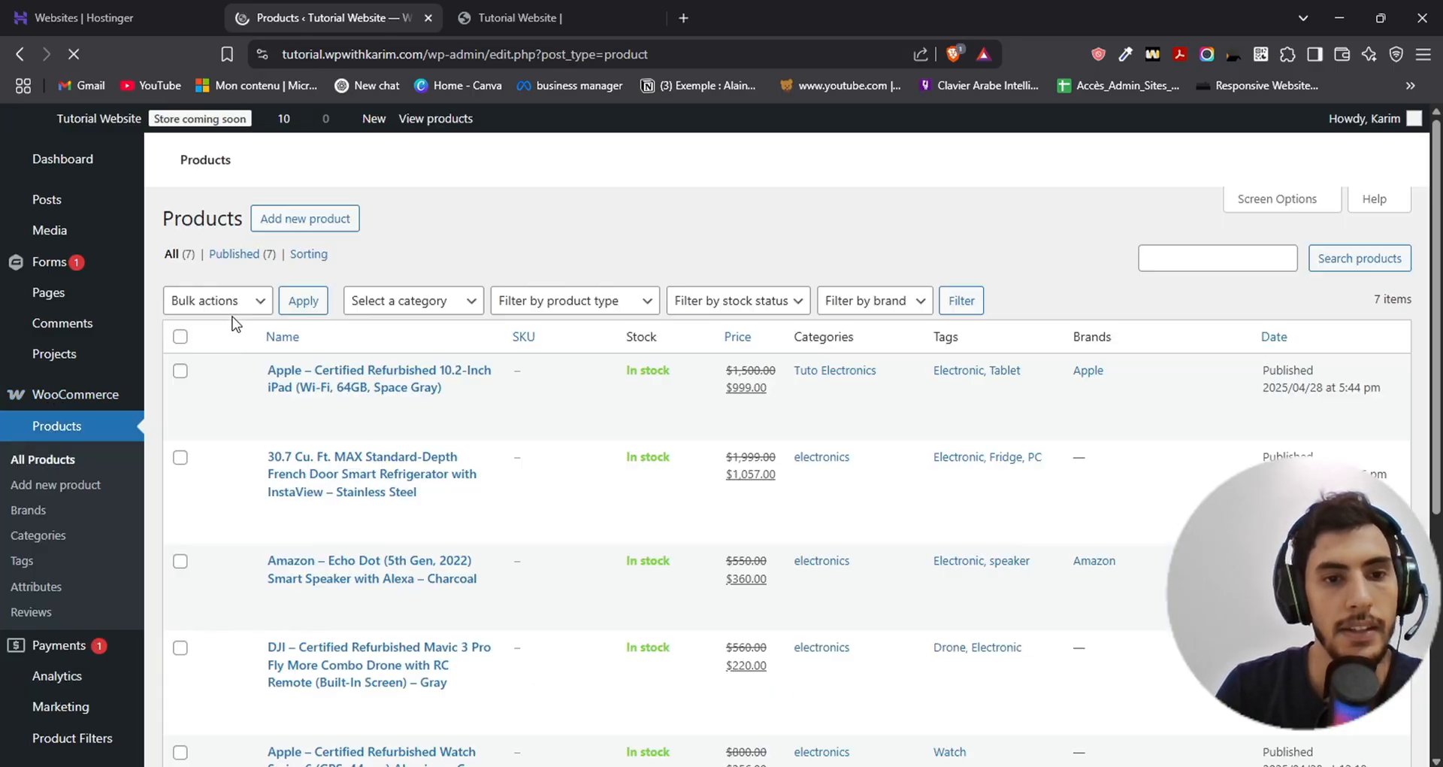
scroll(340, 389, "down", 1)
left_click(340, 387)
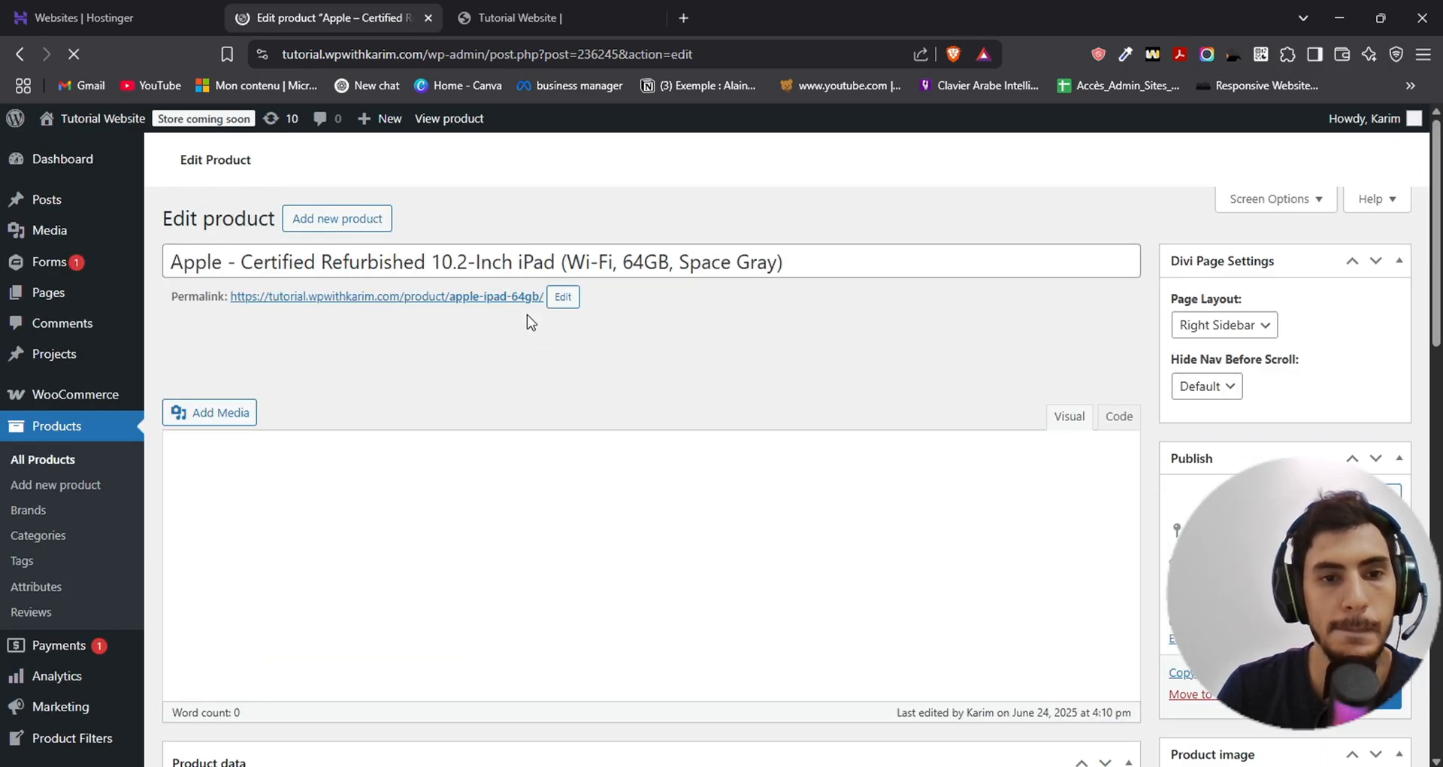
- Examine the iPad product's edit page, including its description, price data, short description, gallery, tags and reviews
scroll(560, 284, "down", 4)
scroll(594, 308, "down", 2)
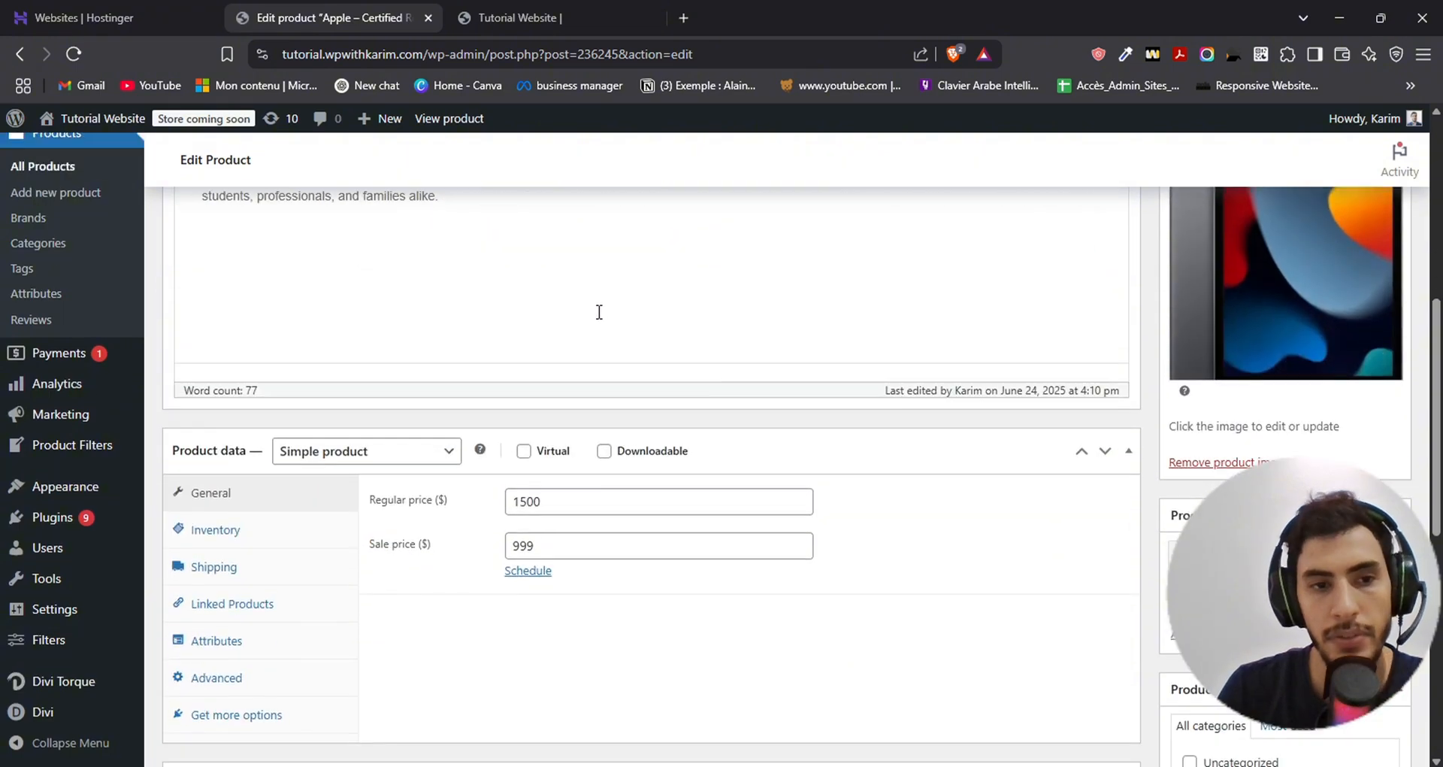
scroll(410, 368, "up", 4)
scroll(413, 348, "down", 2)
scroll(466, 369, "up", 2)
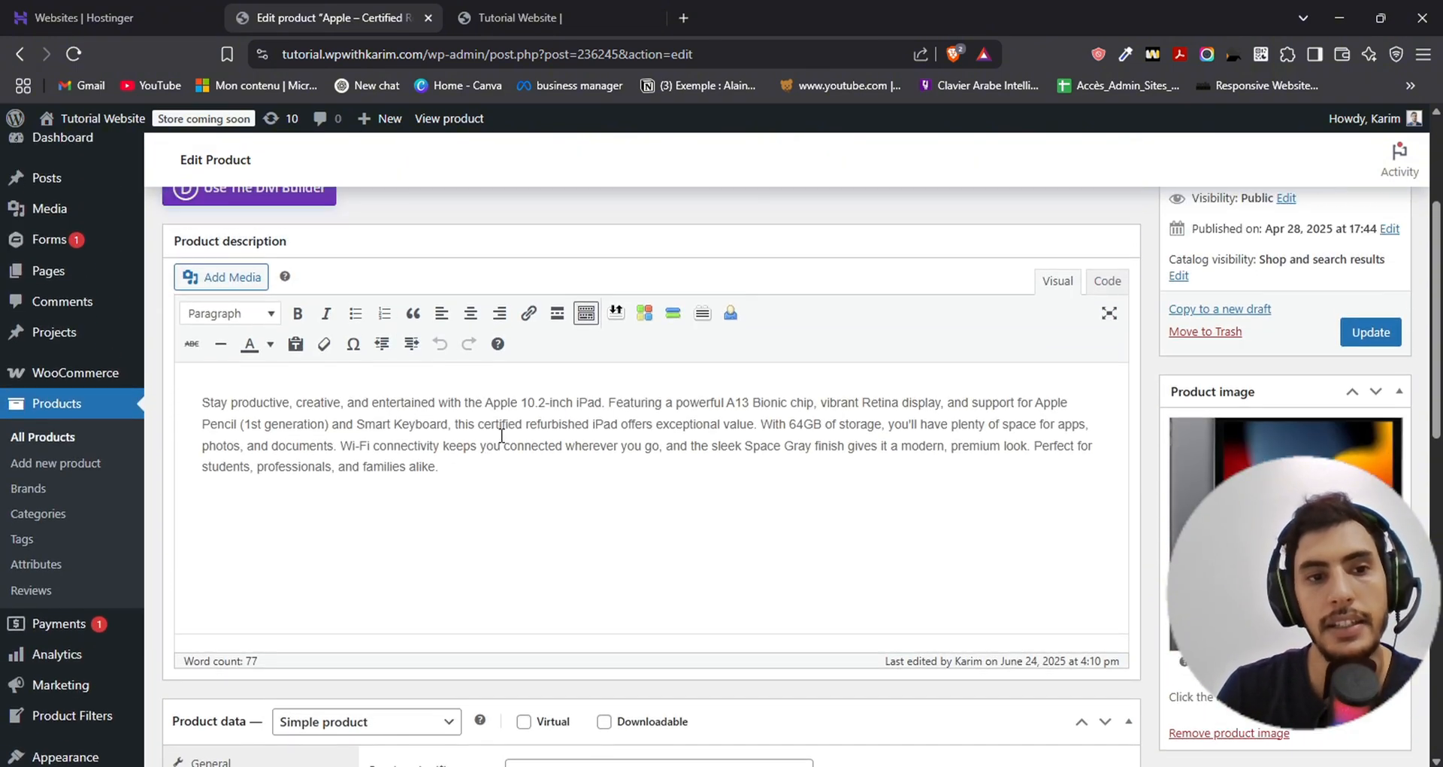
scroll(496, 473, "up", 1)
scroll(493, 347, "down", 1)
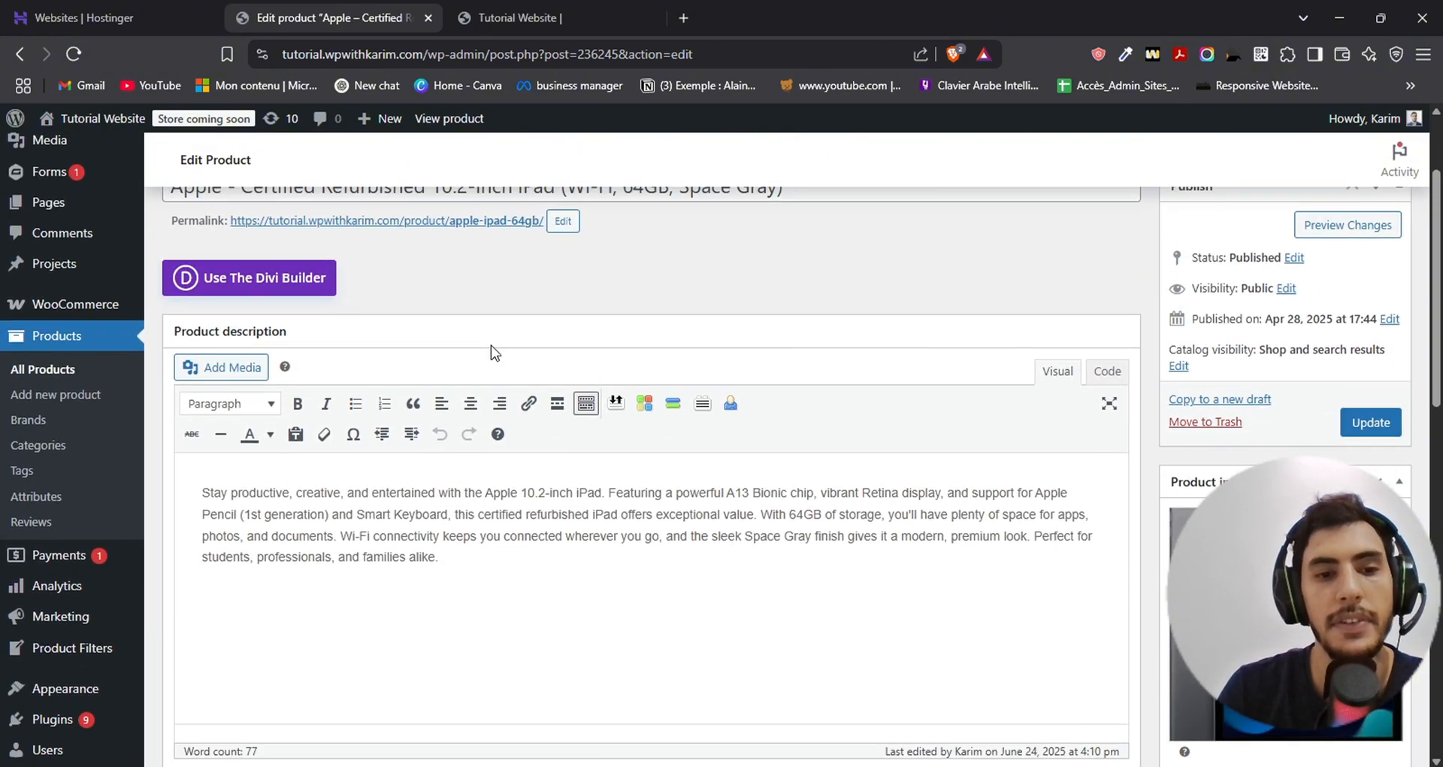
scroll(474, 418, "down", 2)
scroll(451, 425, "up", 2)
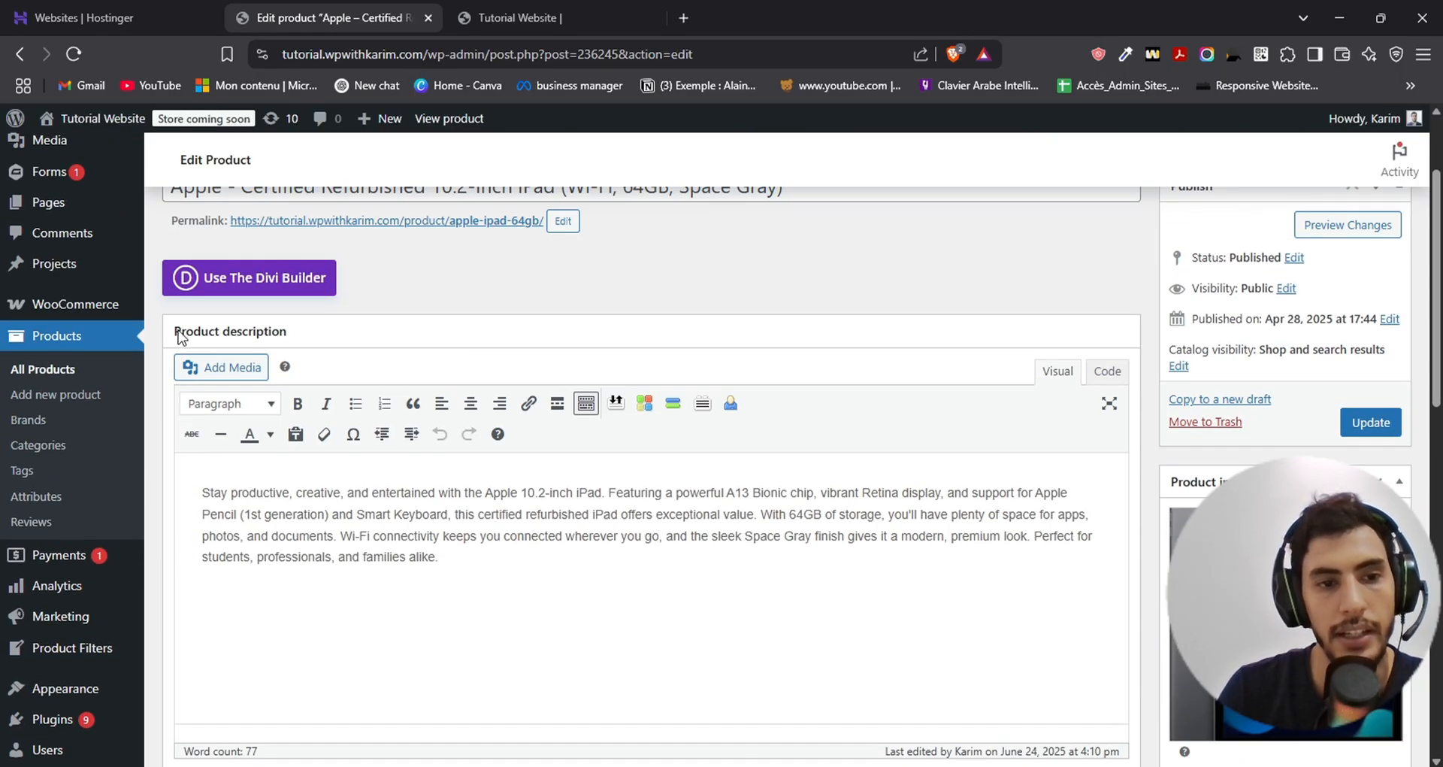
scroll(389, 332, "down", 6)
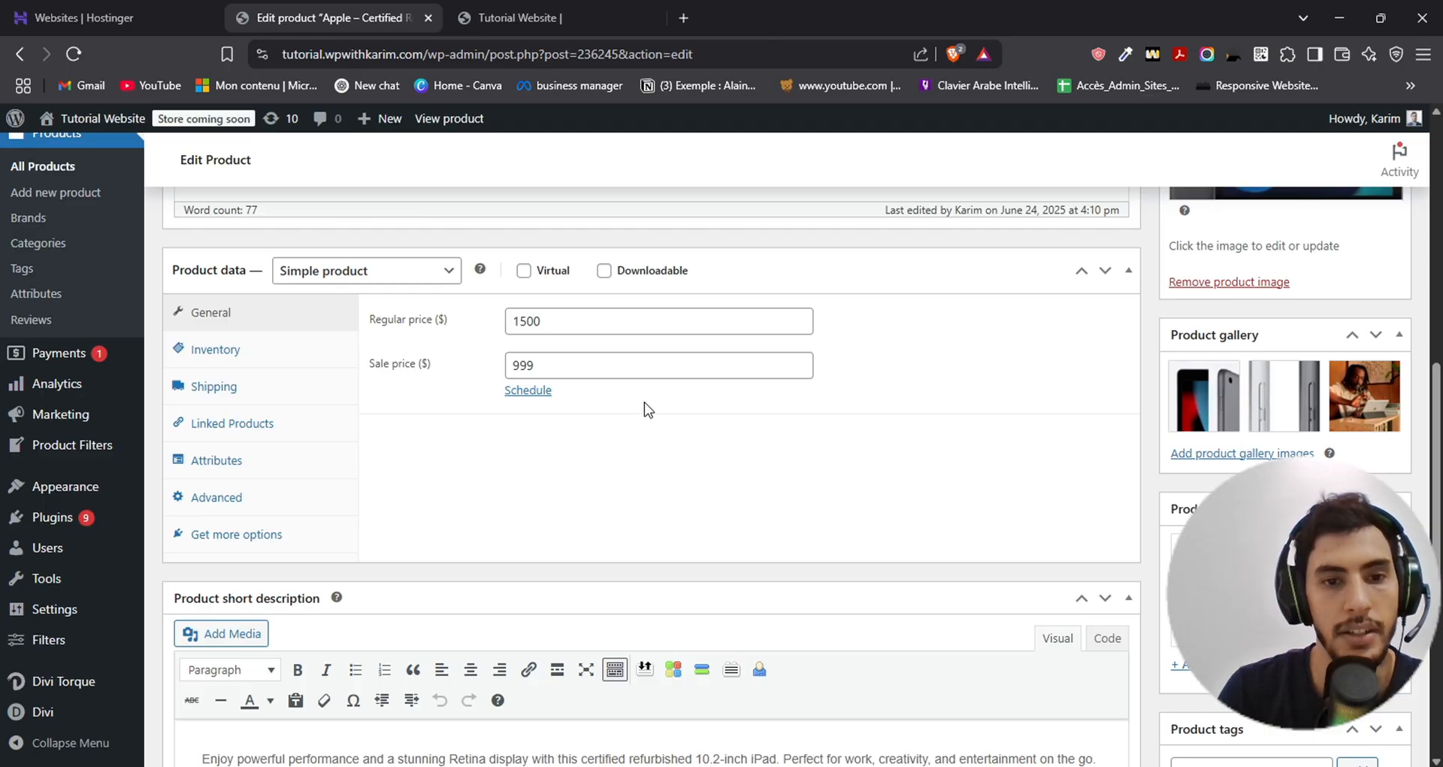
scroll(644, 406, "down", 4)
scroll(526, 368, "down", 1)
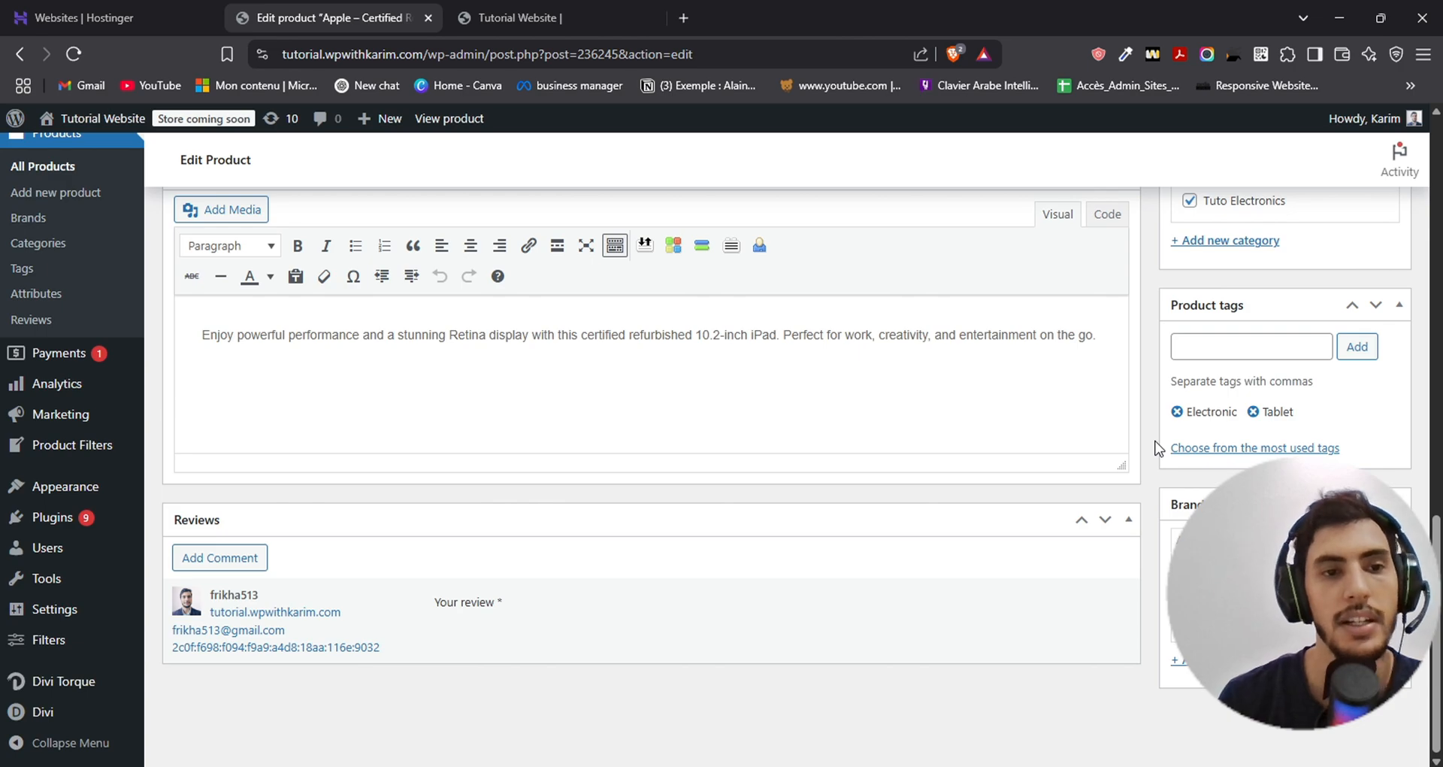
scroll(380, 477, "up", 10)
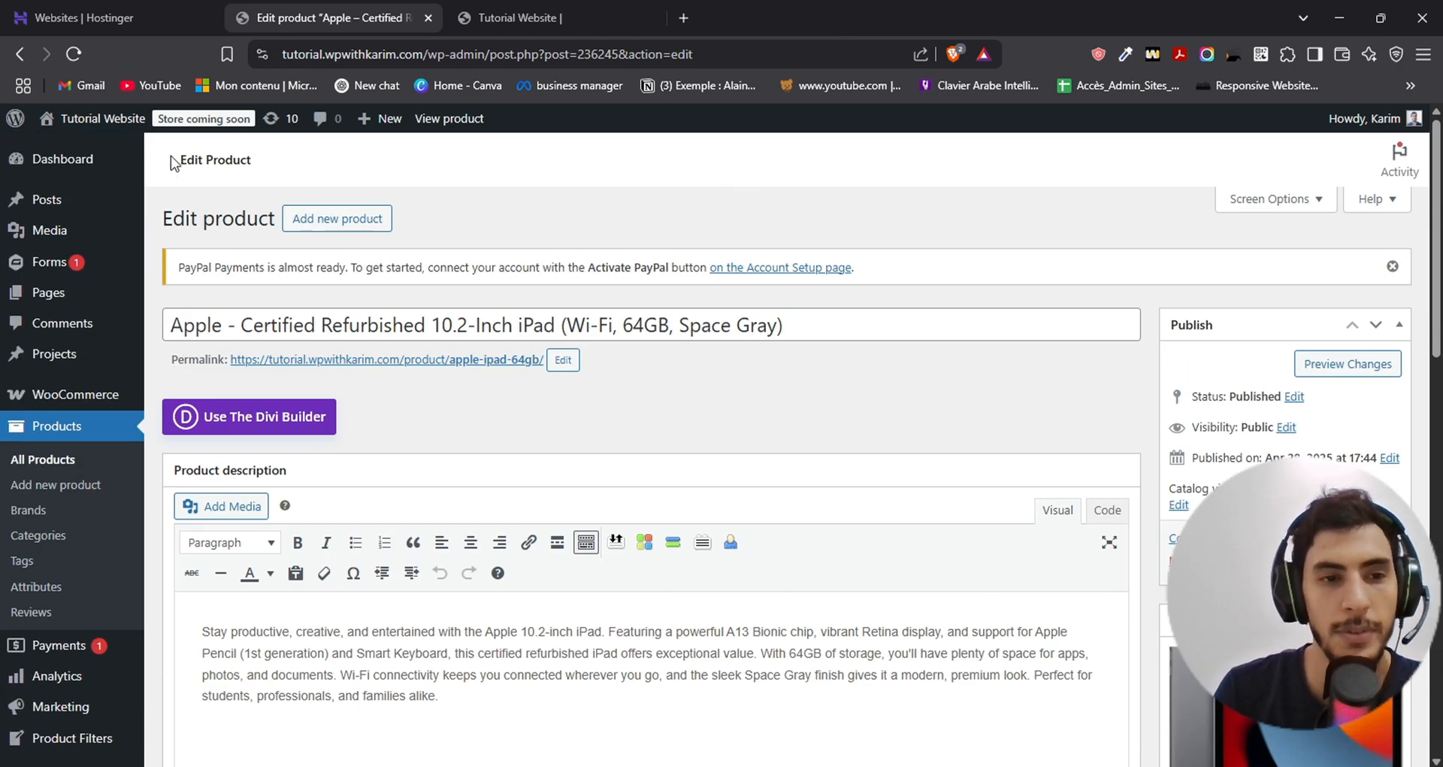
left_click_drag(177, 158, 277, 165)
left_click(290, 163)
- Search the plugins to add for "acf" and activate Advanced Custom Fields (ACF)
left_click(14, 121)
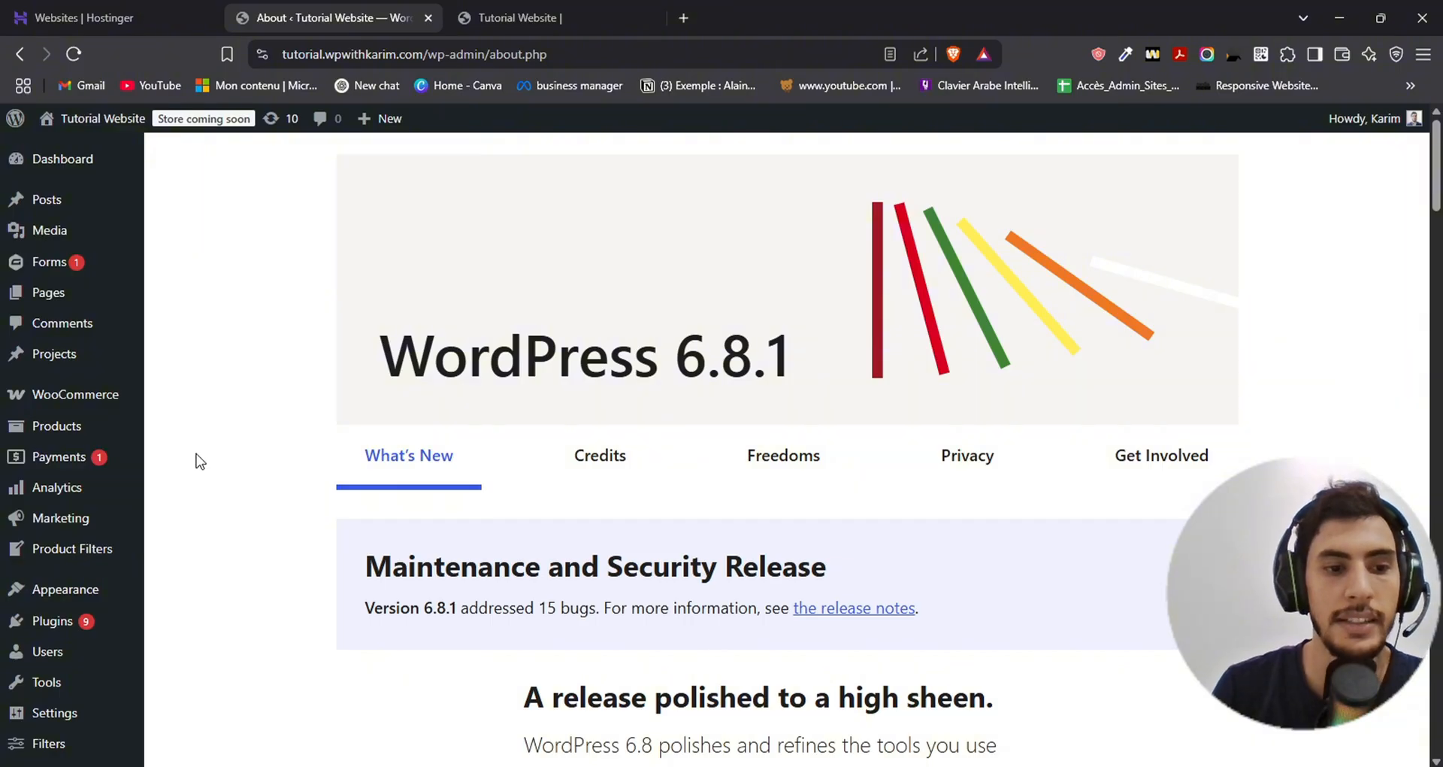
mouse_move(115, 631)
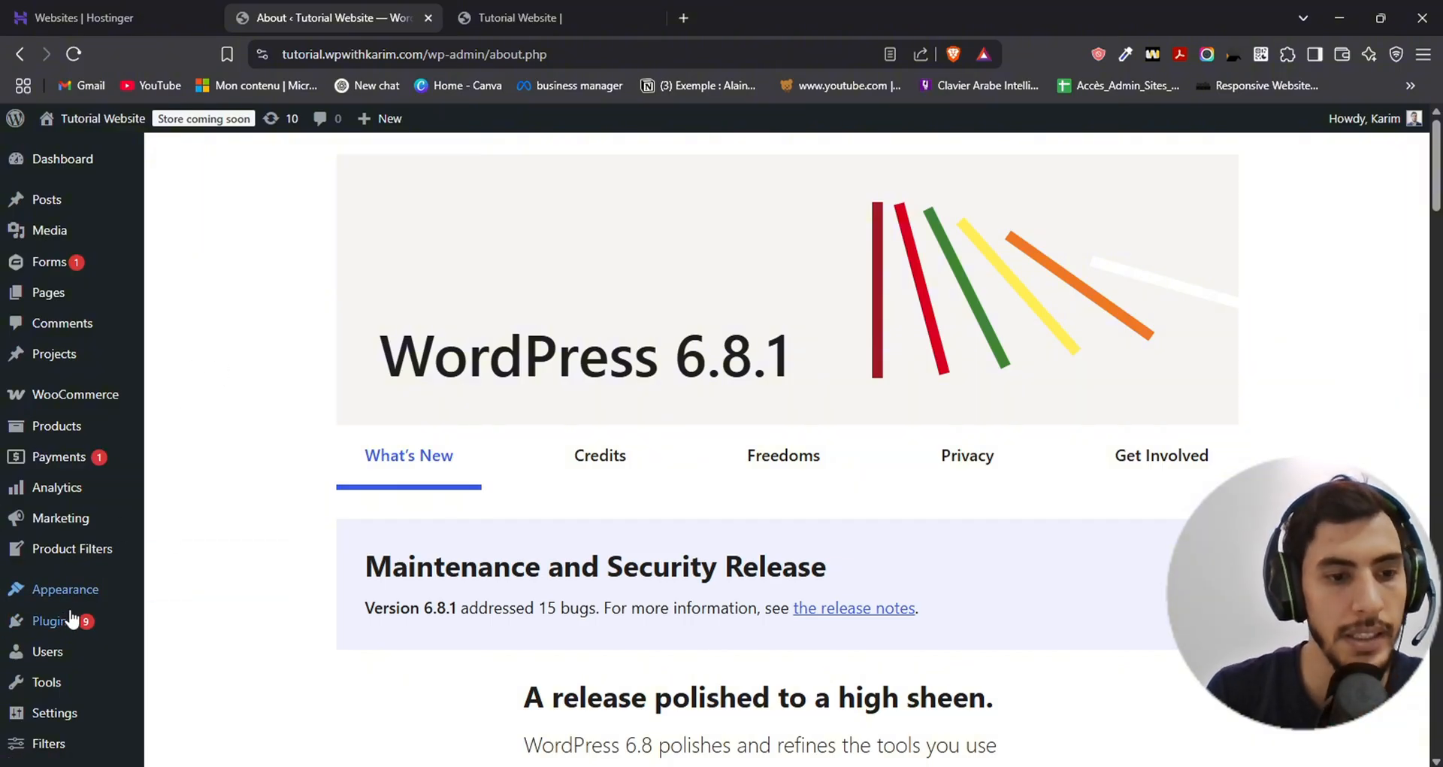
mouse_move(53, 622)
left_click(197, 651)
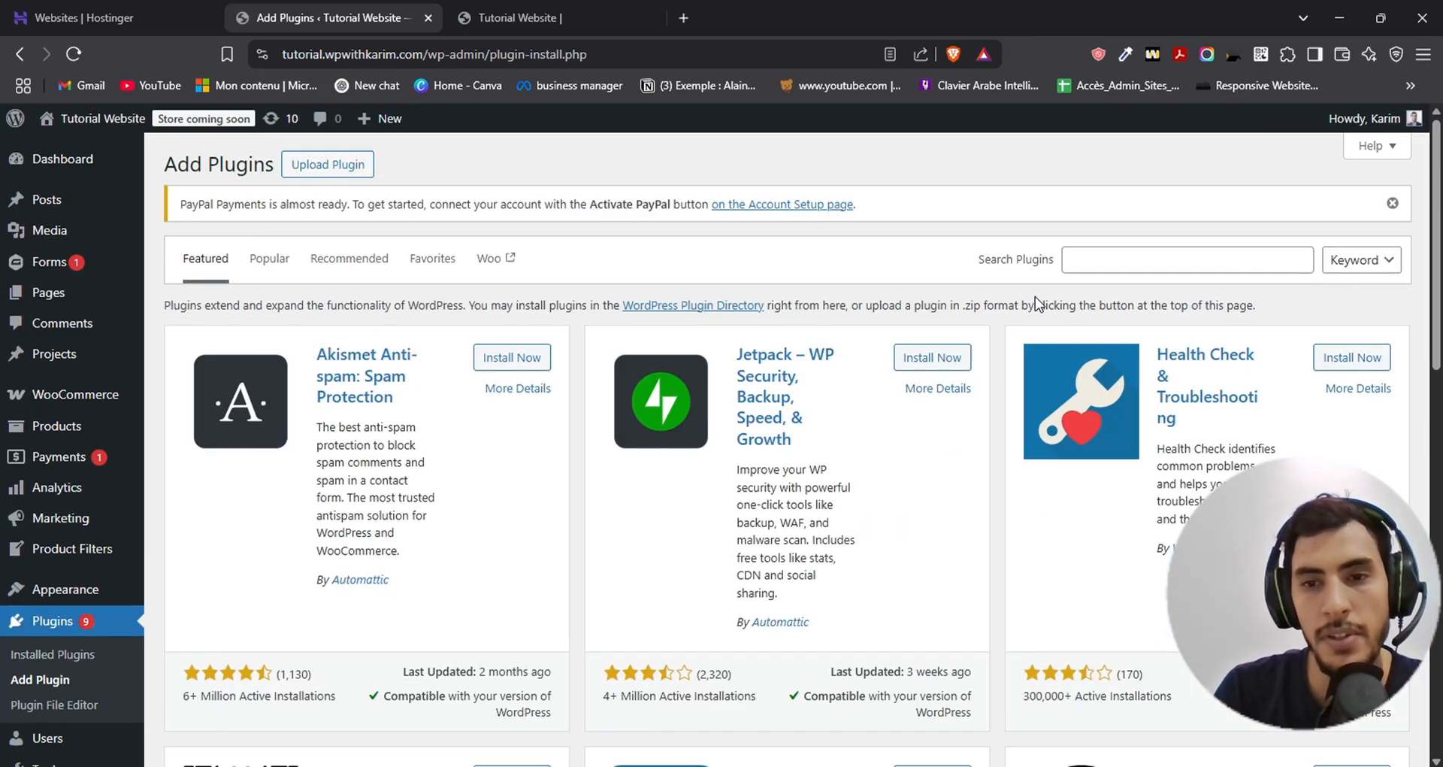
left_click(1111, 260)
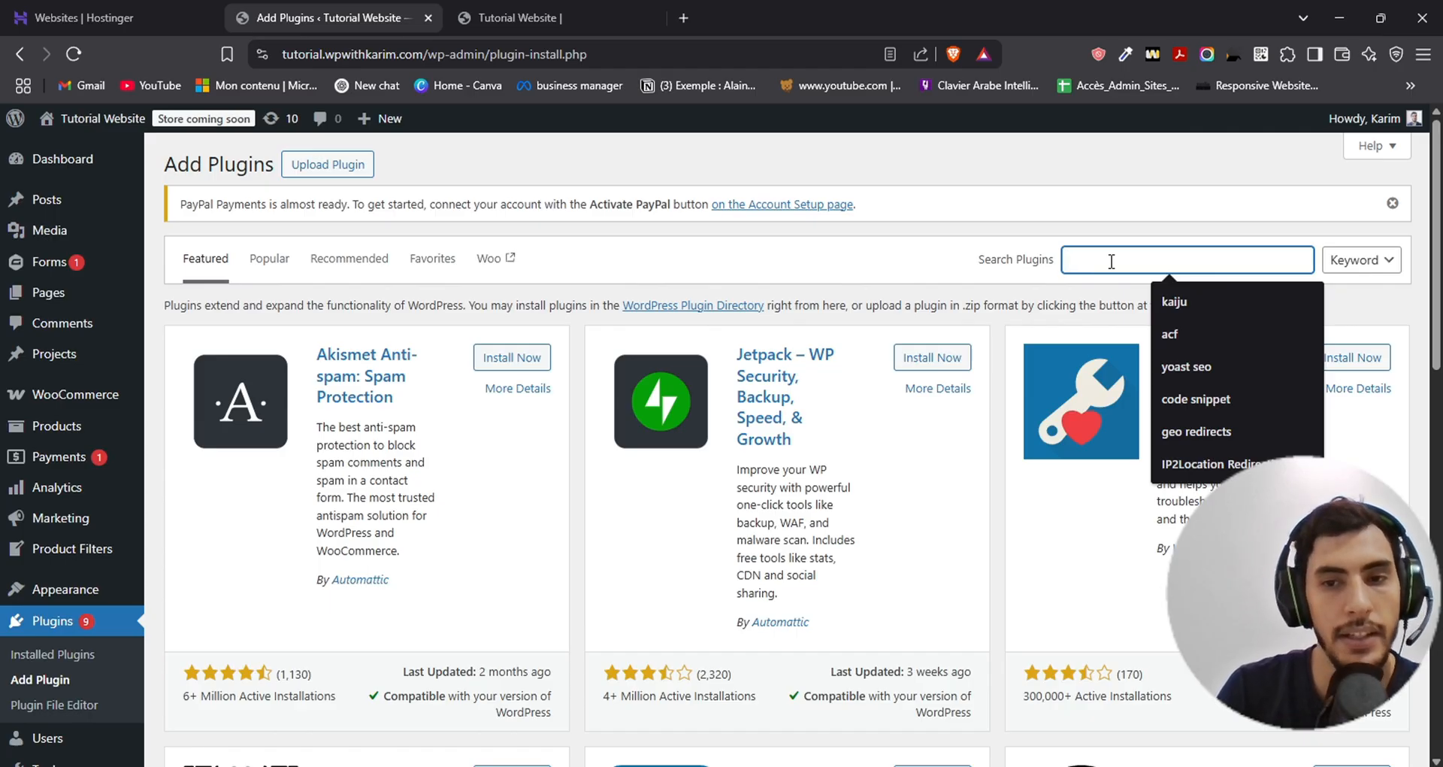
left_click(1014, 243)
left_click(1111, 259)
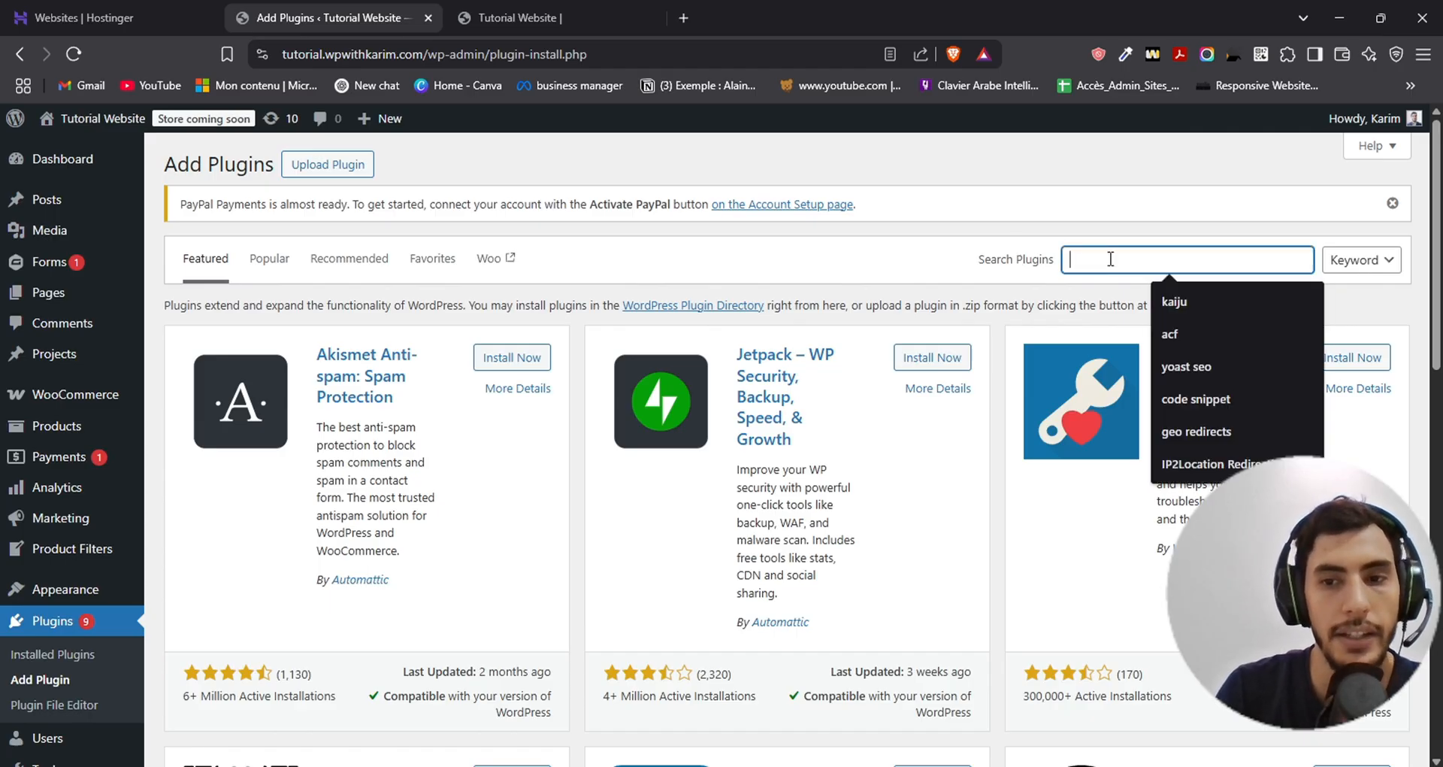
type("acf")
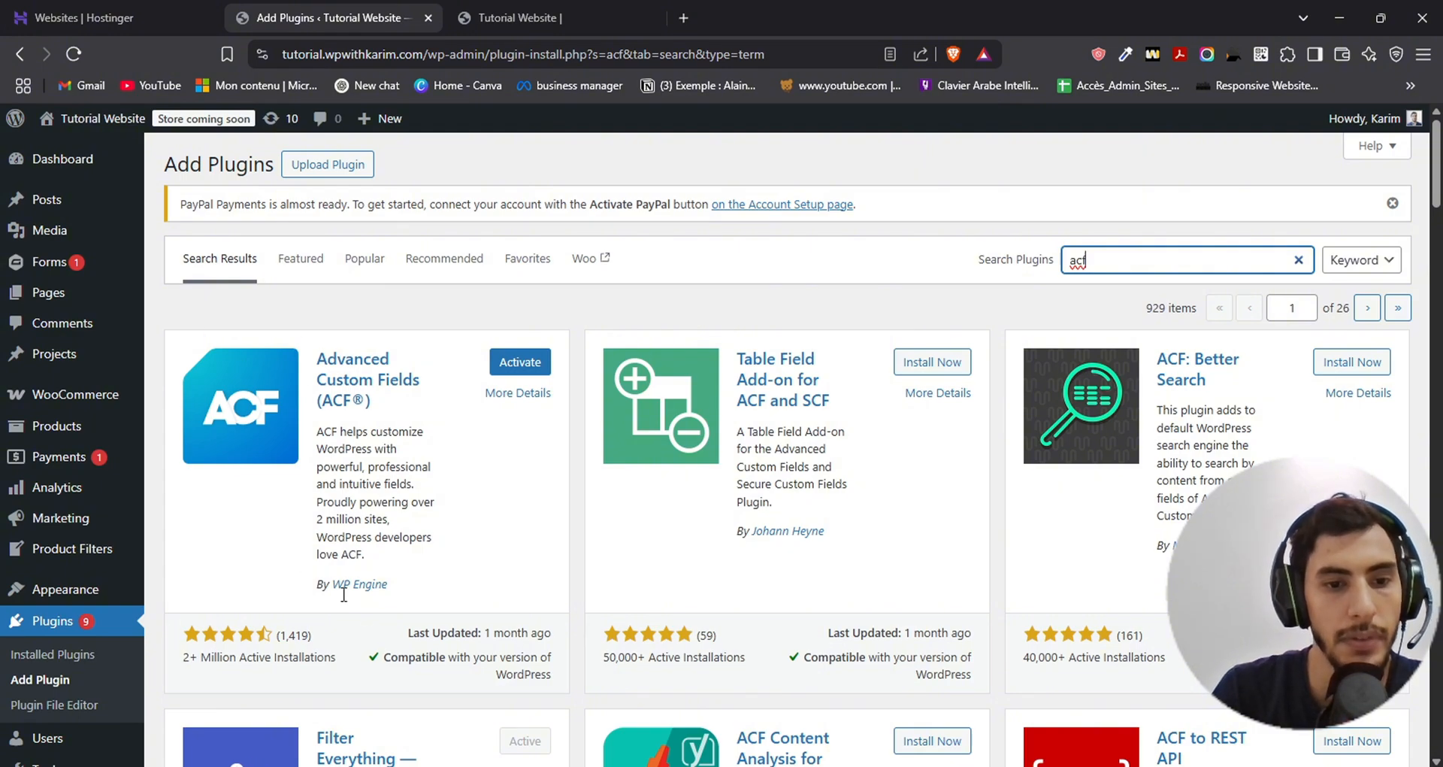
left_click(547, 356)
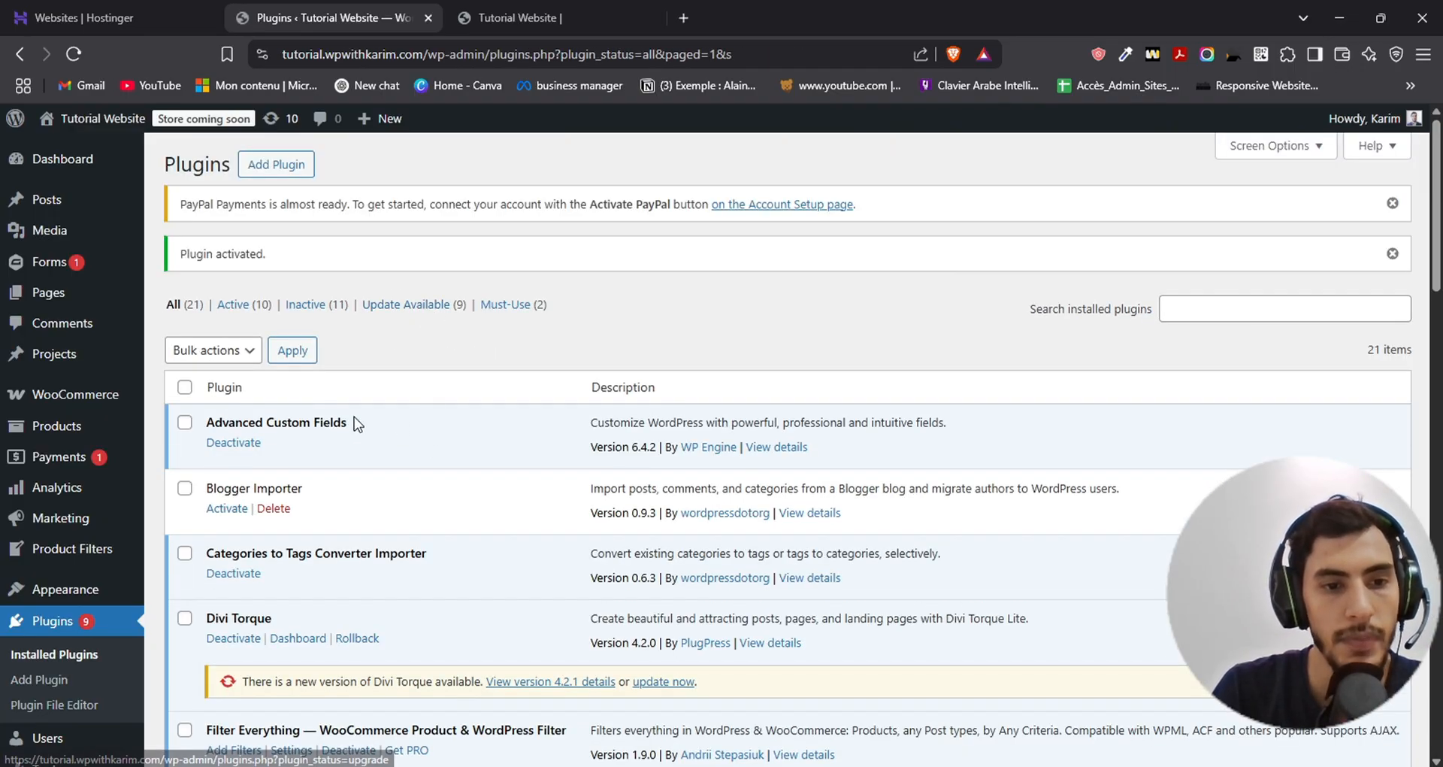
- Add a new ACF field group and title it "Product ACF Fields"
scroll(53, 331, "down", 4)
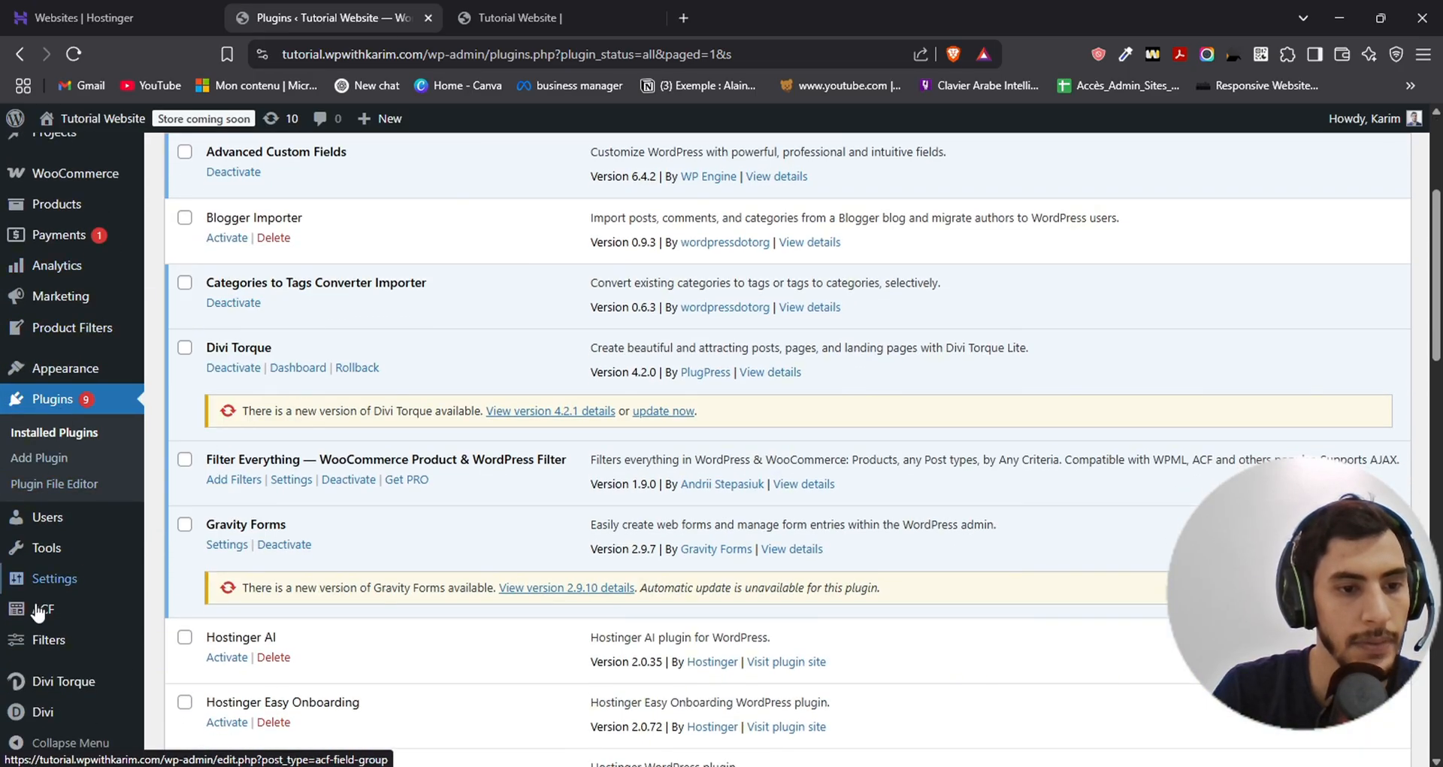
left_click(41, 613)
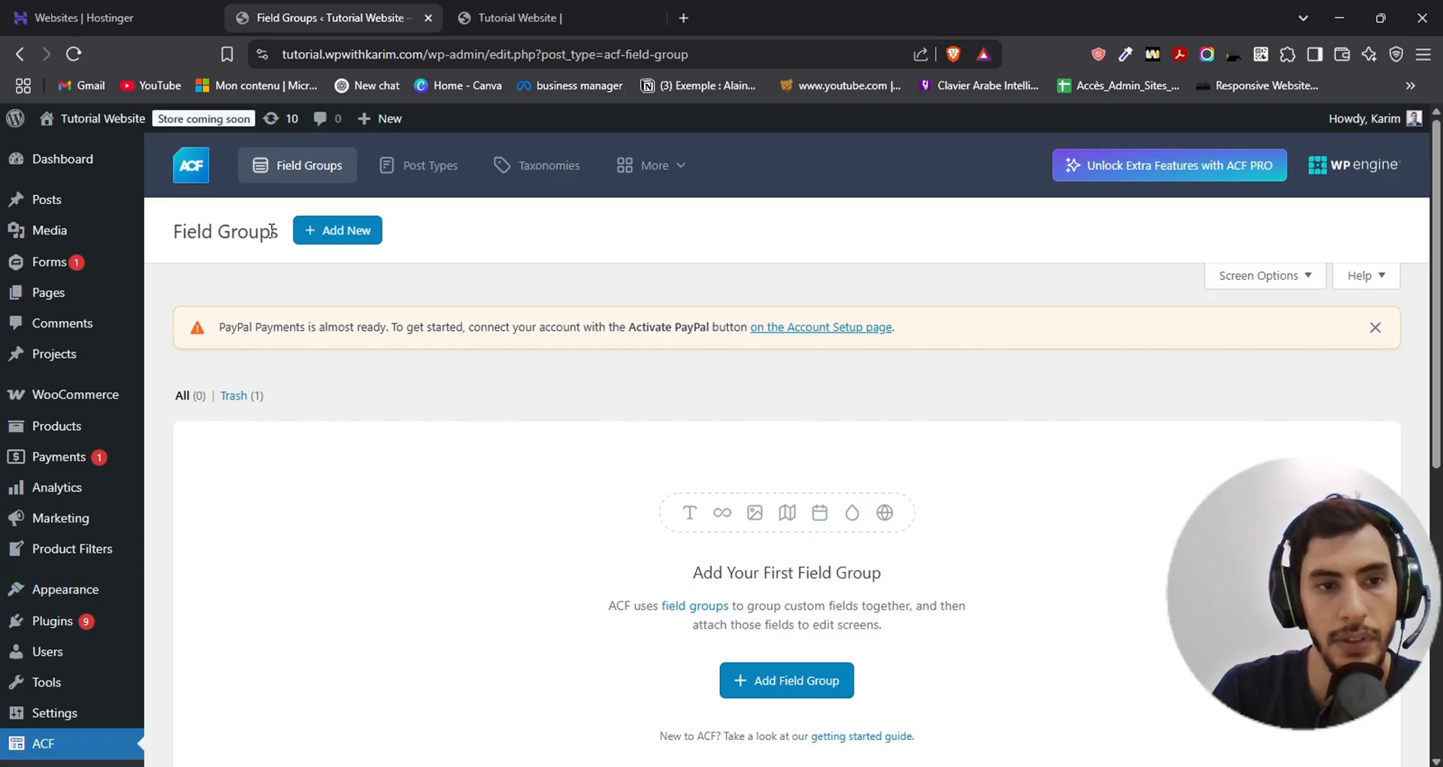
left_click(306, 239)
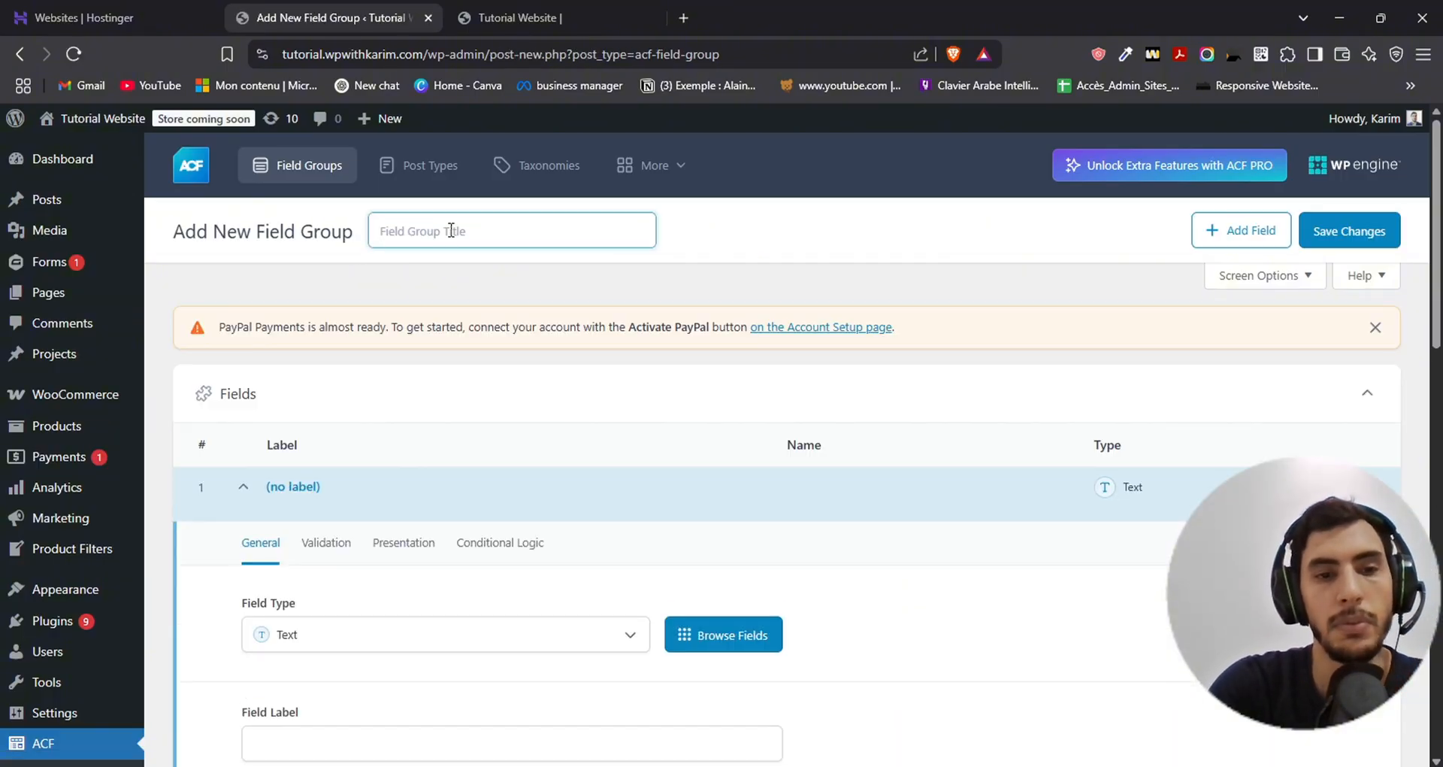
type("Product")
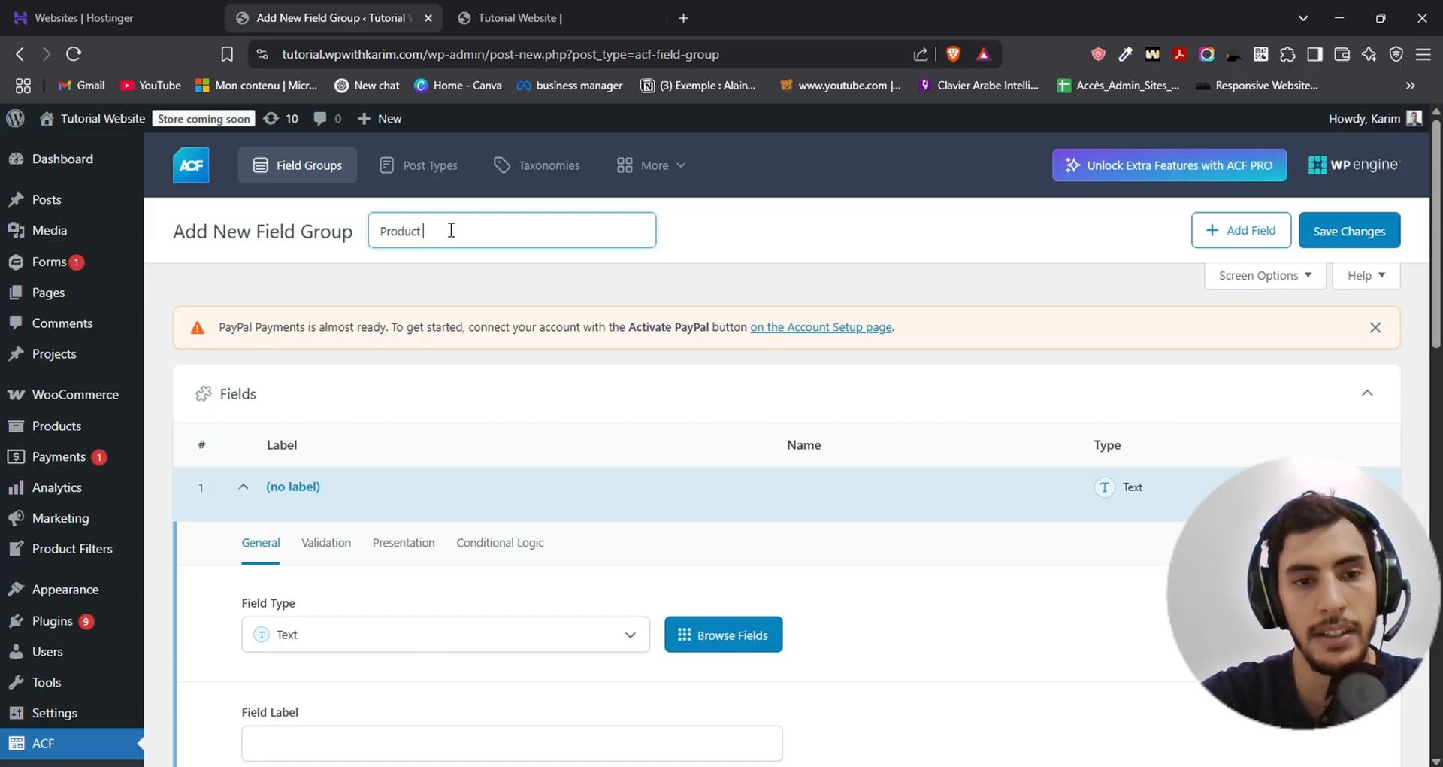
type("ACF fields")
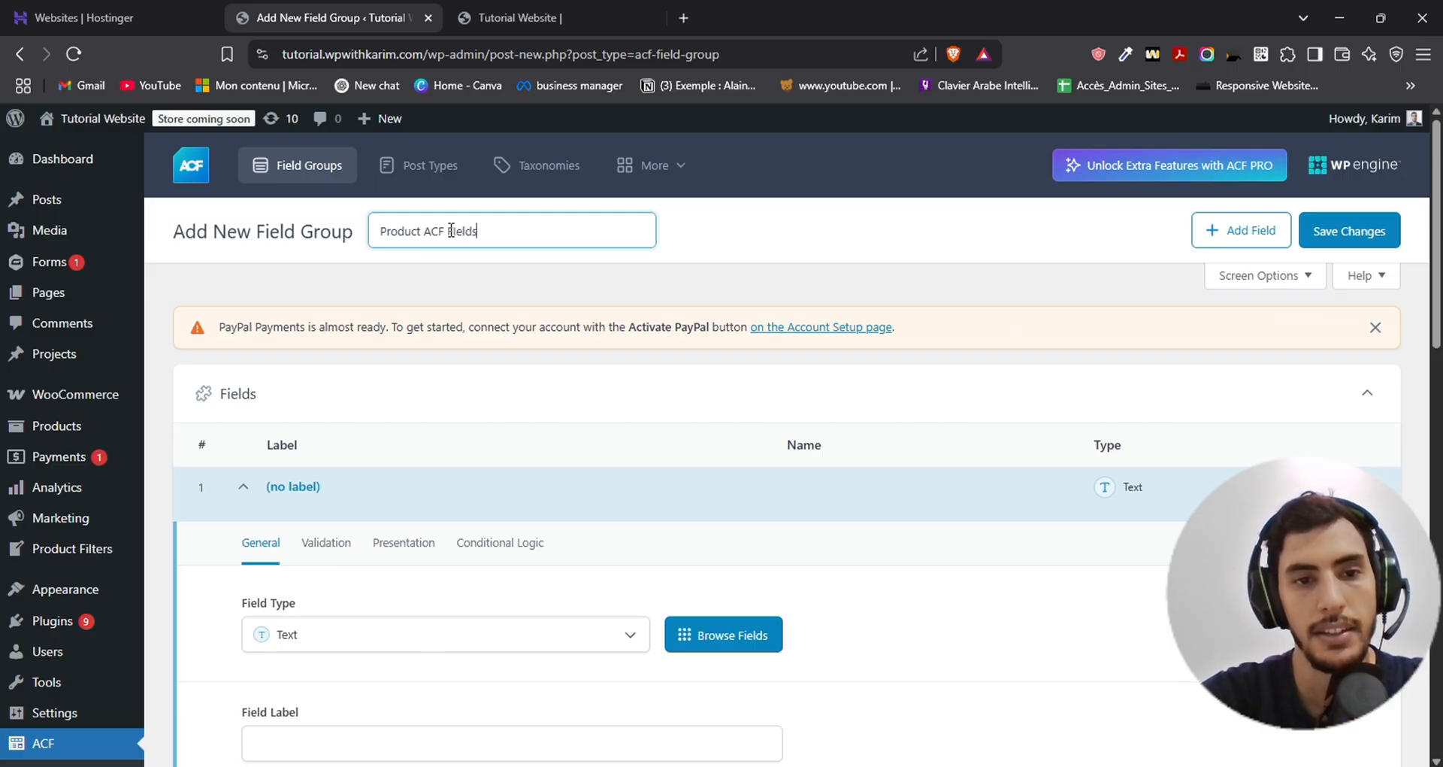
double_click(451, 230)
type("F")
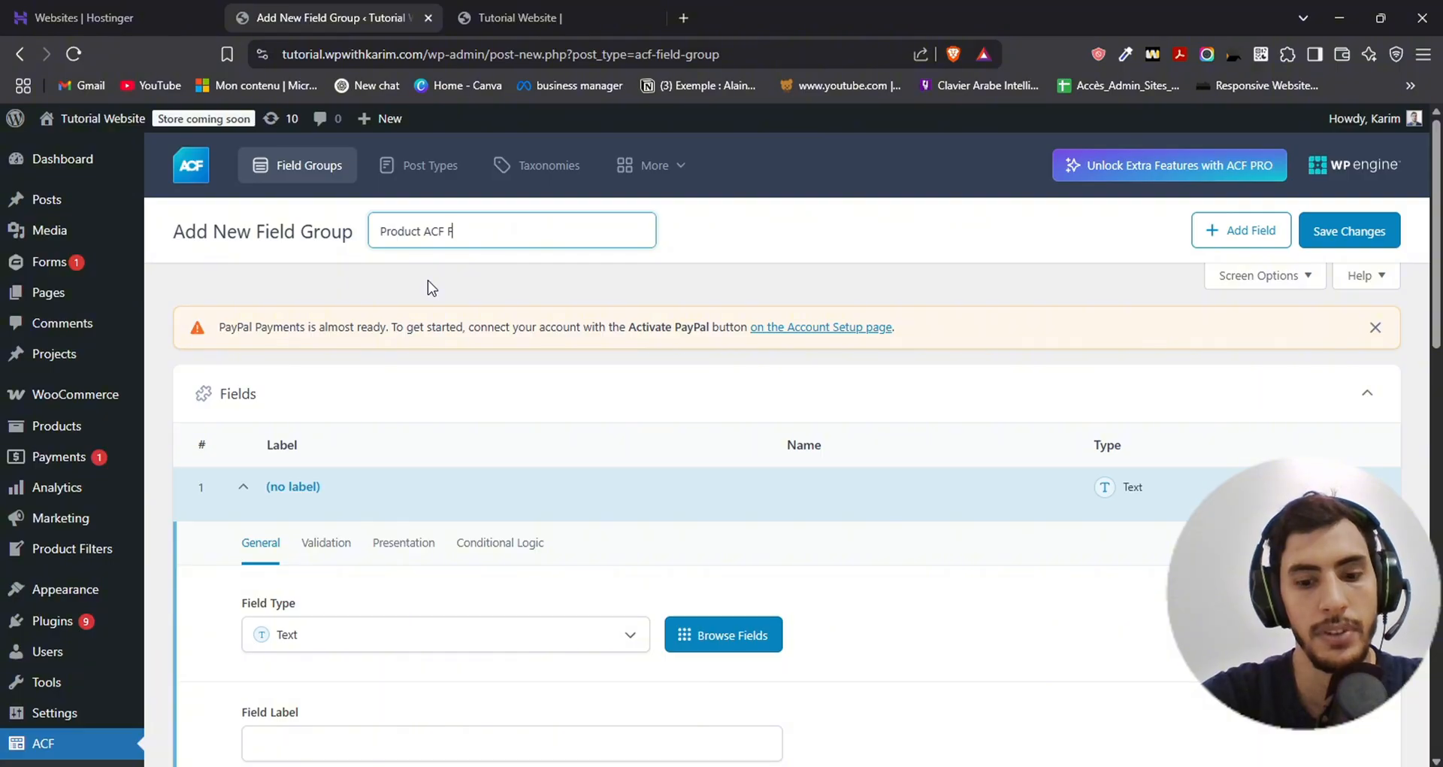
type("lields")
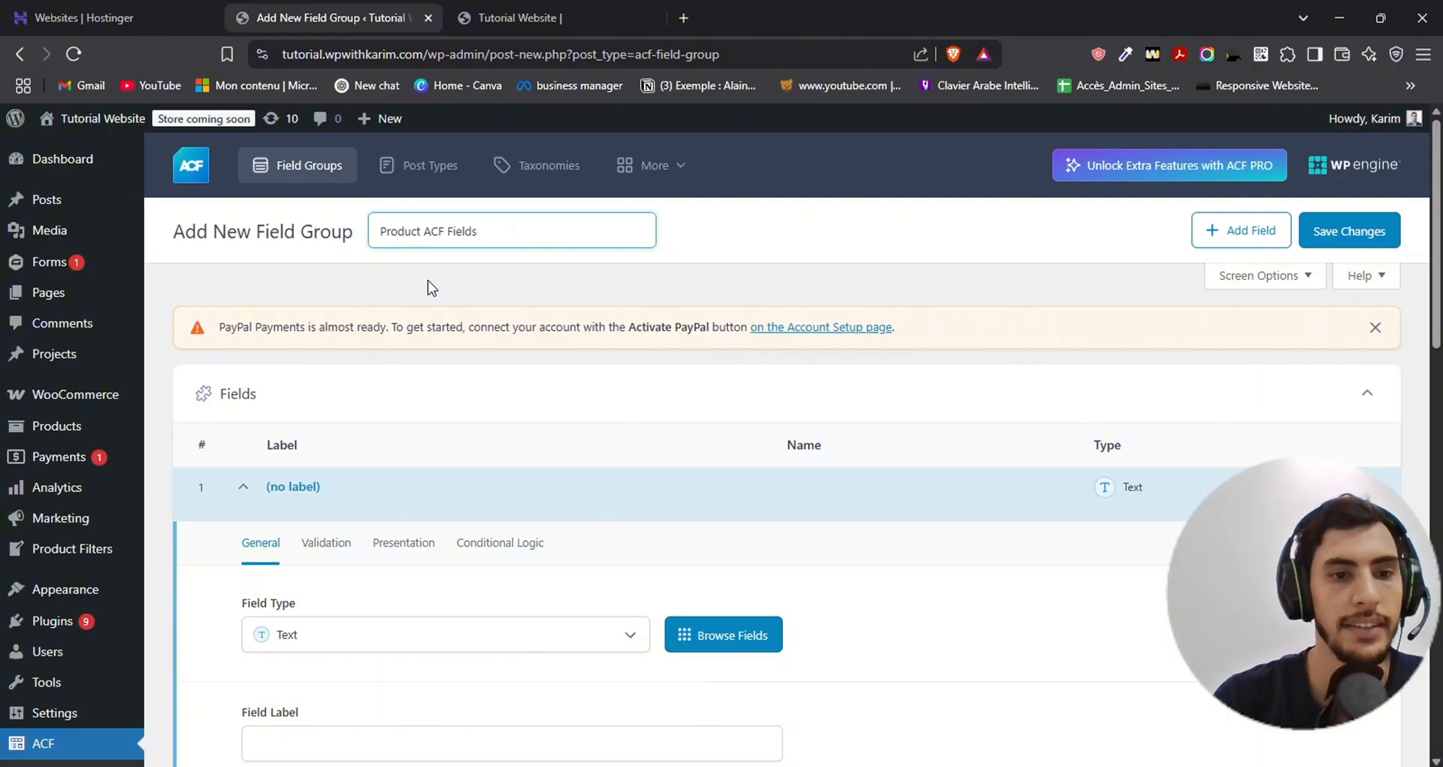
left_click(432, 288)
- Choose Text as the field type for the group's first field
scroll(246, 297, "down", 2)
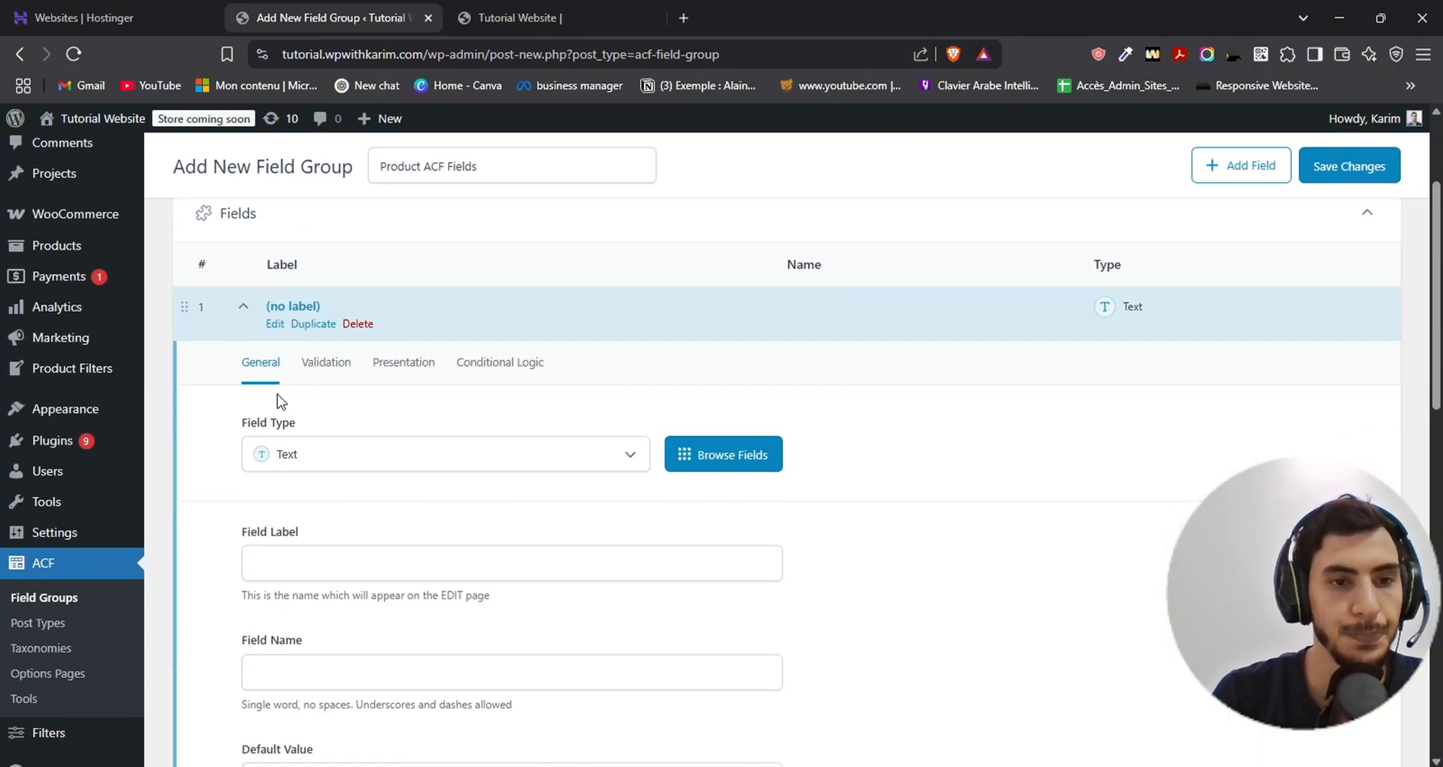
scroll(239, 320, "up", 1)
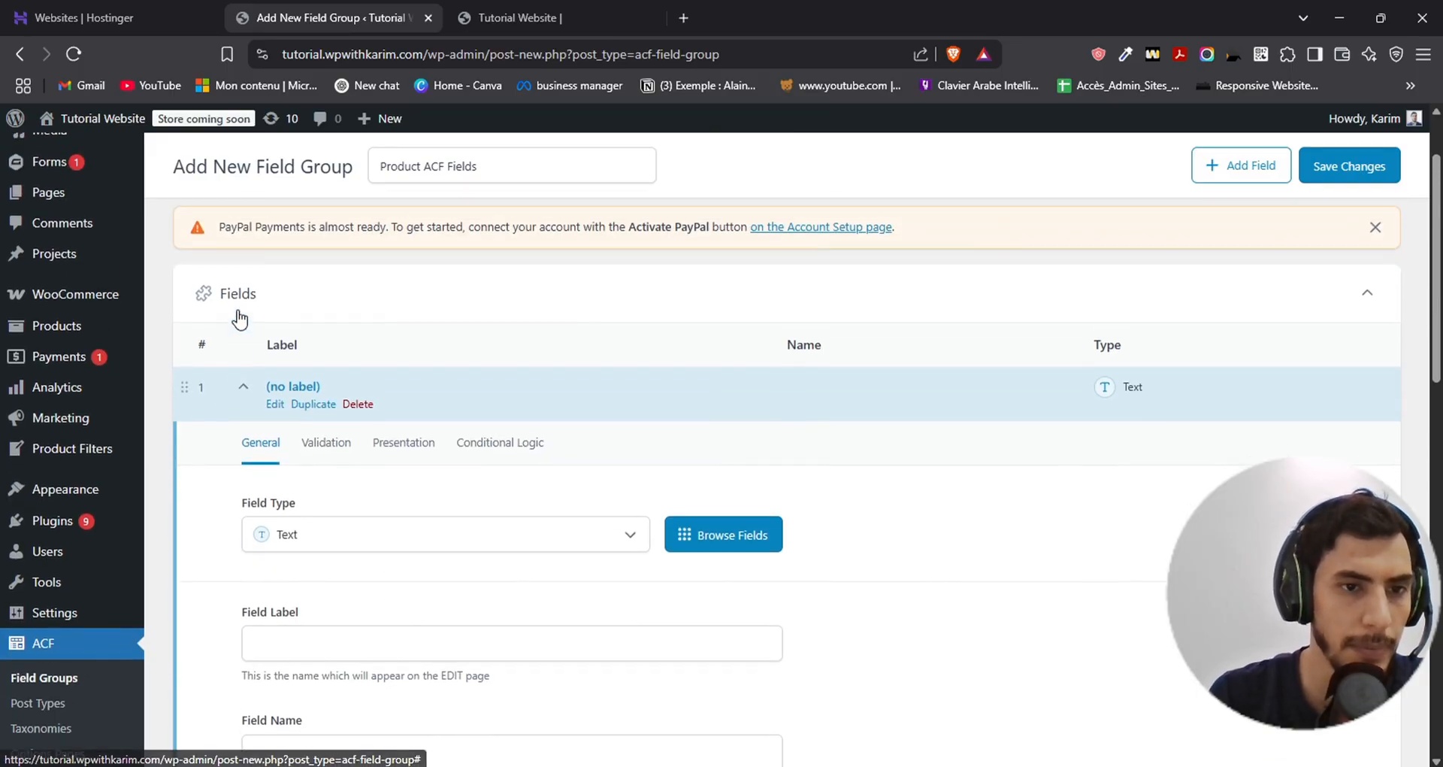
scroll(346, 350, "down", 2)
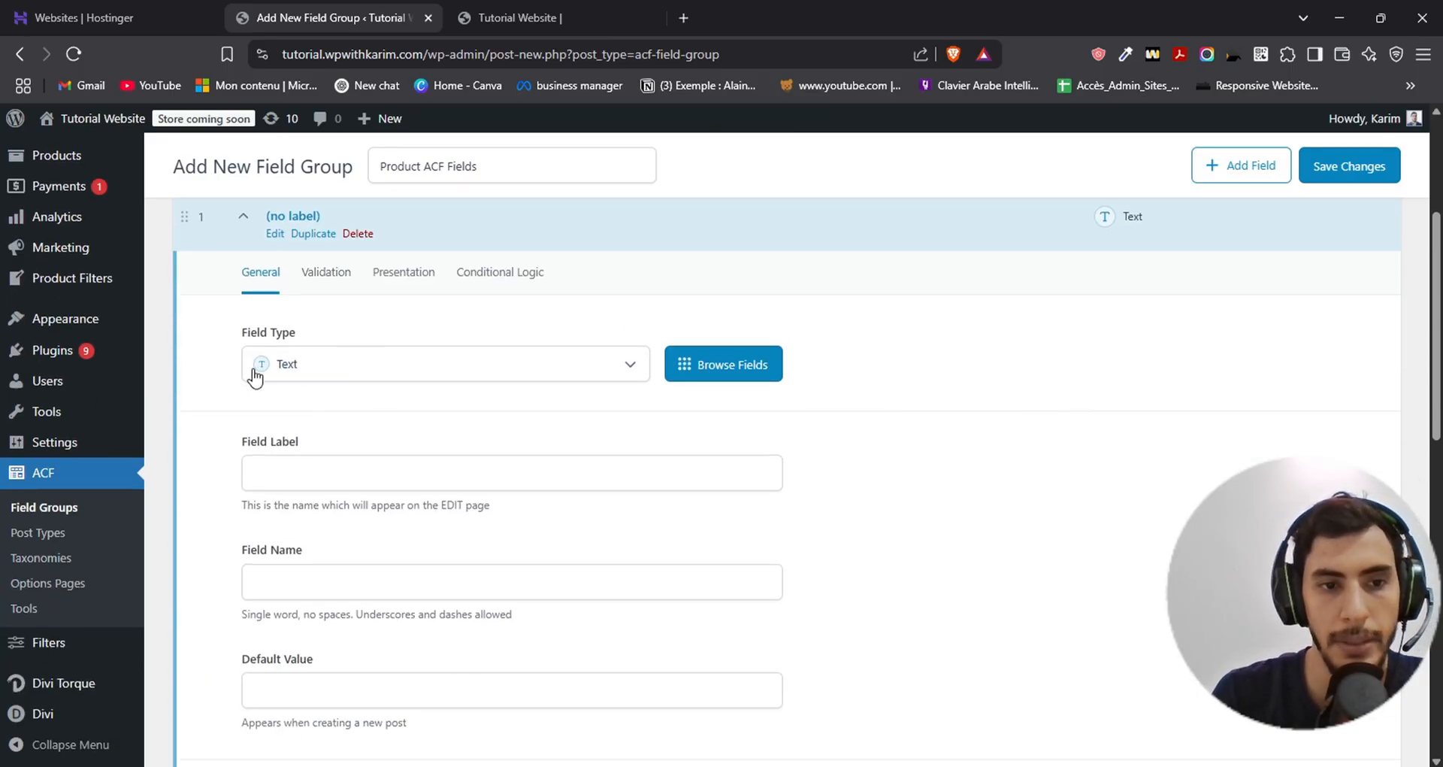
left_click(322, 368)
left_click(354, 371)
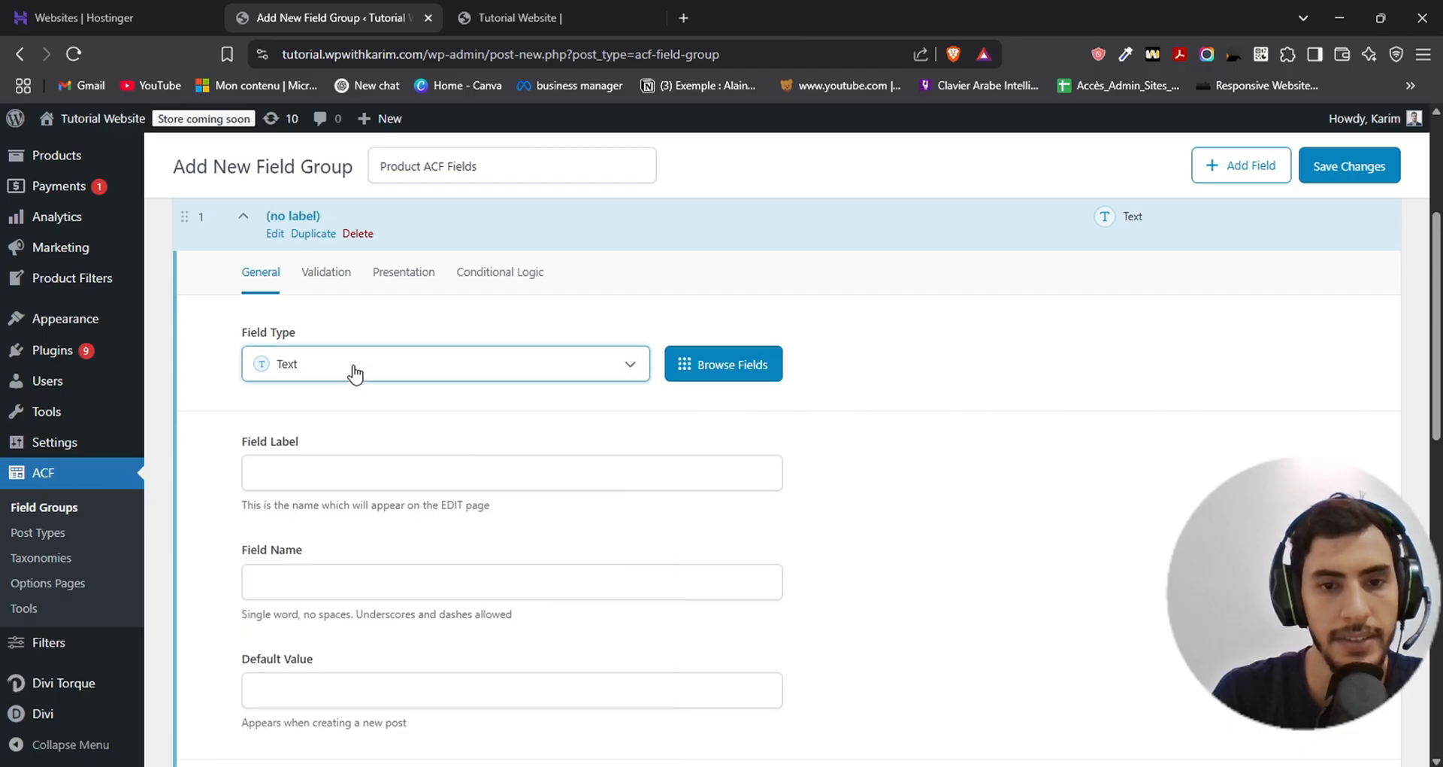
scroll(355, 376, "down", 1)
left_click(359, 386)
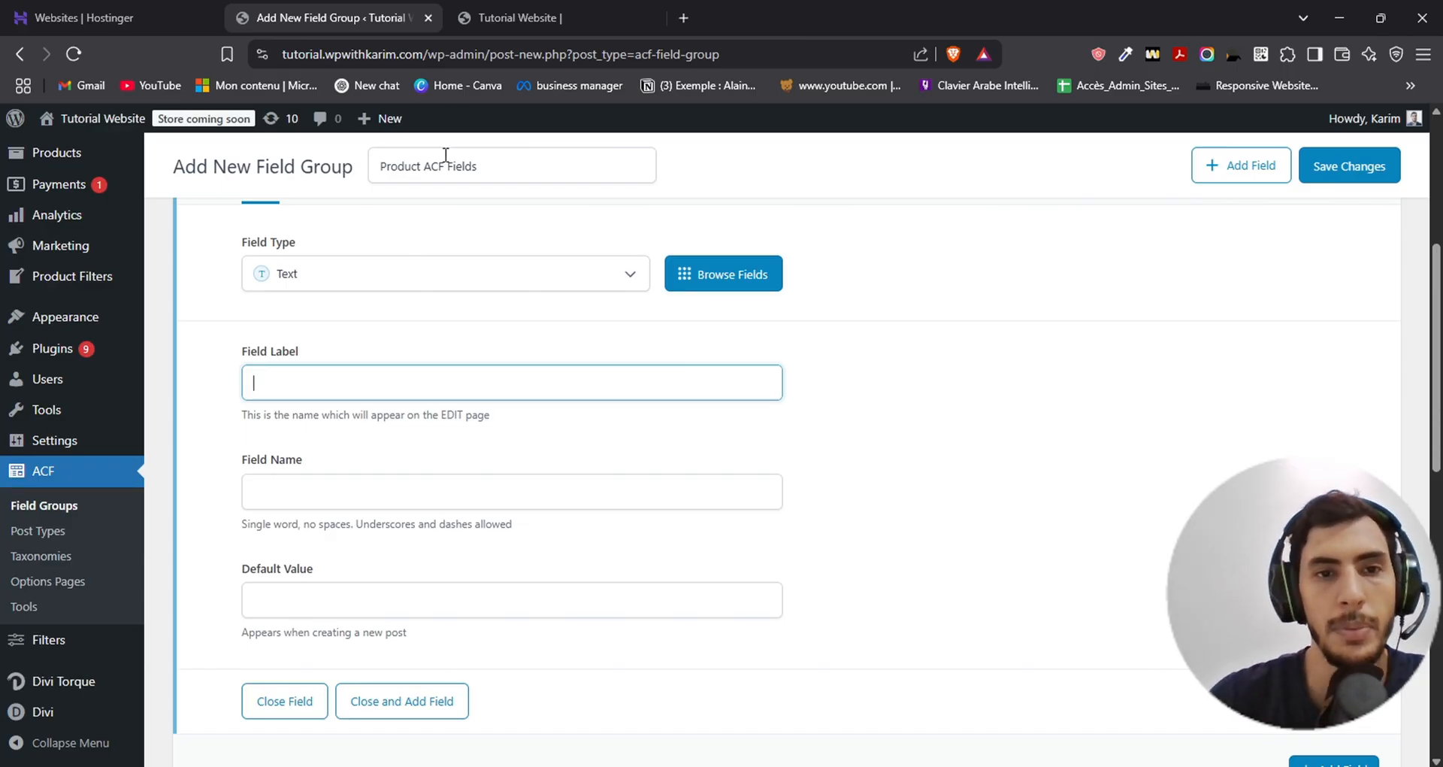
- View the latest products on the website's Shop page
left_click(522, 16)
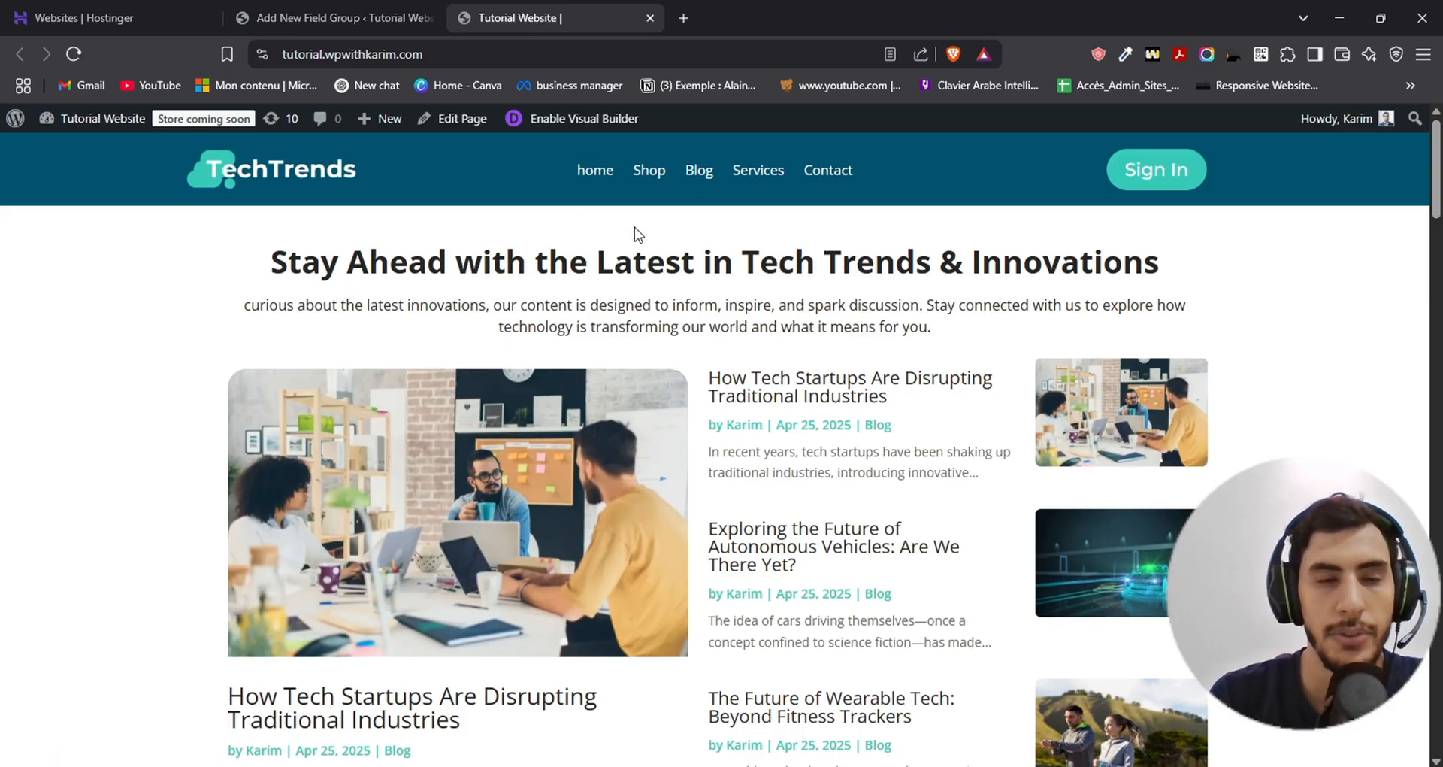
left_click(648, 187)
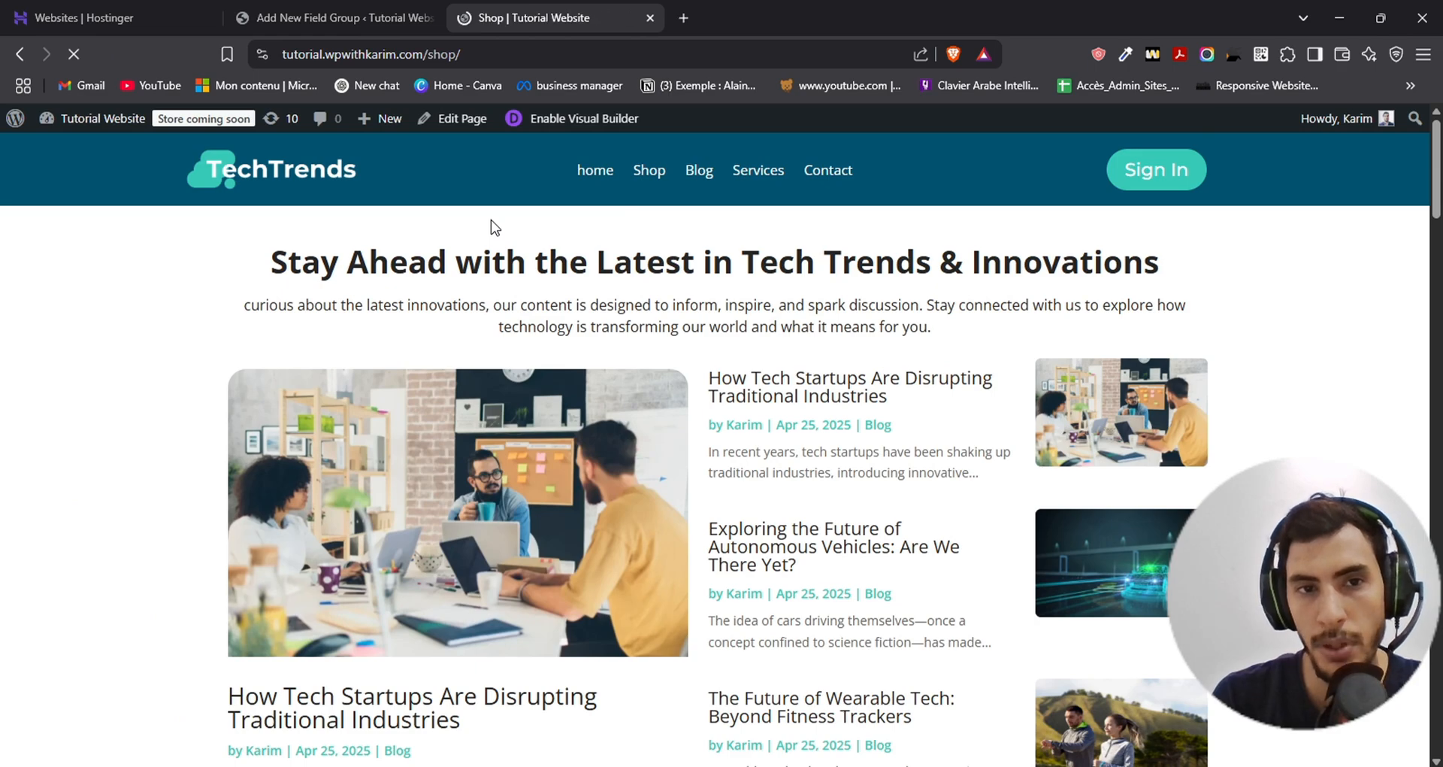
scroll(714, 308, "down", 10)
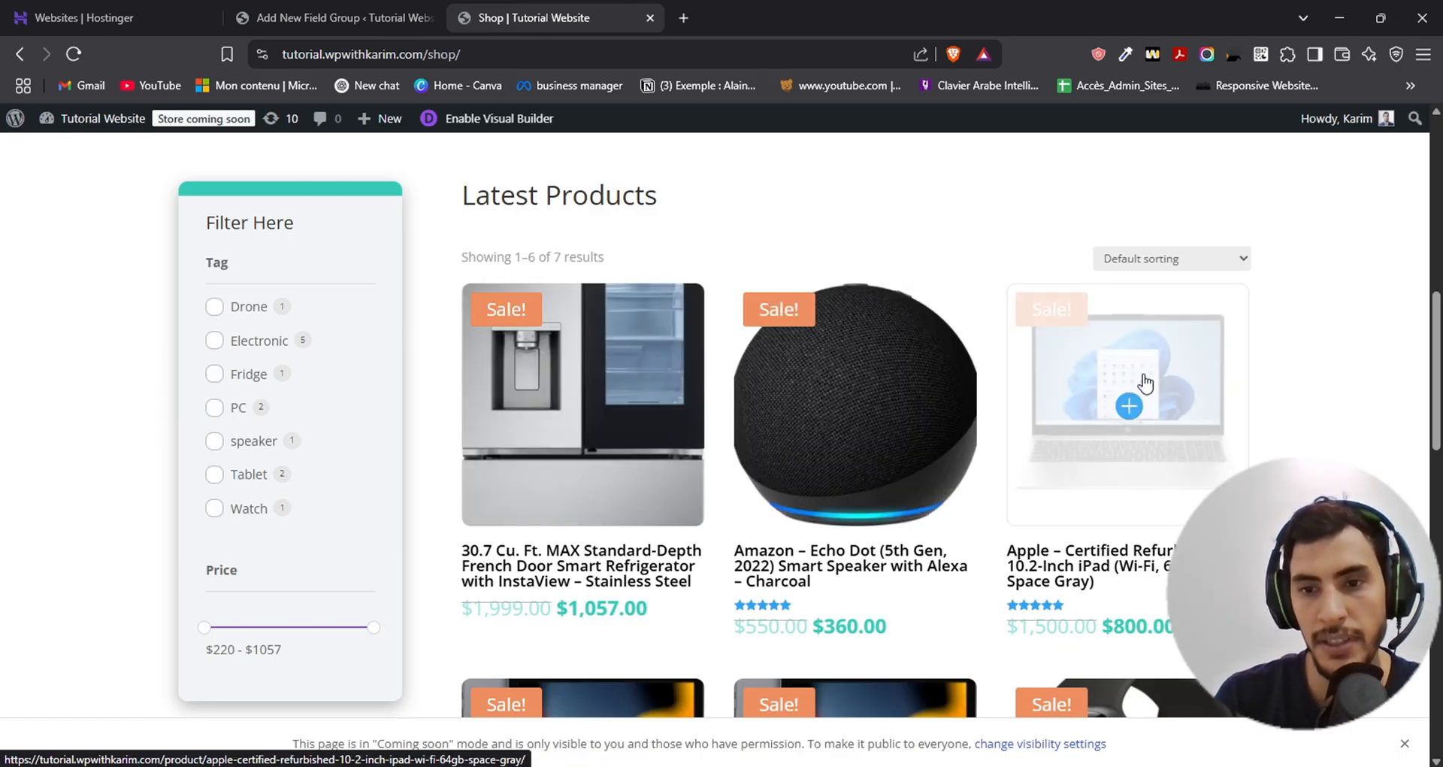
- Return to the new field group and set the first field's label to "tech-specs"
left_click(334, 18)
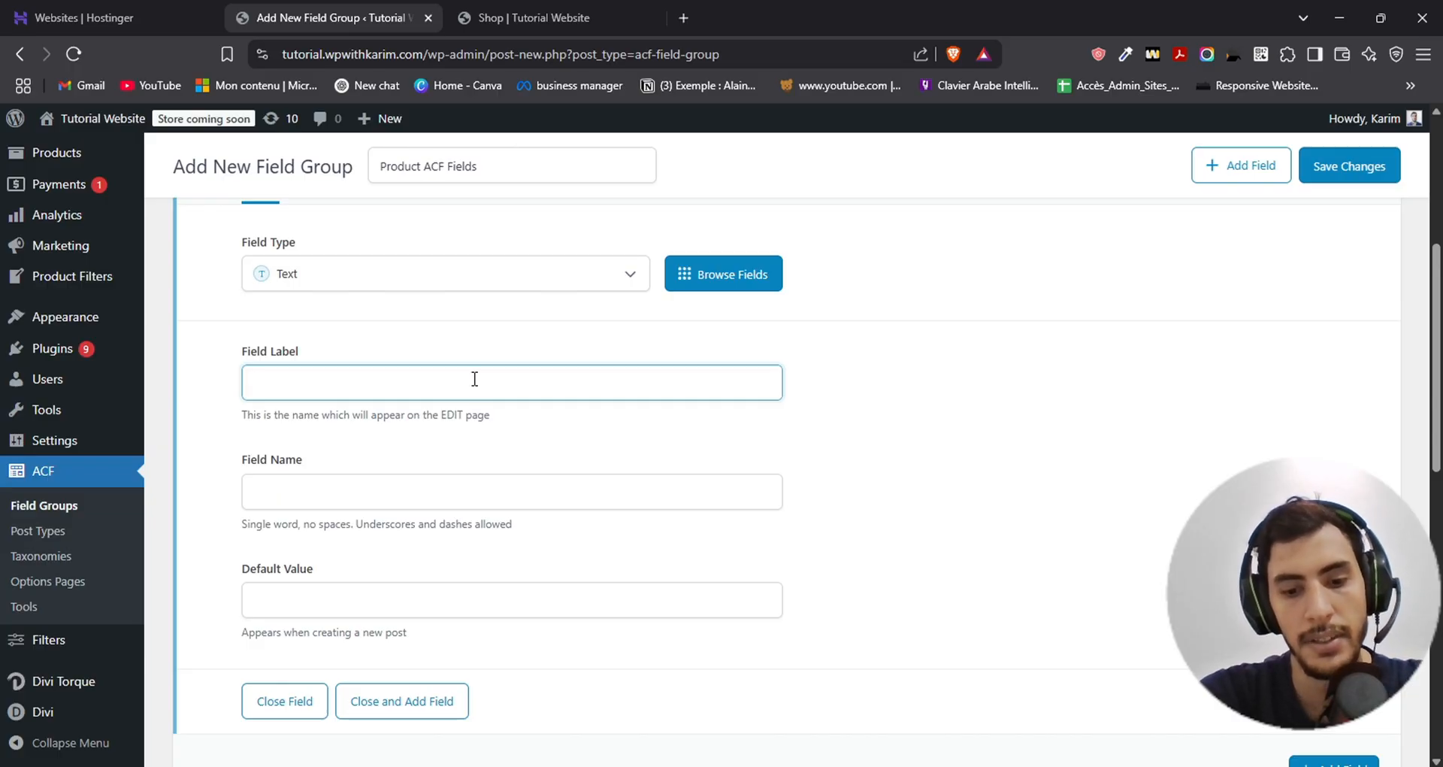
type("tech-spe")
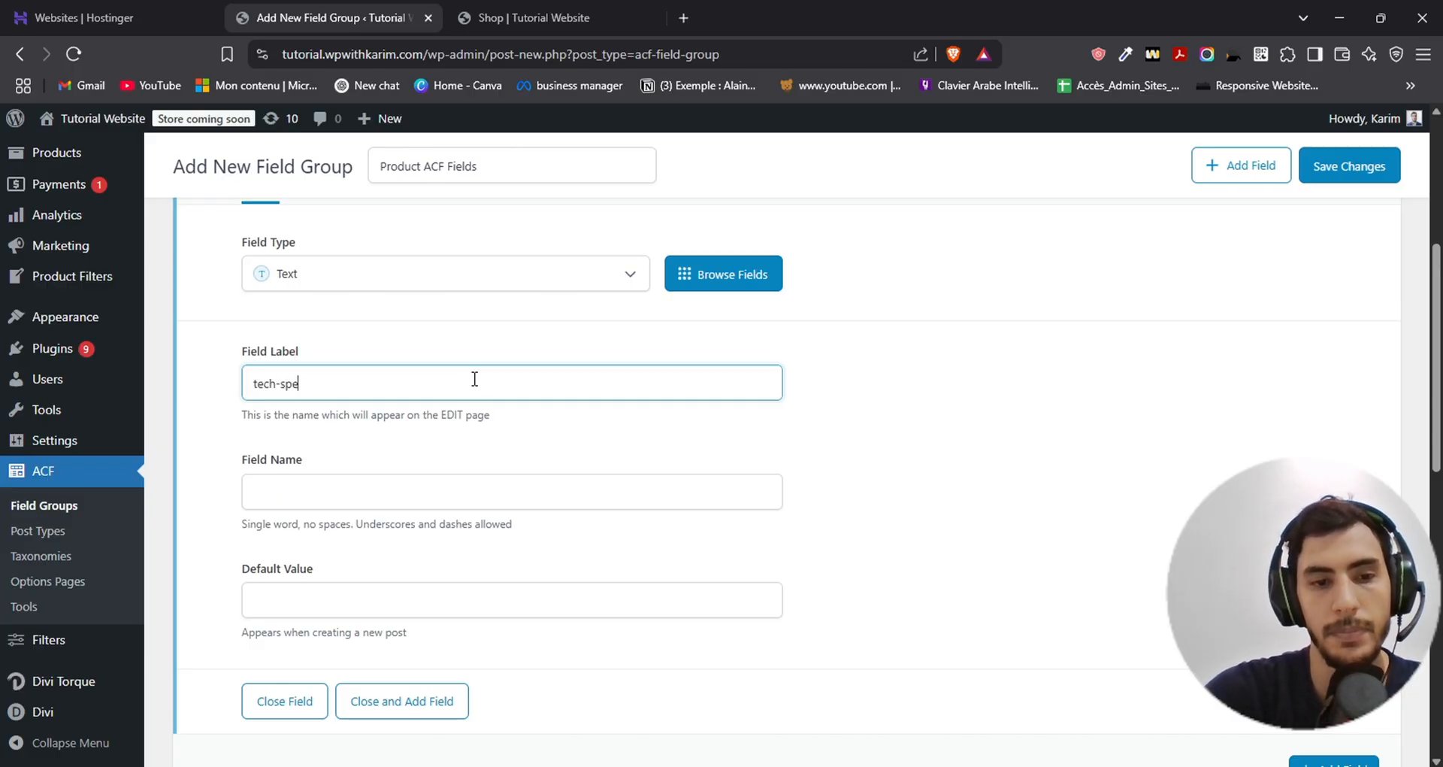
type("cs")
scroll(458, 432, "down", 1)
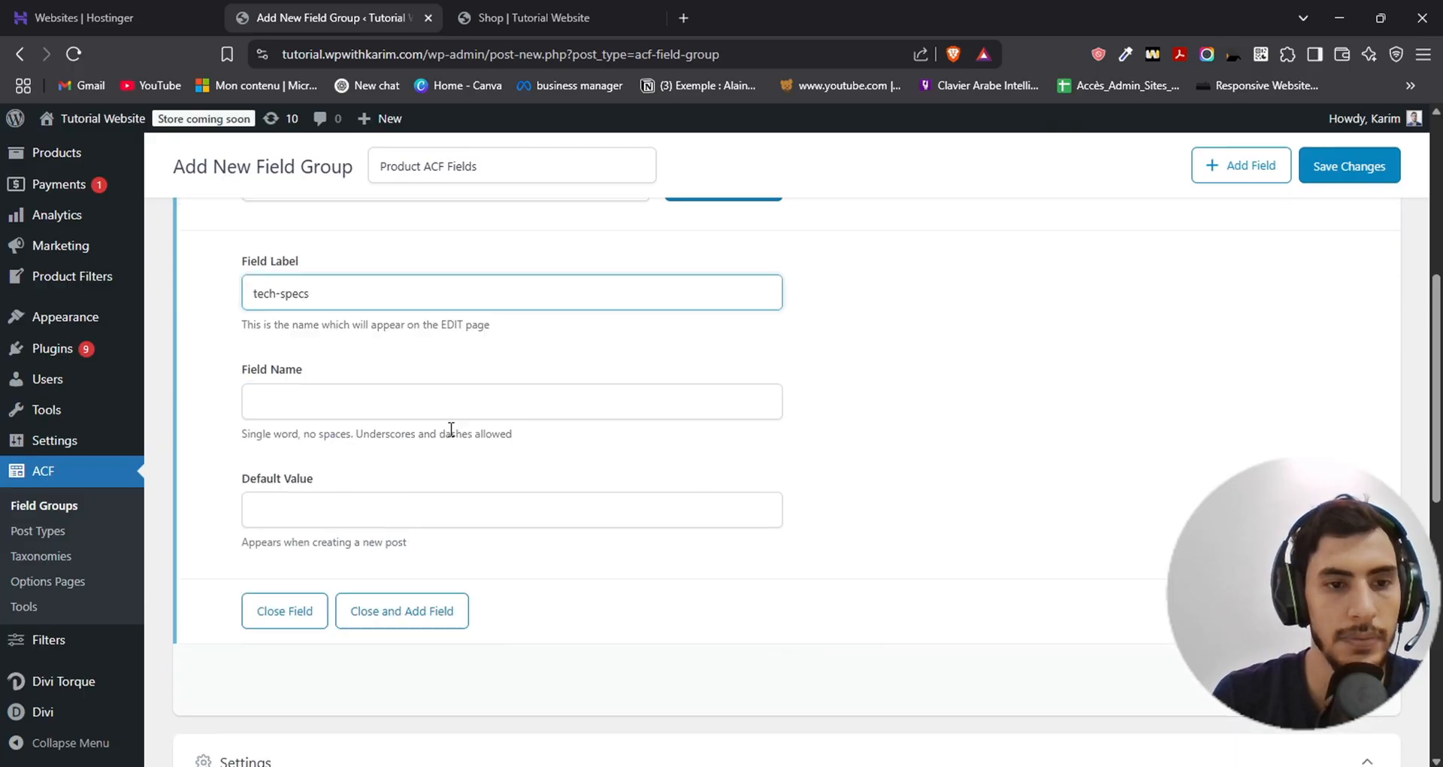
- Fill in "tech-specs" as the field name, leaving the default value empty
left_click(505, 398)
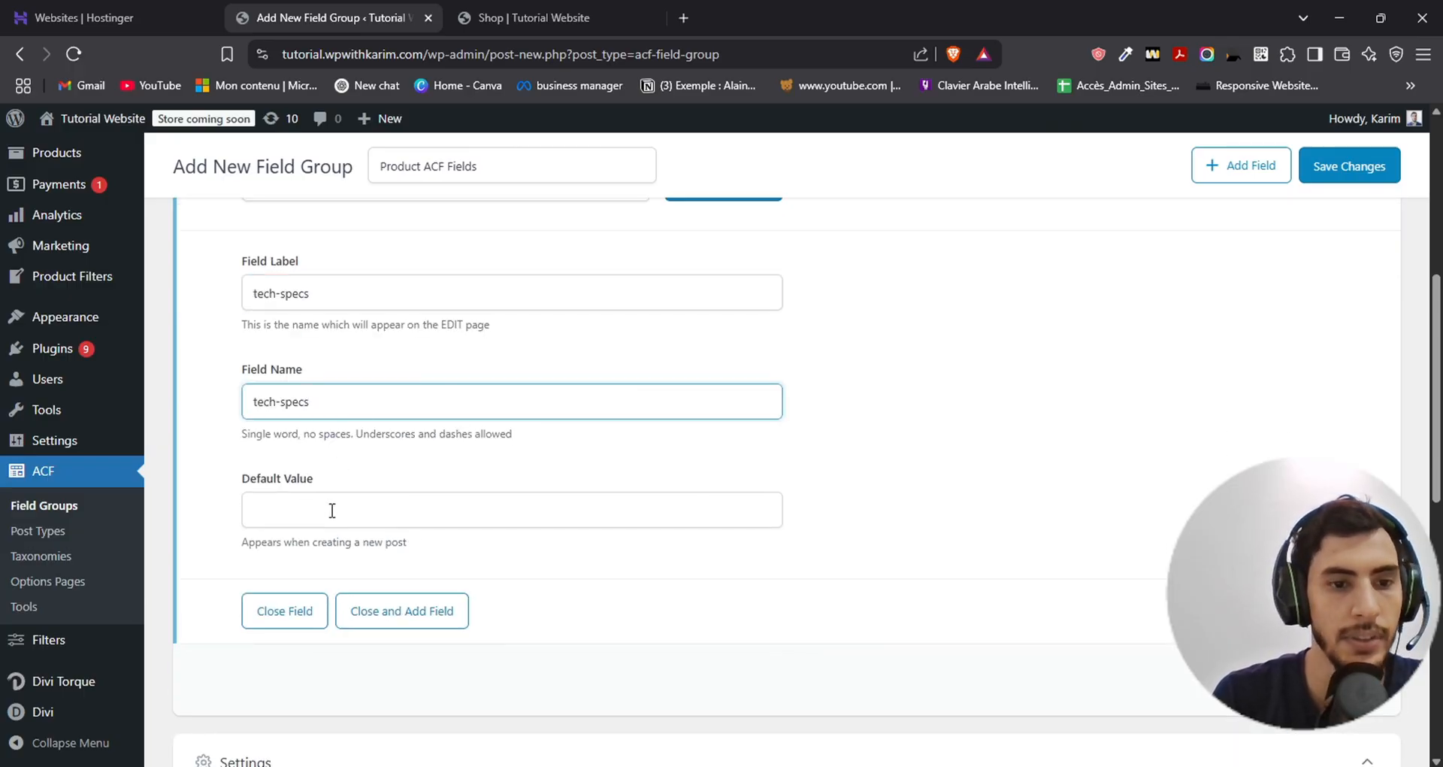
left_click(217, 488)
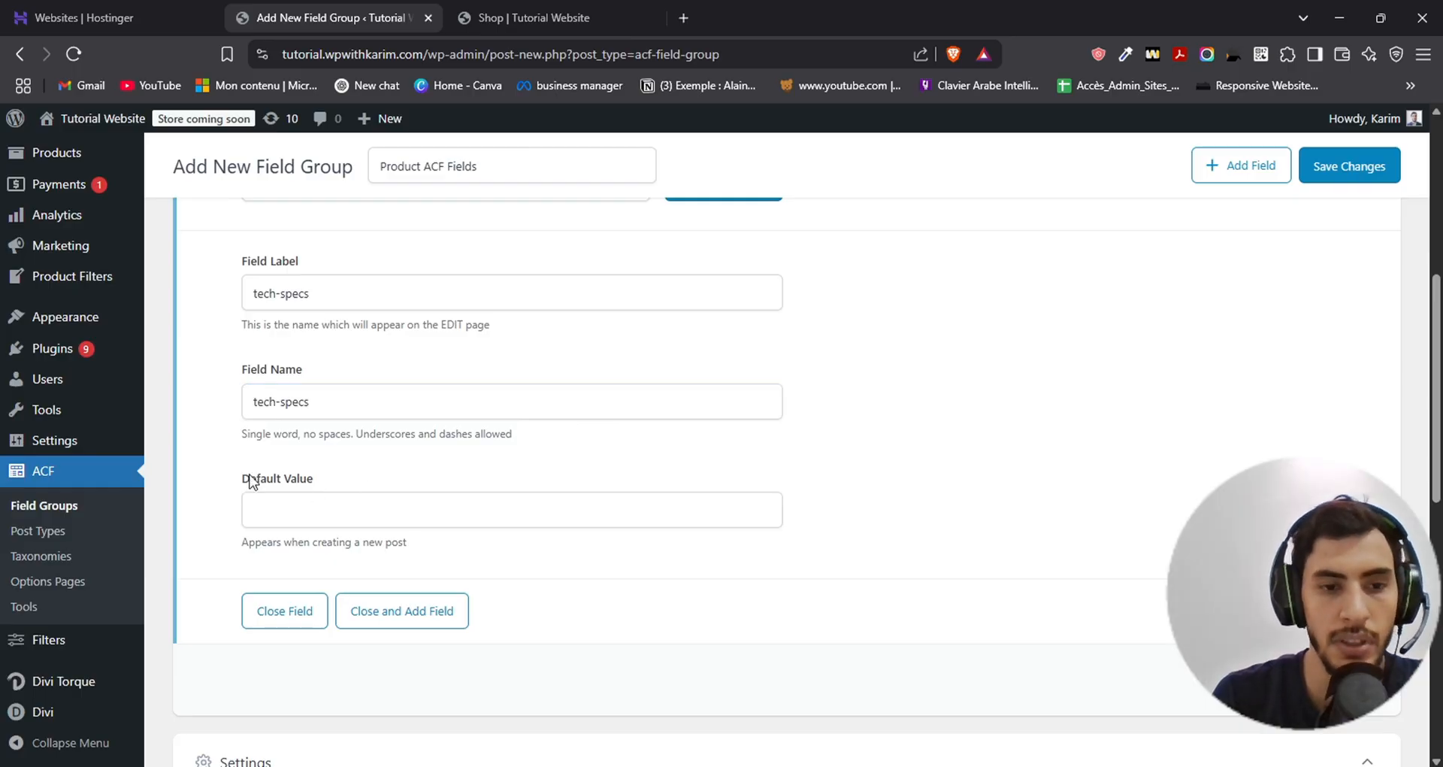
scroll(531, 471, "up", 2)
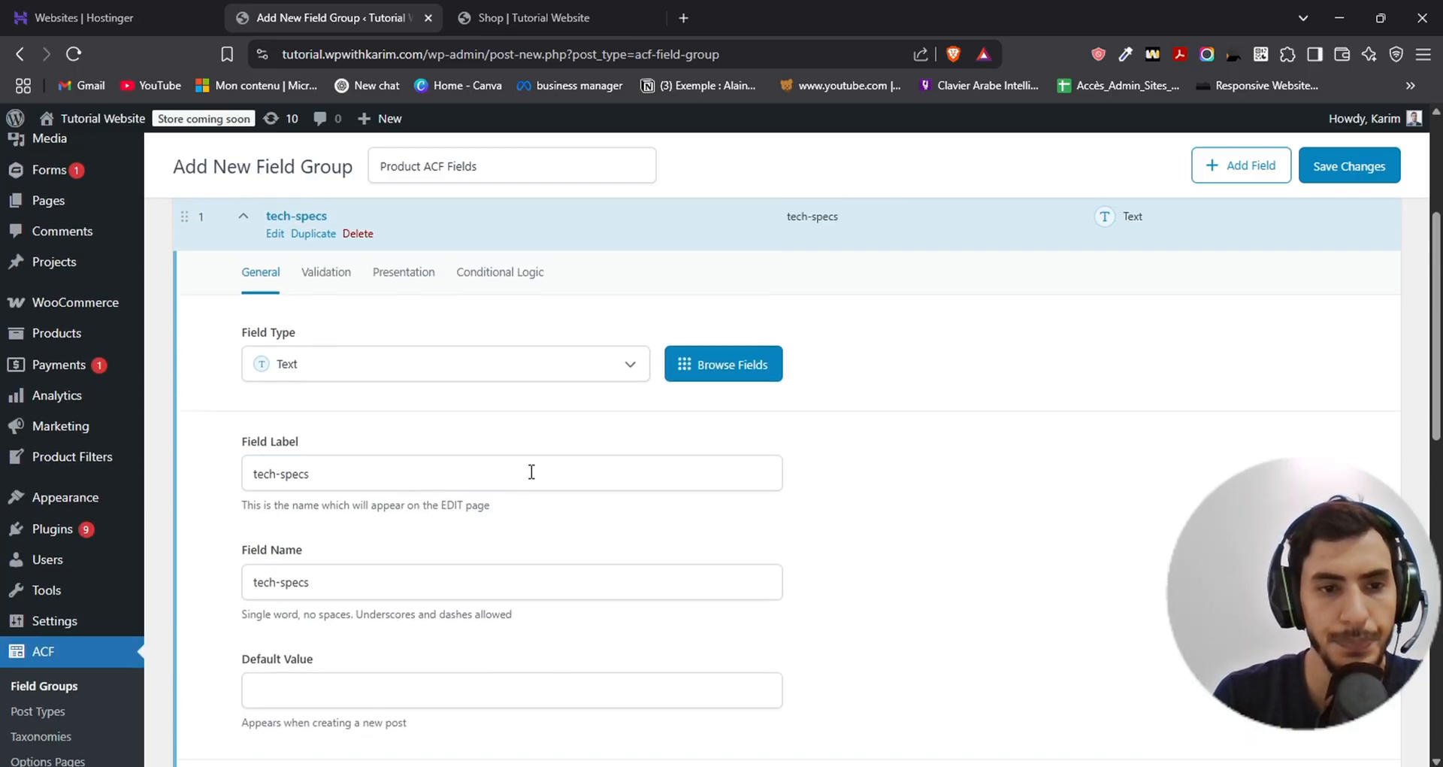
scroll(1210, 425, "down", 2)
scroll(676, 552, "up", 1)
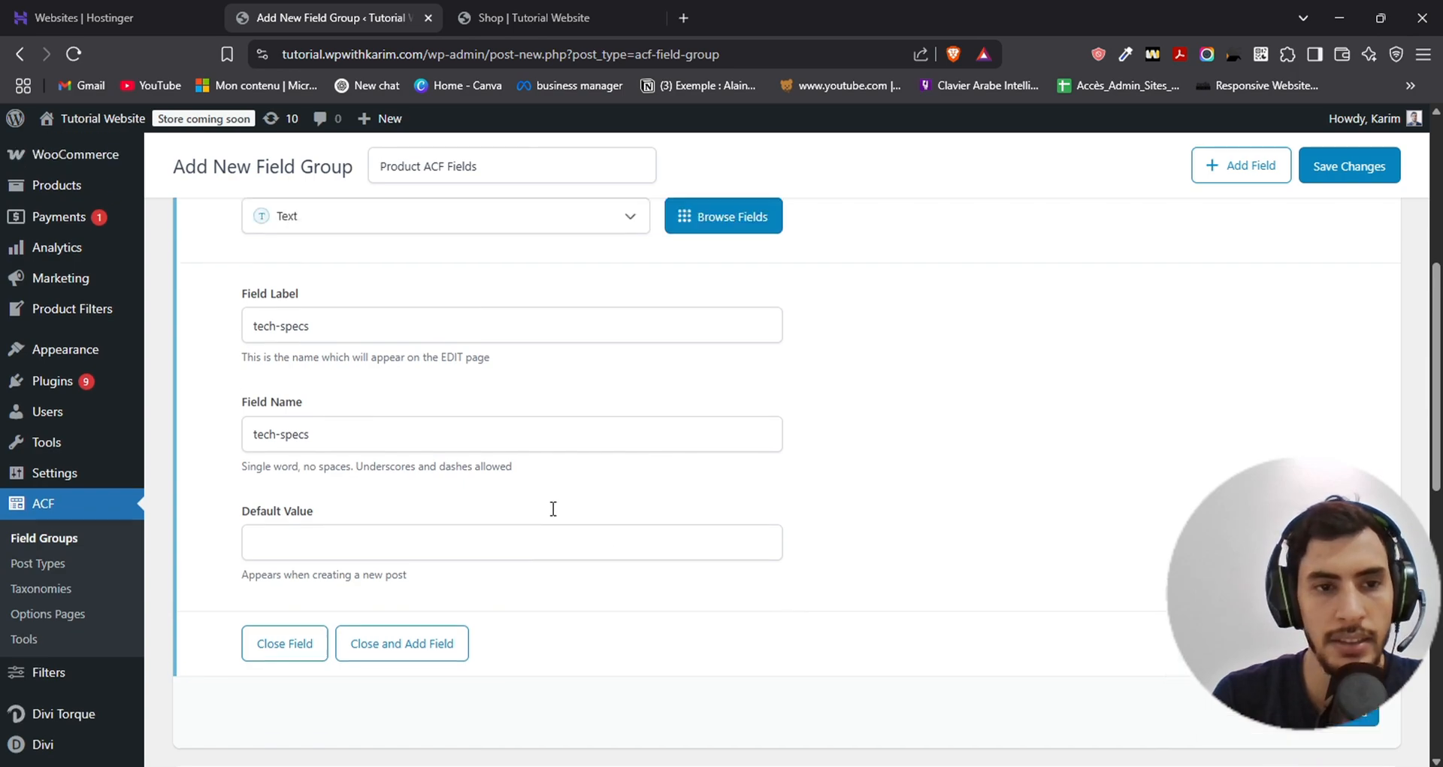
scroll(805, 425, "down", 1)
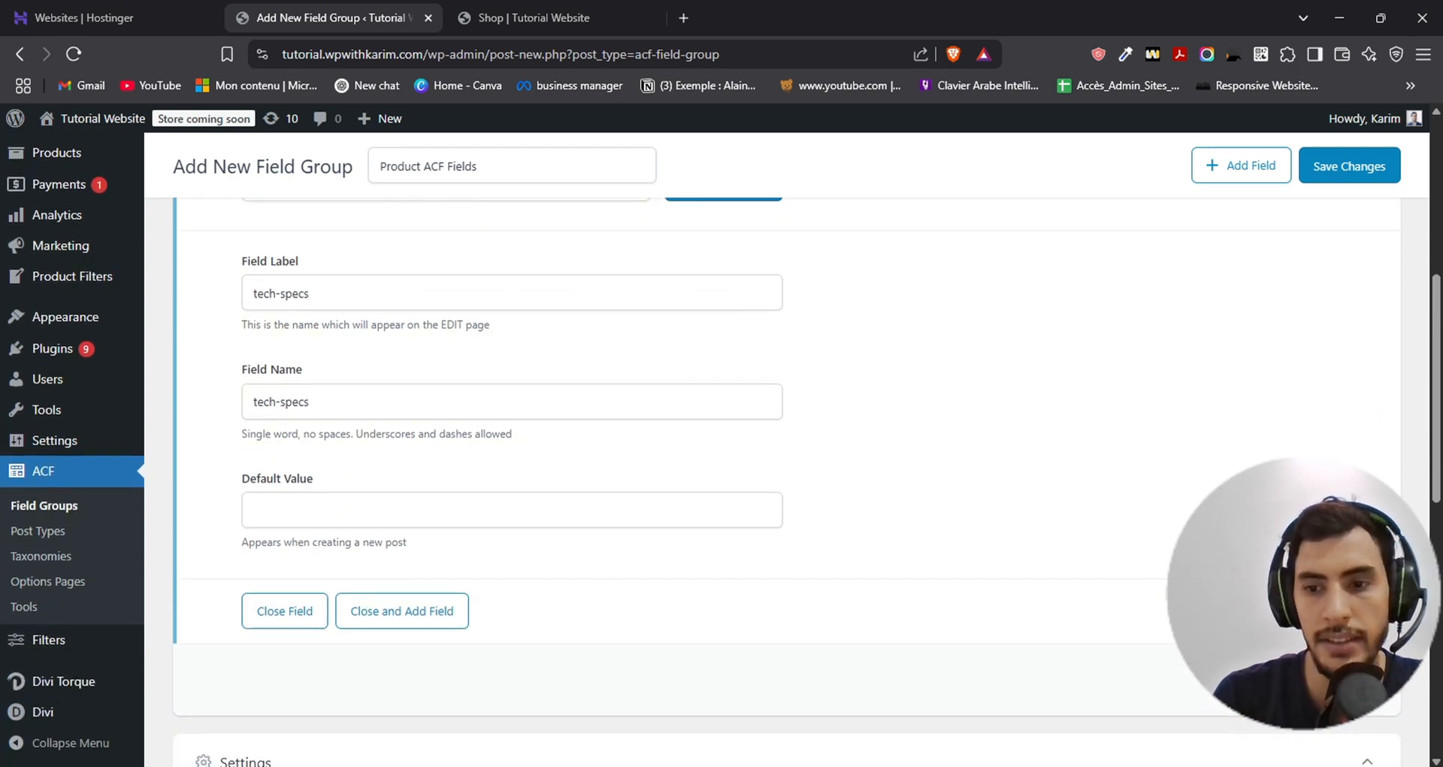
- Set the field group's location rule to show it when Post Type is equal to Product
scroll(1067, 504, "down", 5)
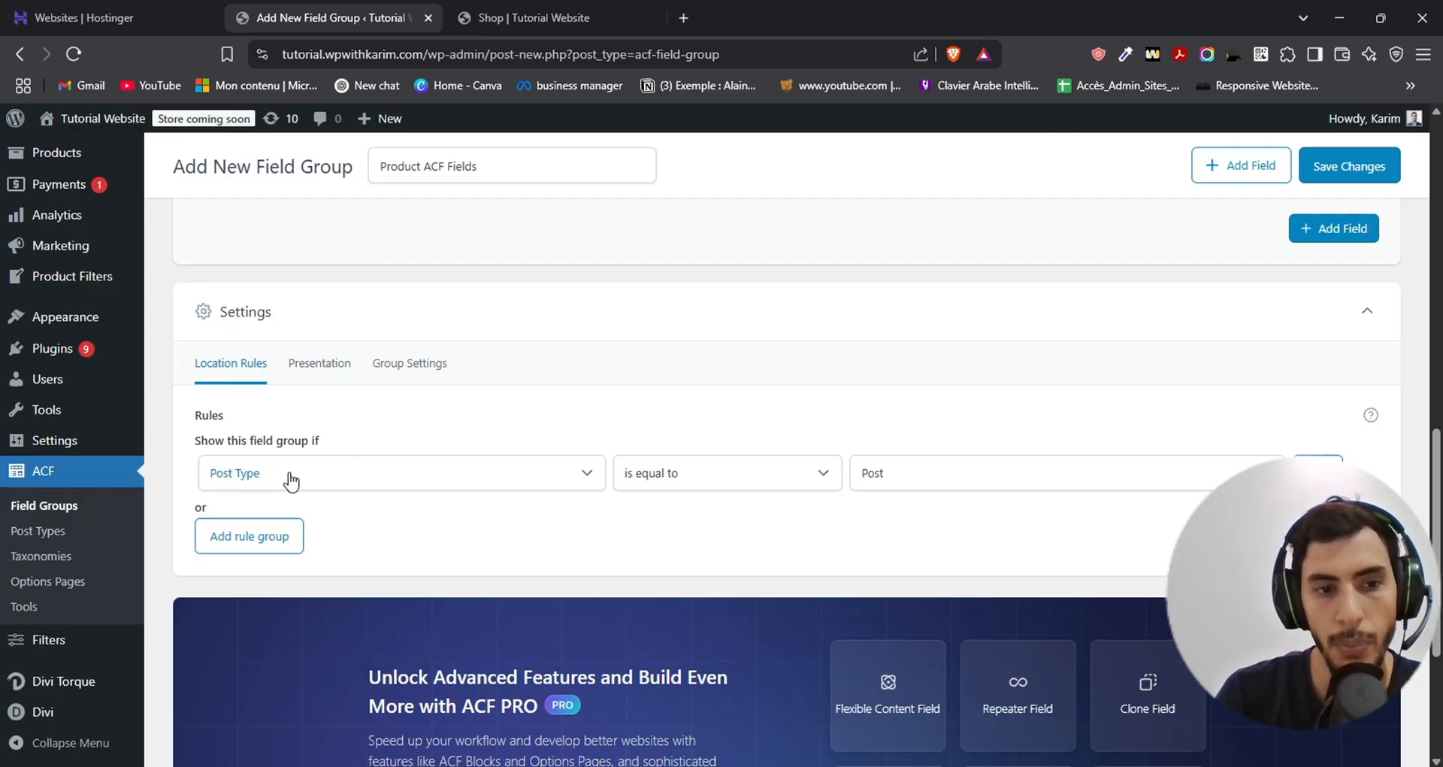
left_click(518, 469)
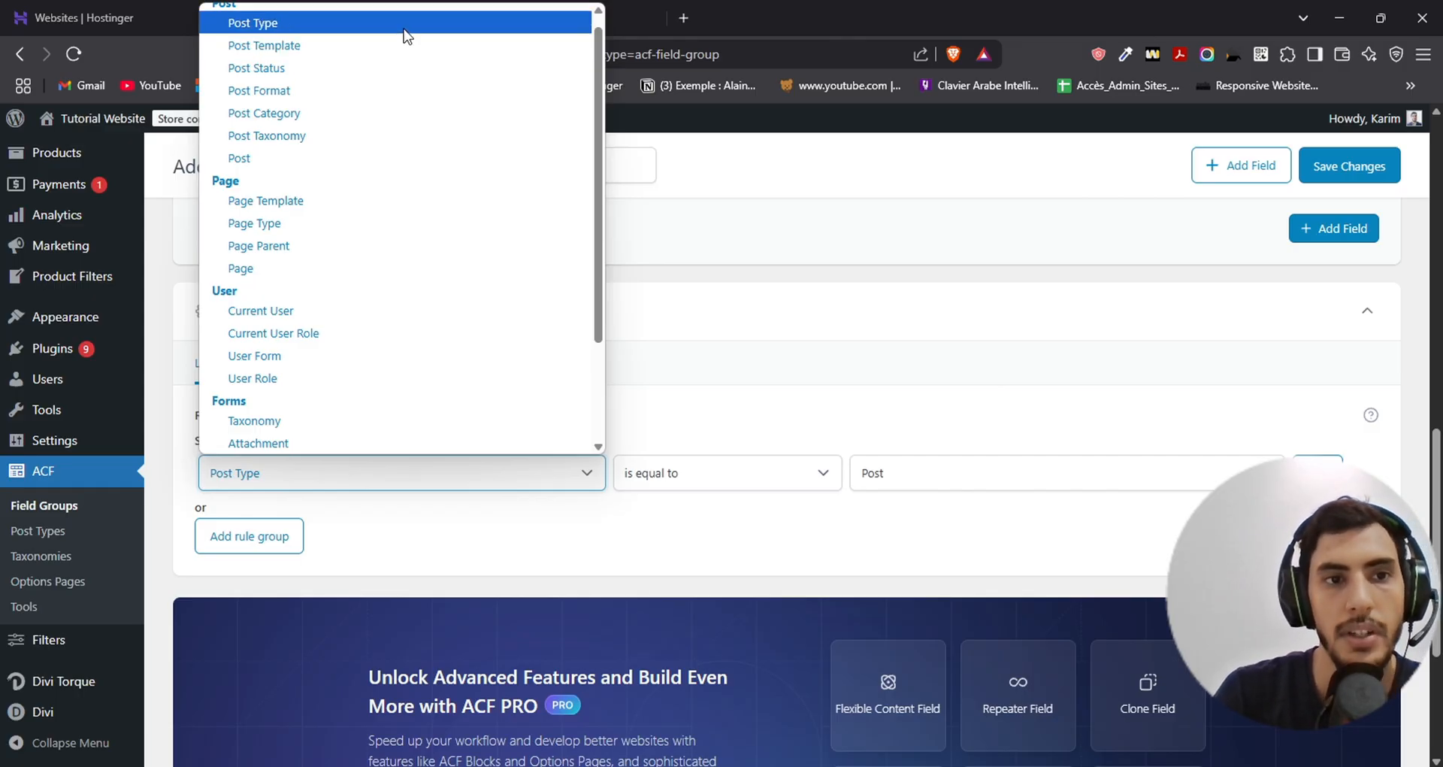
left_click(404, 31)
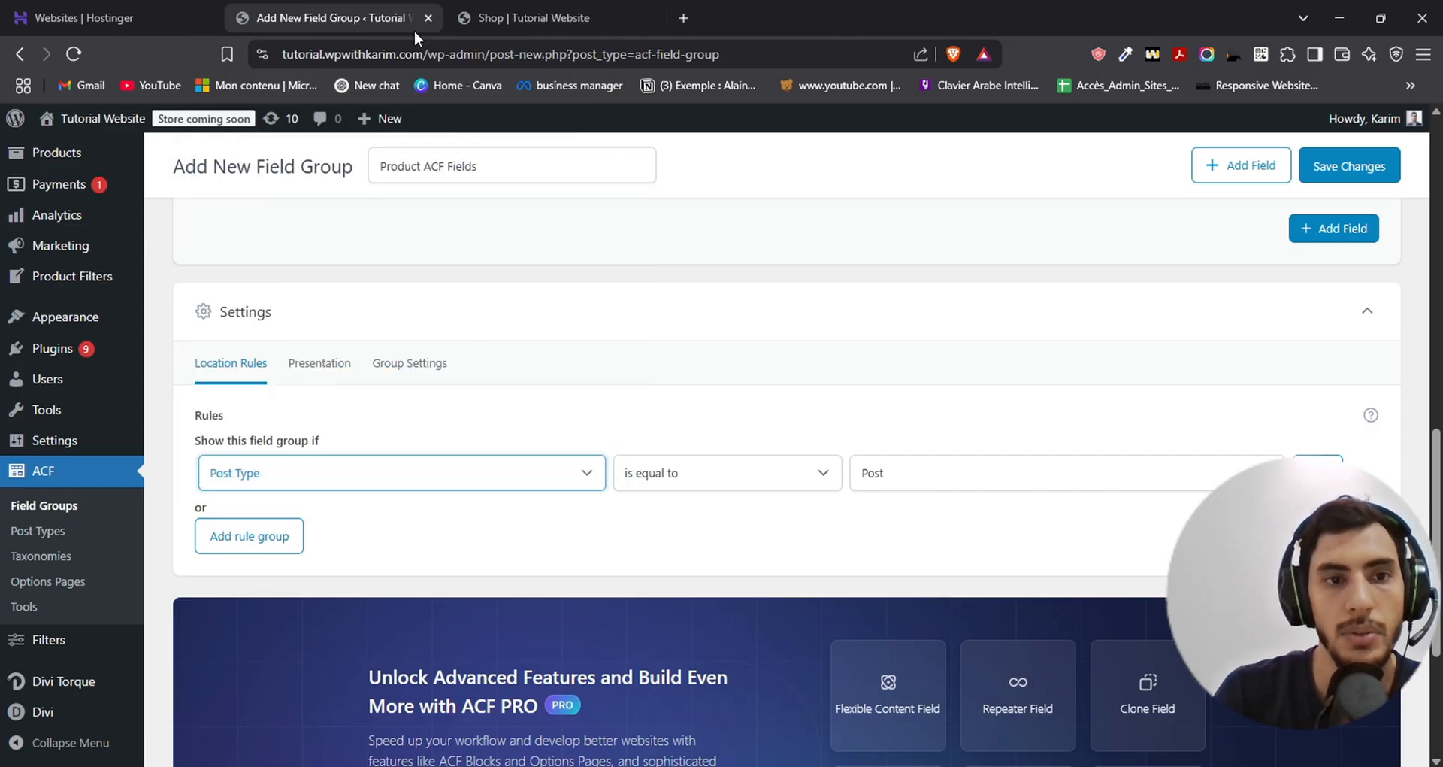
left_click(934, 475)
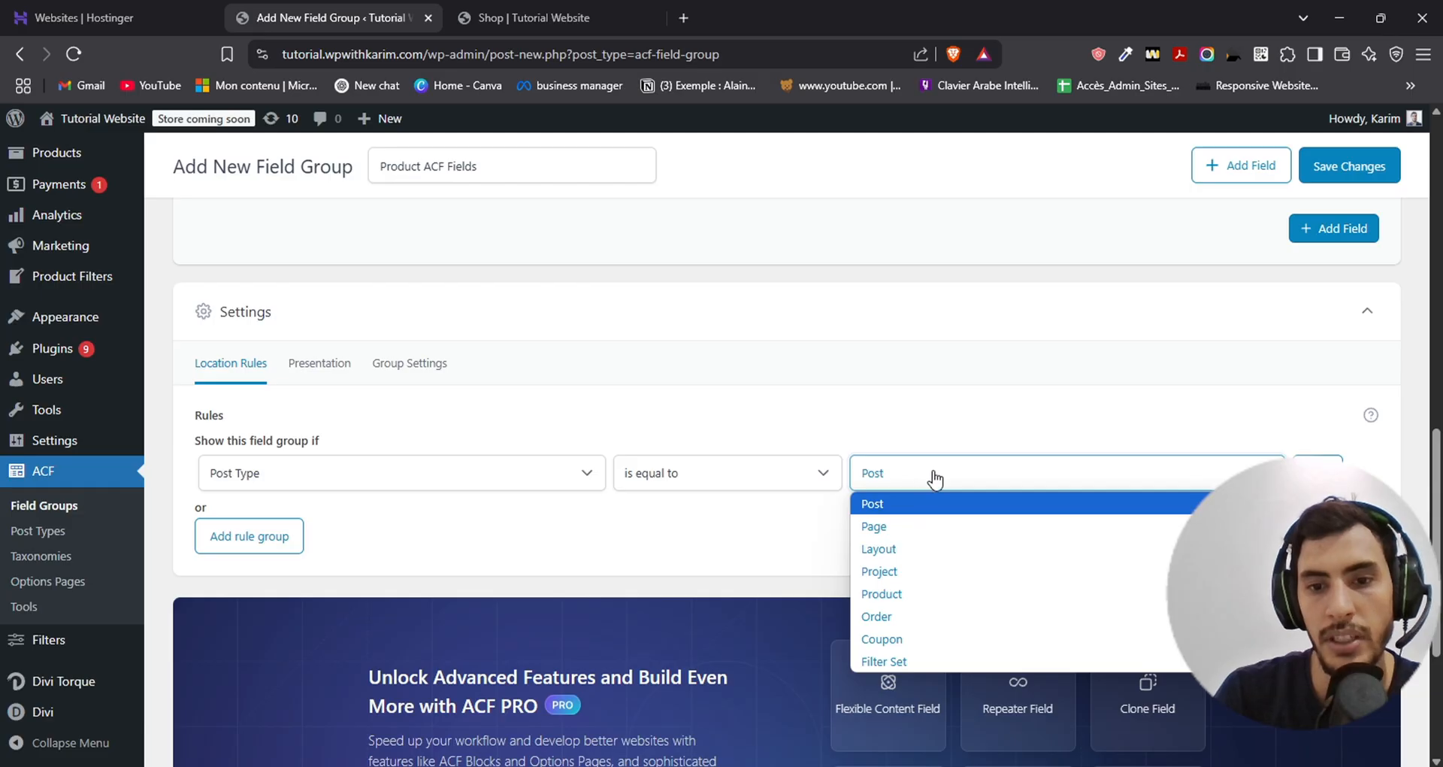
left_click(917, 593)
scroll(876, 354, "down", 1)
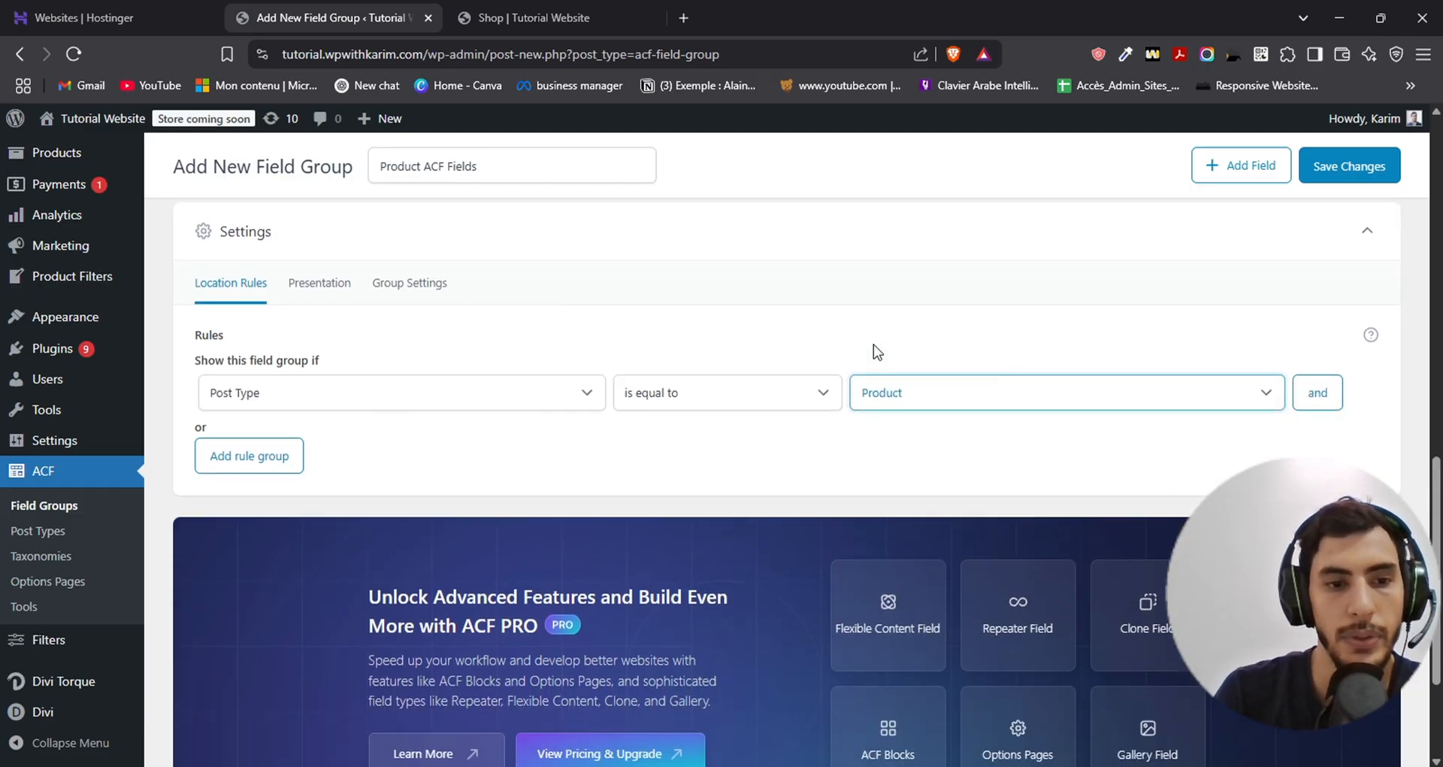
scroll(877, 353, "down", 1)
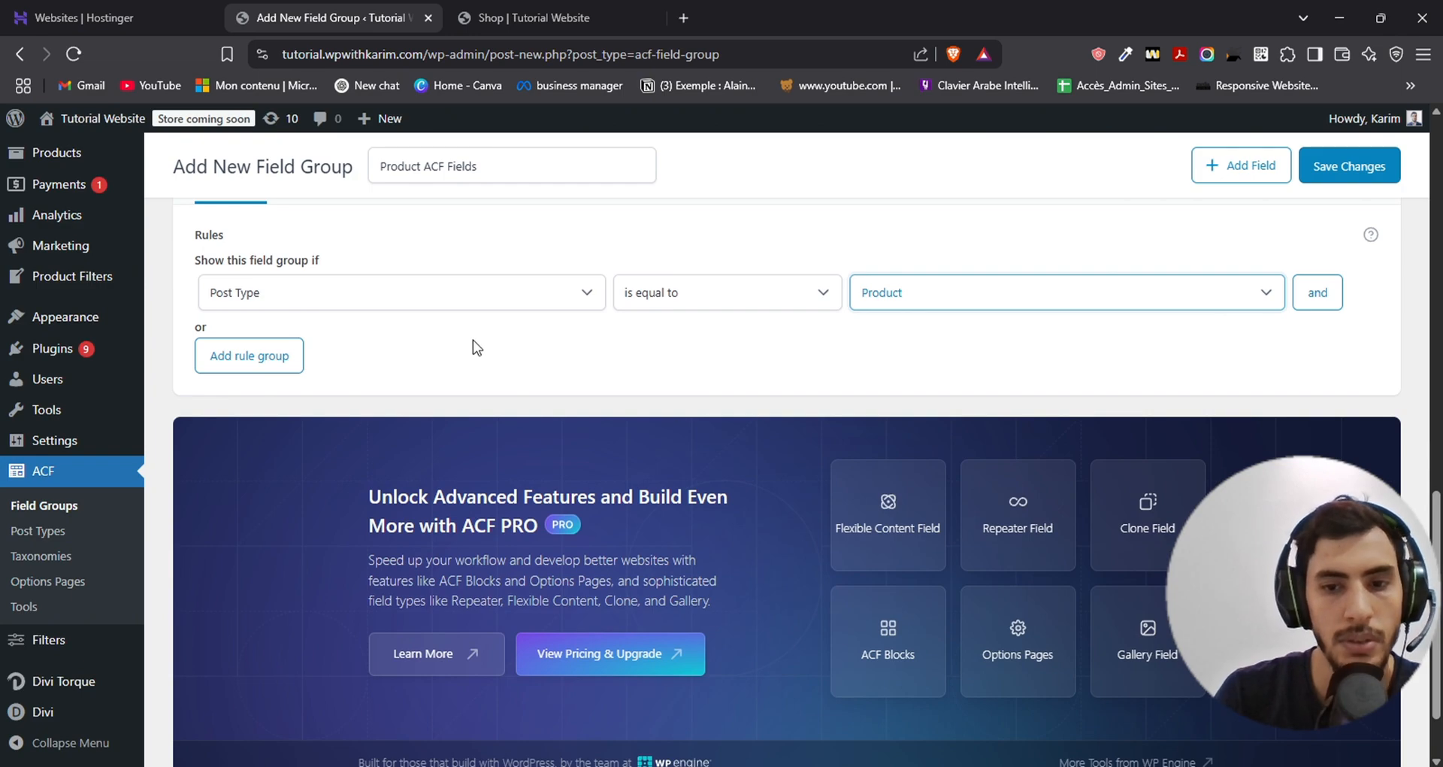
scroll(477, 351, "down", 1)
scroll(485, 381, "up", 2)
left_click(443, 462)
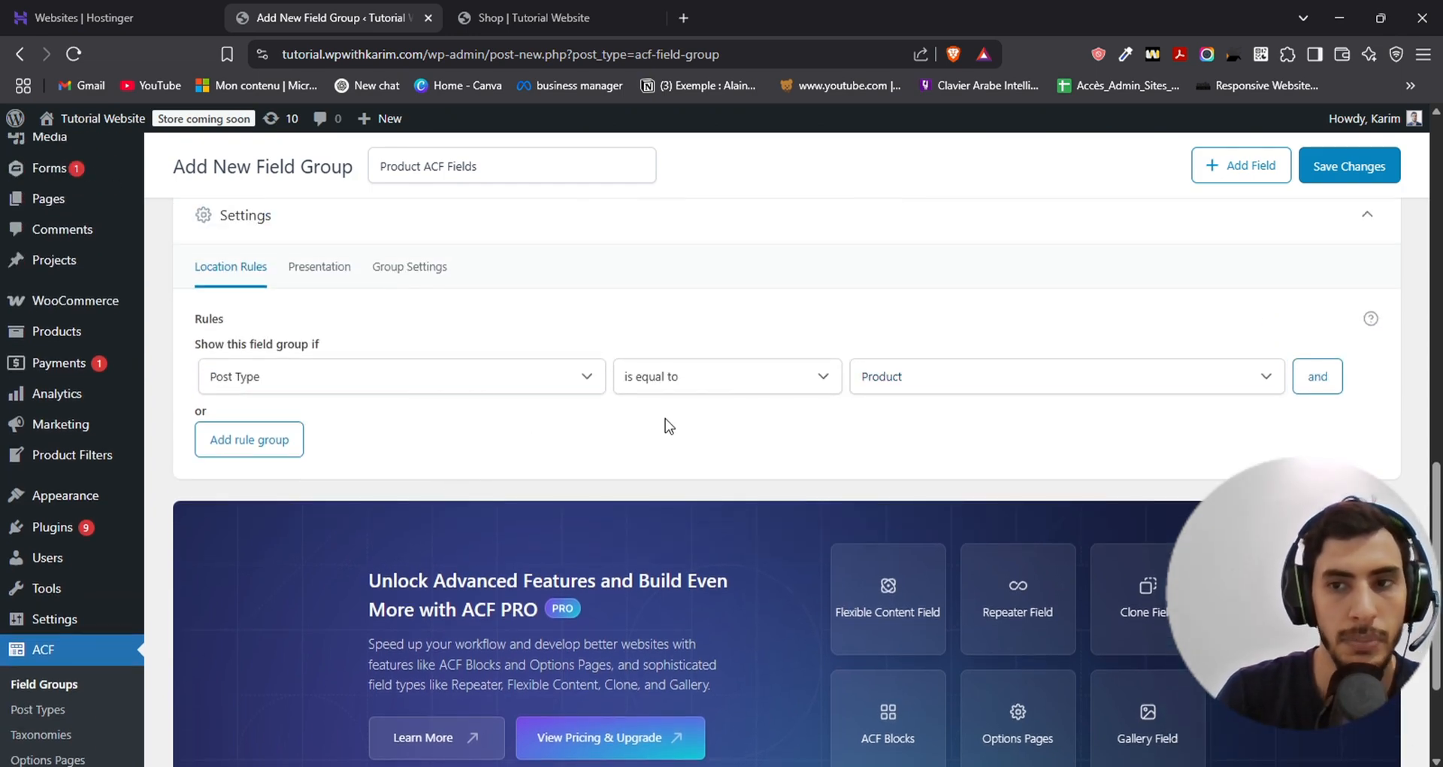
- Save the "Product ACF Fields" field group
scroll(555, 467, "up", 10)
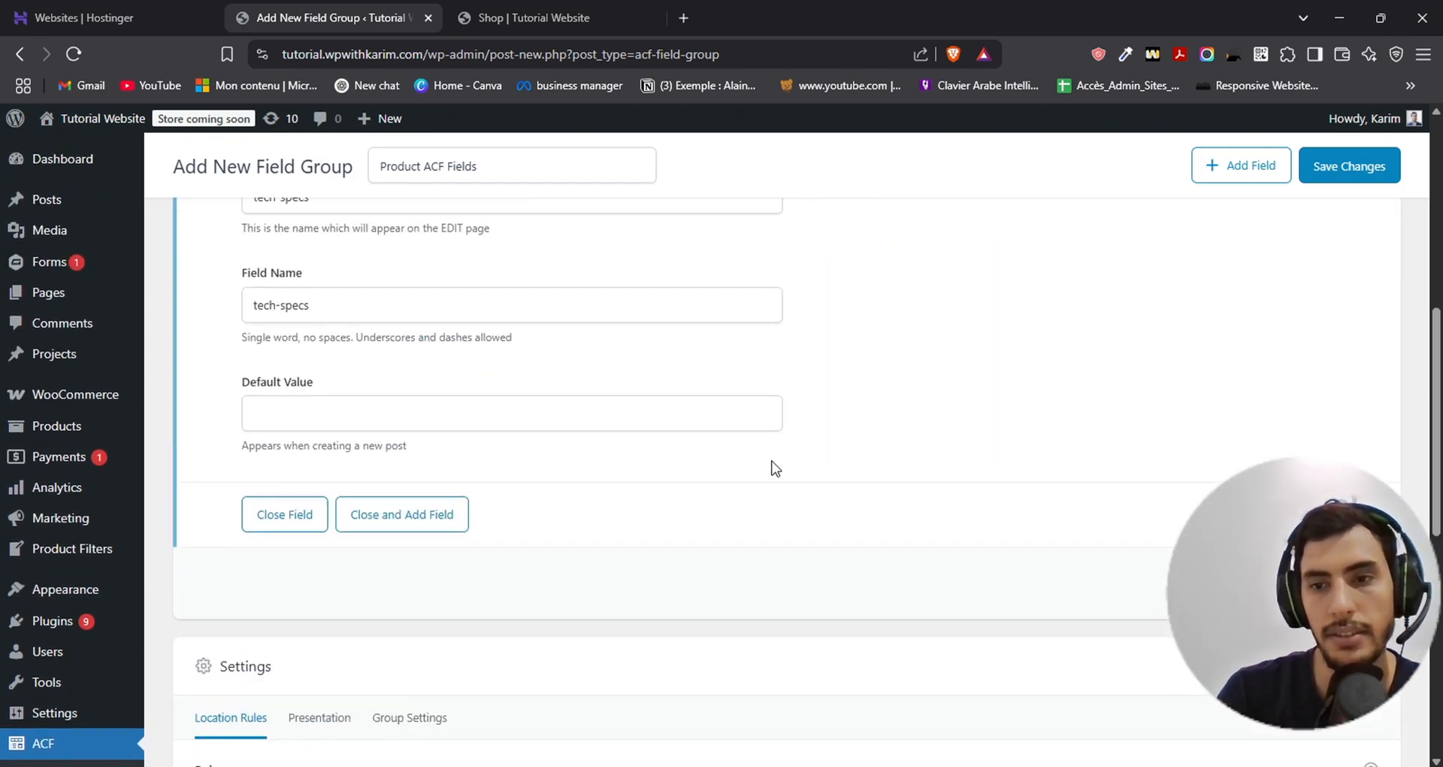
scroll(879, 472, "up", 1)
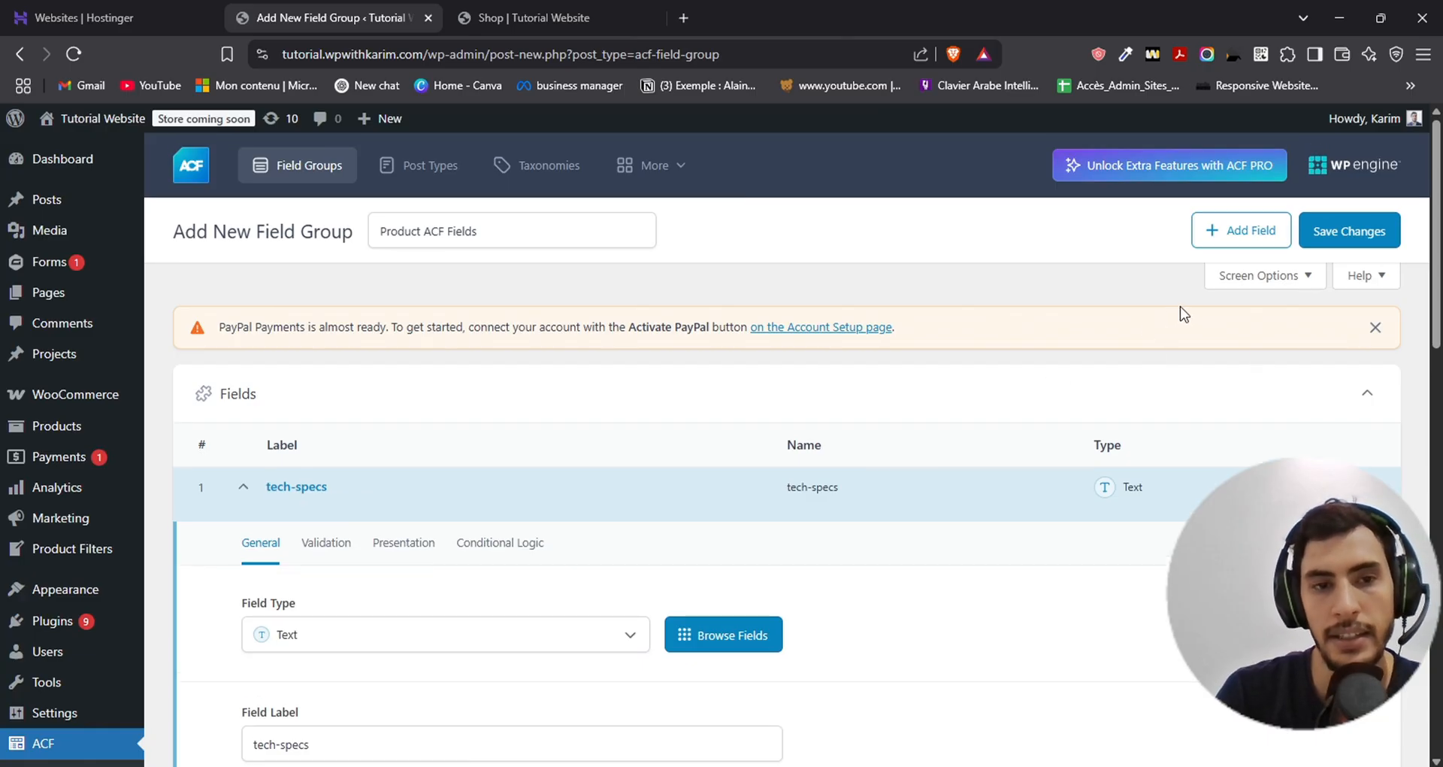
left_click(1350, 228)
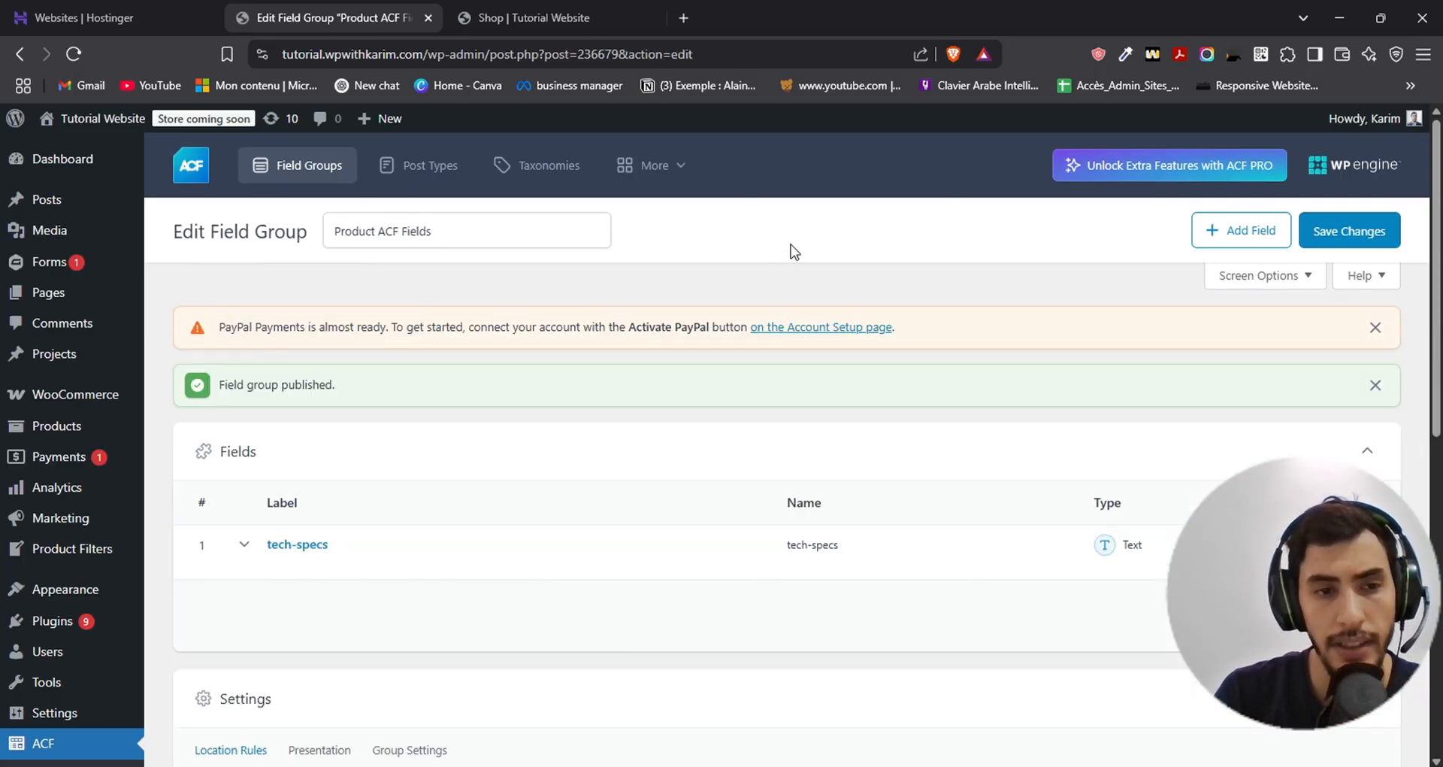
- Open the Amazon Echo Dot (5th Gen, 2022) product for editing from the list of all products
mouse_move(51, 419)
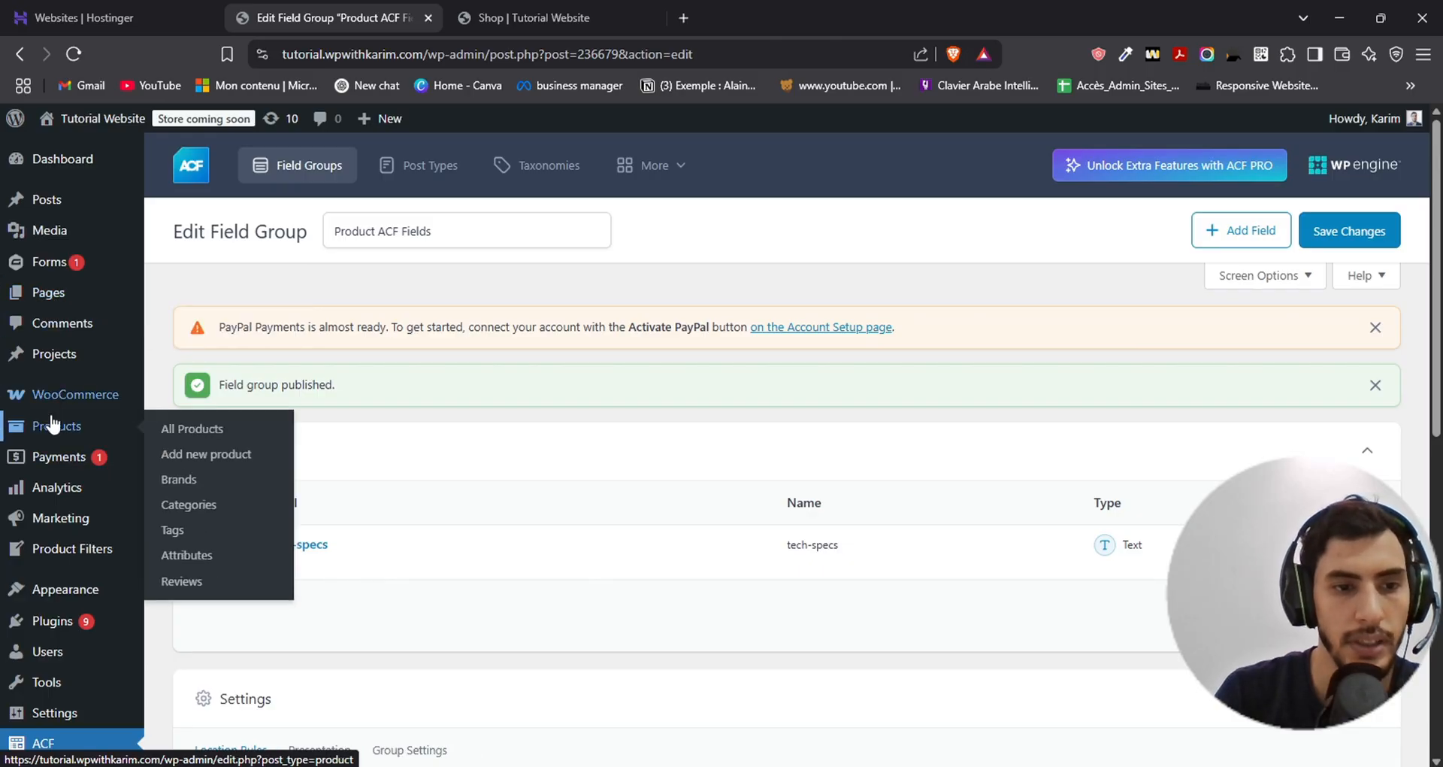
left_click(178, 429)
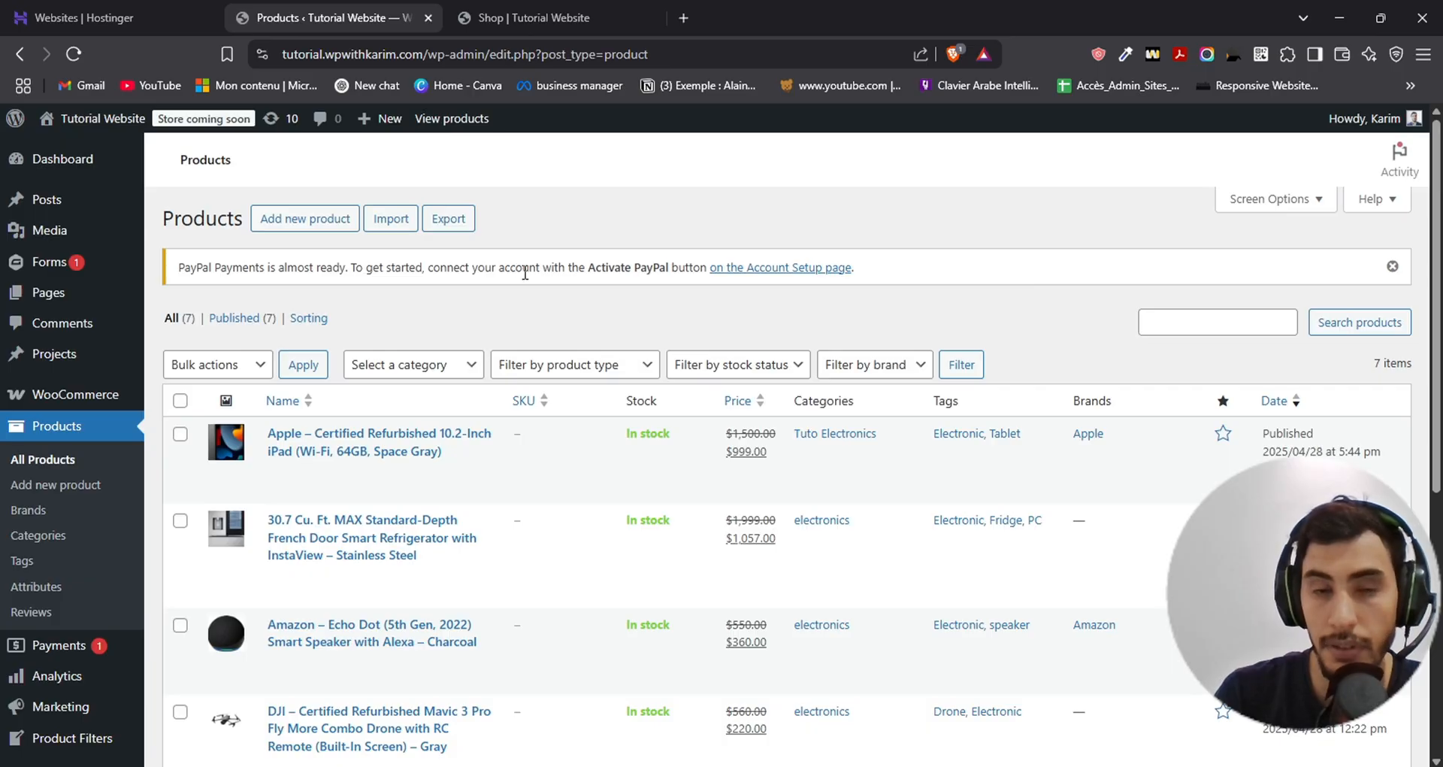
scroll(527, 275, "down", 5)
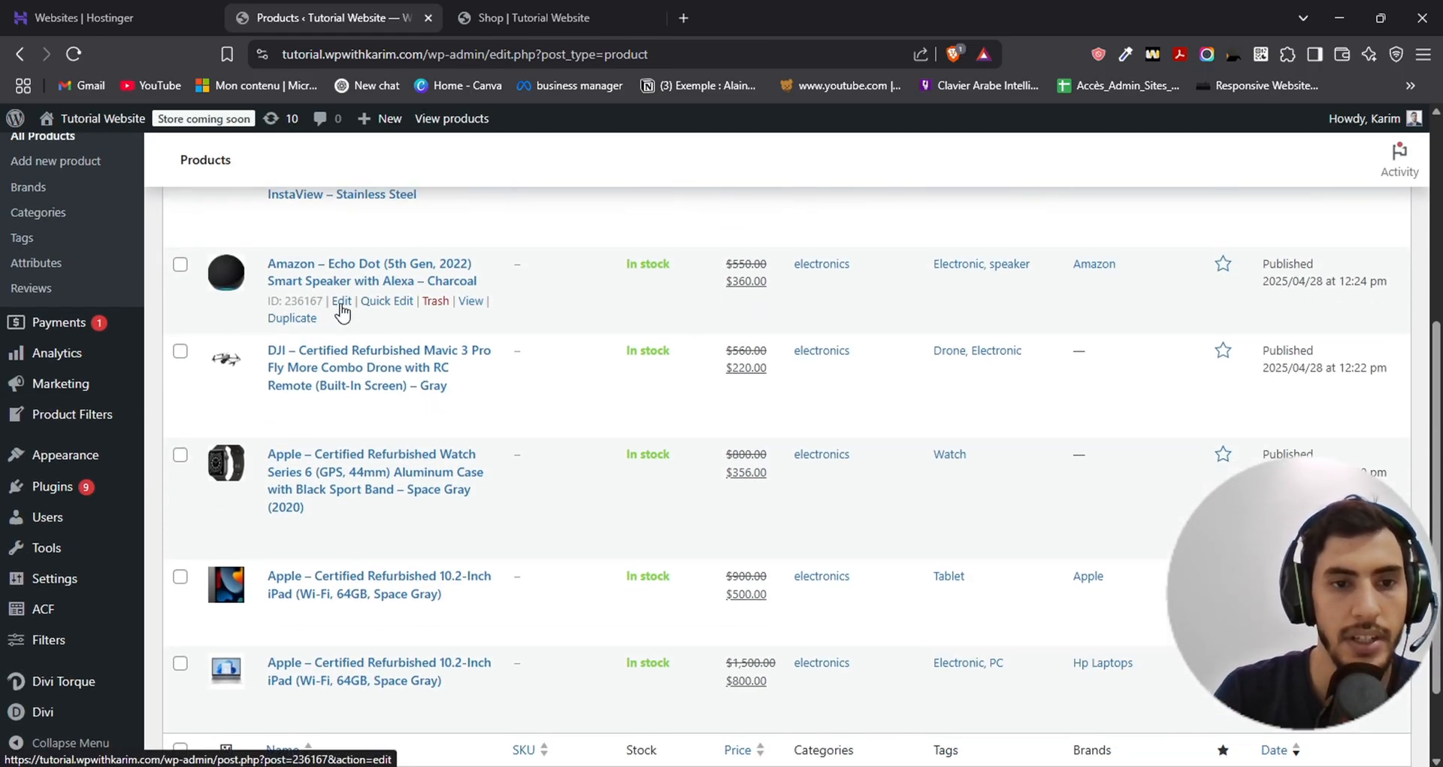
left_click(341, 302)
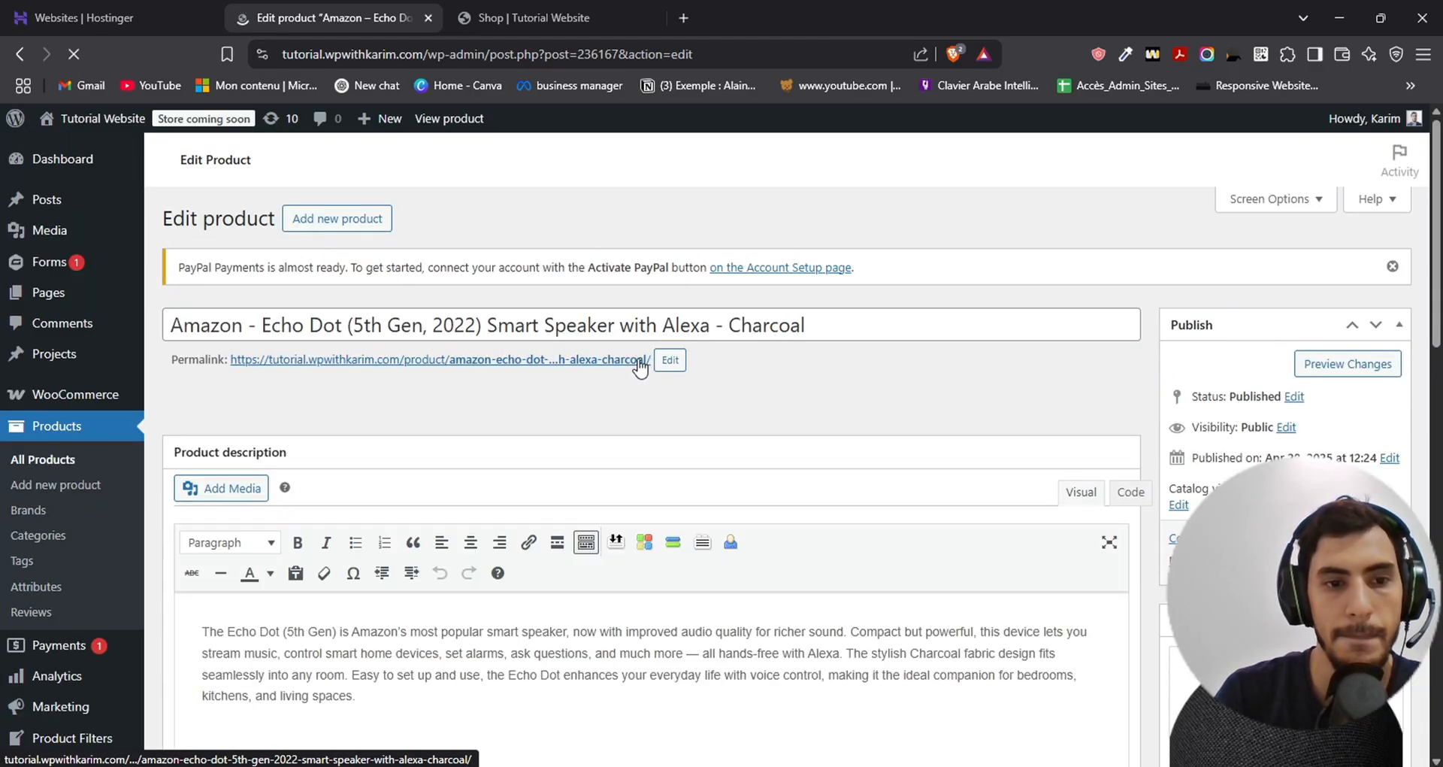
- Enter "SD CARD + Jac Input" in the Echo Dot's tech-specs field and update the product
scroll(832, 206, "down", 4)
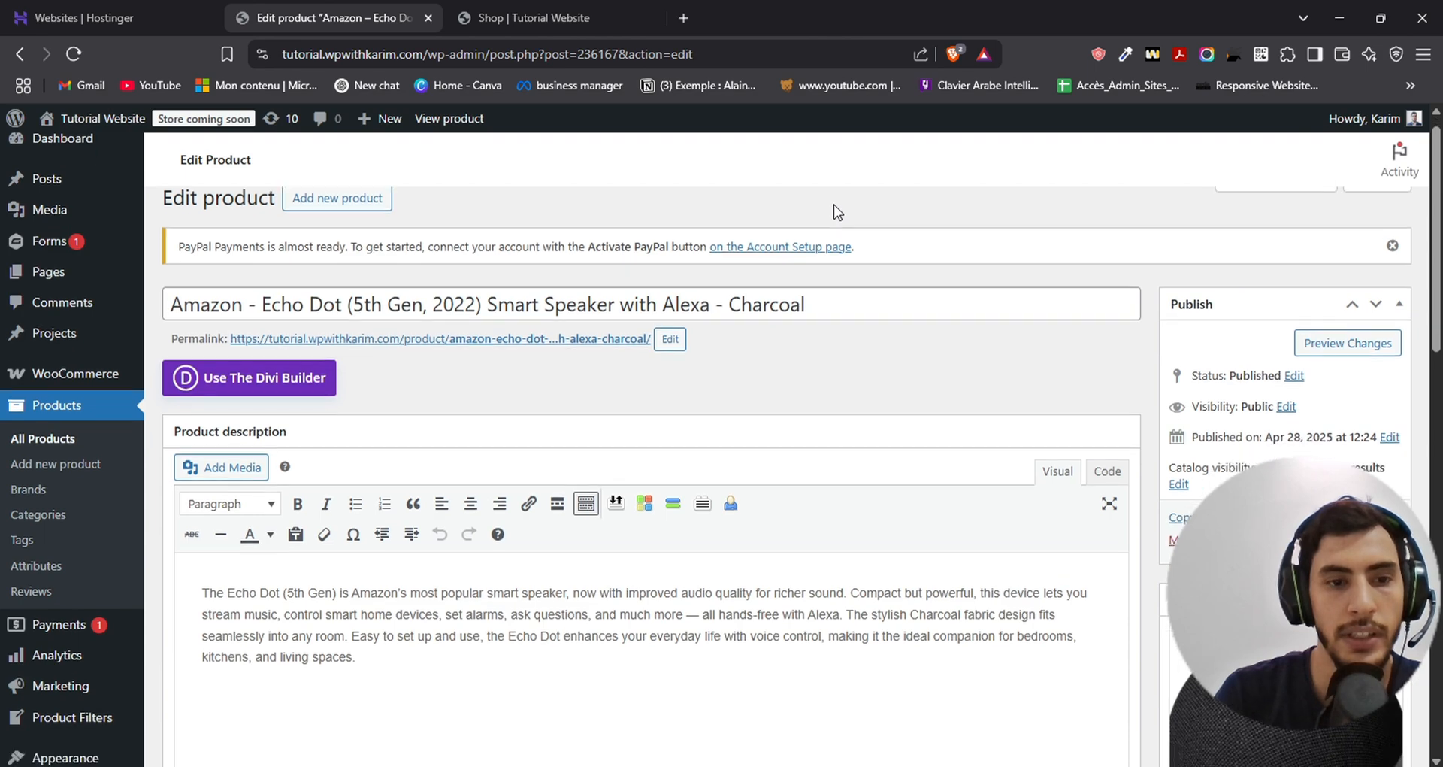
scroll(832, 206, "down", 5)
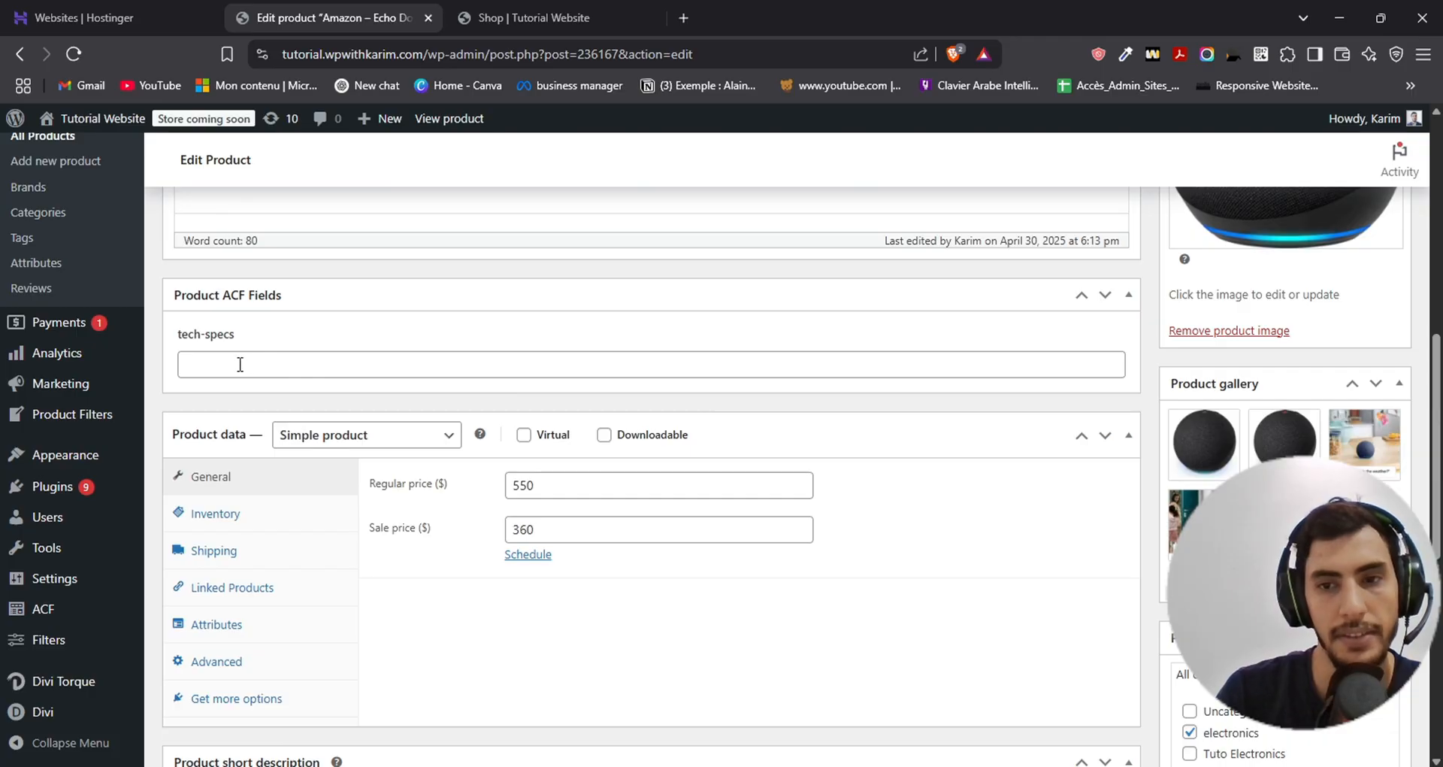
scroll(500, 383, "up", 6)
scroll(584, 444, "down", 5)
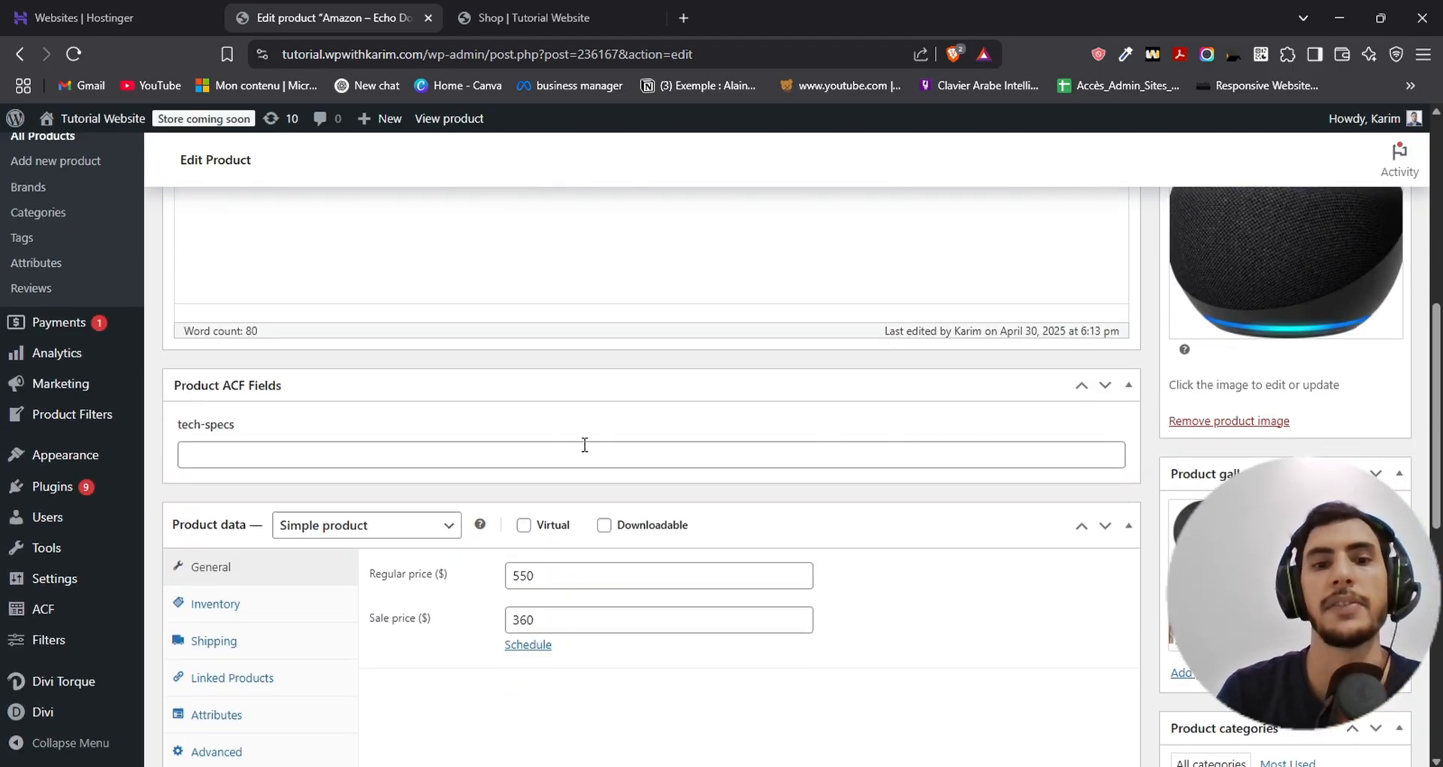
left_click(474, 451)
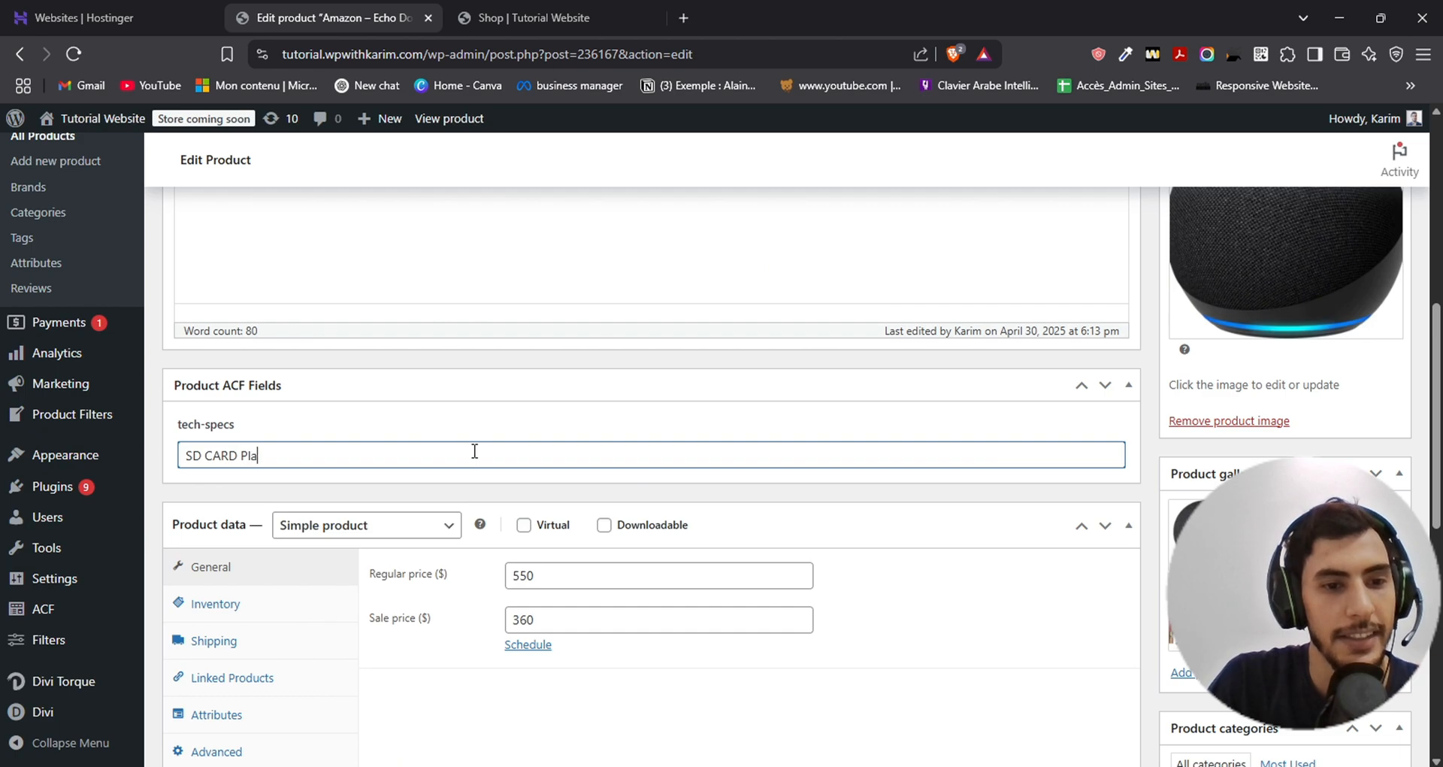
type("ent")
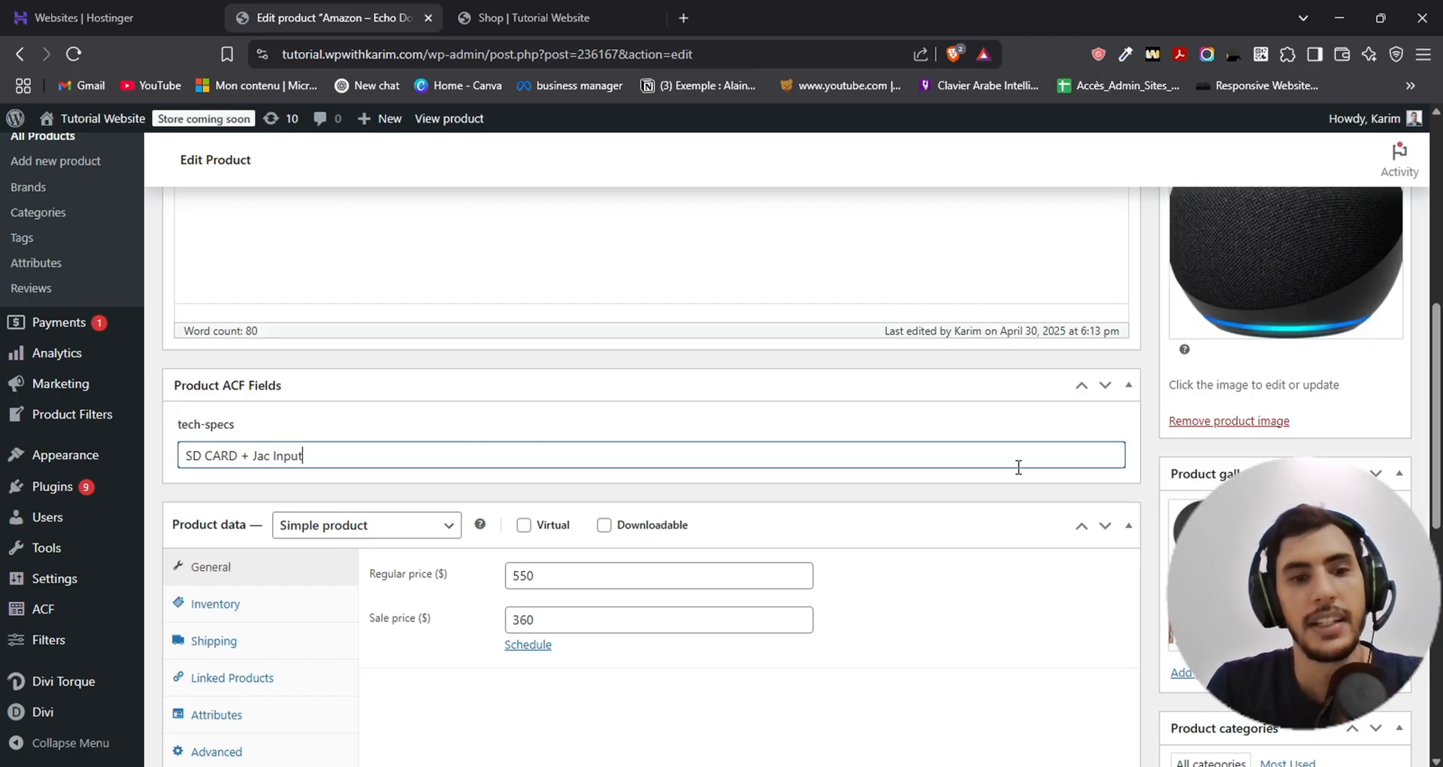
scroll(1018, 464, "up", 10)
left_click(1374, 561)
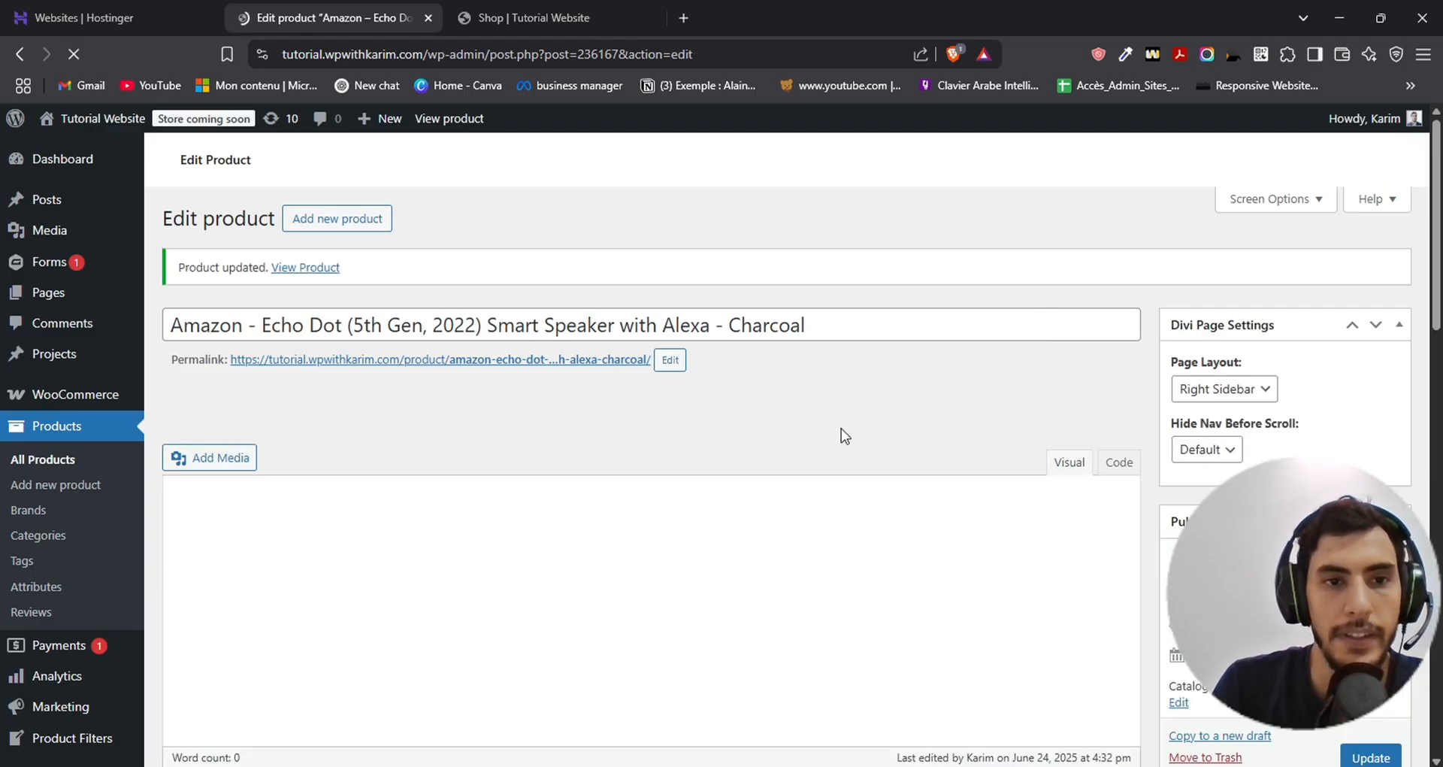
- View the Amazon Echo Dot's product page from the website's shop and examine its displayed details
left_click(524, 17)
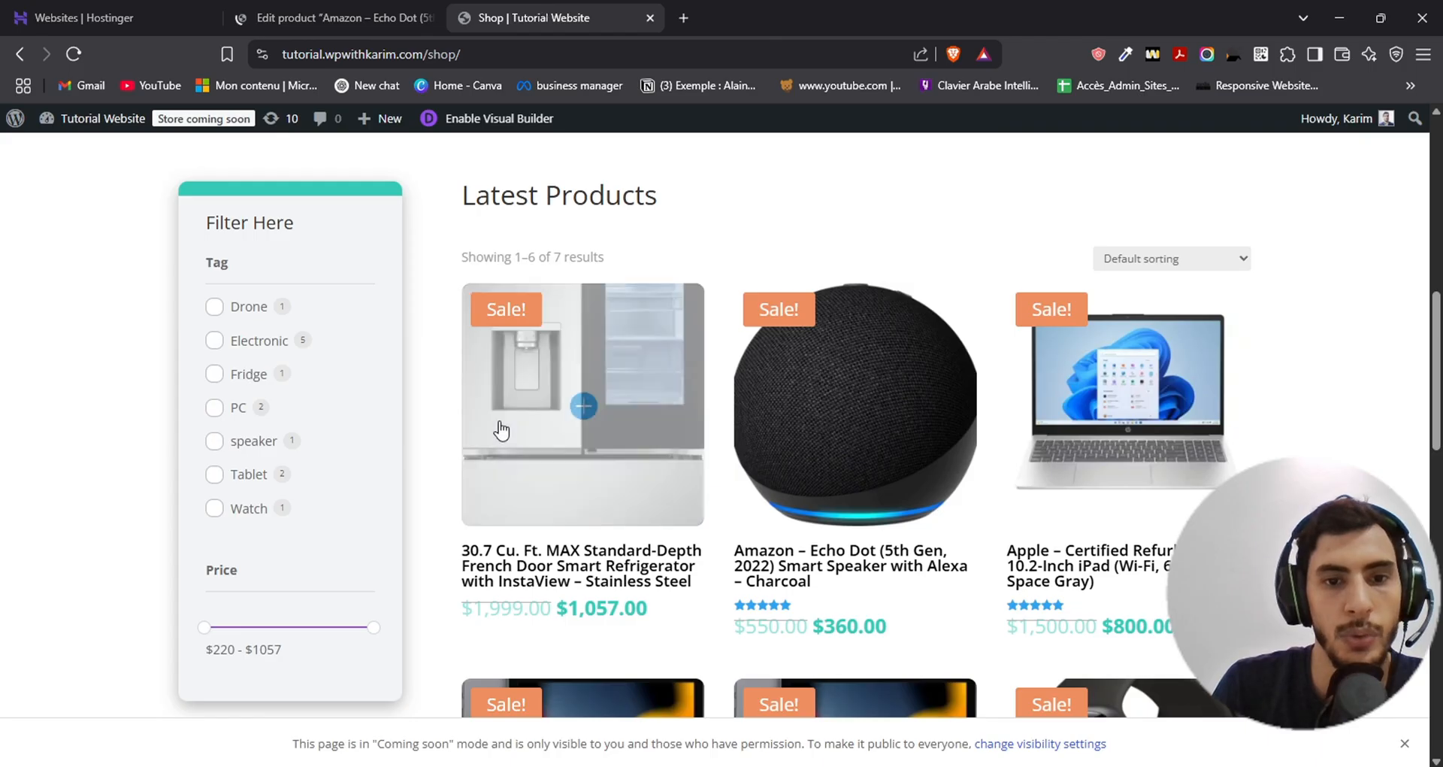
scroll(939, 432, "down", 5)
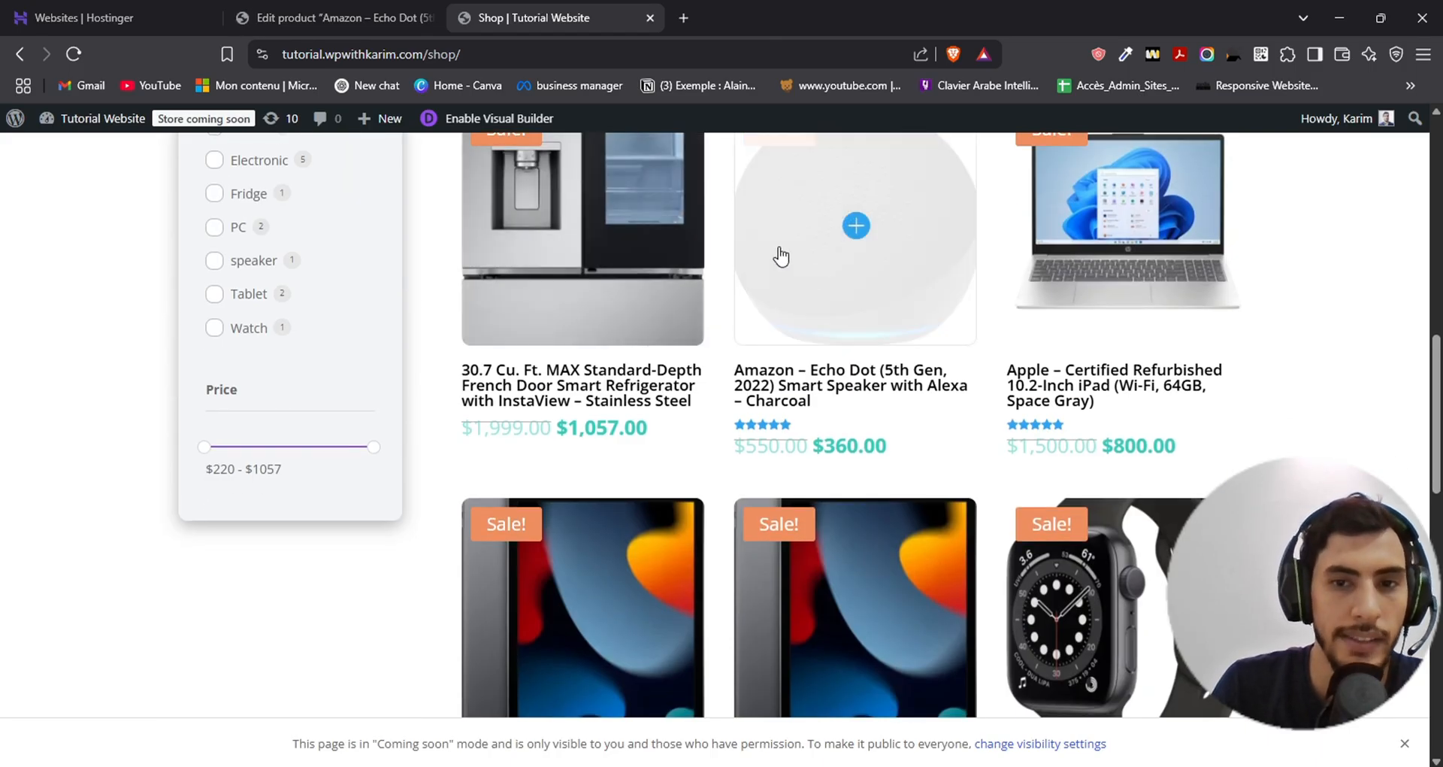
left_click(781, 256)
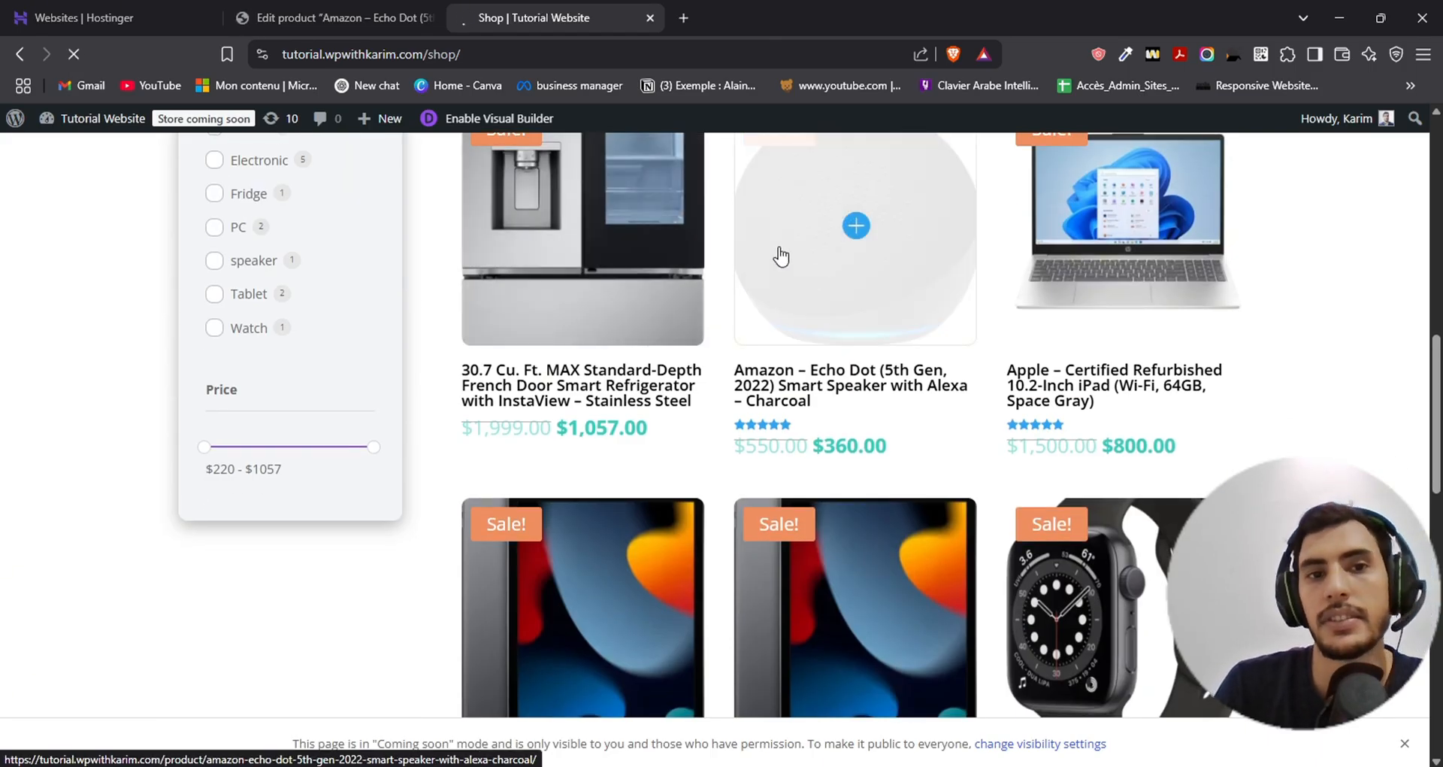
scroll(644, 301, "down", 1)
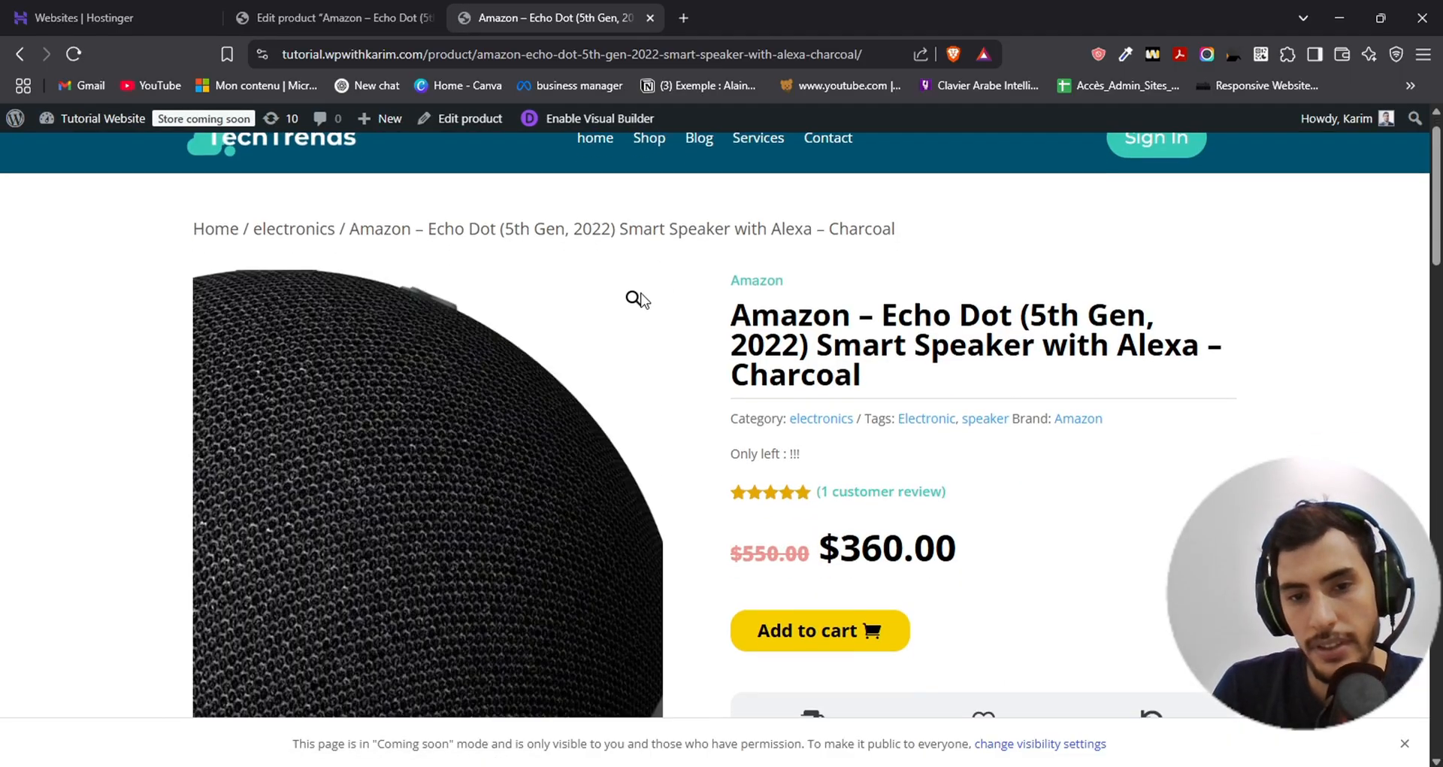
scroll(640, 299, "down", 9)
scroll(683, 454, "up", 9)
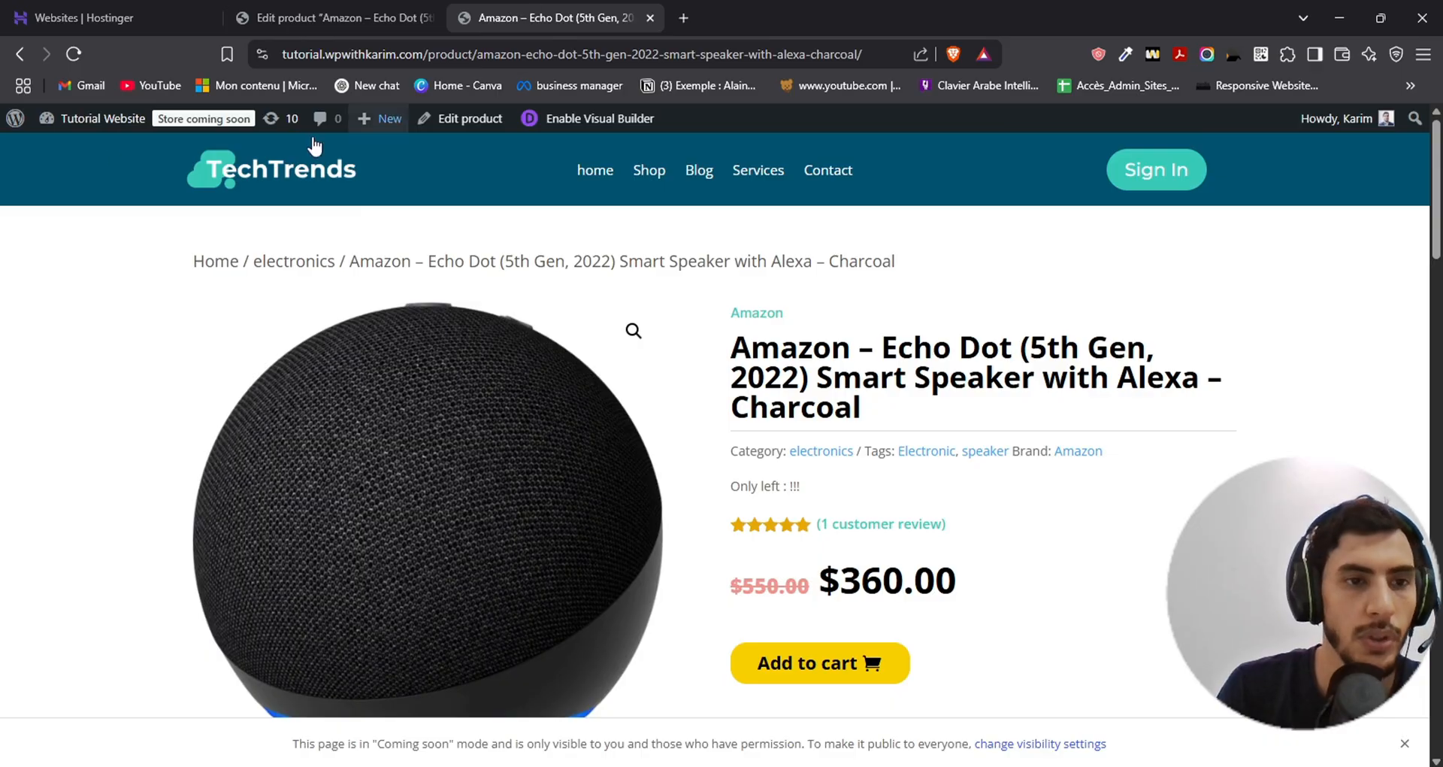
- Go back to the WordPress admin, open the Divi Theme Builder and look through its templates
left_click(16, 122)
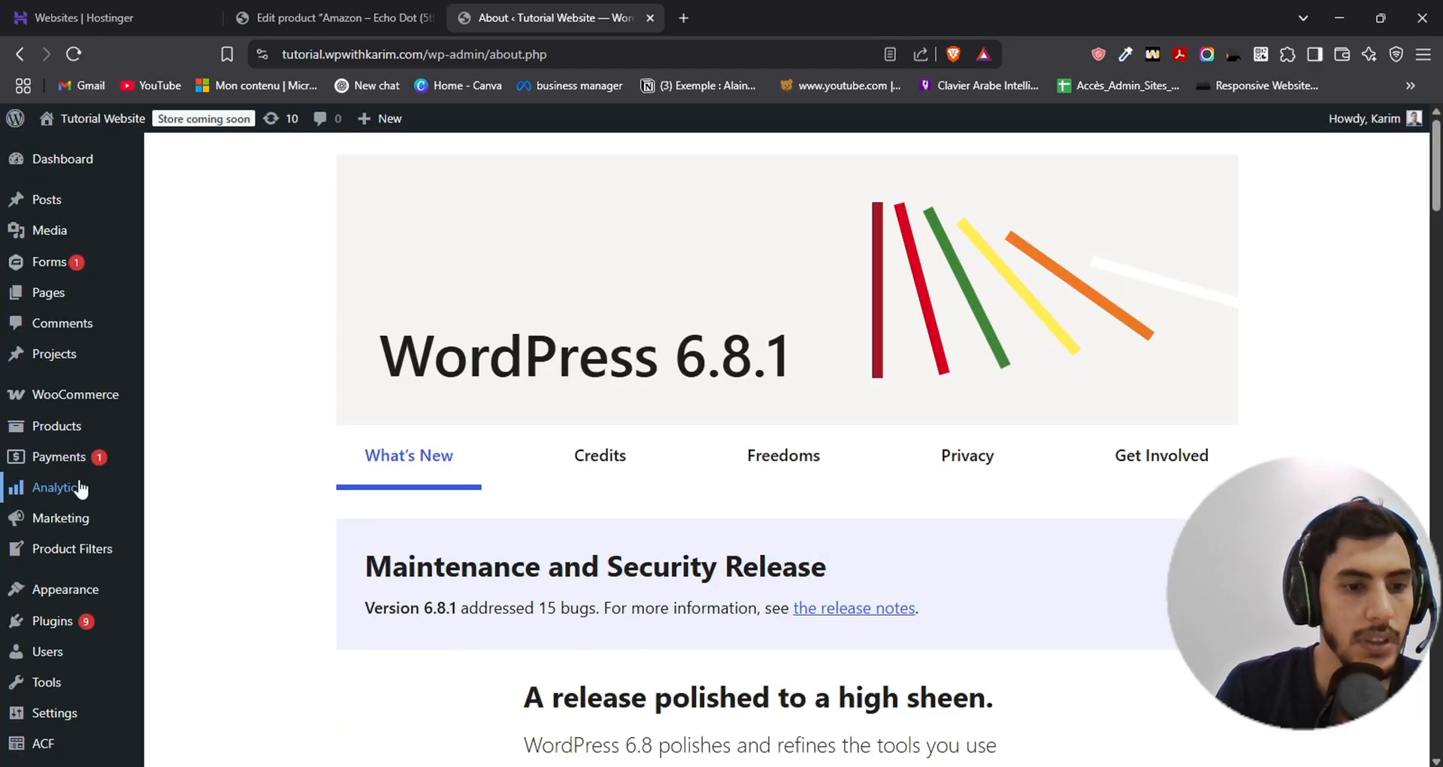
scroll(90, 481, "down", 2)
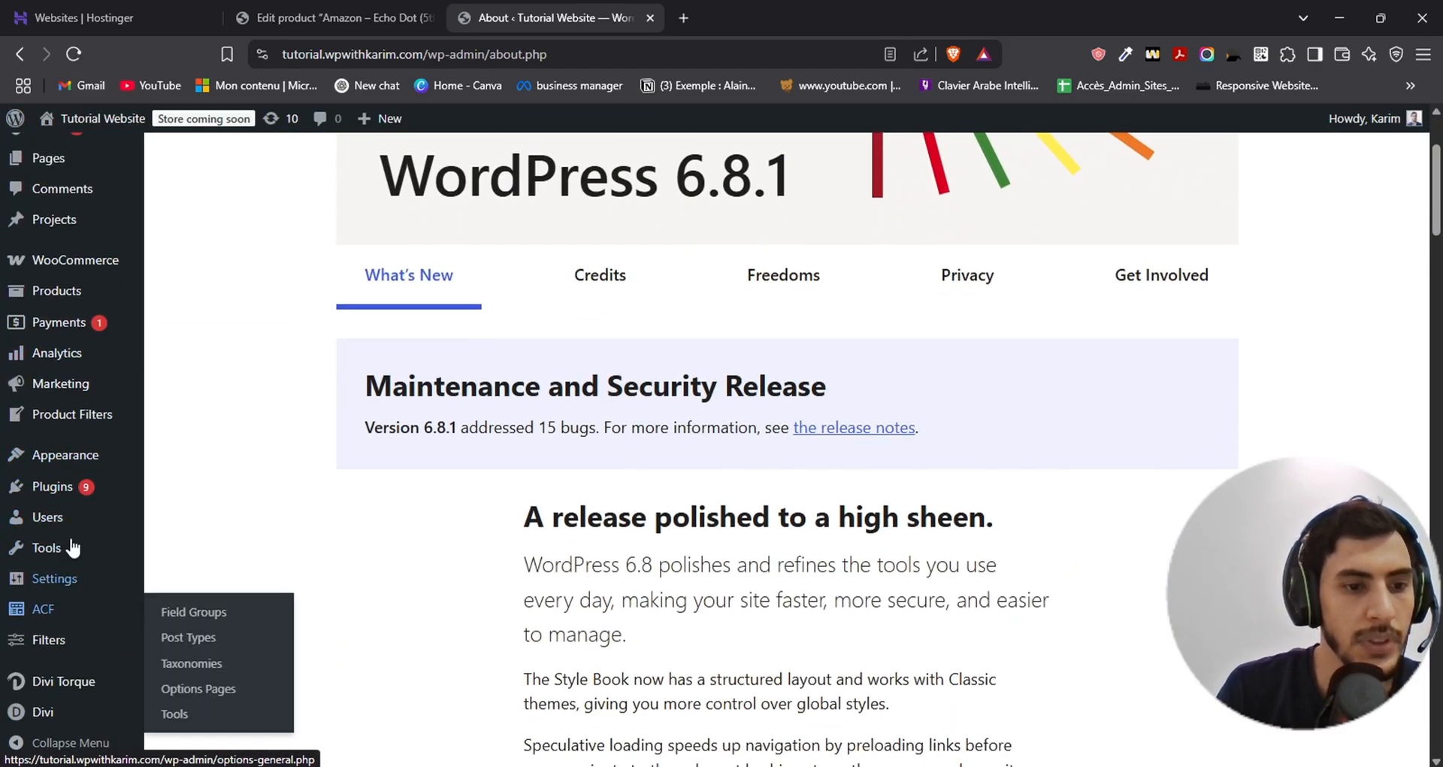
scroll(90, 481, "down", 1)
mouse_move(64, 666)
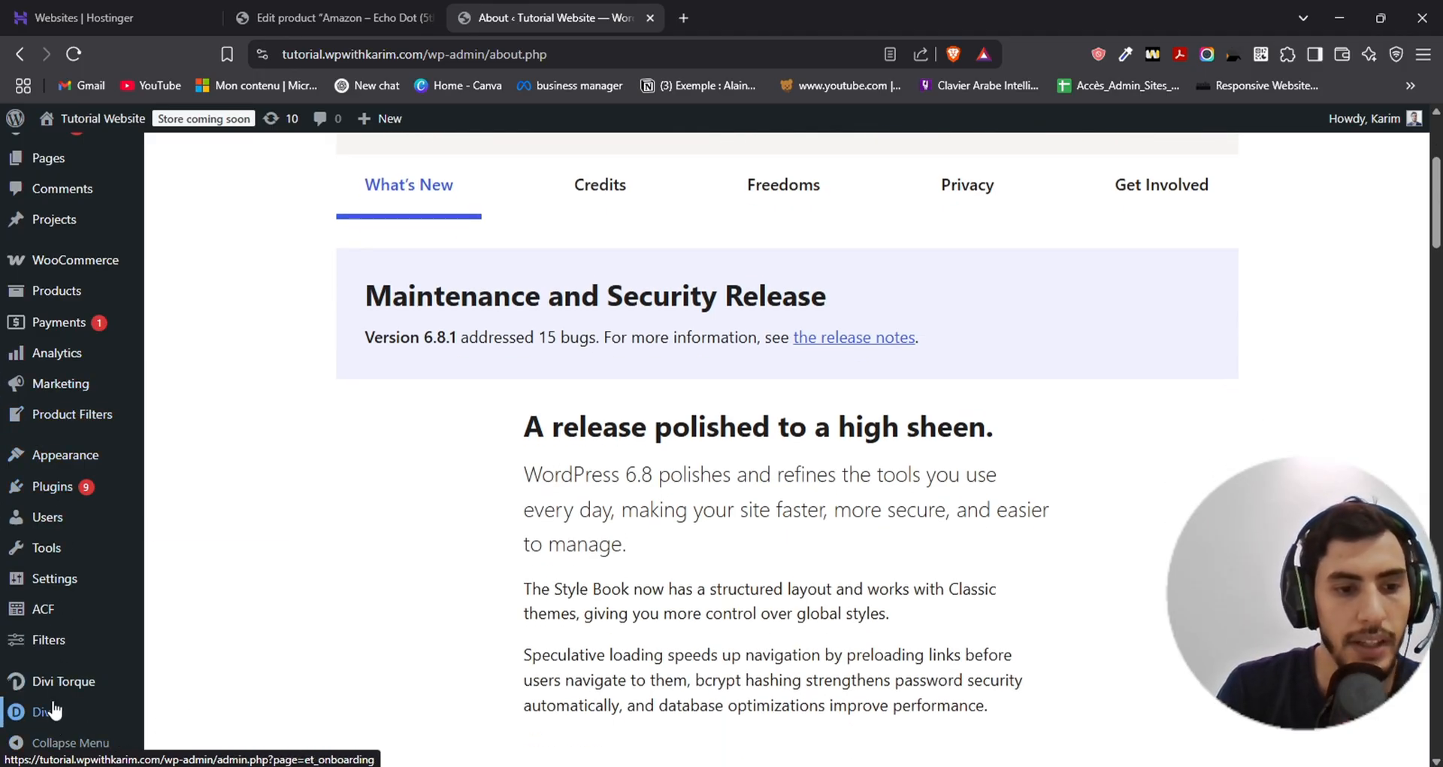
left_click(216, 617)
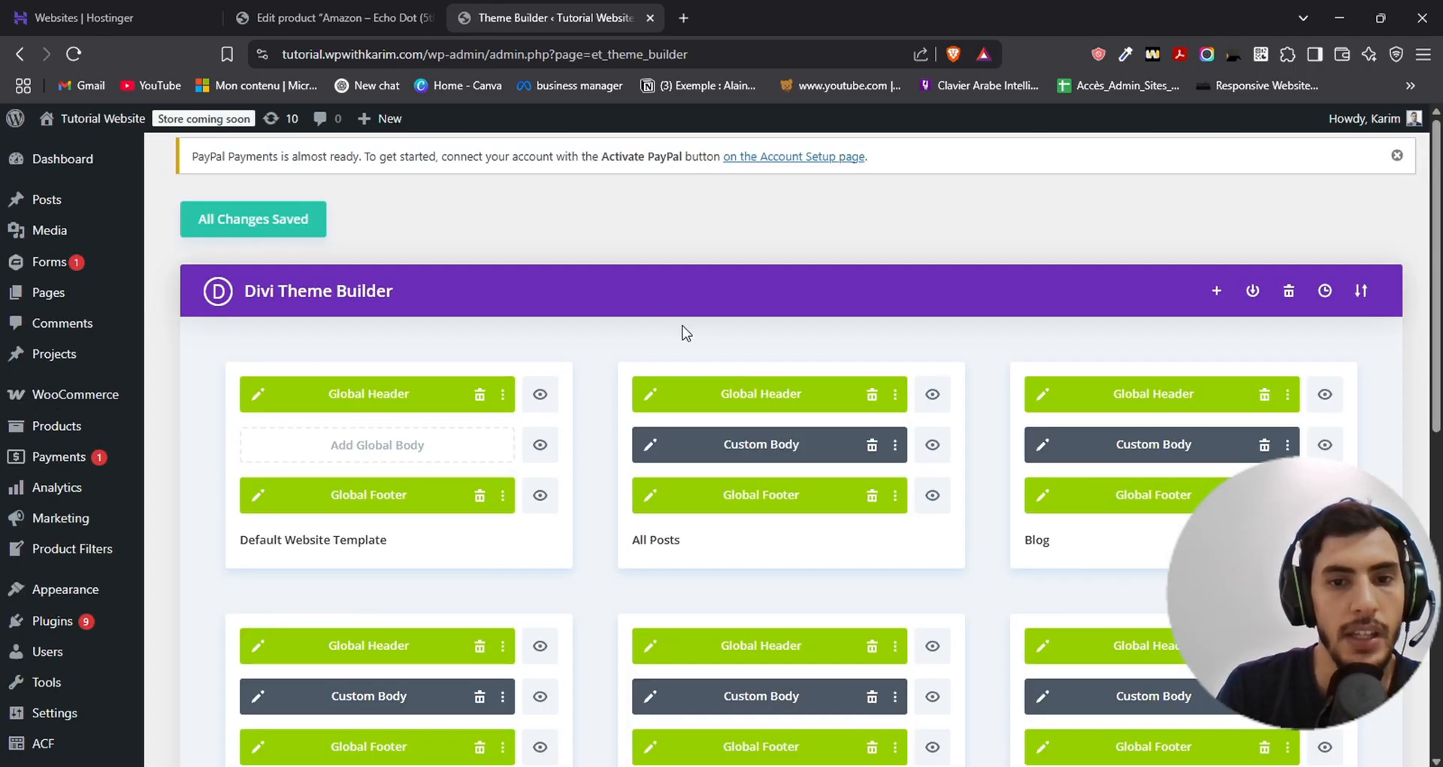
scroll(602, 323, "down", 5)
scroll(593, 349, "up", 4)
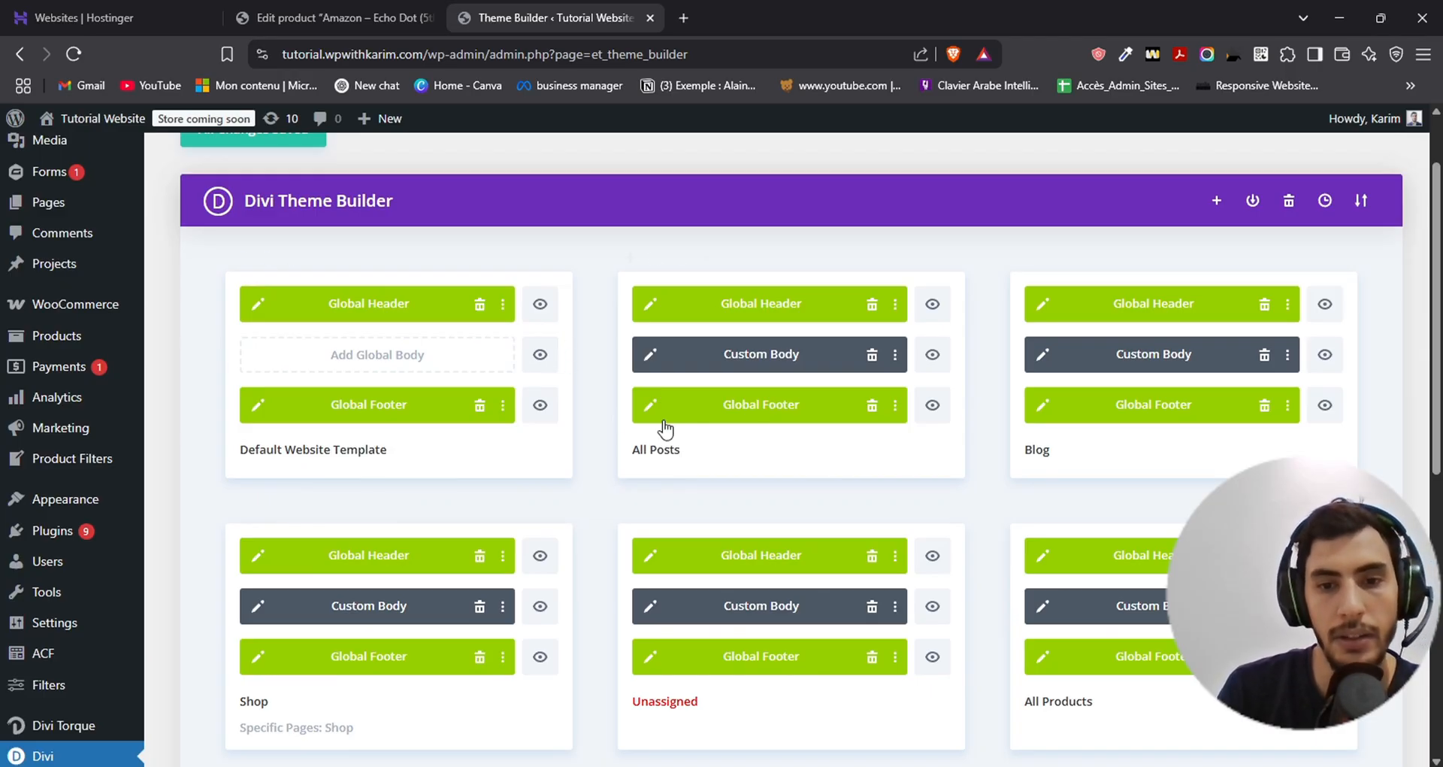
- Open the custom body layout of the All Products template for editing
scroll(1093, 416, "down", 2)
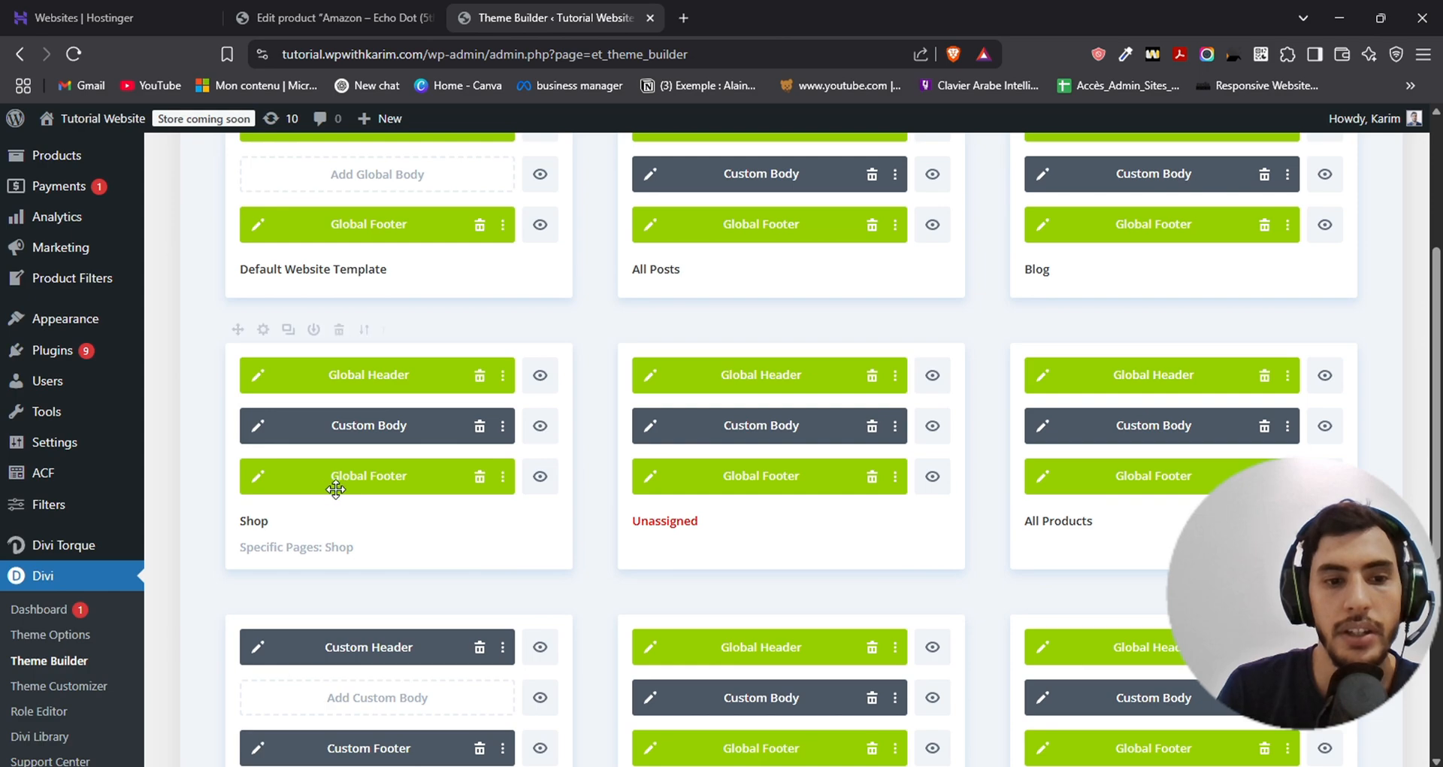
scroll(1031, 490, "down", 1)
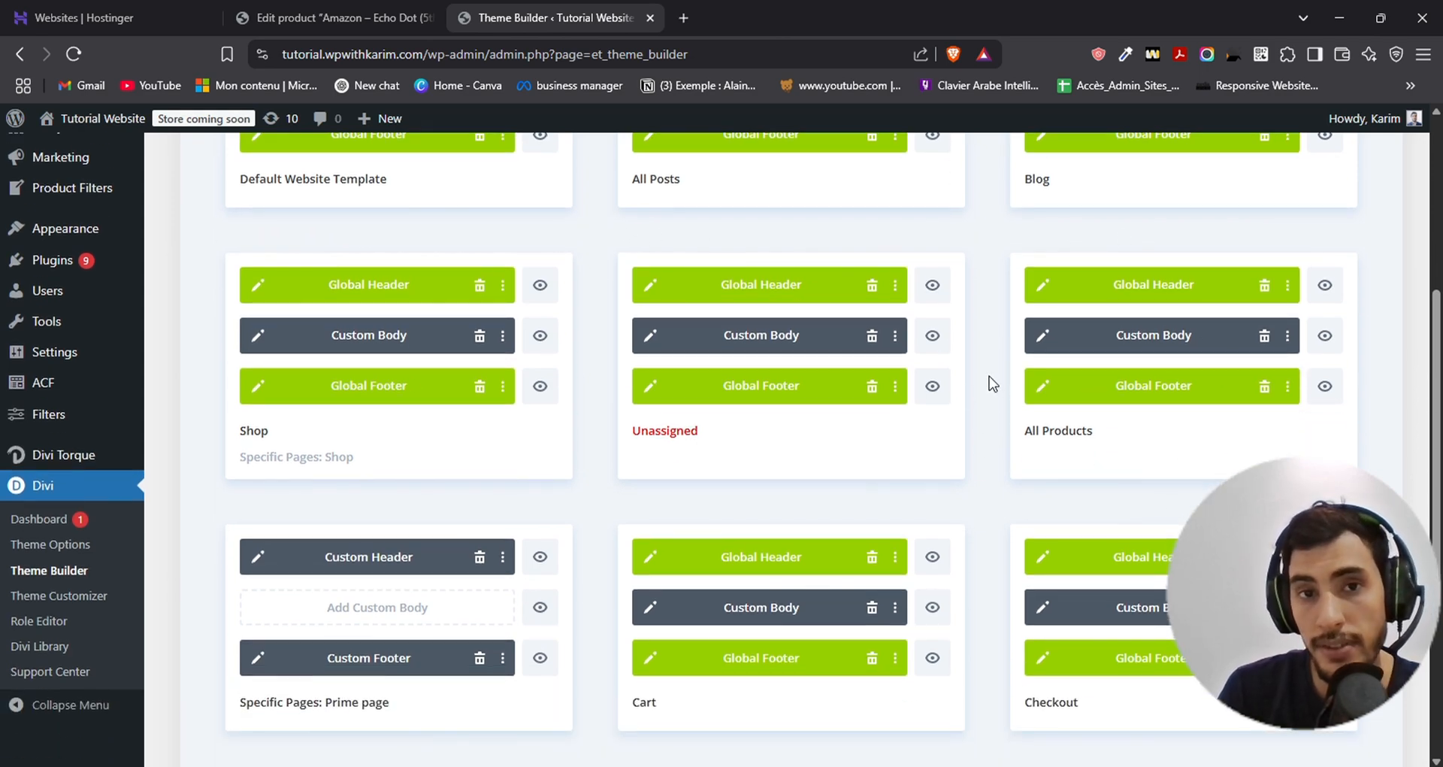
left_click(1038, 339)
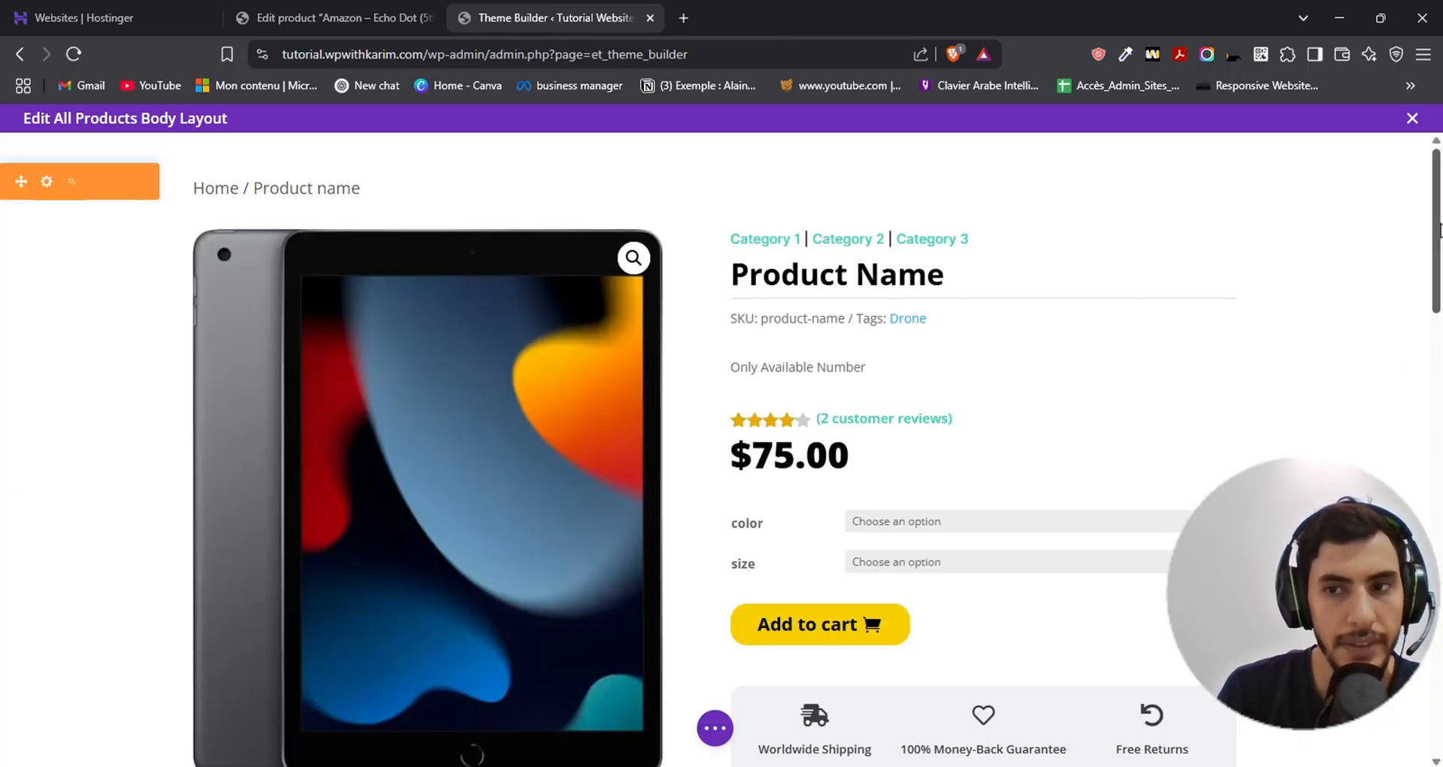
- Look over the product body layout and delete the "Only Available Number" module above the star rating
scroll(1356, 270, "down", 3)
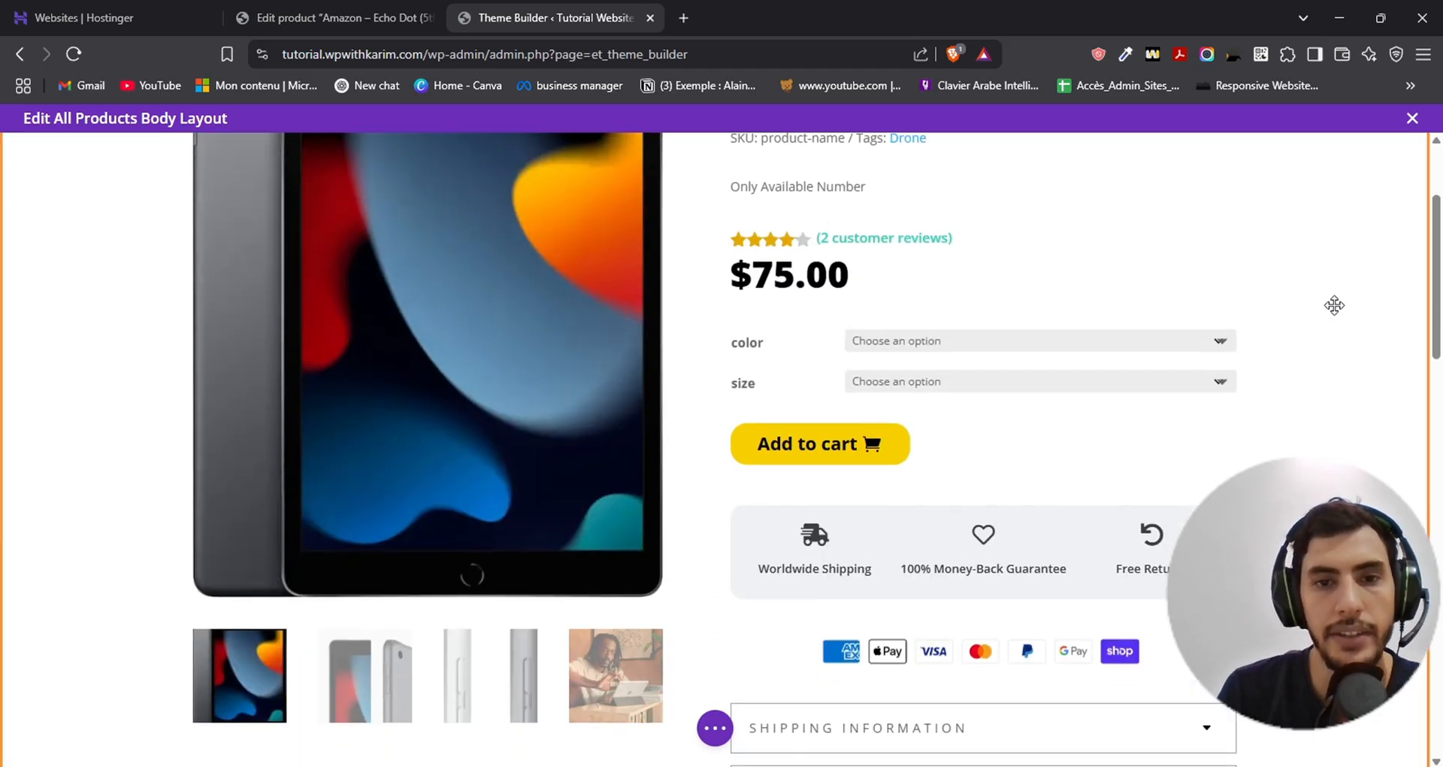
scroll(1330, 306, "up", 3)
scroll(1327, 364, "down", 5)
scroll(813, 423, "up", 5)
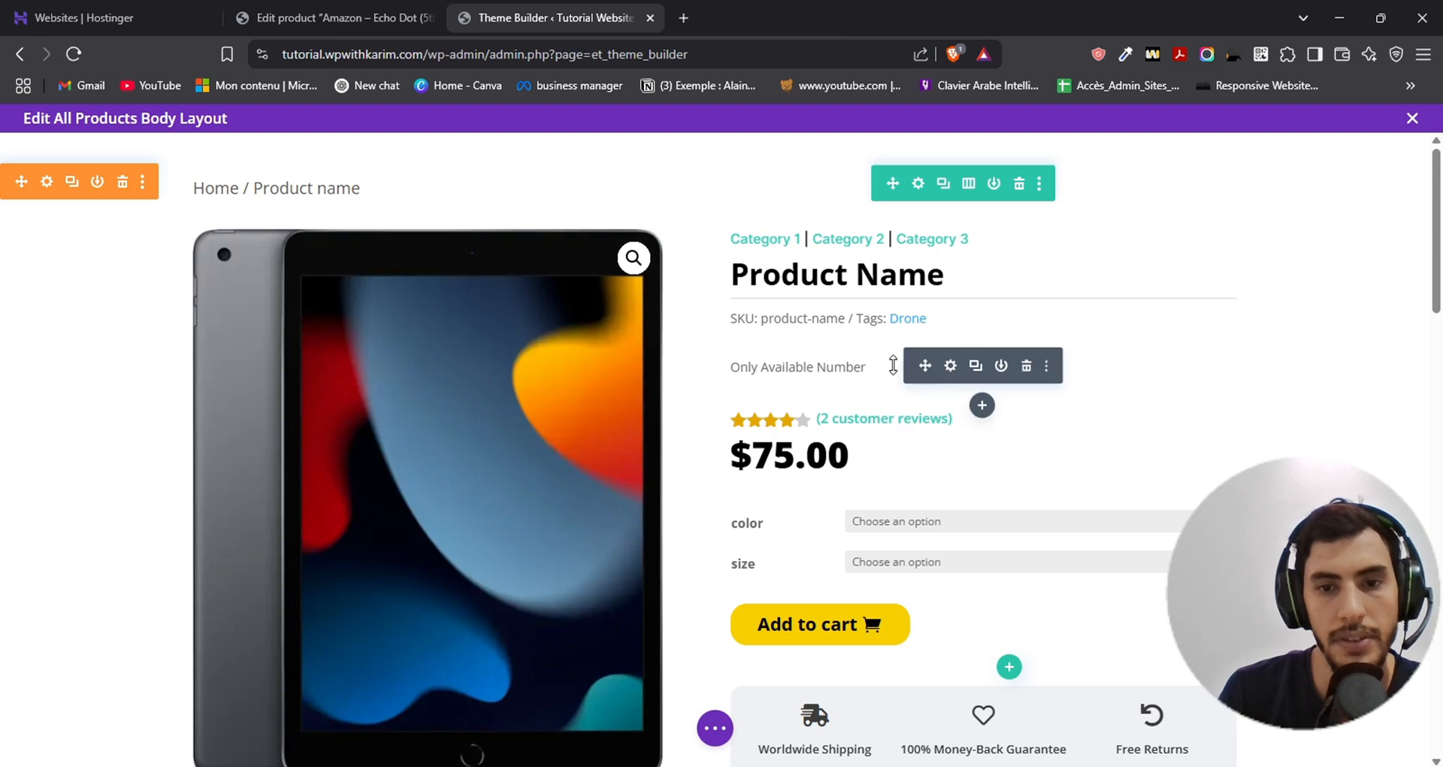
left_click_drag(983, 384, 778, 319)
scroll(925, 390, "down", 5)
scroll(809, 406, "up", 5)
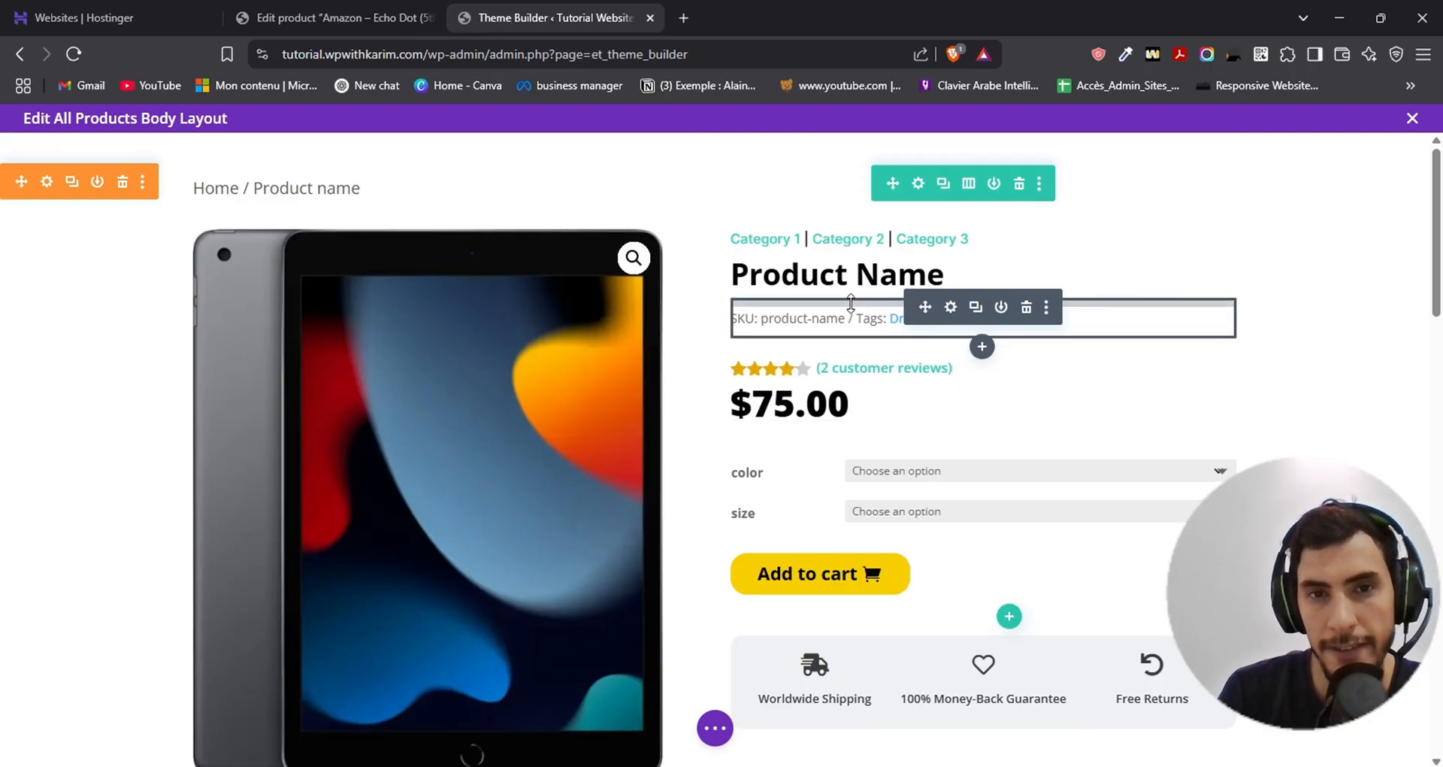
- Search the modules for "acf" and insert a Text module below the SKU and tags line instead
left_click(982, 348)
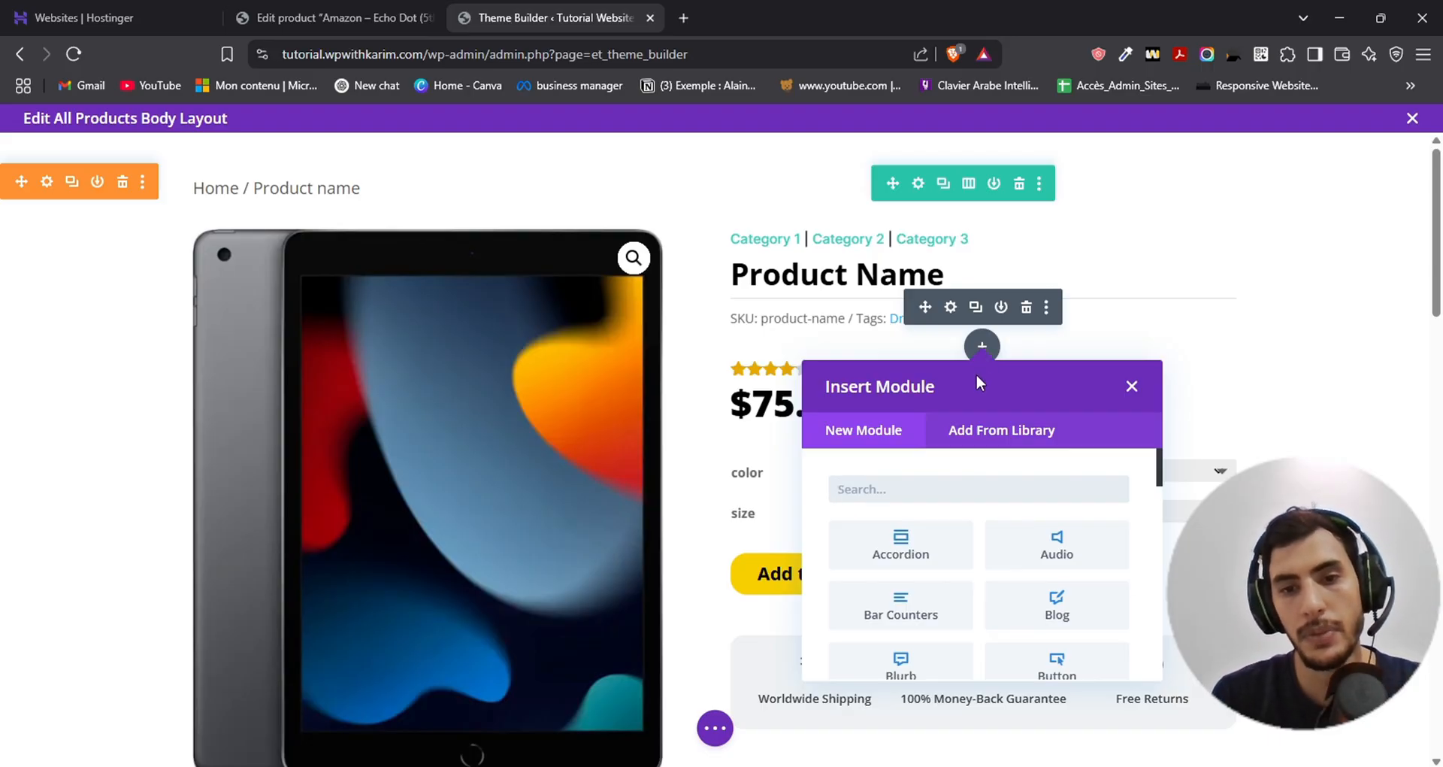
type("acf")
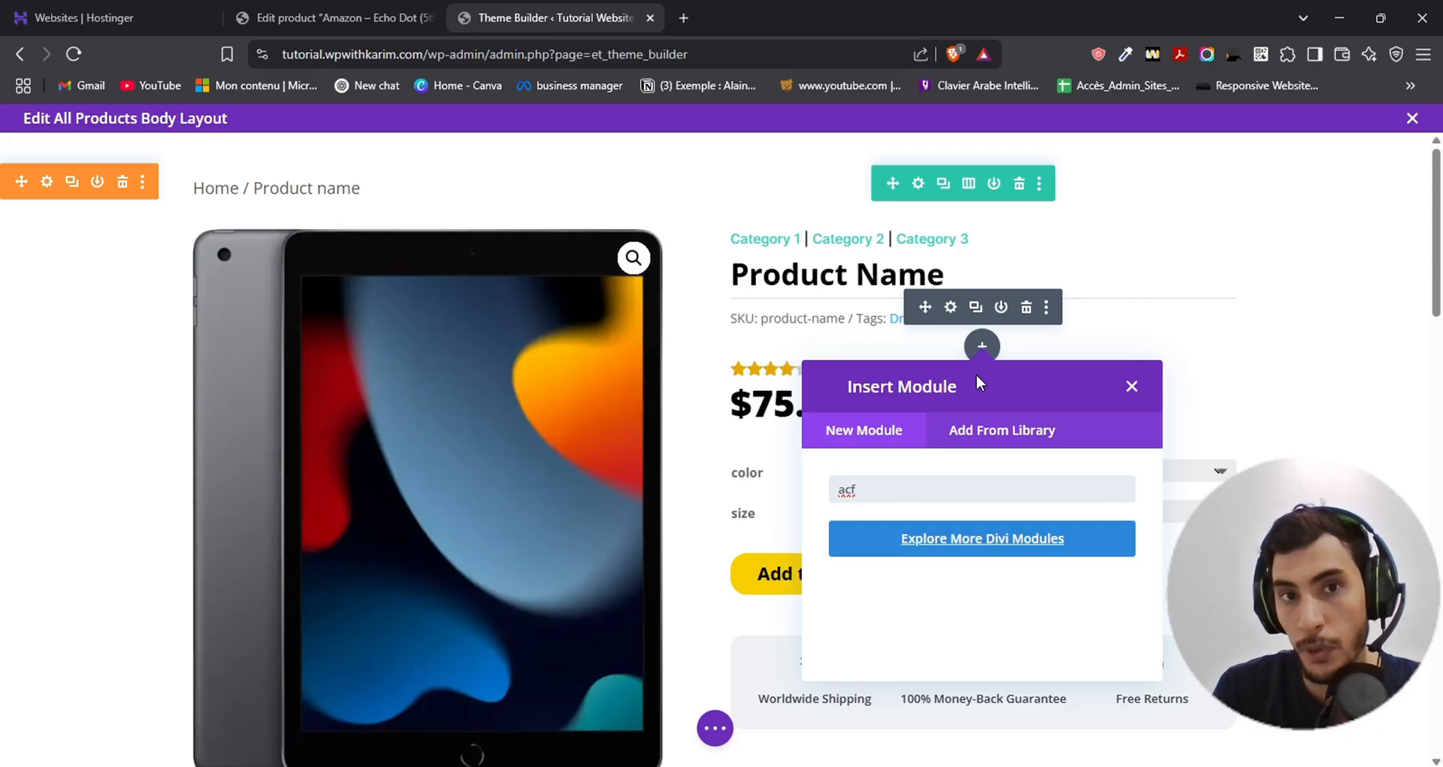
key("BackSpace")
key("BackSpace")
key("BackSpace")
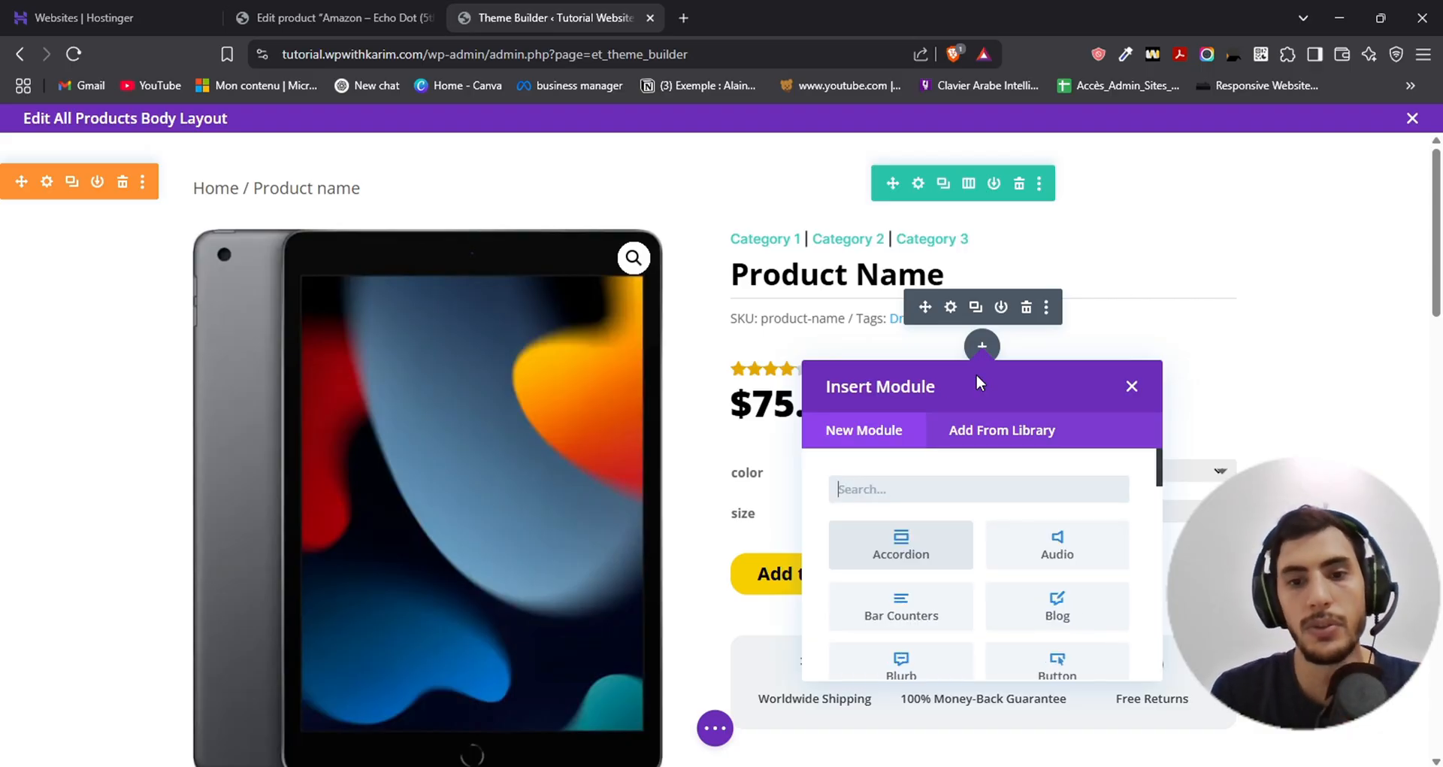
type("text")
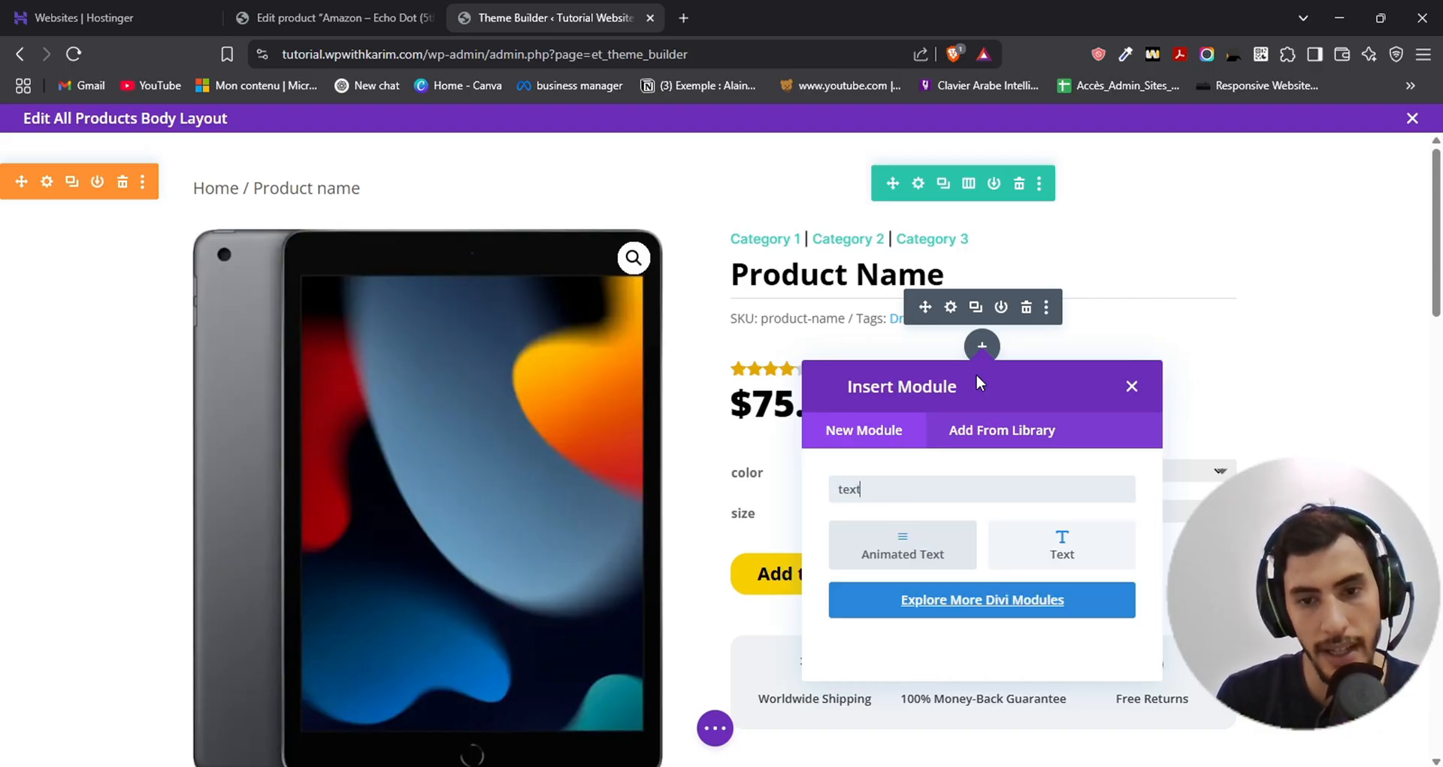
left_click(1052, 547)
- Replace the Text module's placeholder body with dynamic content from the tech-specs field of the Product ACF Fields group
scroll(1135, 451, "down", 1)
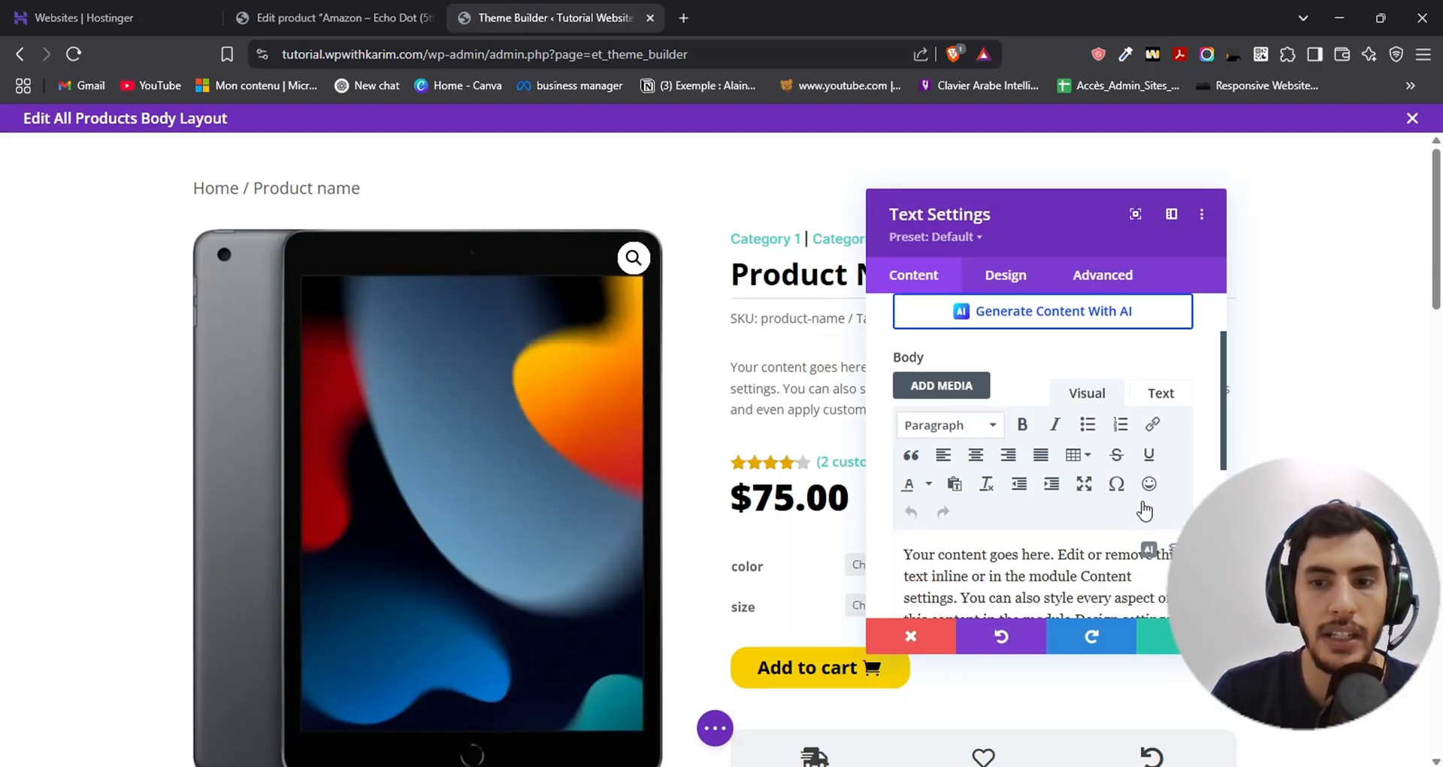
scroll(1135, 519, "down", 2)
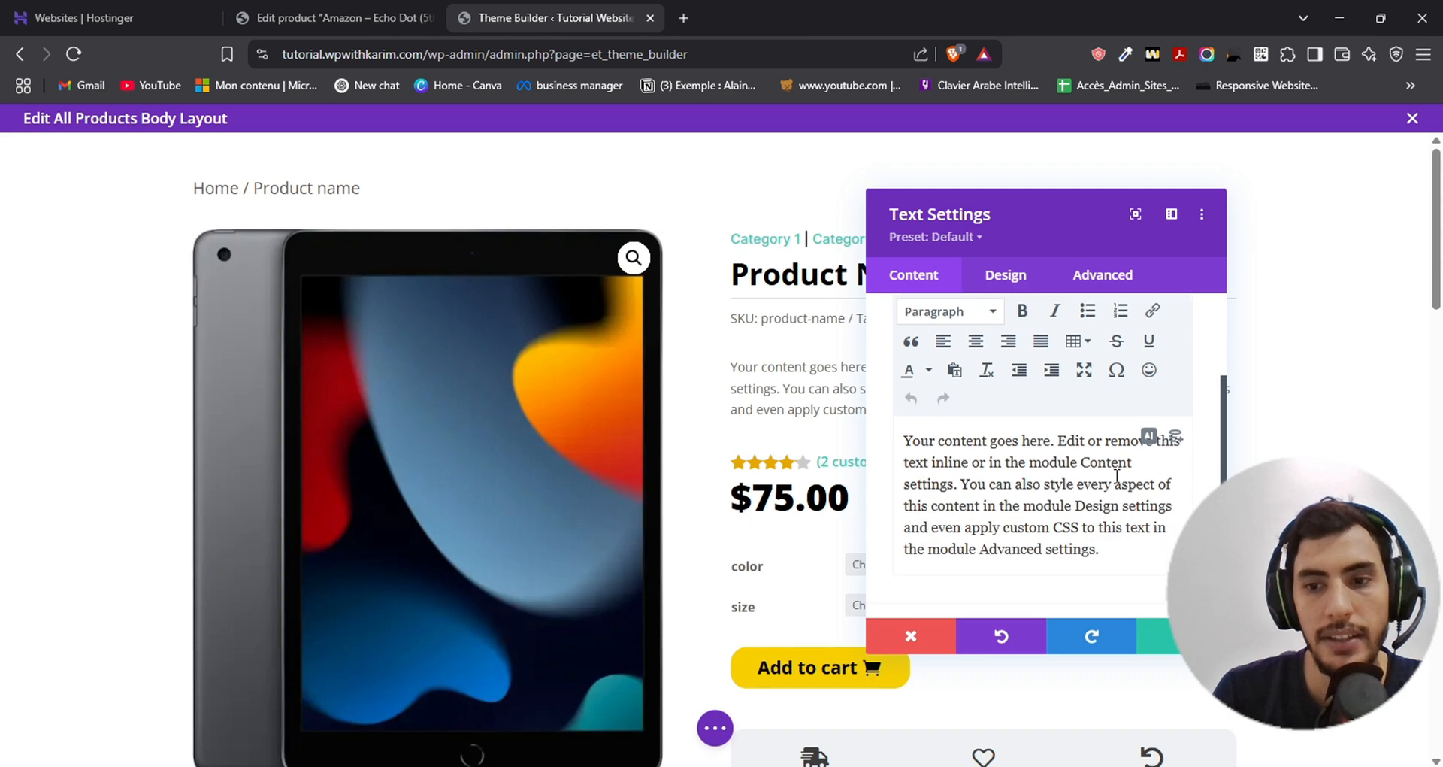
scroll(1117, 476, "down", 2)
scroll(1117, 475, "up", 3)
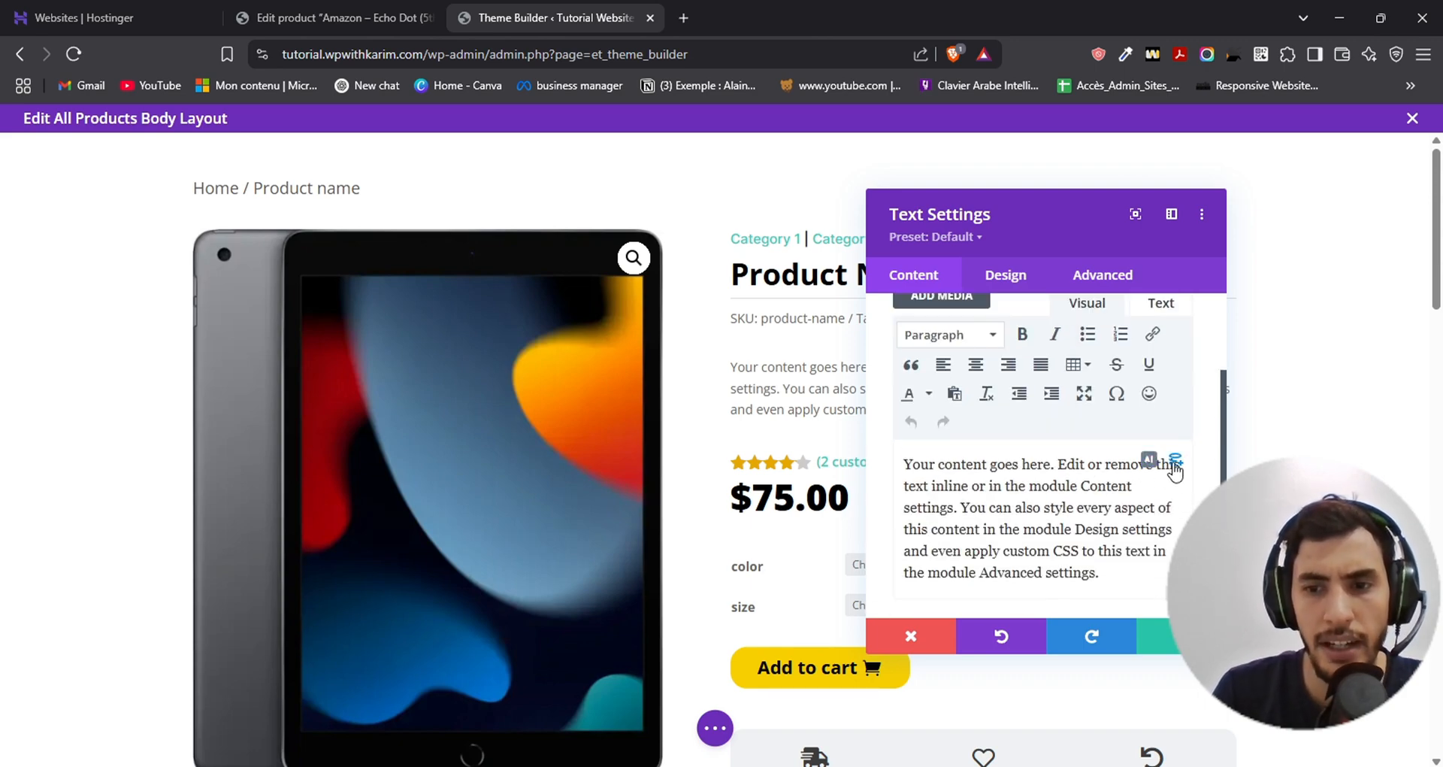
scroll(1173, 462, "down", 2)
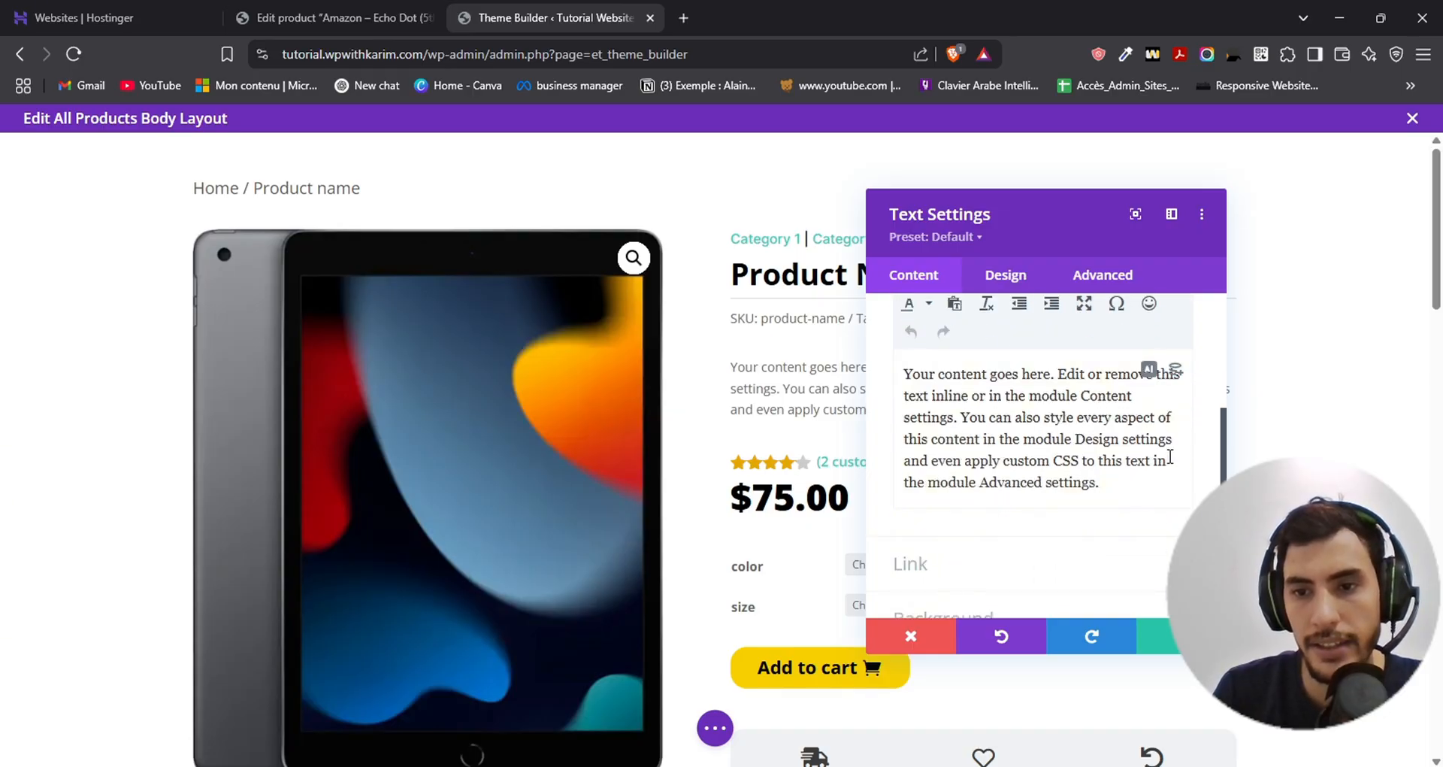
left_click(1174, 374)
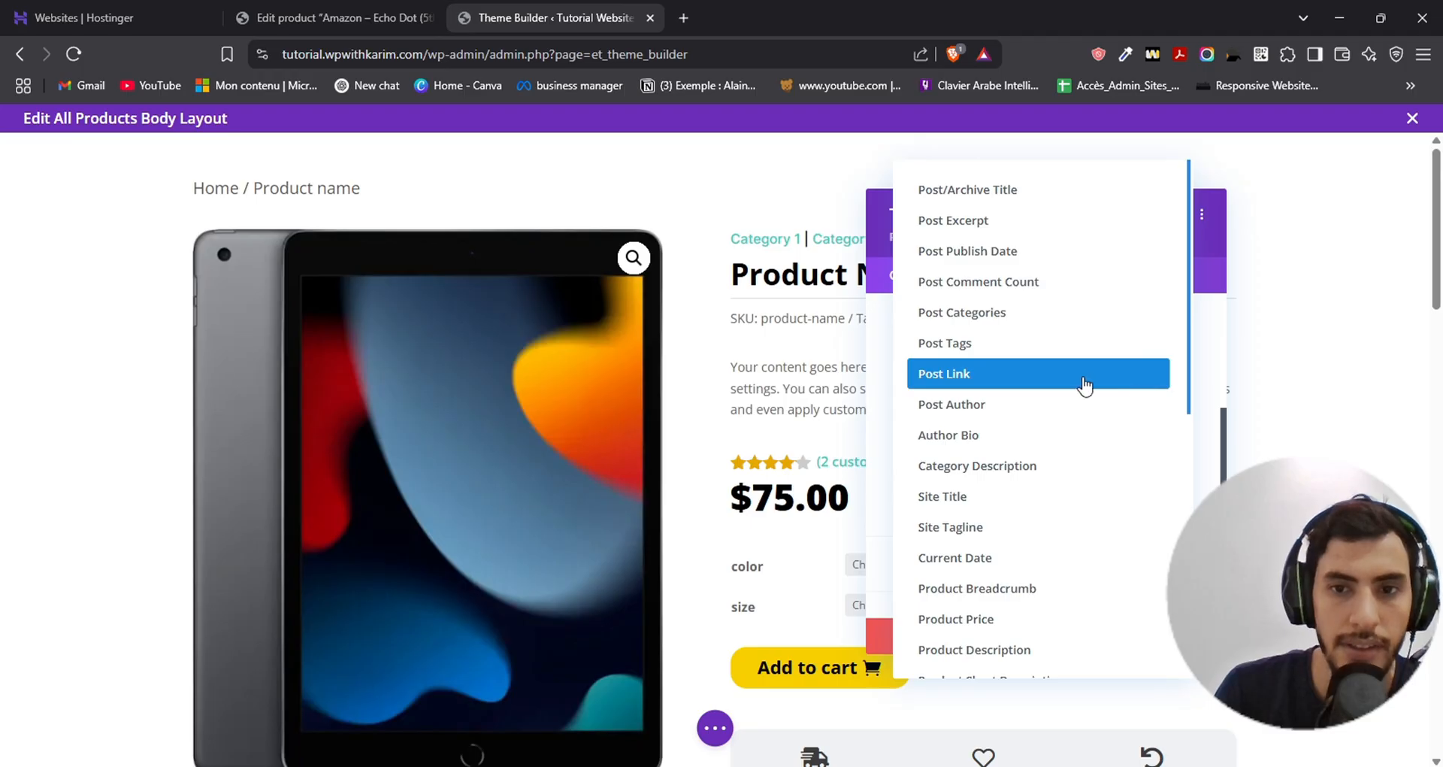
scroll(1003, 256, "down", 7)
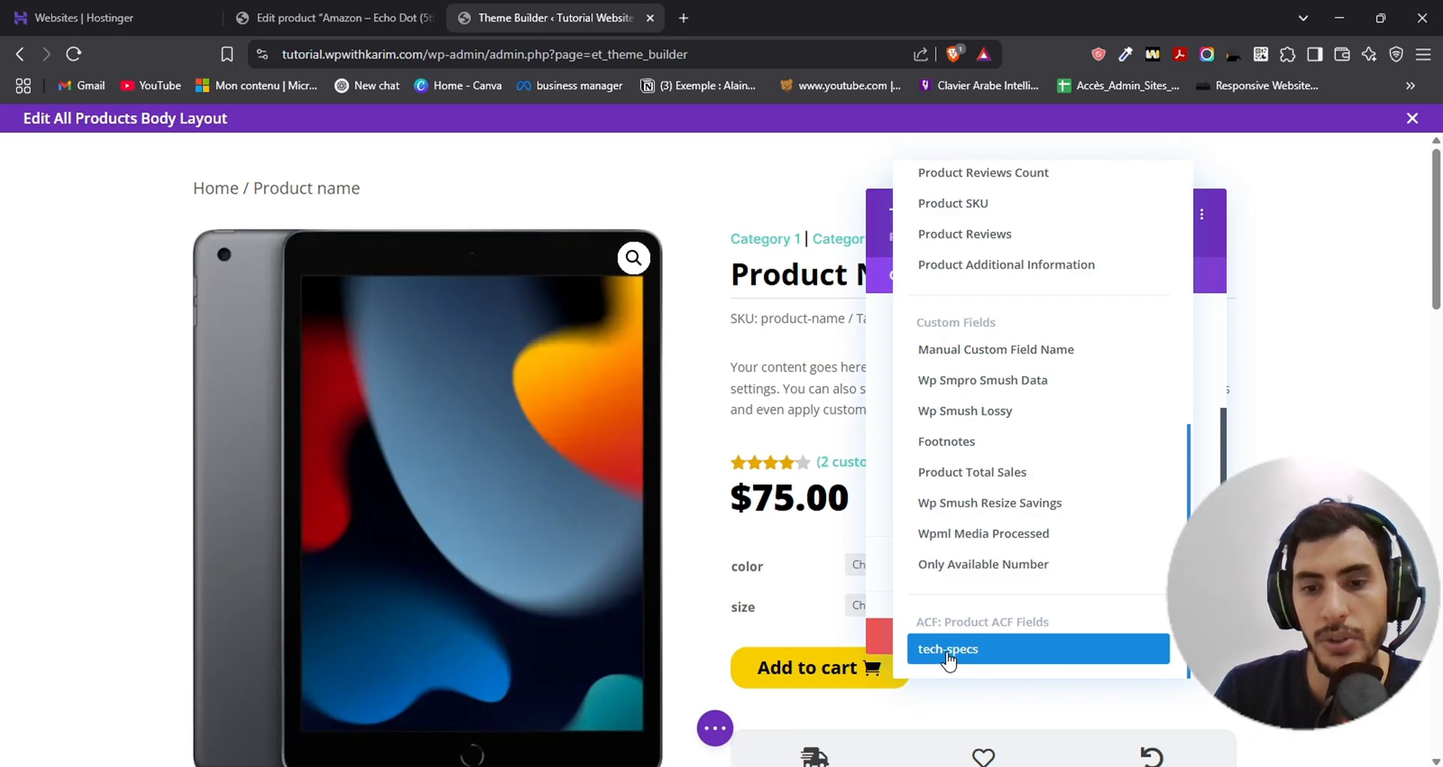
left_click(947, 651)
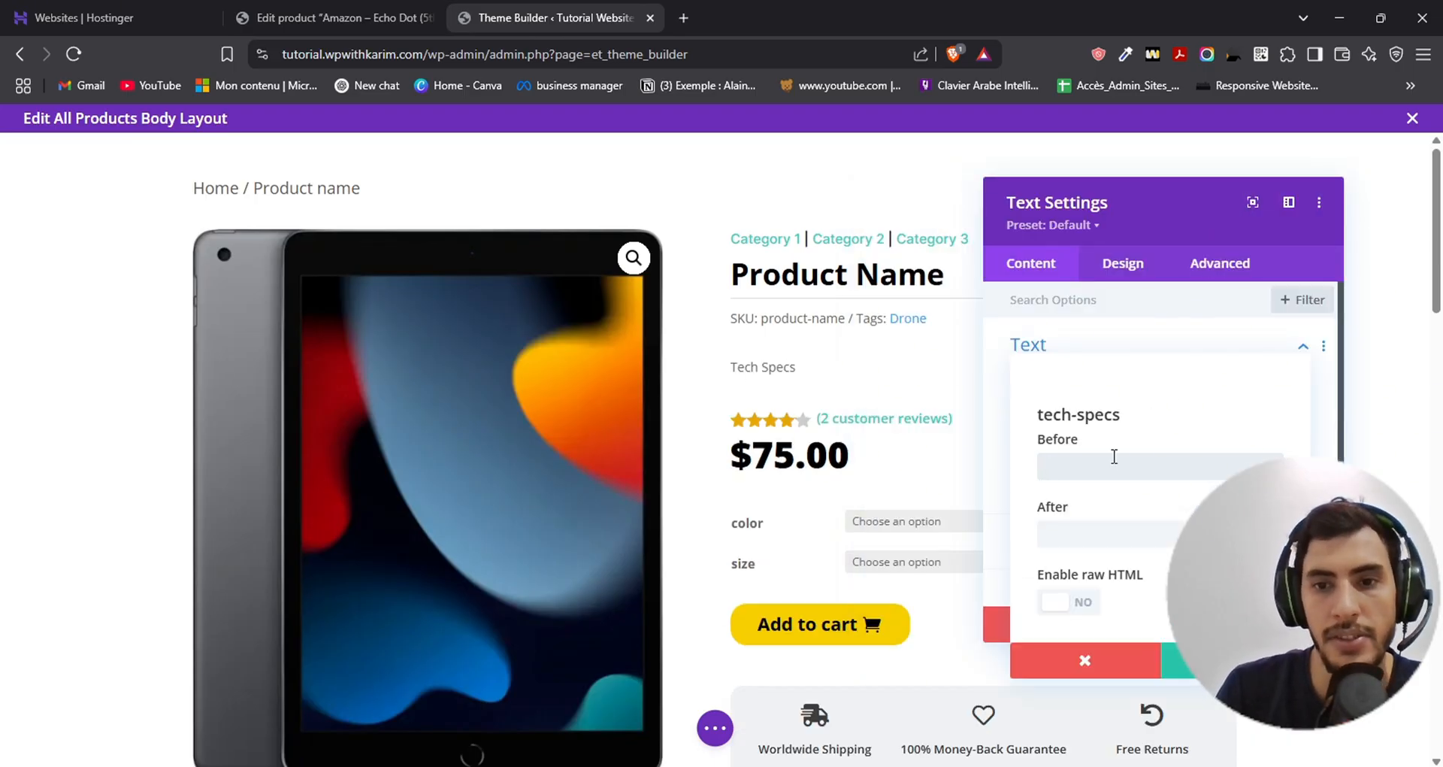
- Set the text before the tech-specs dynamic value to "Tech Specs :", leave the after text empty and apply it
type("TR")
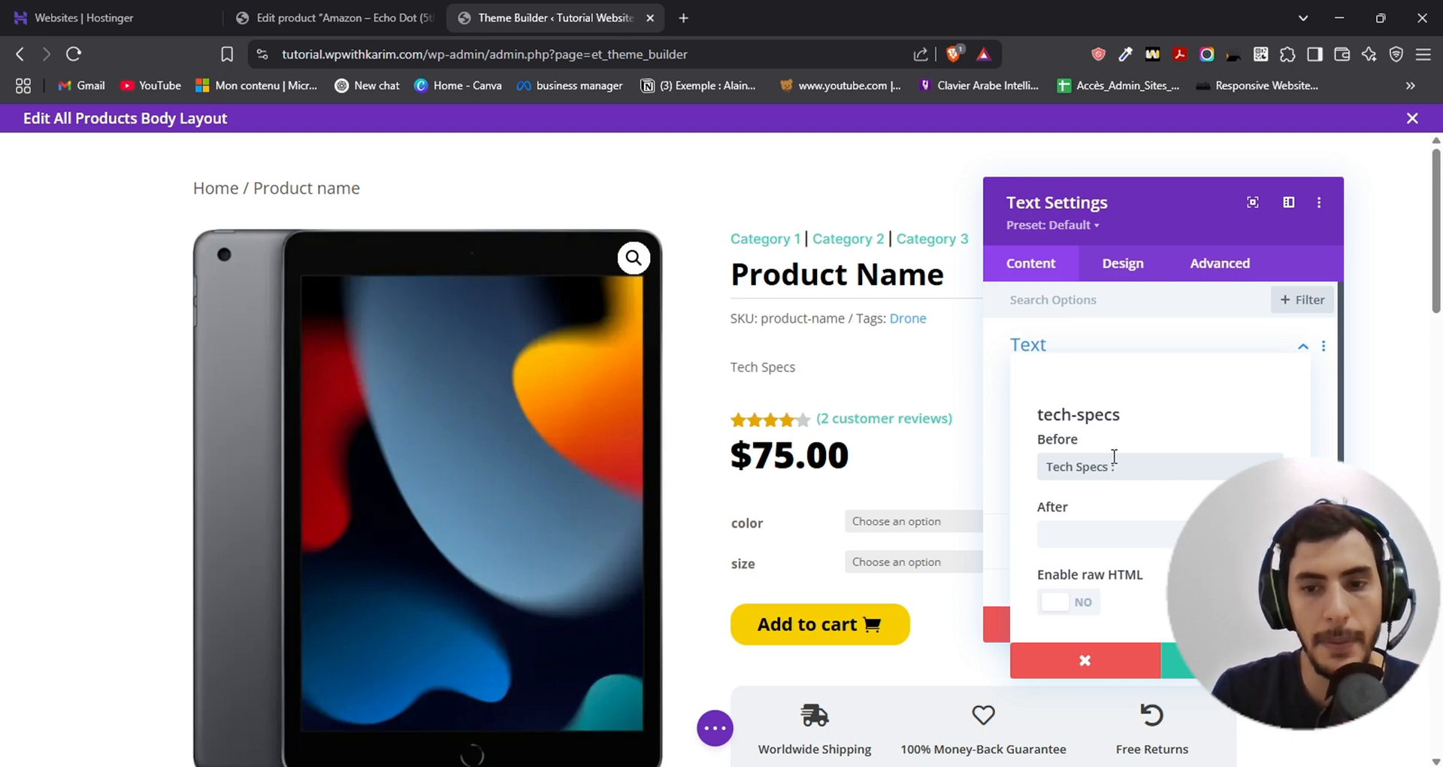
left_click(1080, 534)
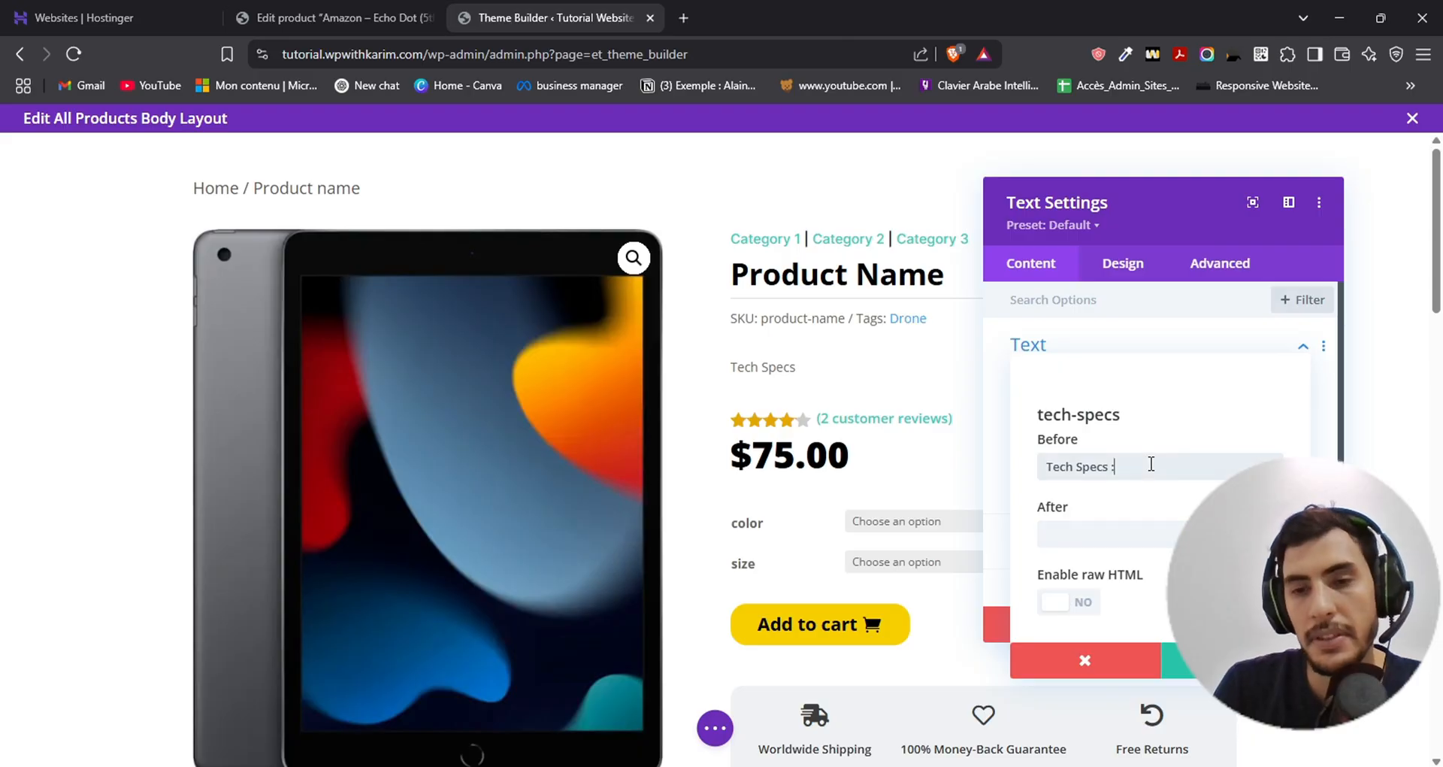
left_click_drag(1052, 466, 1192, 461)
left_click(1192, 461)
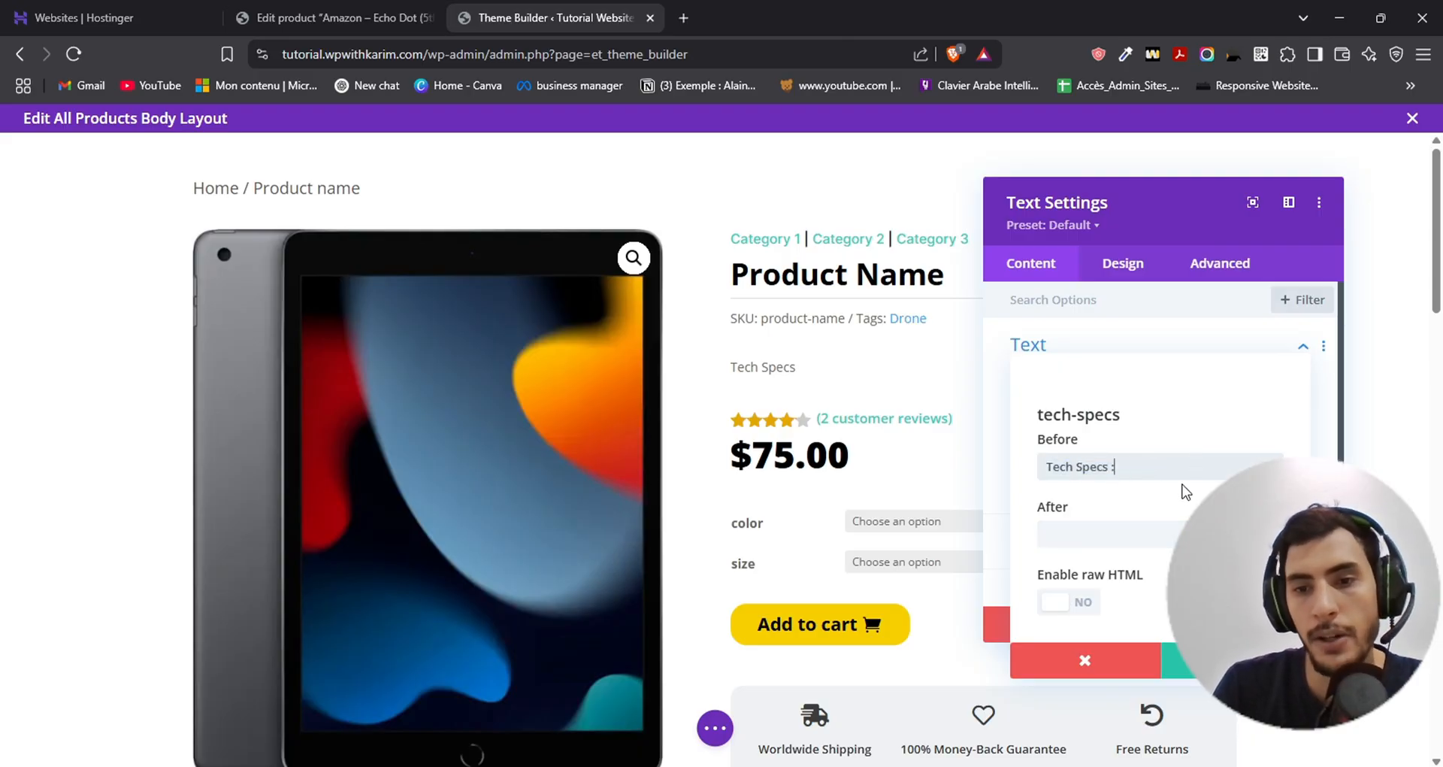
left_click(1235, 659)
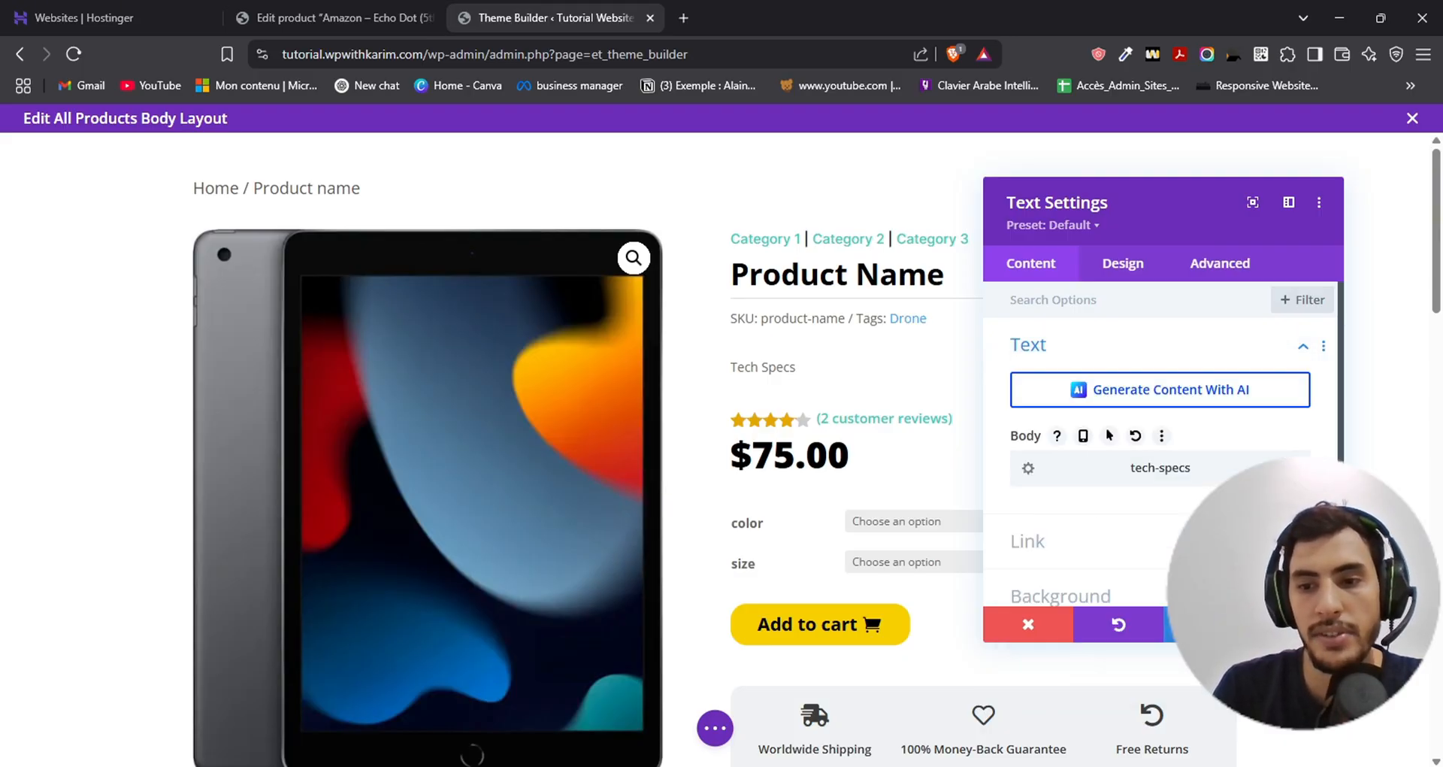
- Confirm the Text module's settings and save the All Products body layout
left_click(1298, 624)
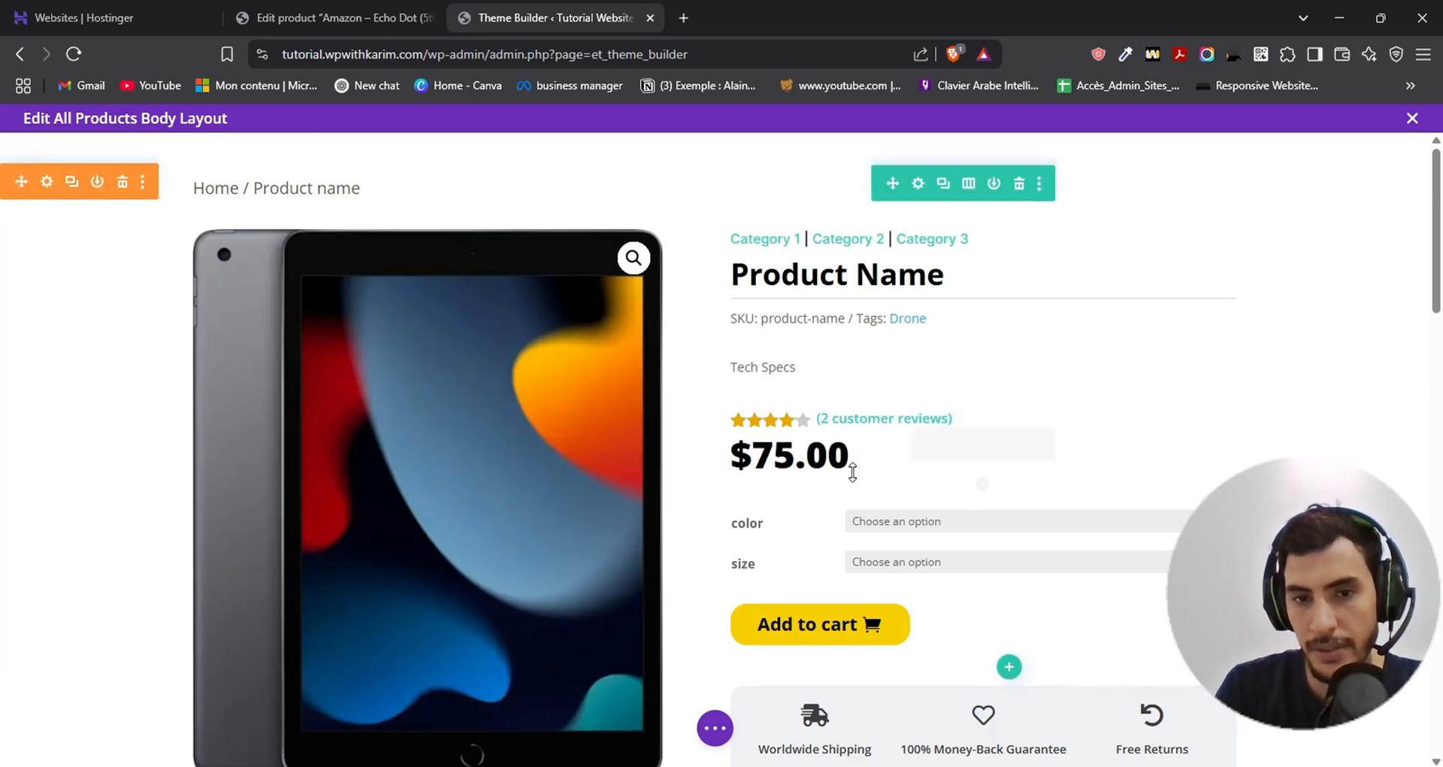
left_click(713, 728)
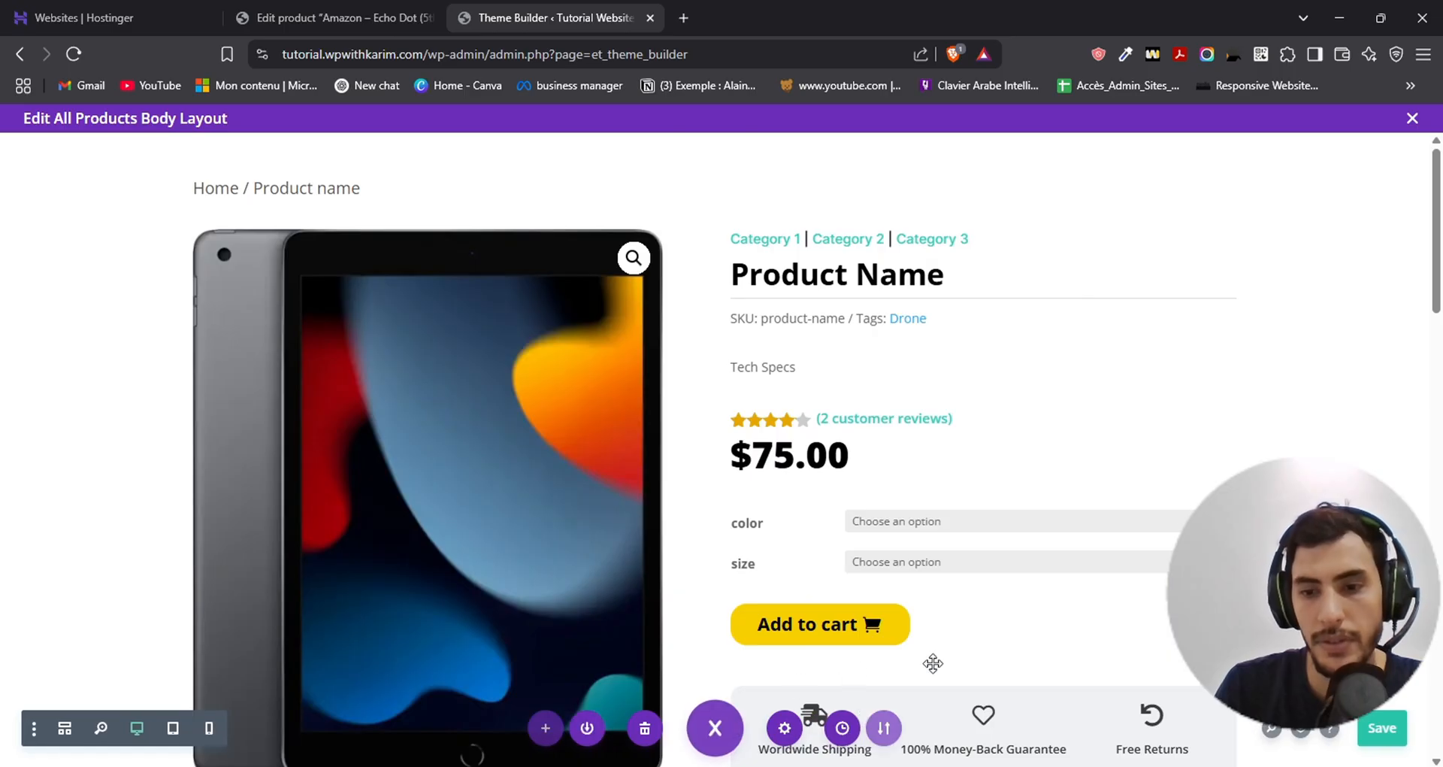
left_click(1377, 729)
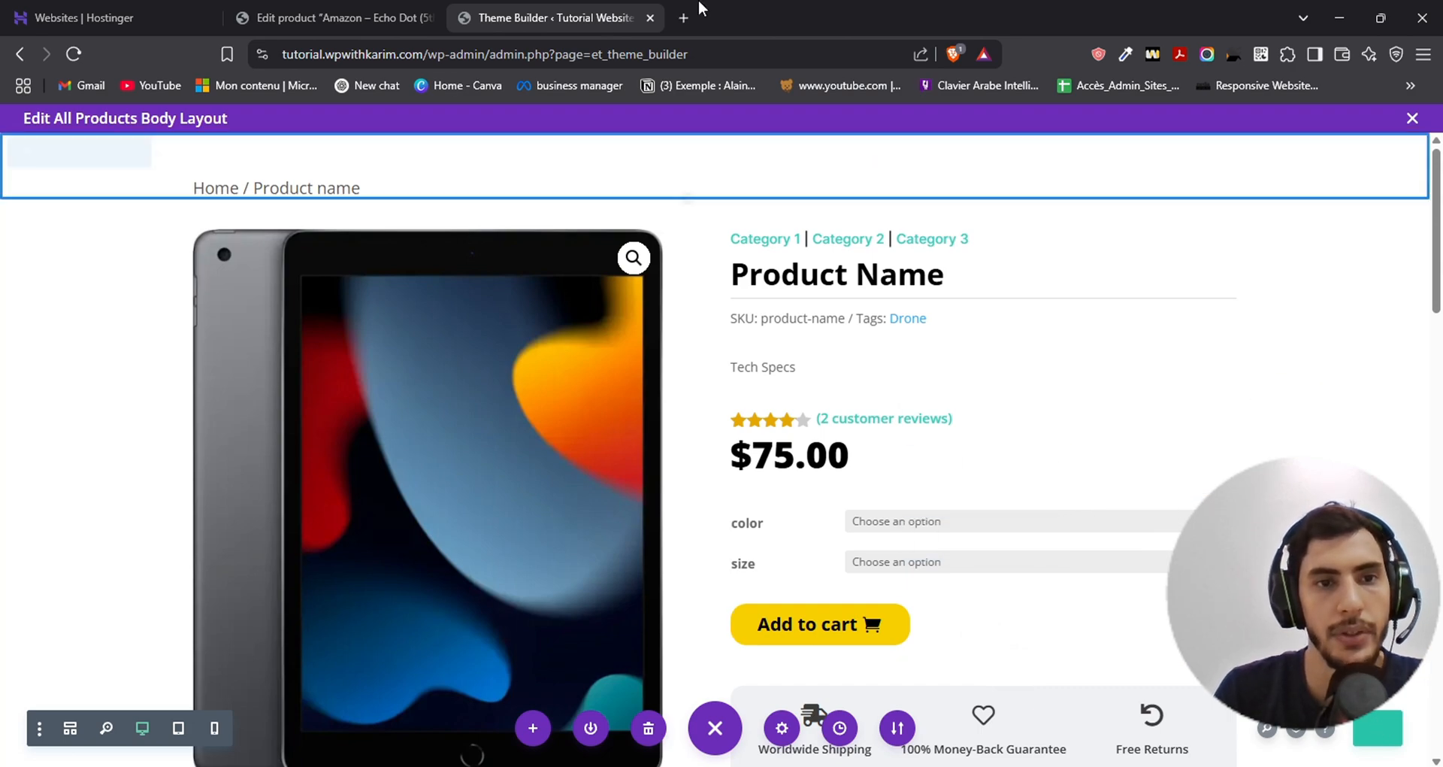
- Open the website's home page, tutorial.wpwithkarim.com, in a new browser tab and go to its Shop page
right_click(651, 16)
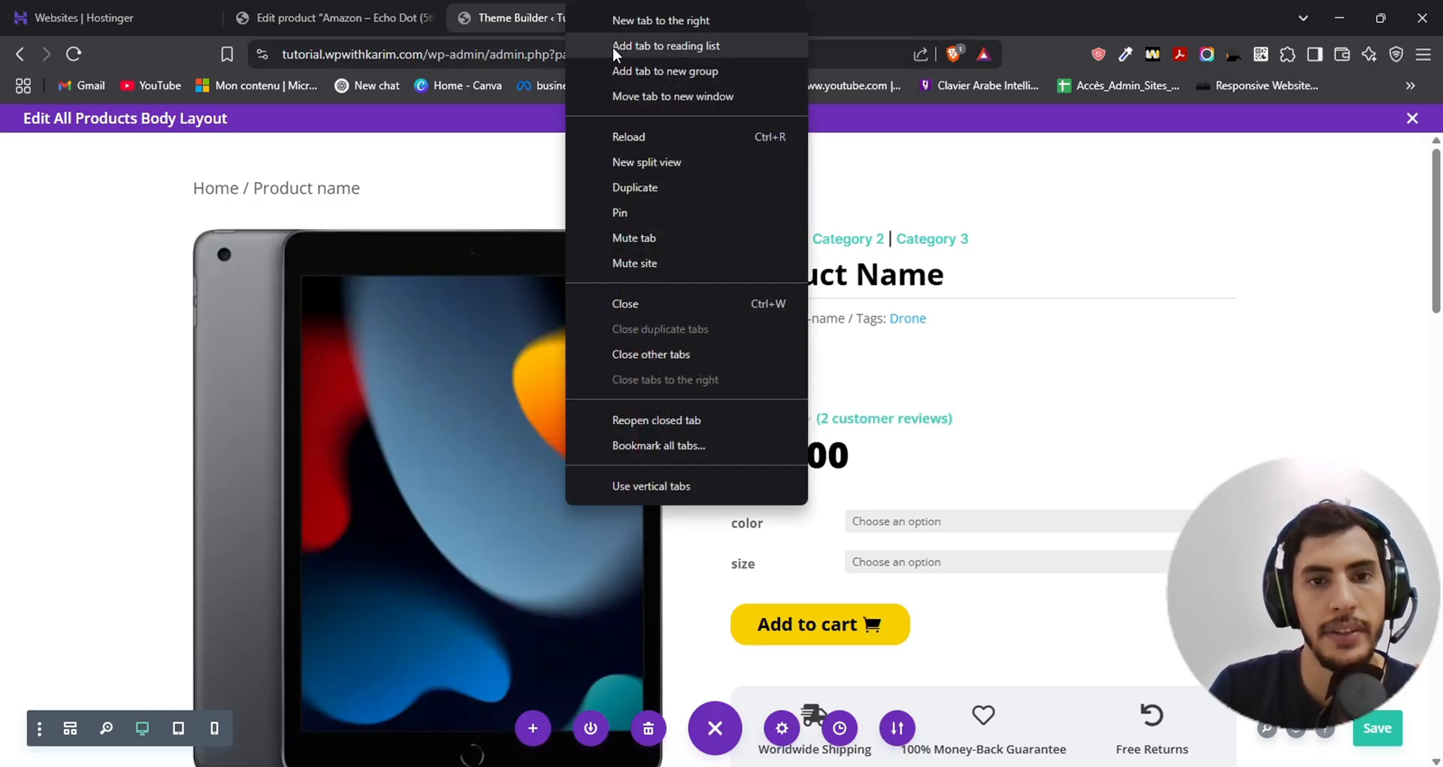
left_click(483, 57)
left_click_drag(423, 56, 284, 54)
key("ctrl+c")
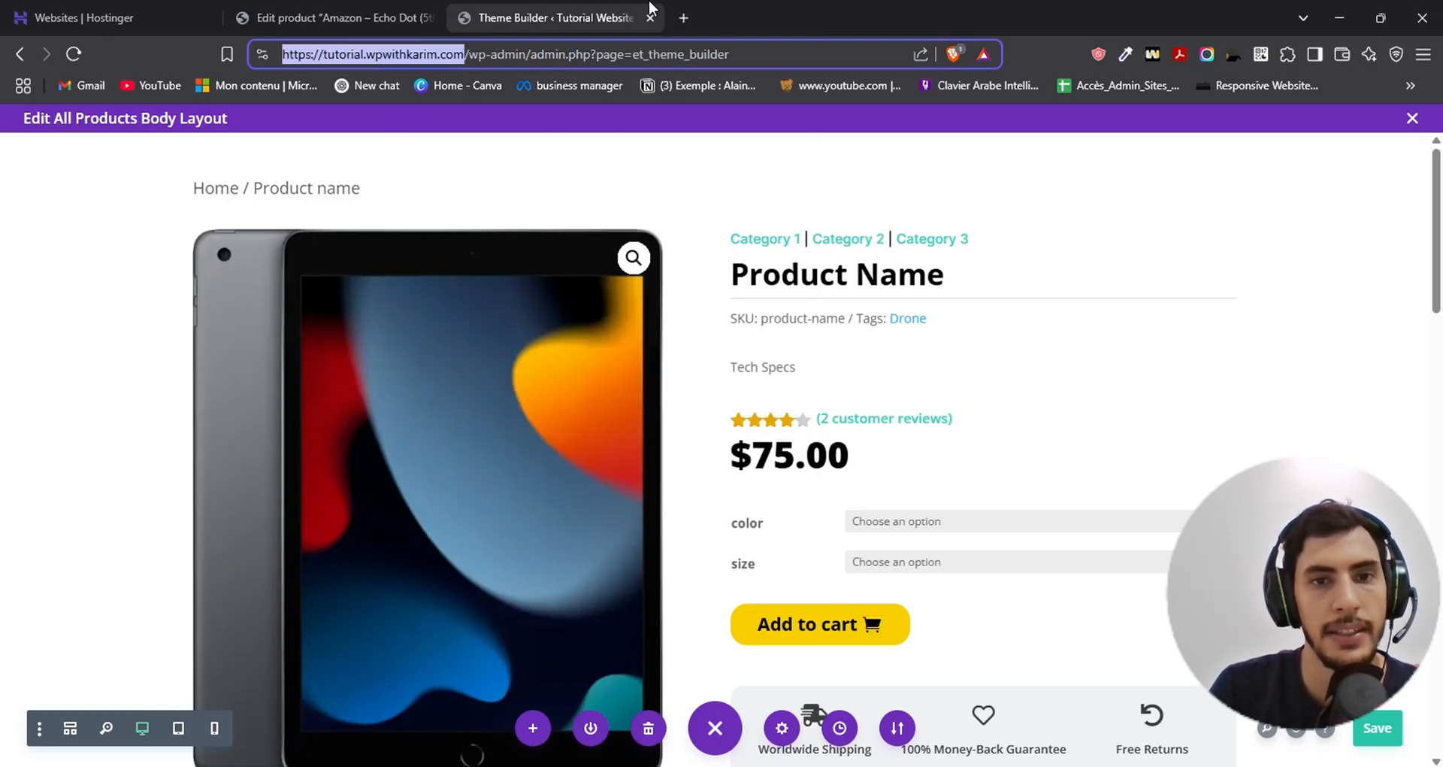
left_click(681, 6)
key("ctrl+v")
key("Return")
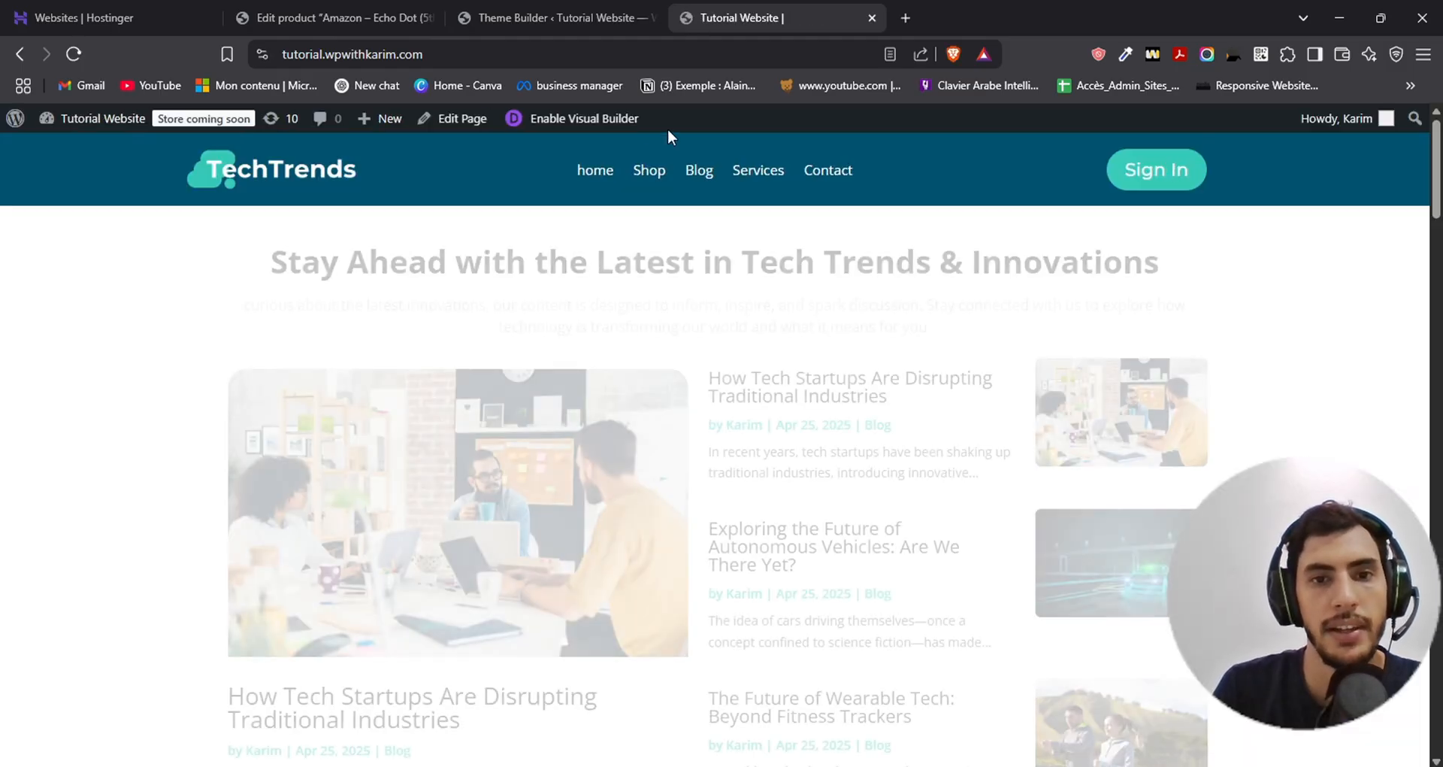
left_click(650, 179)
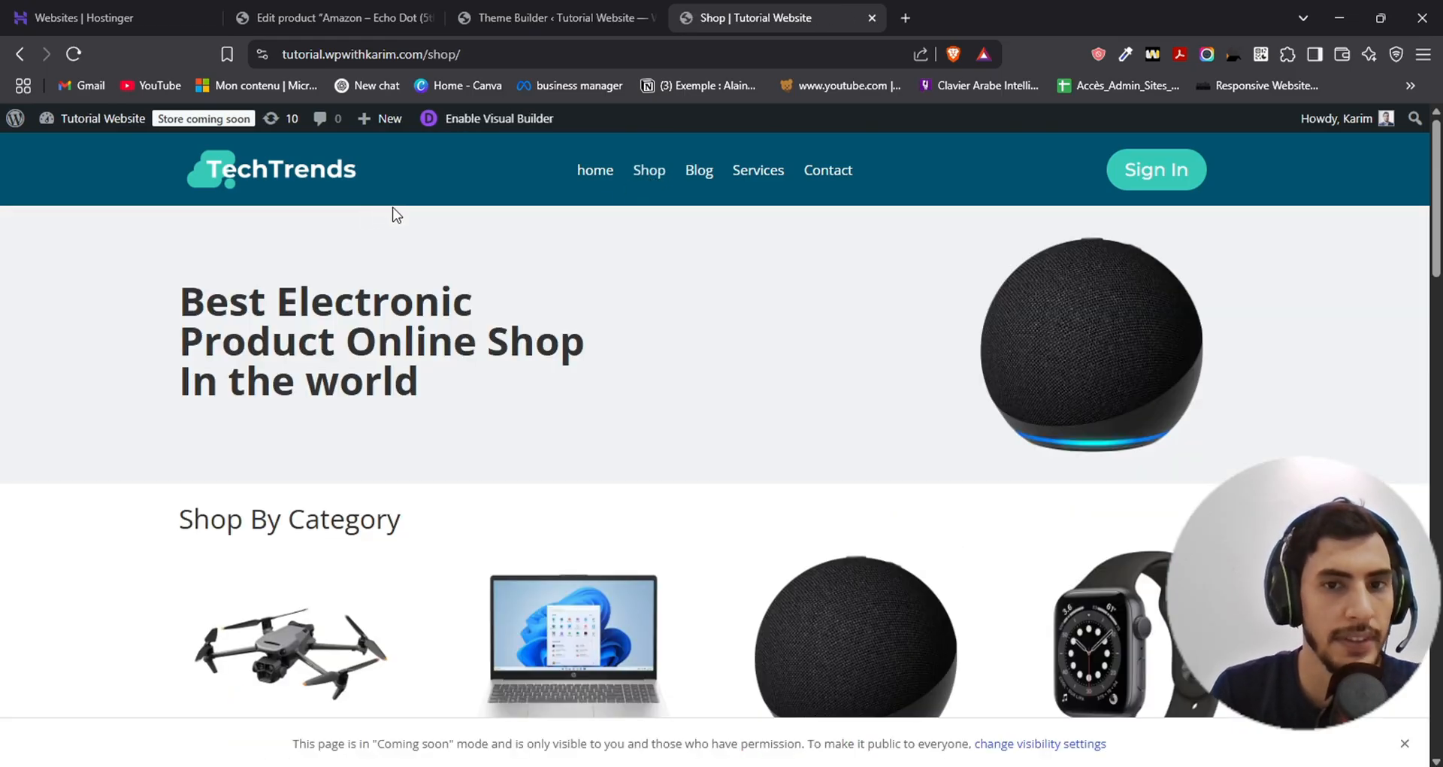
- Find the Amazon Echo Dot (5th Gen, 2022) among the latest products and open its product page
scroll(558, 264, "down", 10)
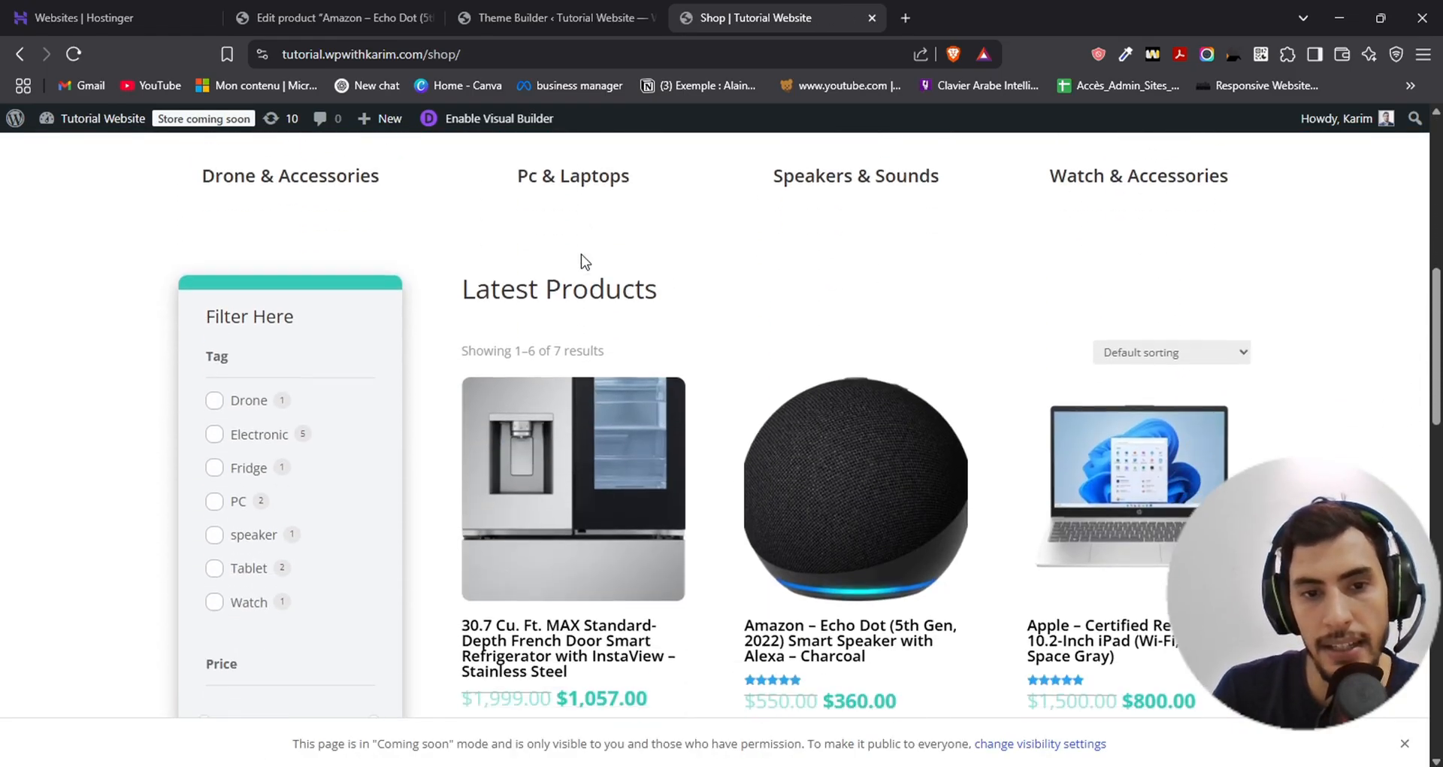
scroll(549, 257, "down", 2)
scroll(444, 293, "up", 1)
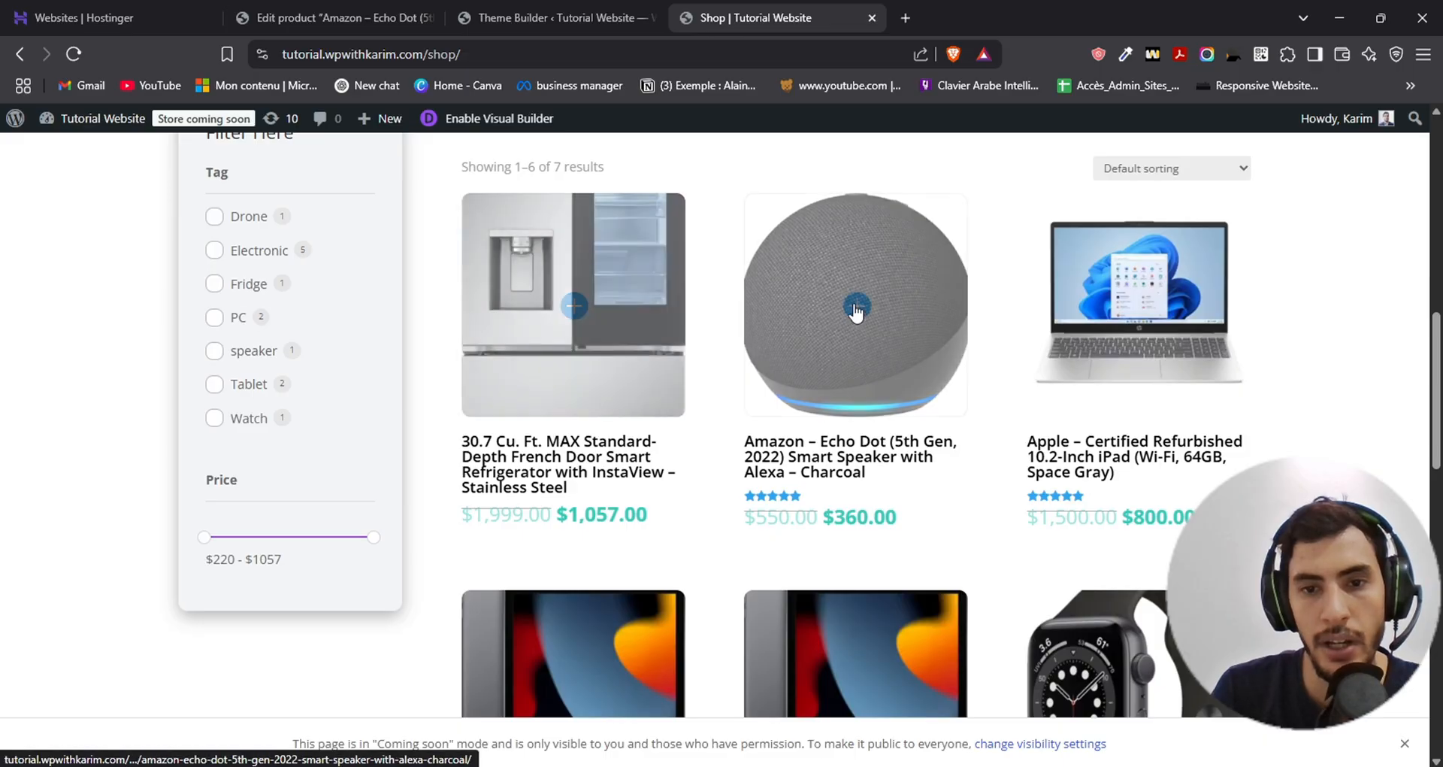
left_click(841, 253)
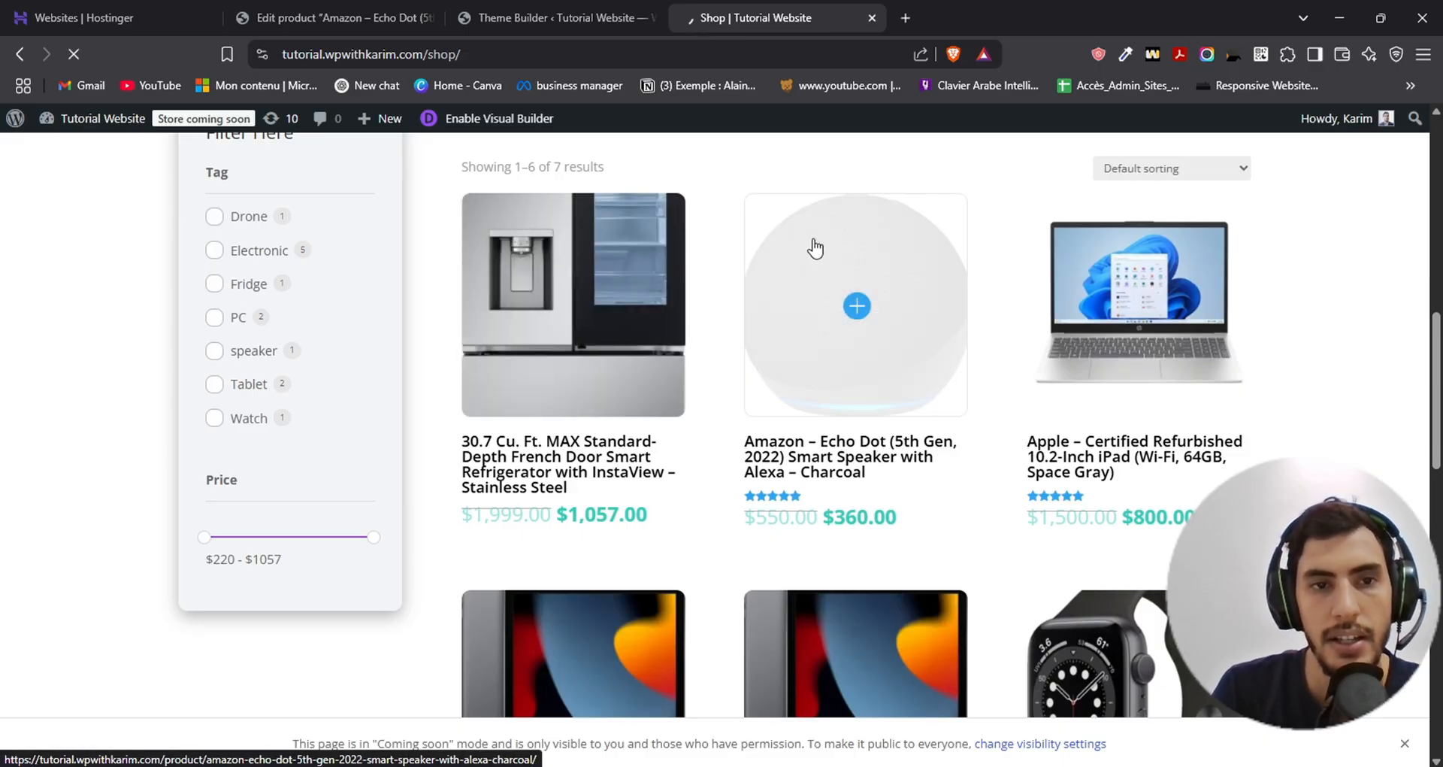
scroll(744, 248, "down", 1)
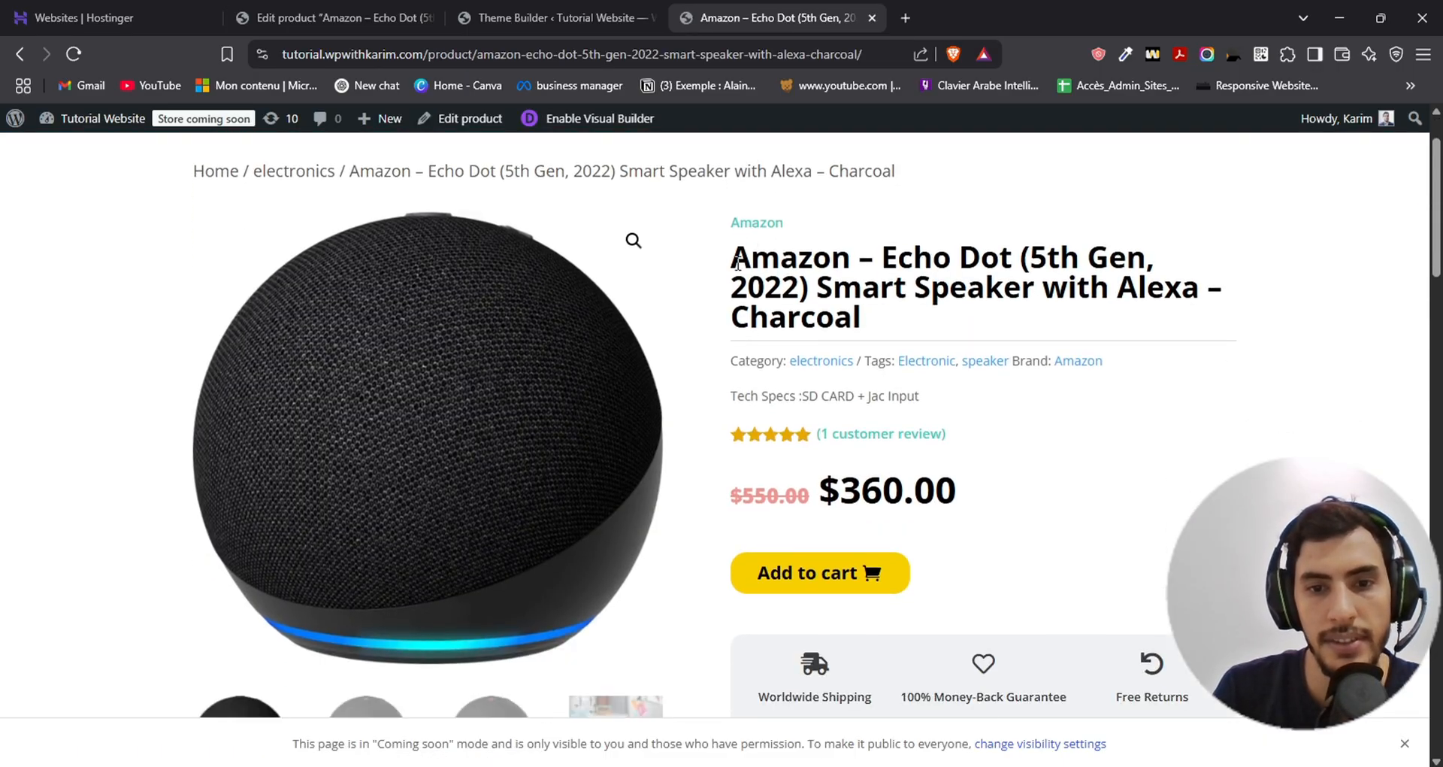
- Examine the Tech Specs line below the category and tags on the Echo Dot's product page
left_click_drag(733, 396, 960, 409)
left_click(960, 411)
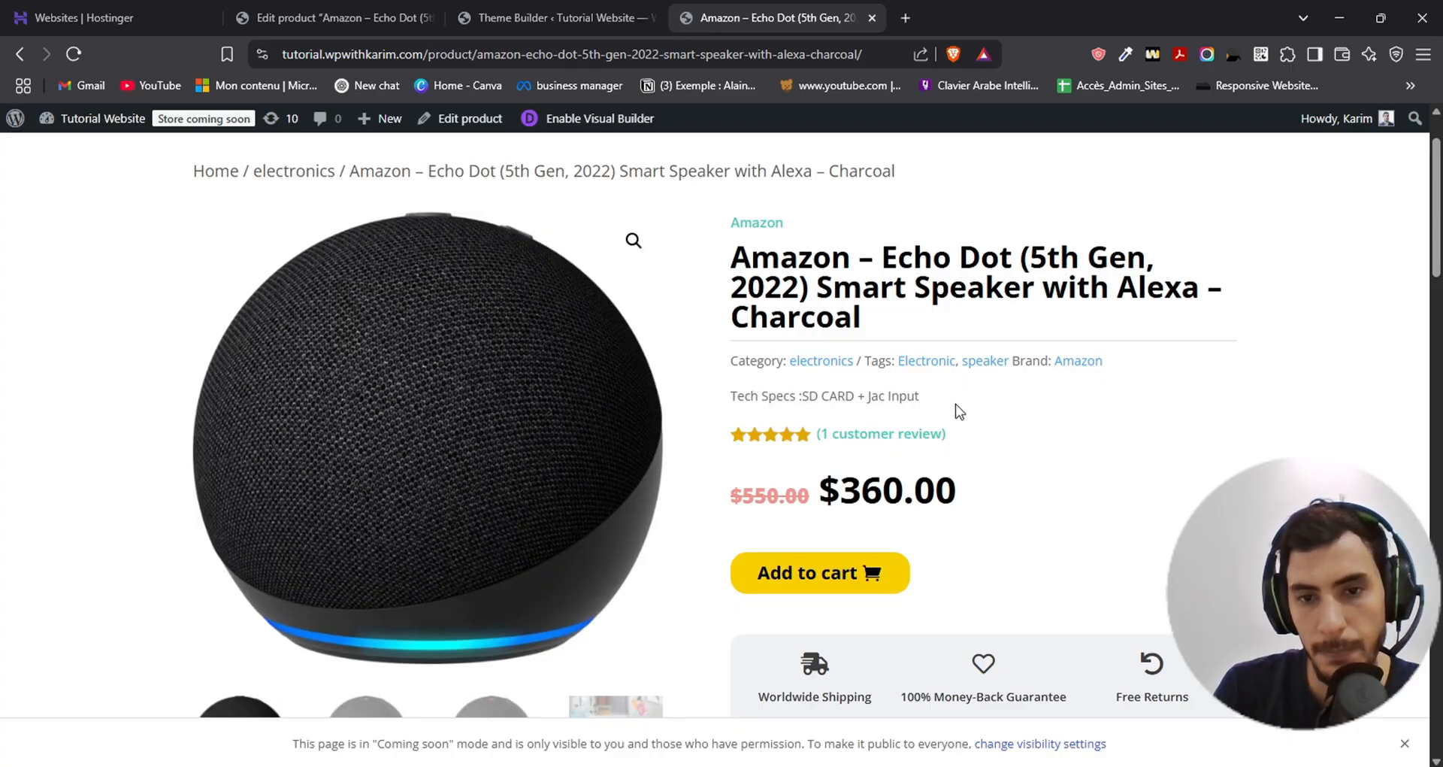
left_click_drag(729, 398, 999, 402)
left_click(935, 410)
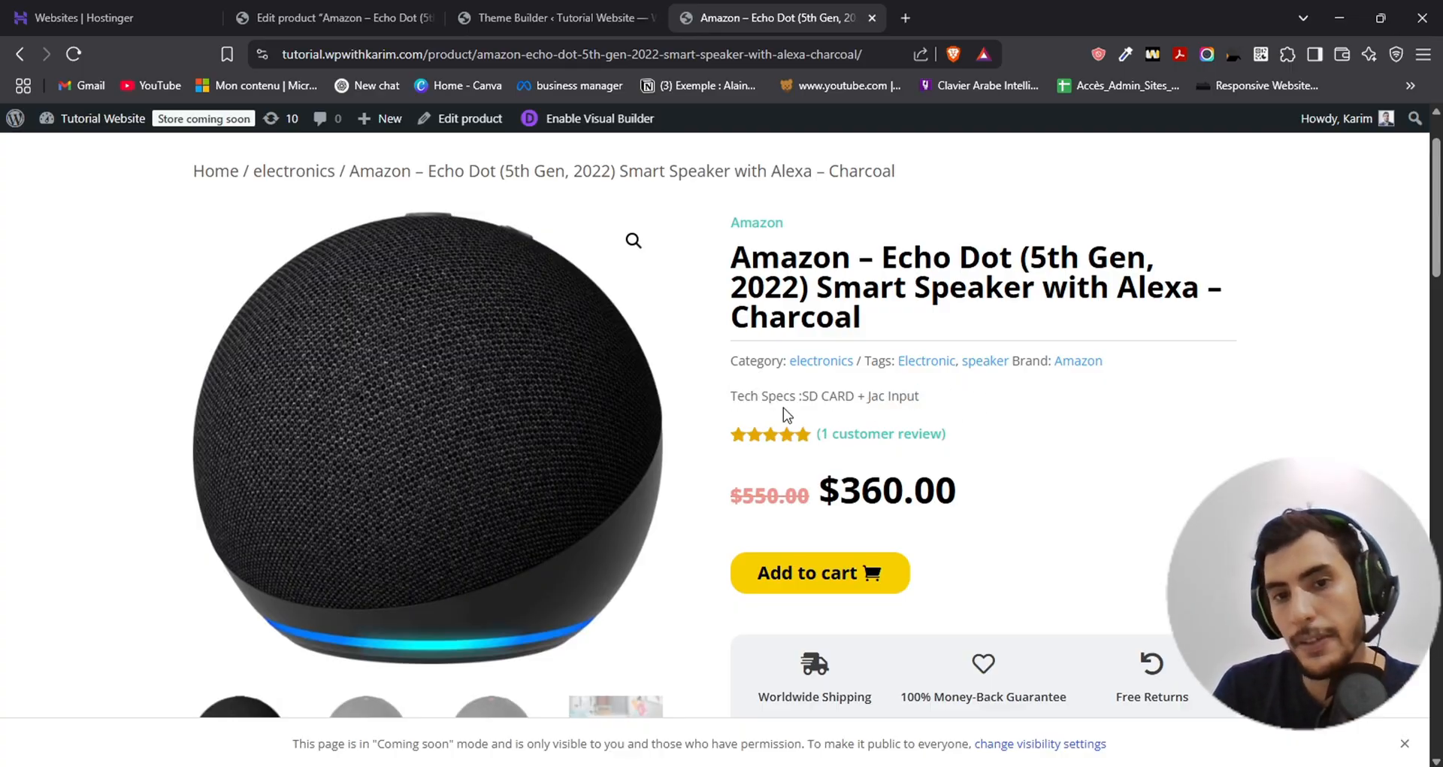
left_click_drag(721, 398, 1048, 394)
left_click(1048, 394)
left_click_drag(720, 386, 1005, 405)
left_click(1005, 405)
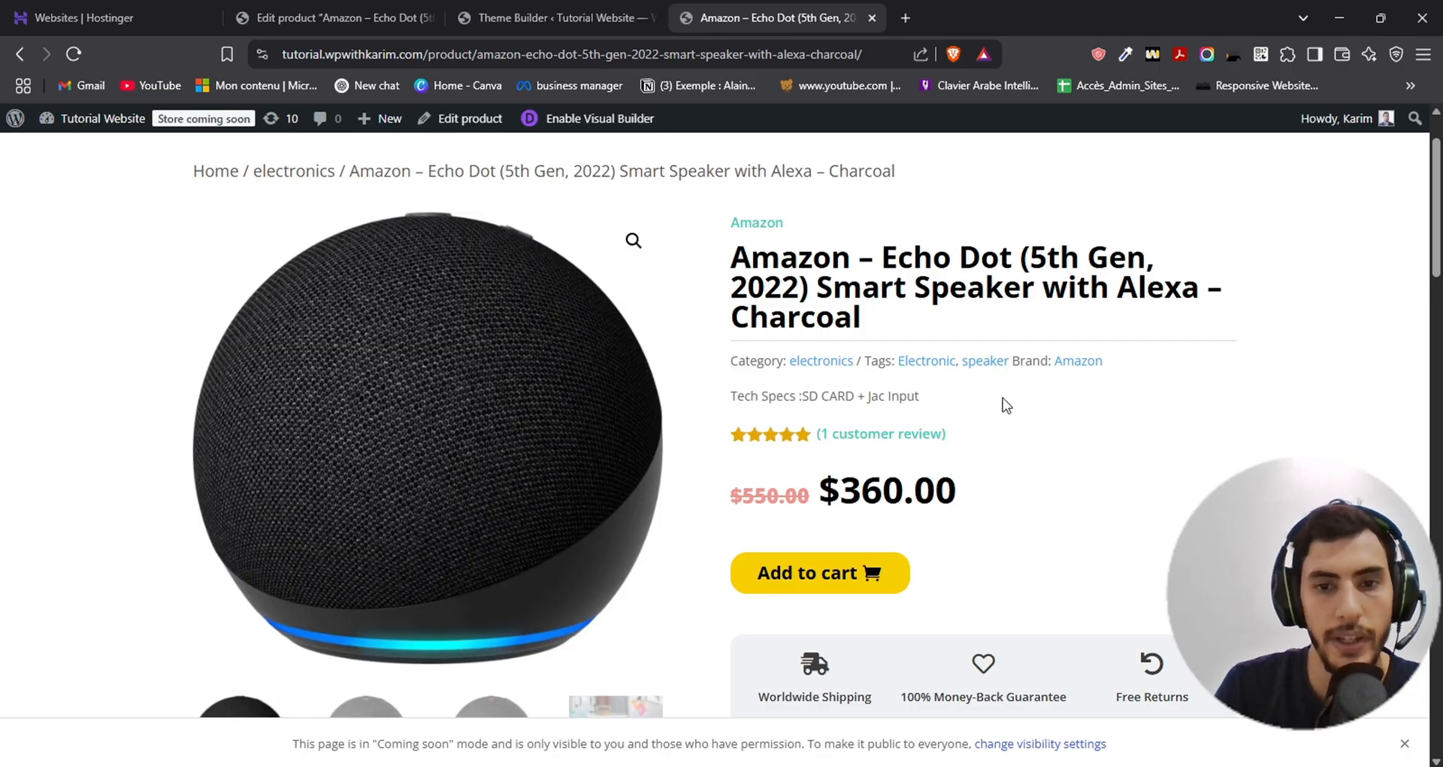
- Return to the All Products body layout in the Theme Builder and set the Tech Specs module's text color to the saved blue
left_click(565, 9)
scroll(842, 340, "down", 1)
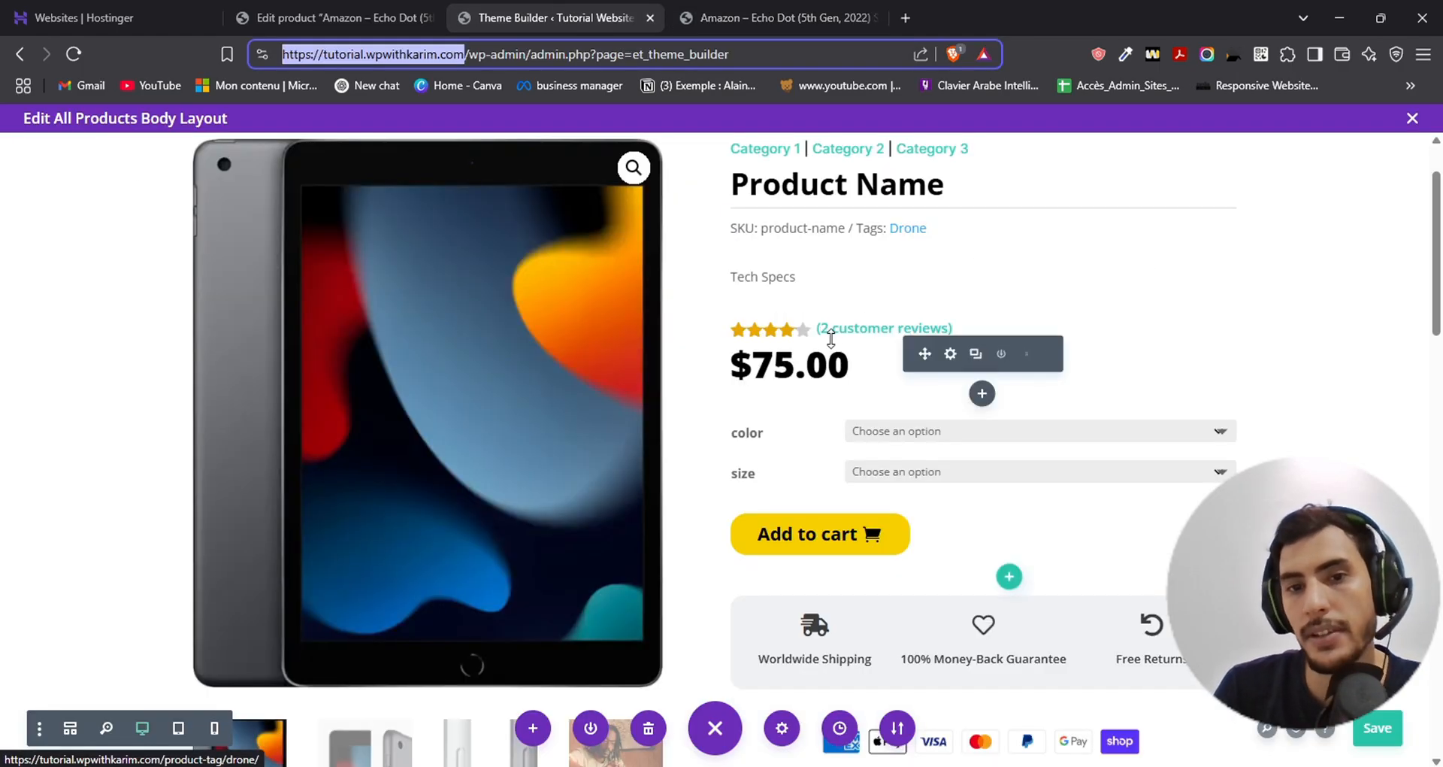
scroll(845, 323, "up", 1)
left_click(961, 374)
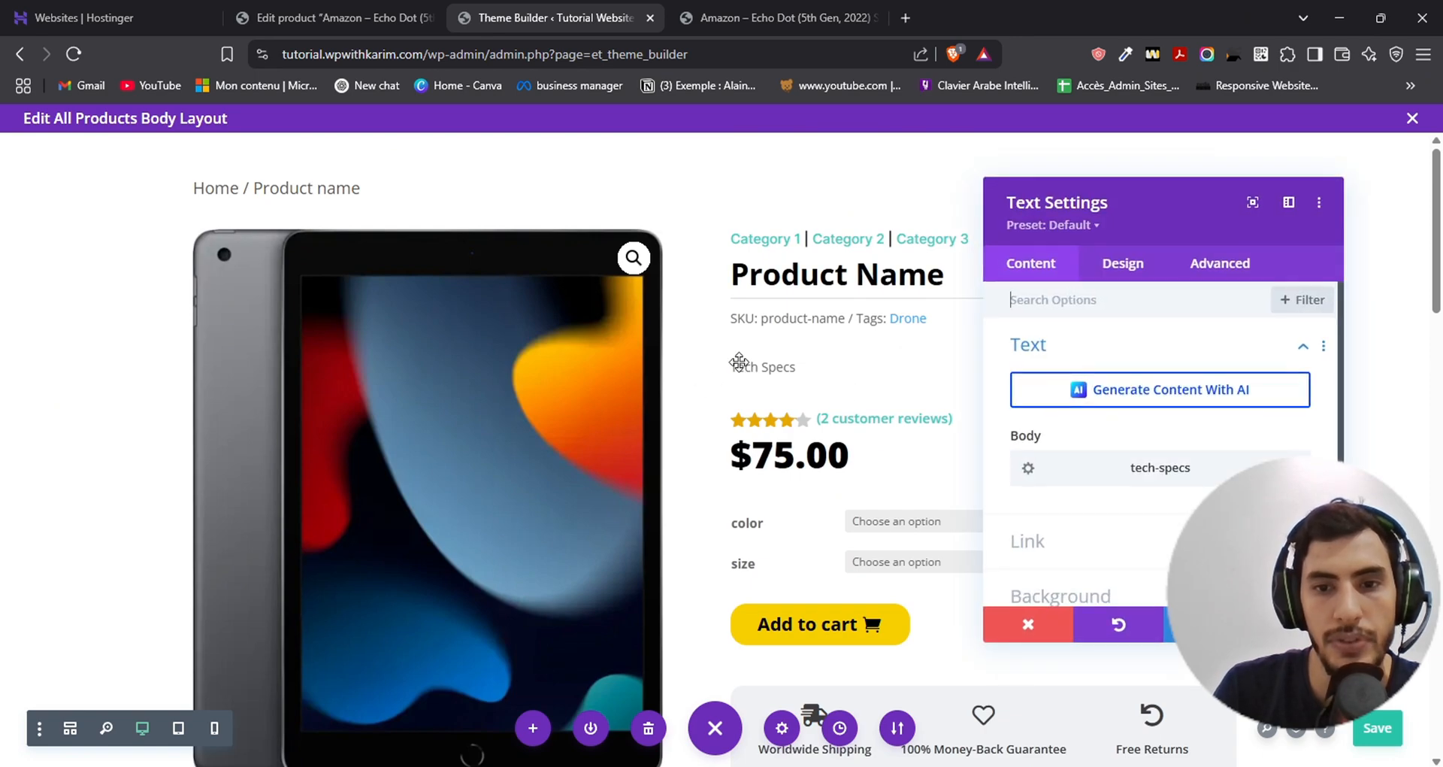
left_click(1118, 269)
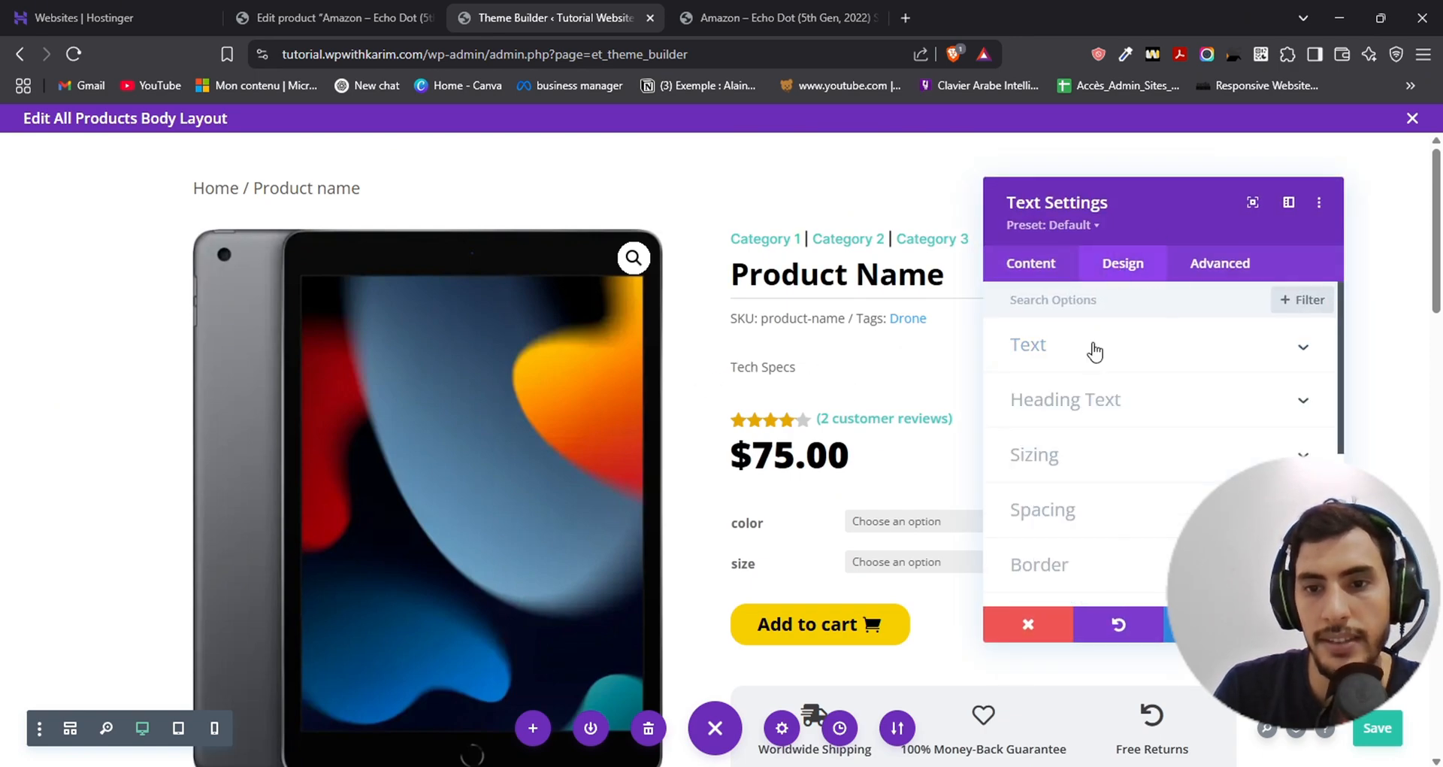
scroll(1108, 385, "down", 2)
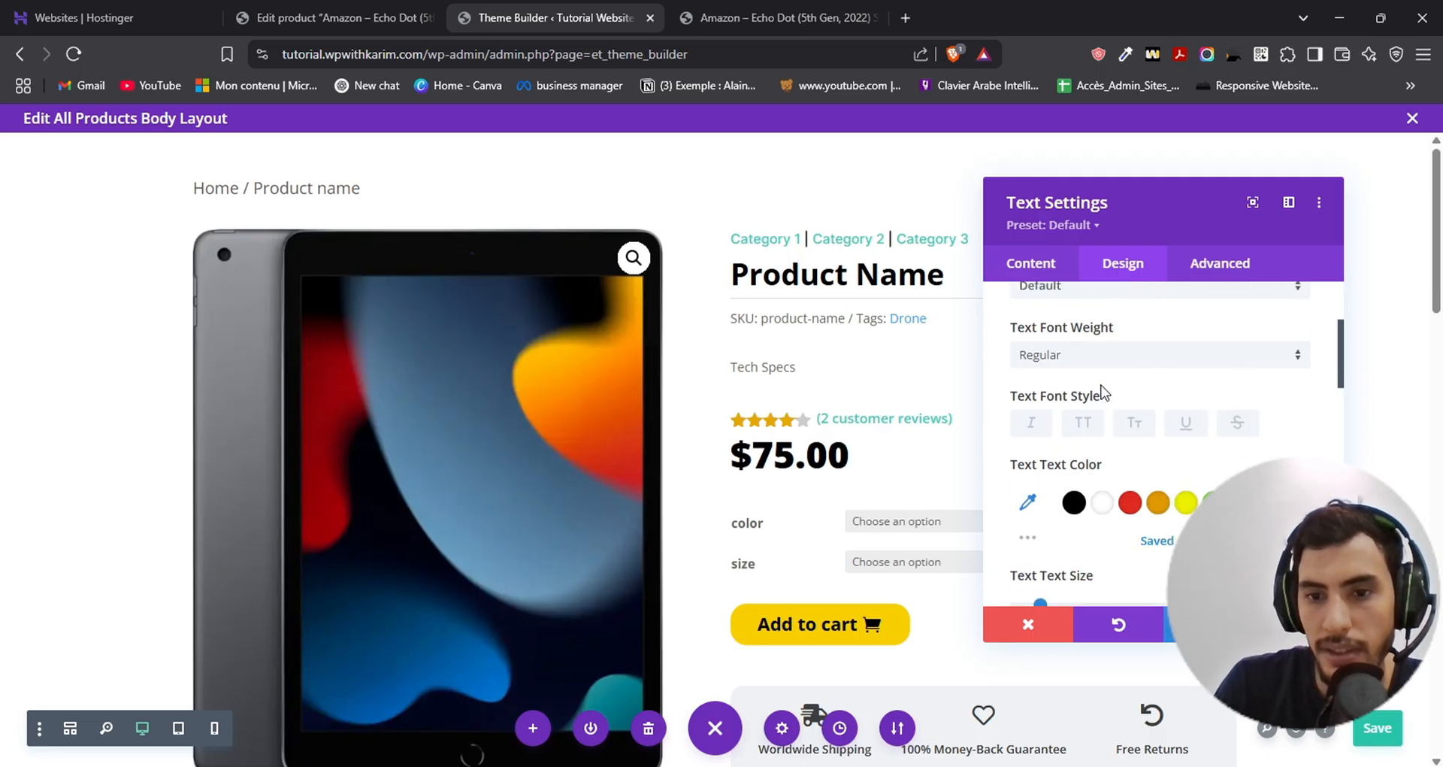
left_click(1074, 505)
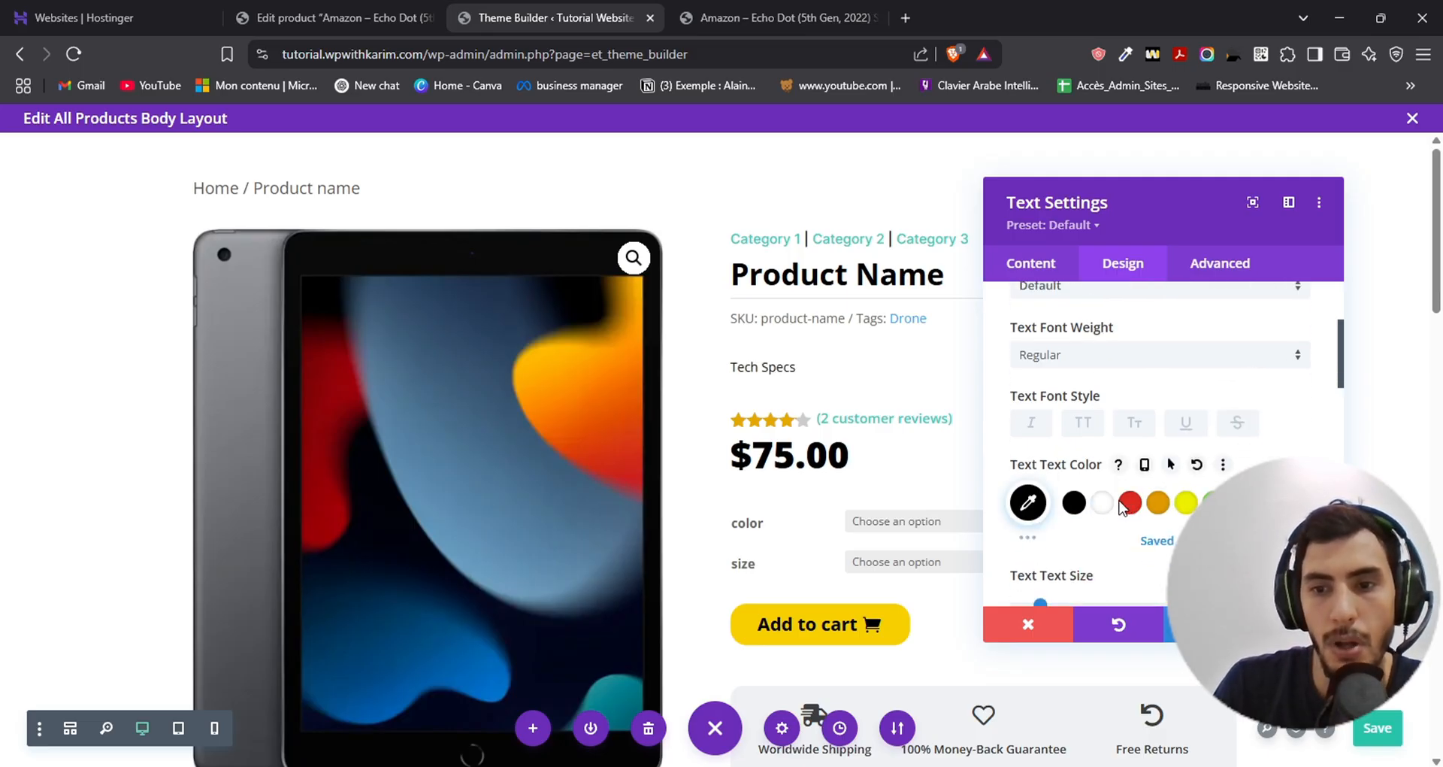
left_click(1242, 503)
scroll(1112, 399, "down", 2)
scroll(1056, 412, "up", 2)
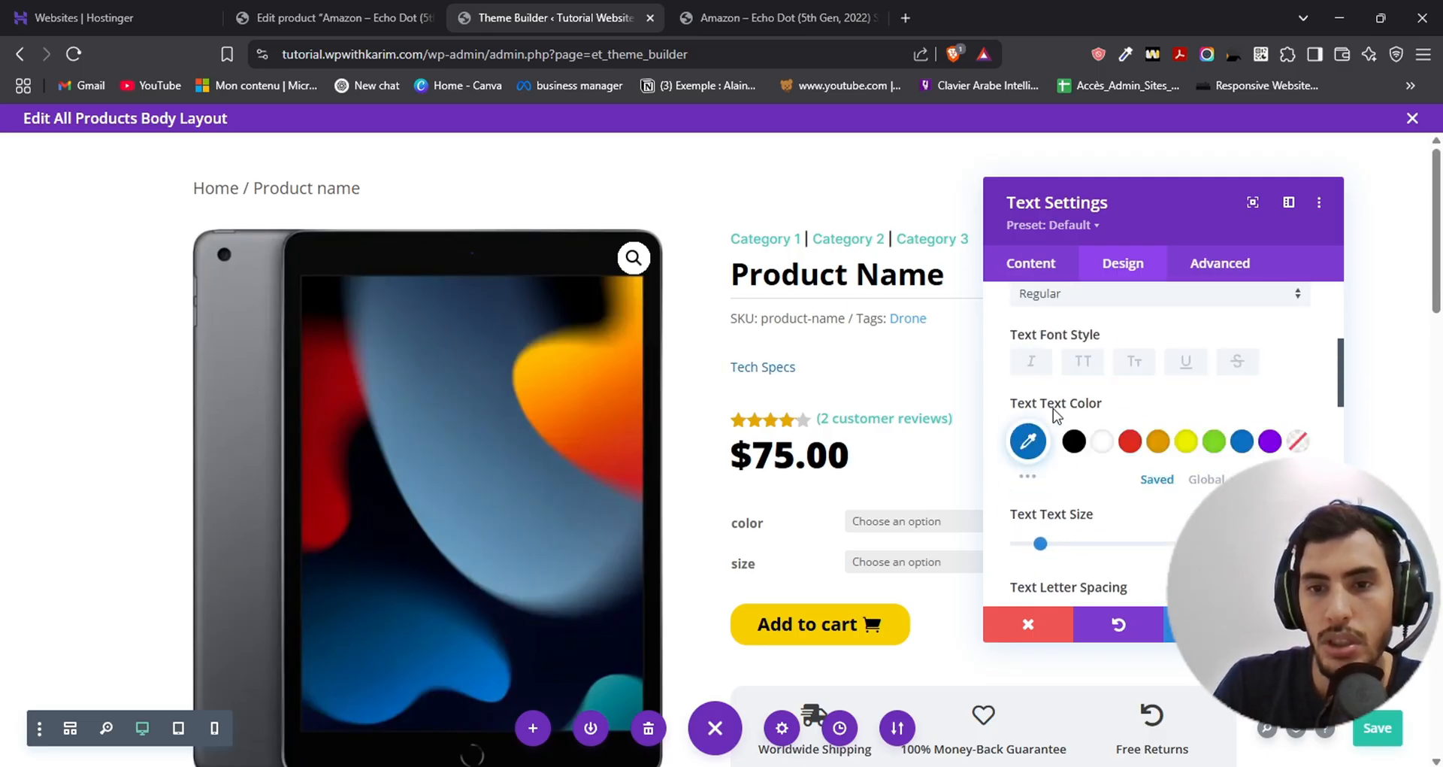
- Set the Tech Specs module's text font weight to Ultra Bold and save the layout
left_click(1075, 355)
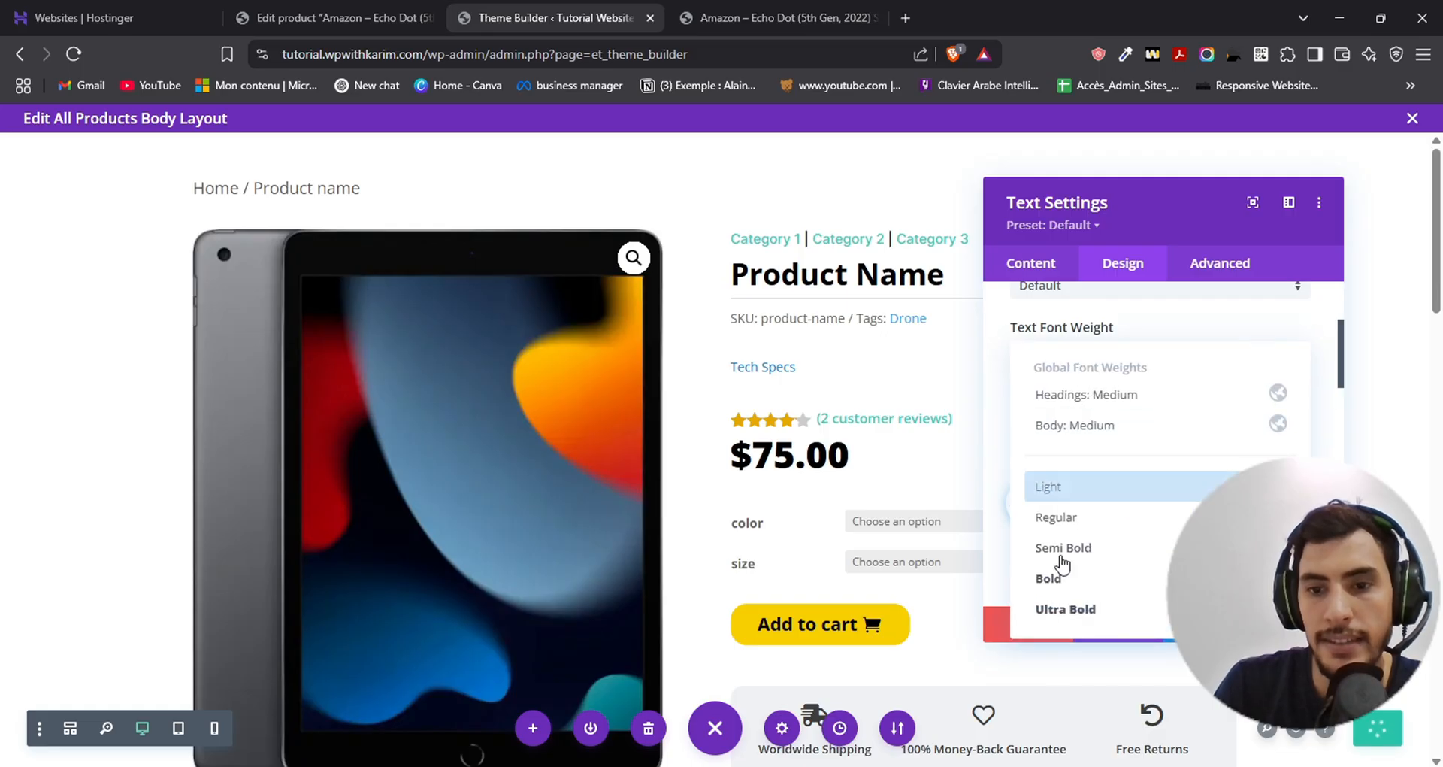
left_click(1086, 601)
scroll(1111, 438, "down", 4)
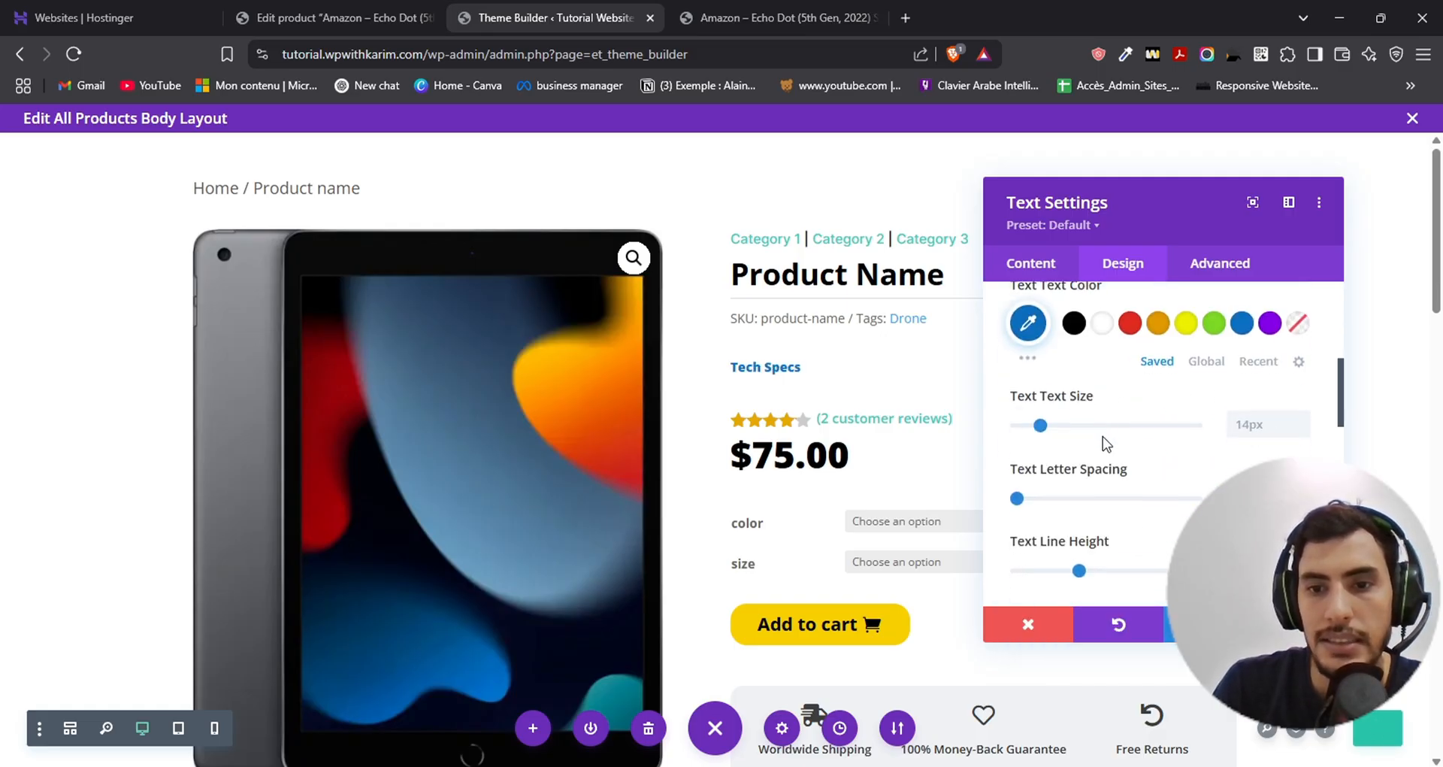
scroll(1091, 443, "down", 3)
scroll(1085, 441, "up", 8)
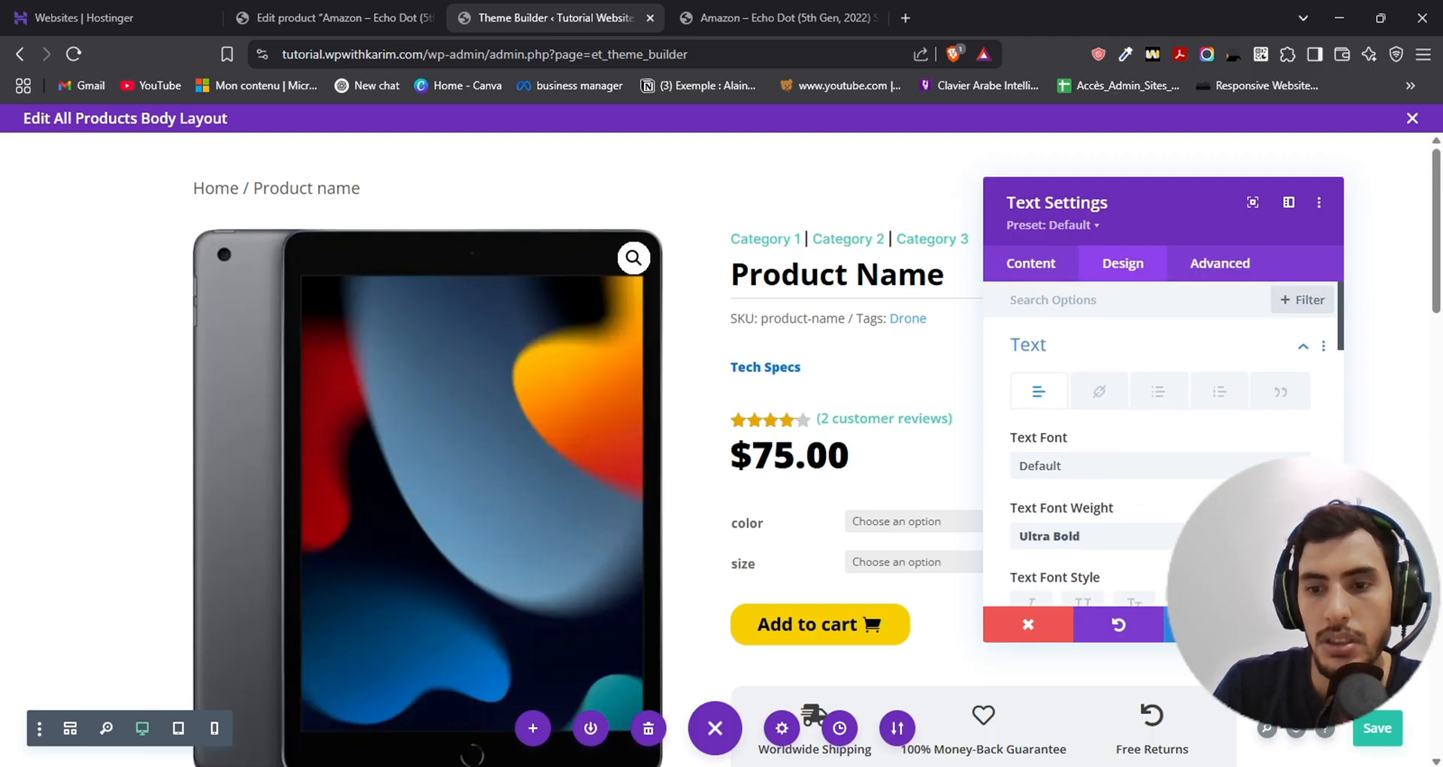
left_click(1299, 623)
left_click(1378, 741)
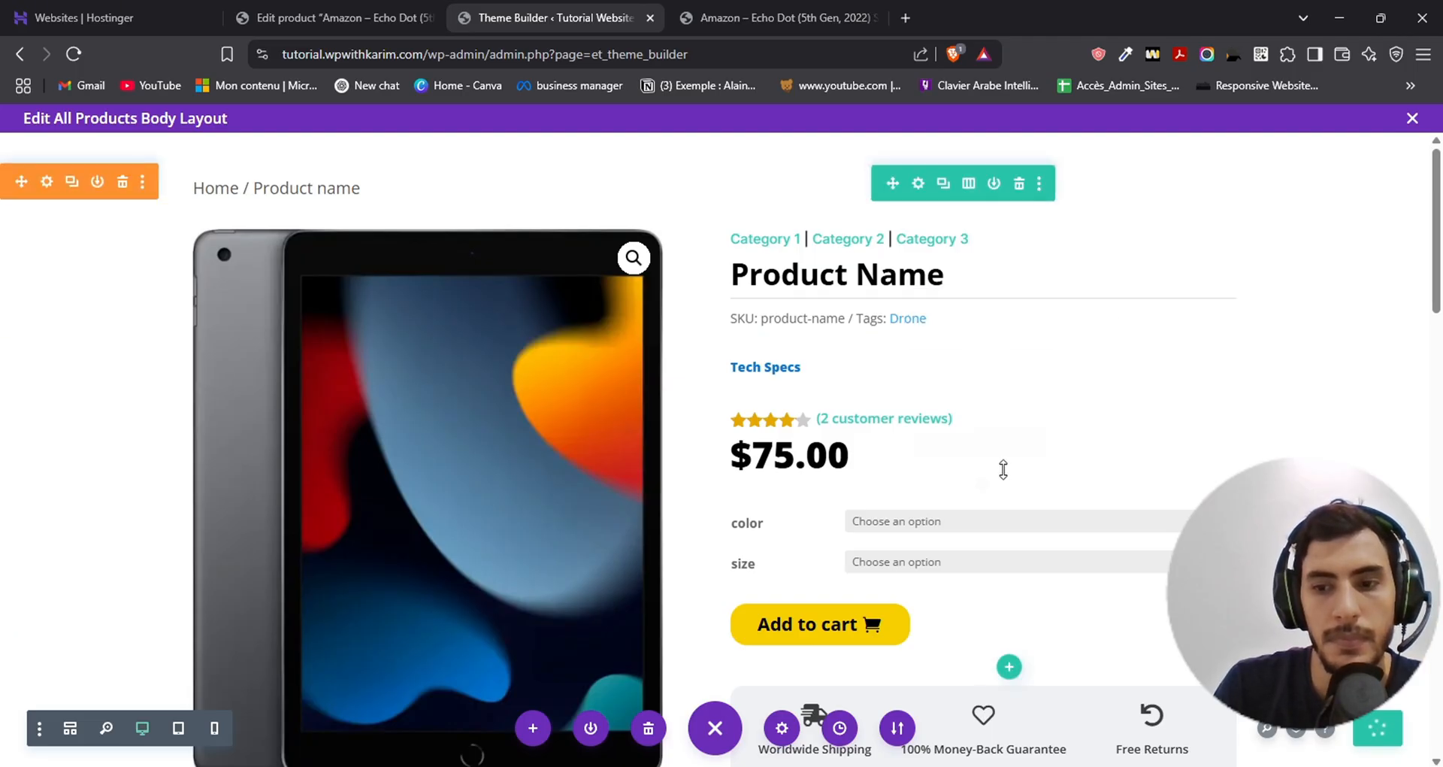
- Reload the Echo Dot's product page and examine the styling and content of its Tech Specs line
left_click(741, 9)
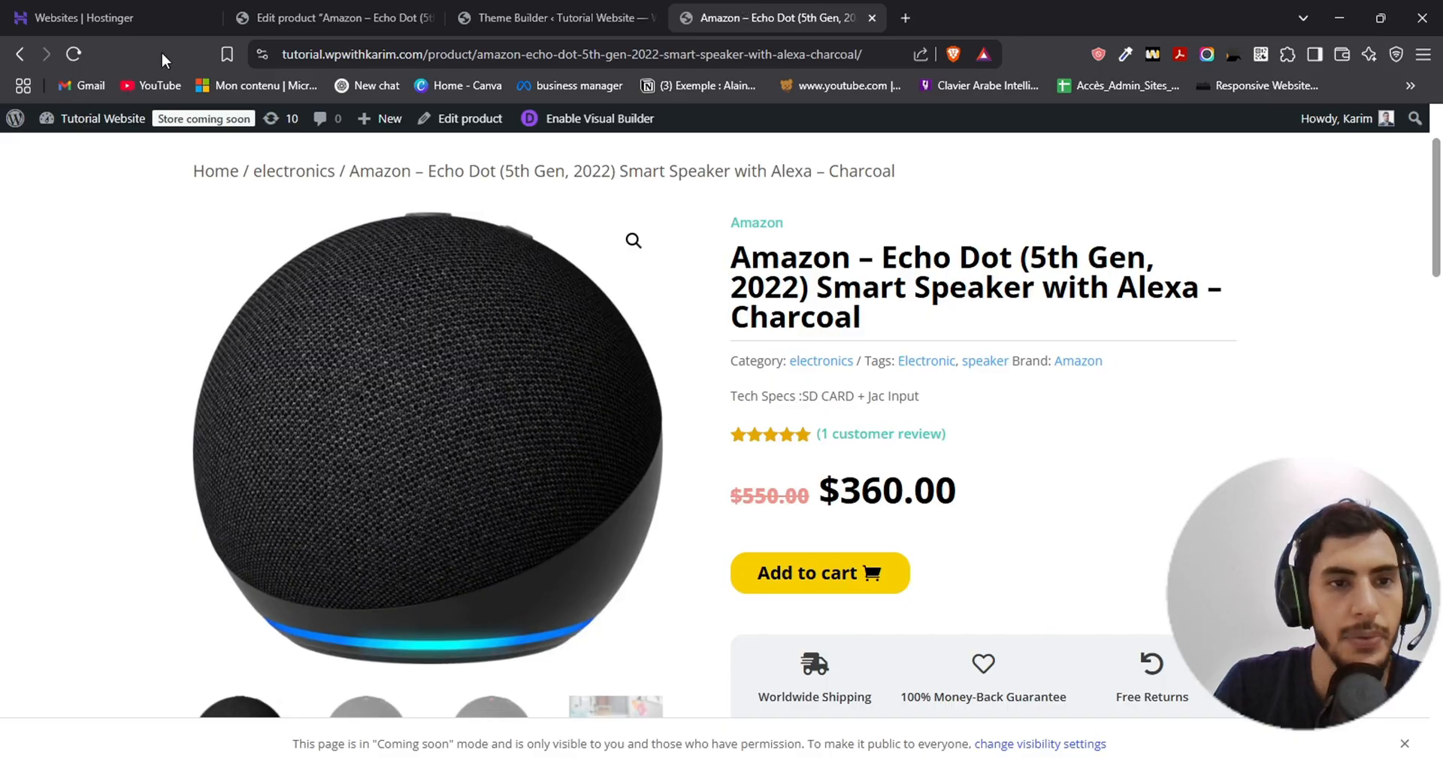
left_click(65, 56)
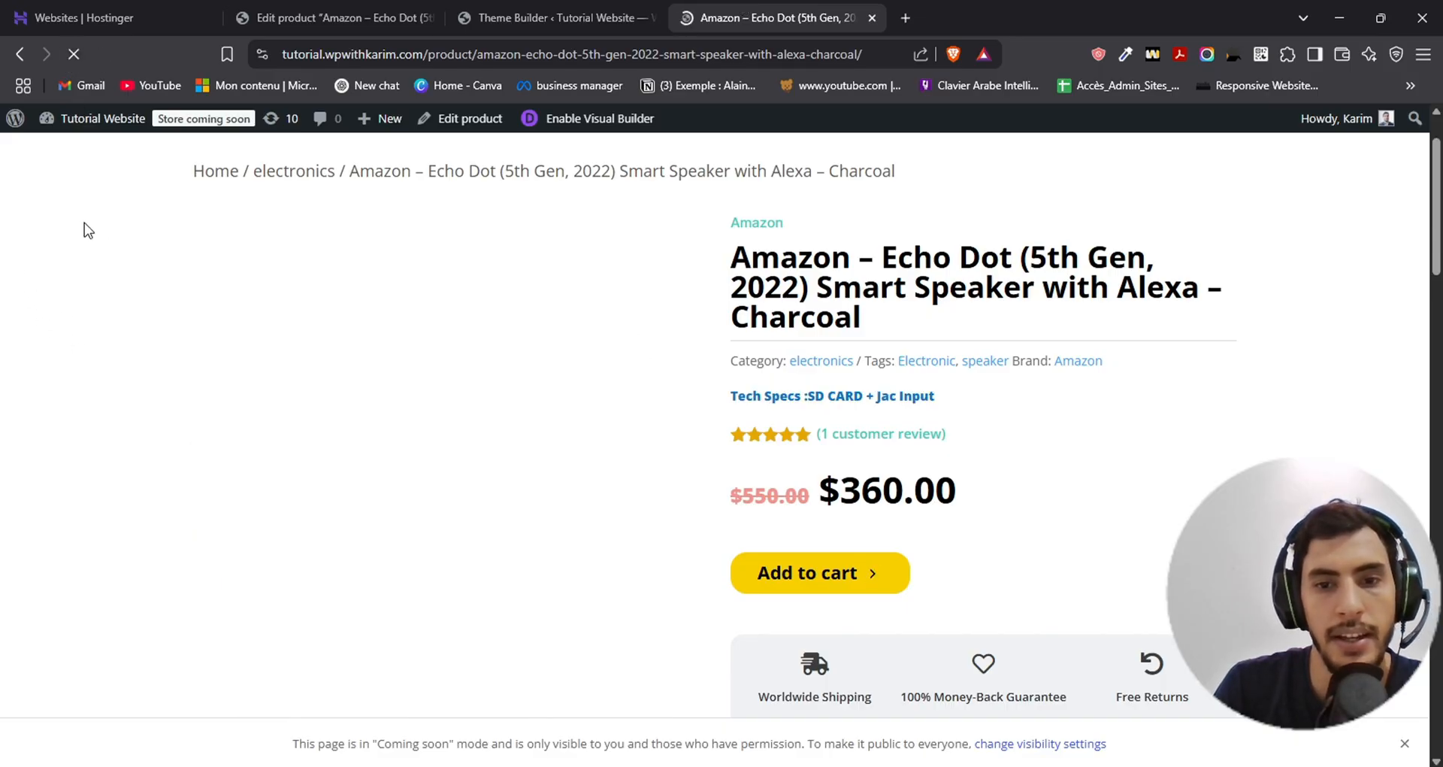
left_click_drag(735, 396, 977, 404)
left_click(974, 405)
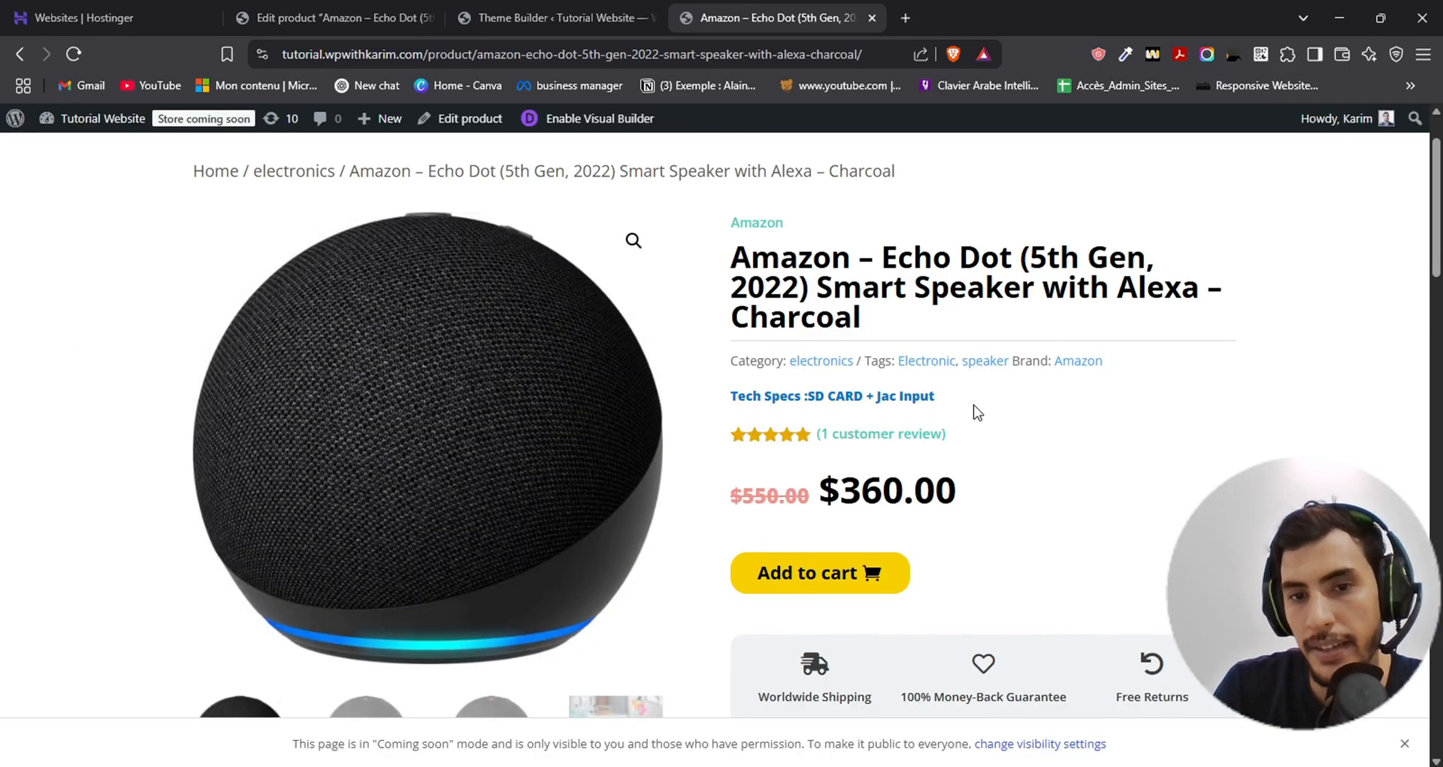
left_click_drag(834, 397, 992, 409)
left_click(868, 398)
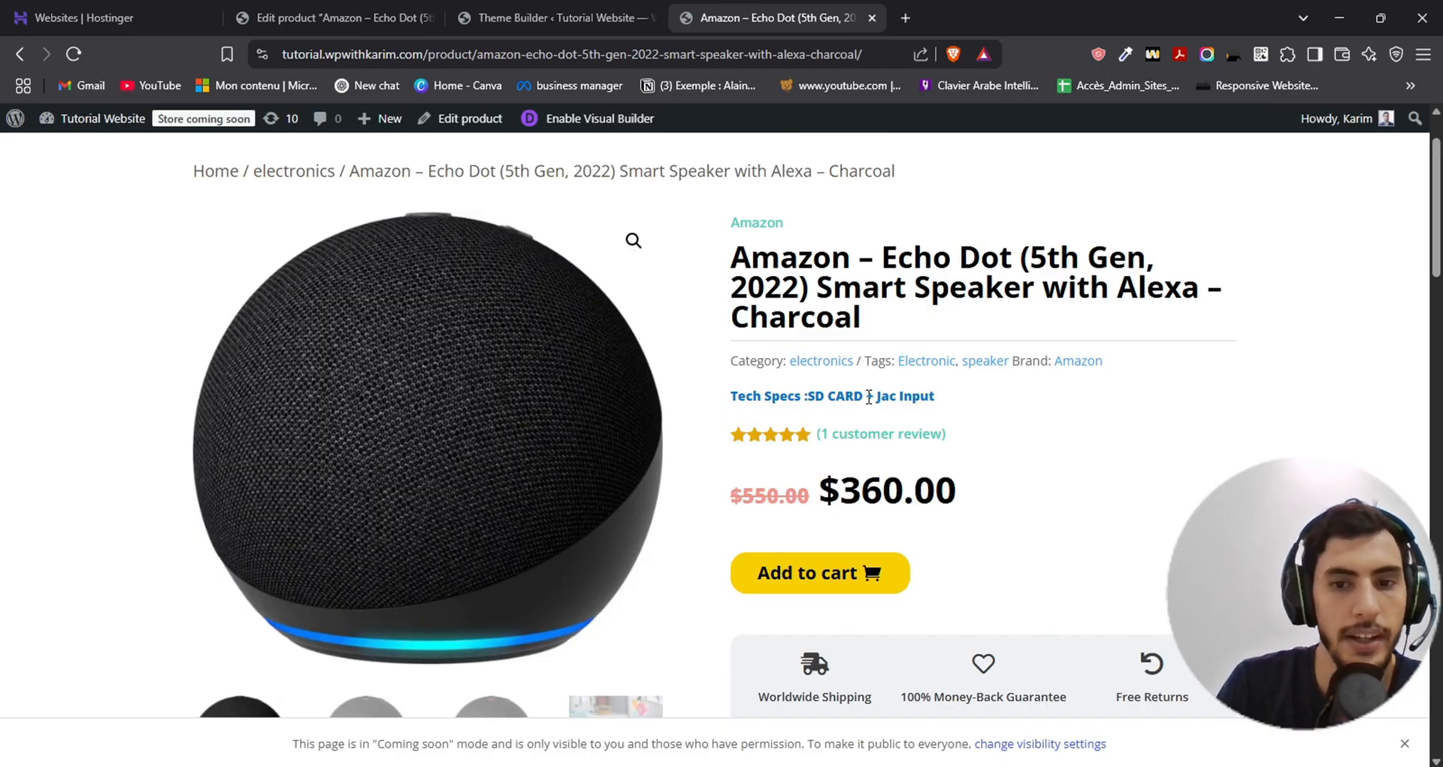
left_click_drag(882, 395, 967, 396)
left_click(1002, 404)
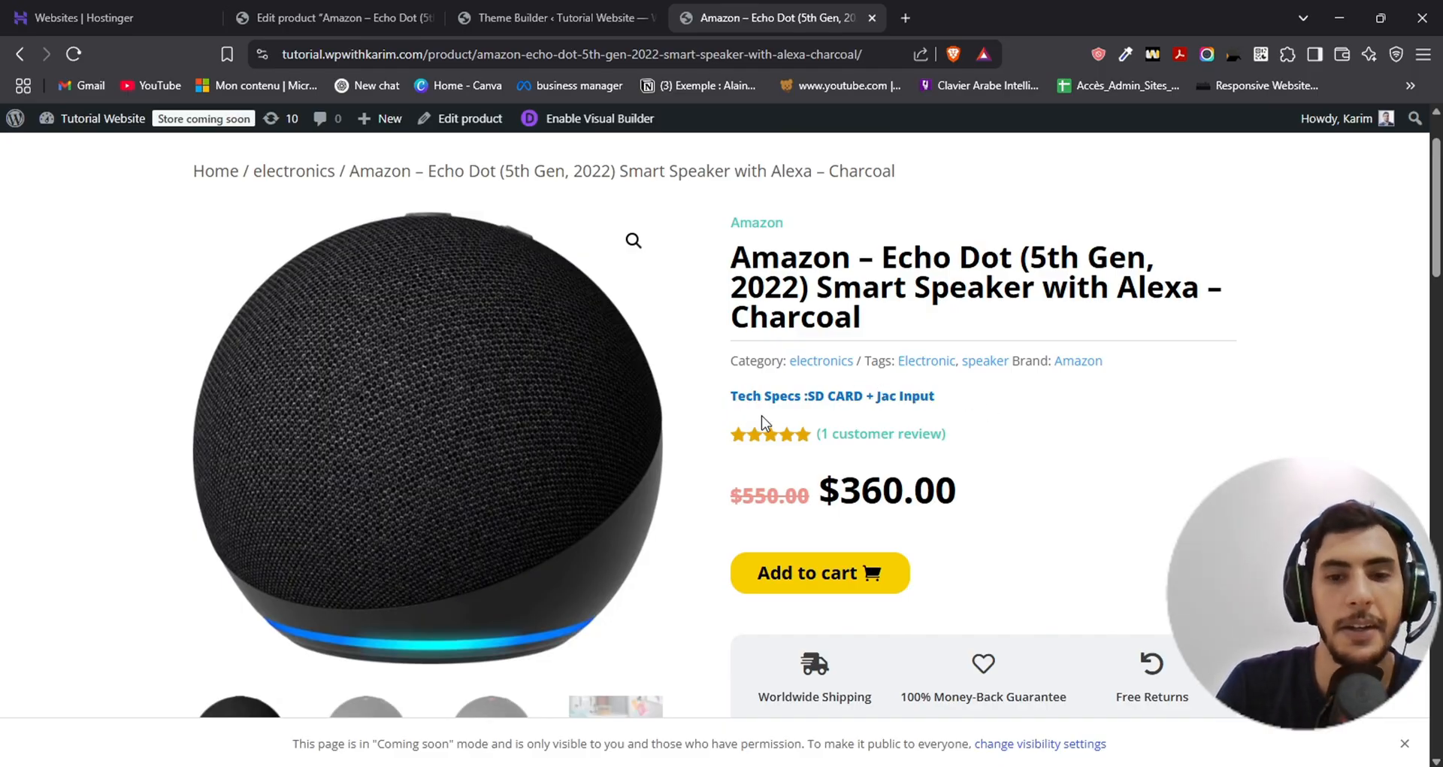
left_click_drag(711, 403, 1082, 406)
left_click(1099, 406)
left_click_drag(719, 394, 975, 399)
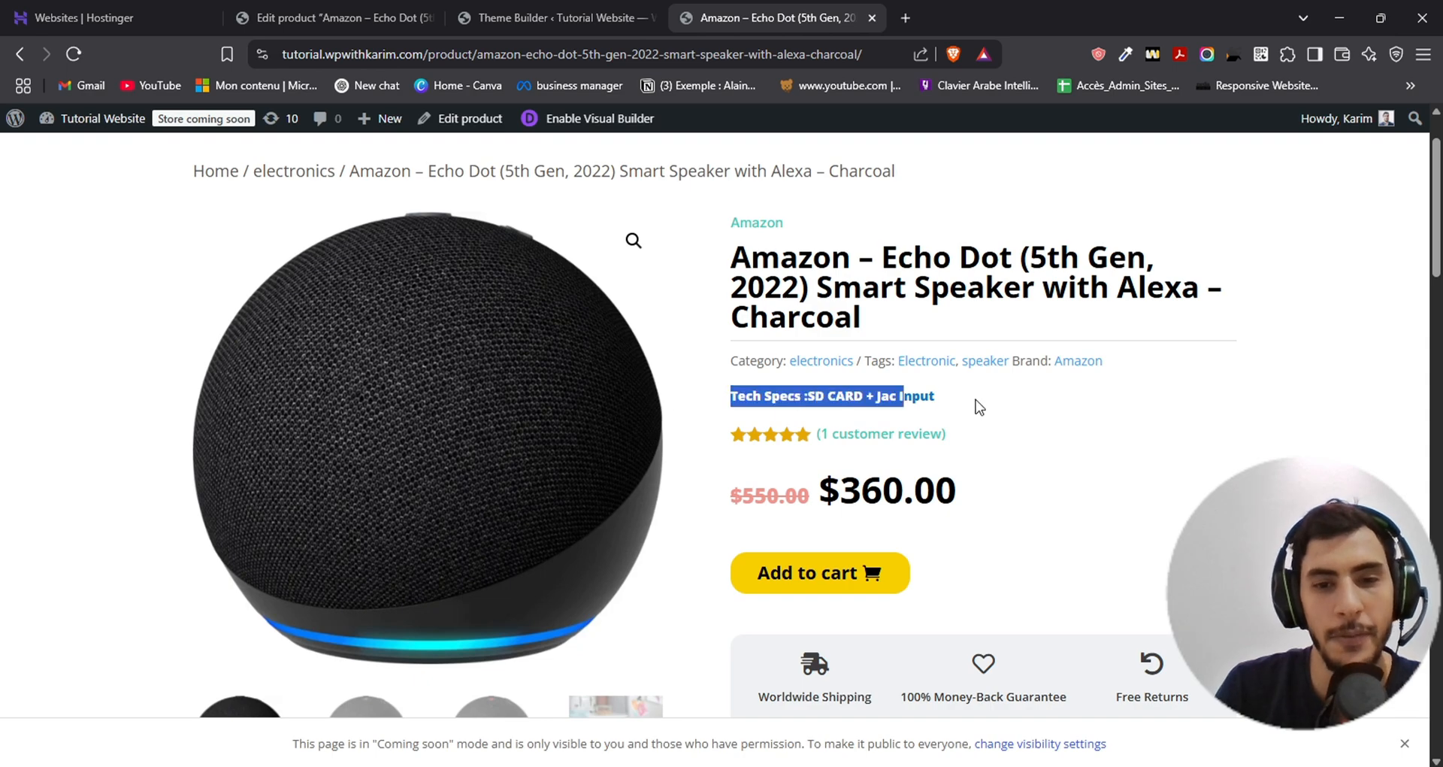
left_click(934, 405)
left_click_drag(725, 401, 959, 406)
left_click(959, 406)
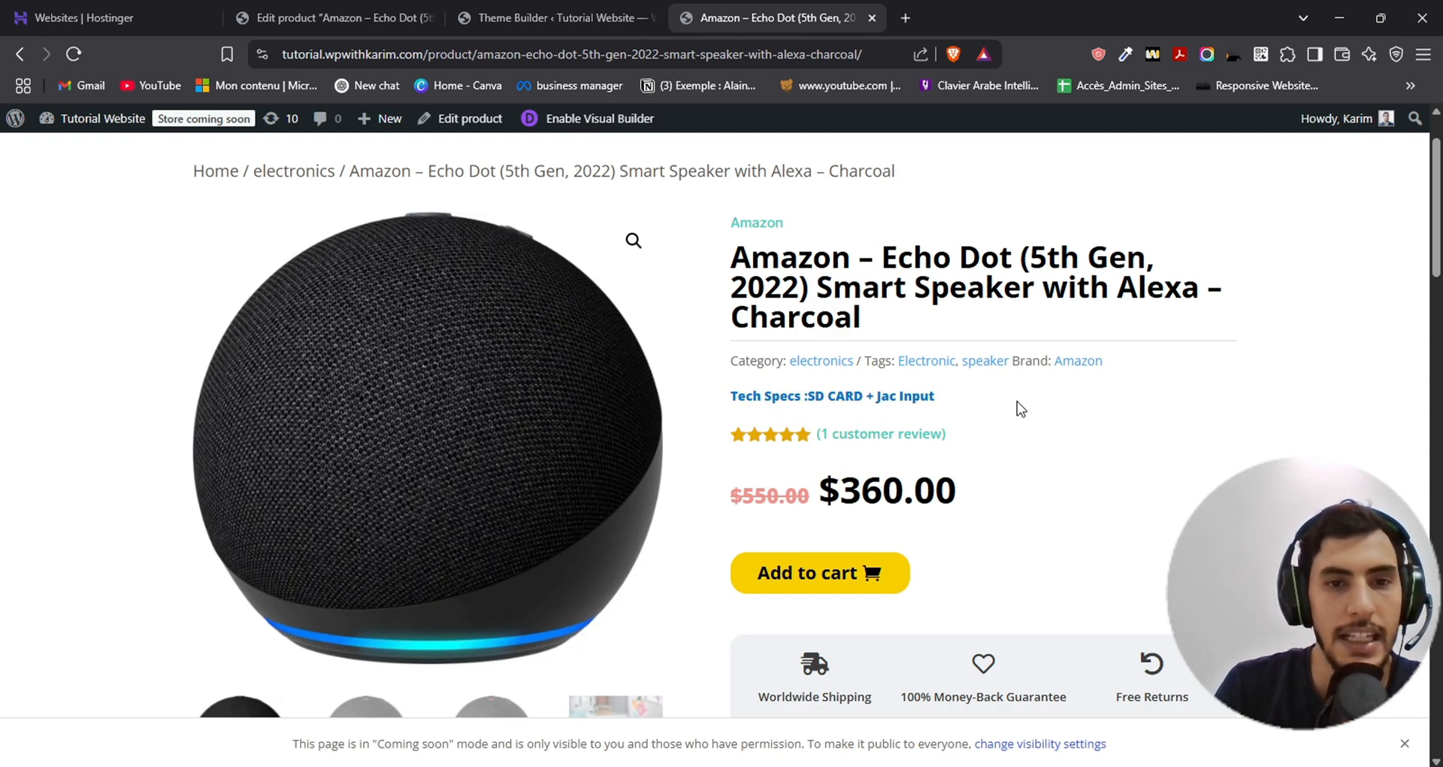
- Go to the Shop page and open the Apple – Certified Refurbished 10.2-Inch iPad product that has the laptop picture
scroll(677, 387, "up", 2)
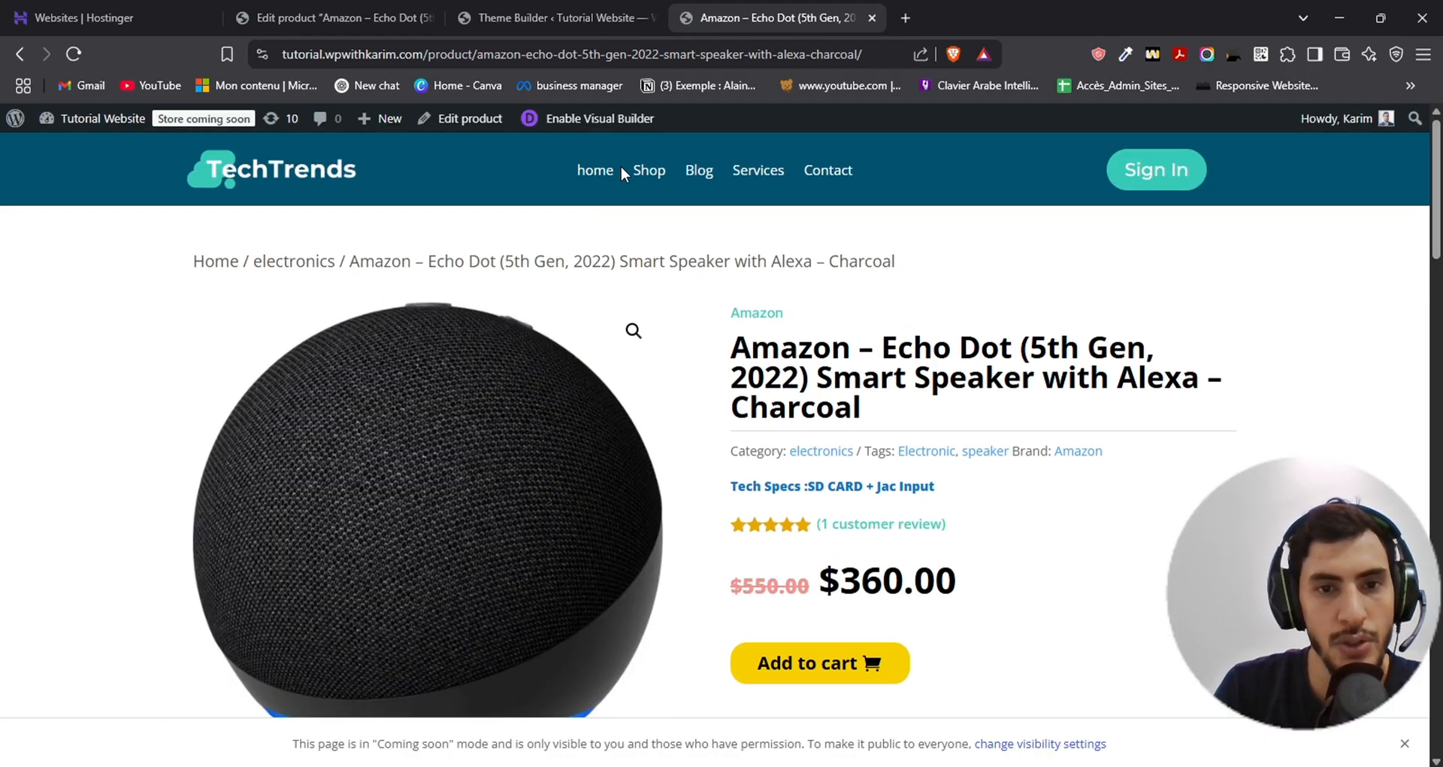
left_click(648, 171)
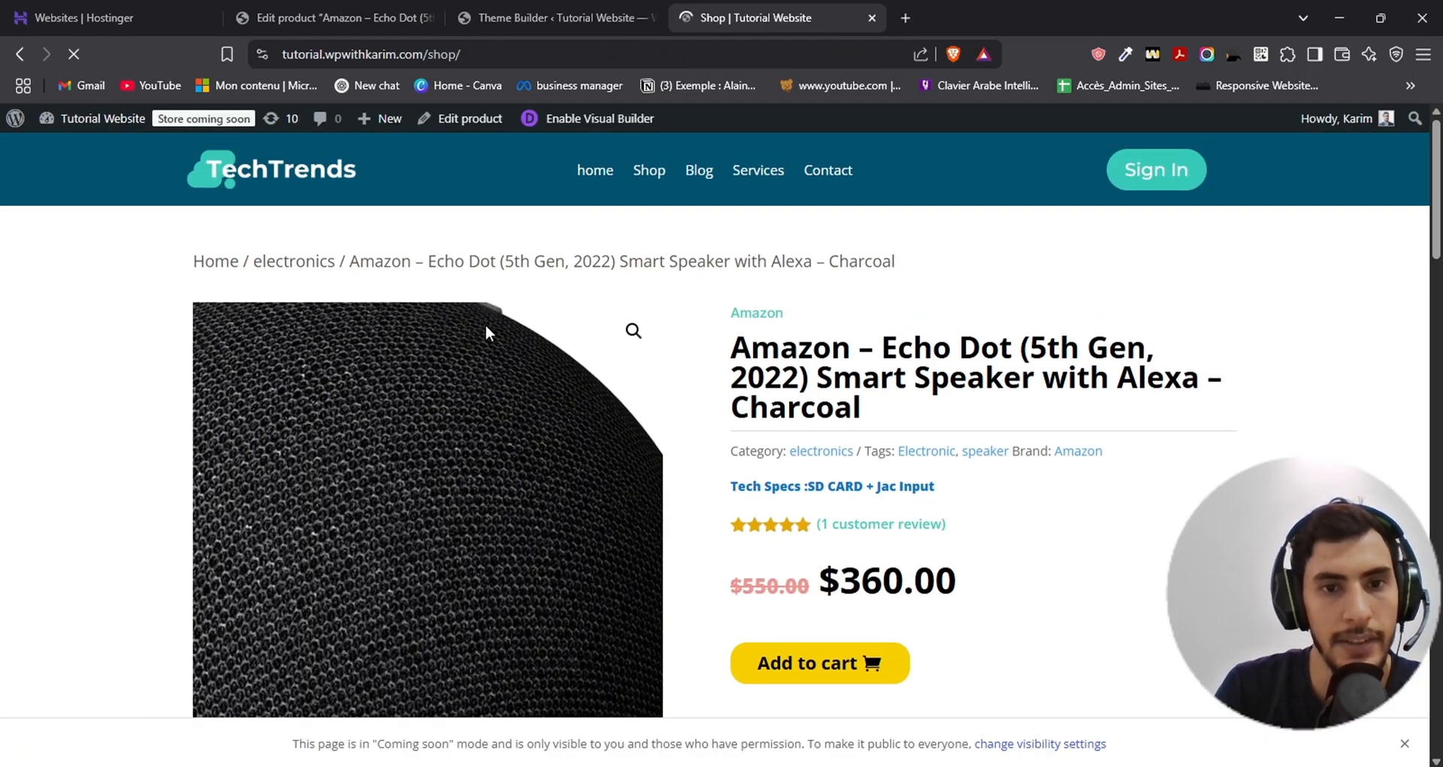
scroll(656, 336, "down", 3)
scroll(656, 336, "down", 1)
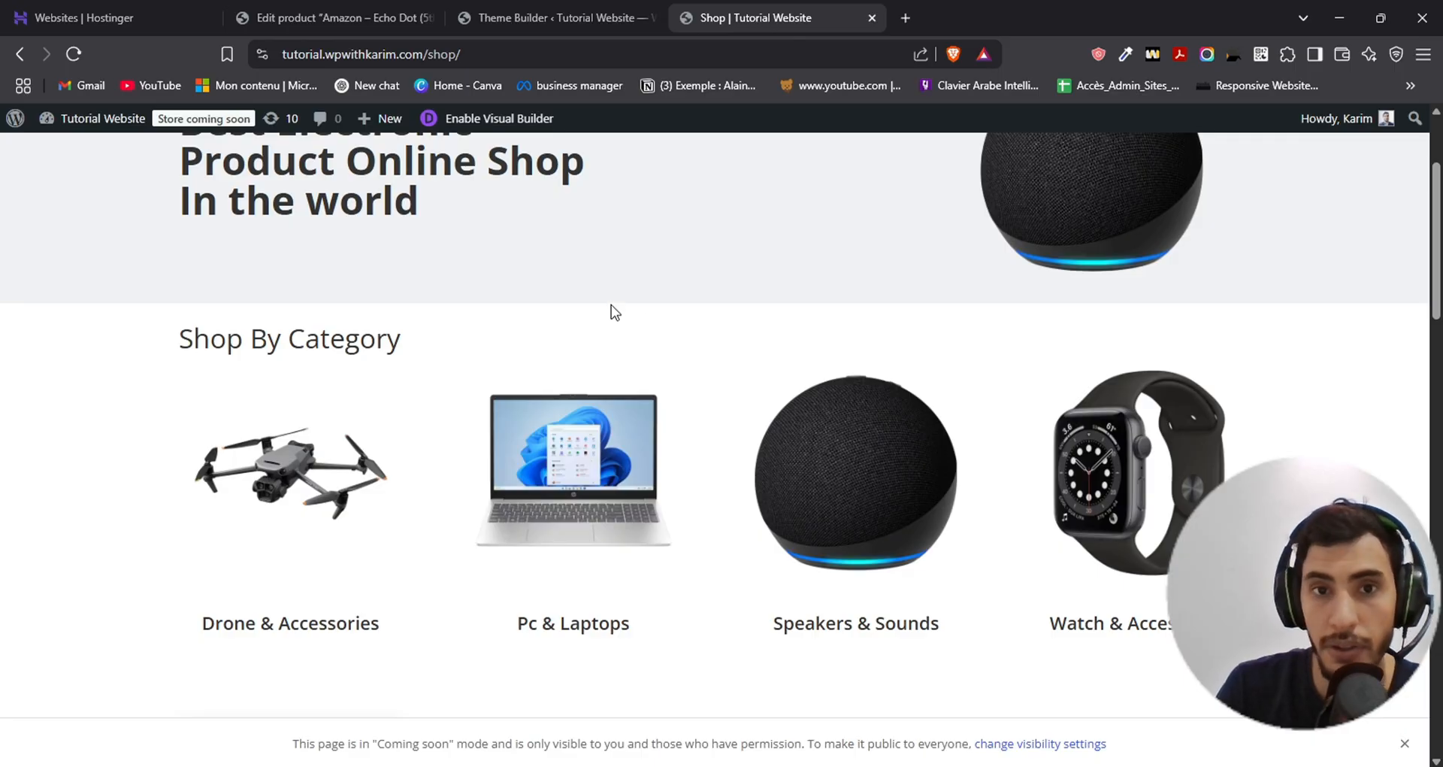
scroll(615, 312, "down", 10)
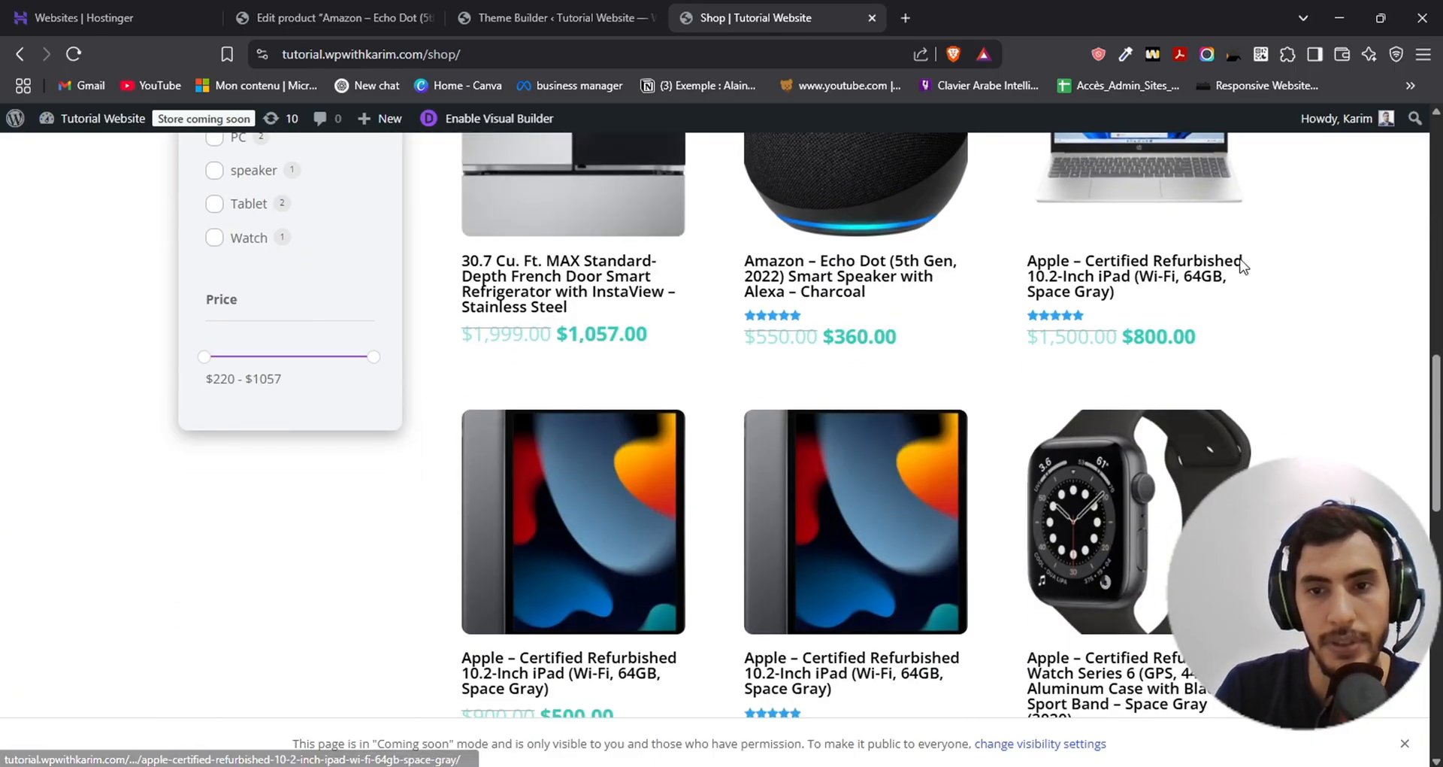
scroll(1269, 409, "up", 2)
left_click(1074, 368)
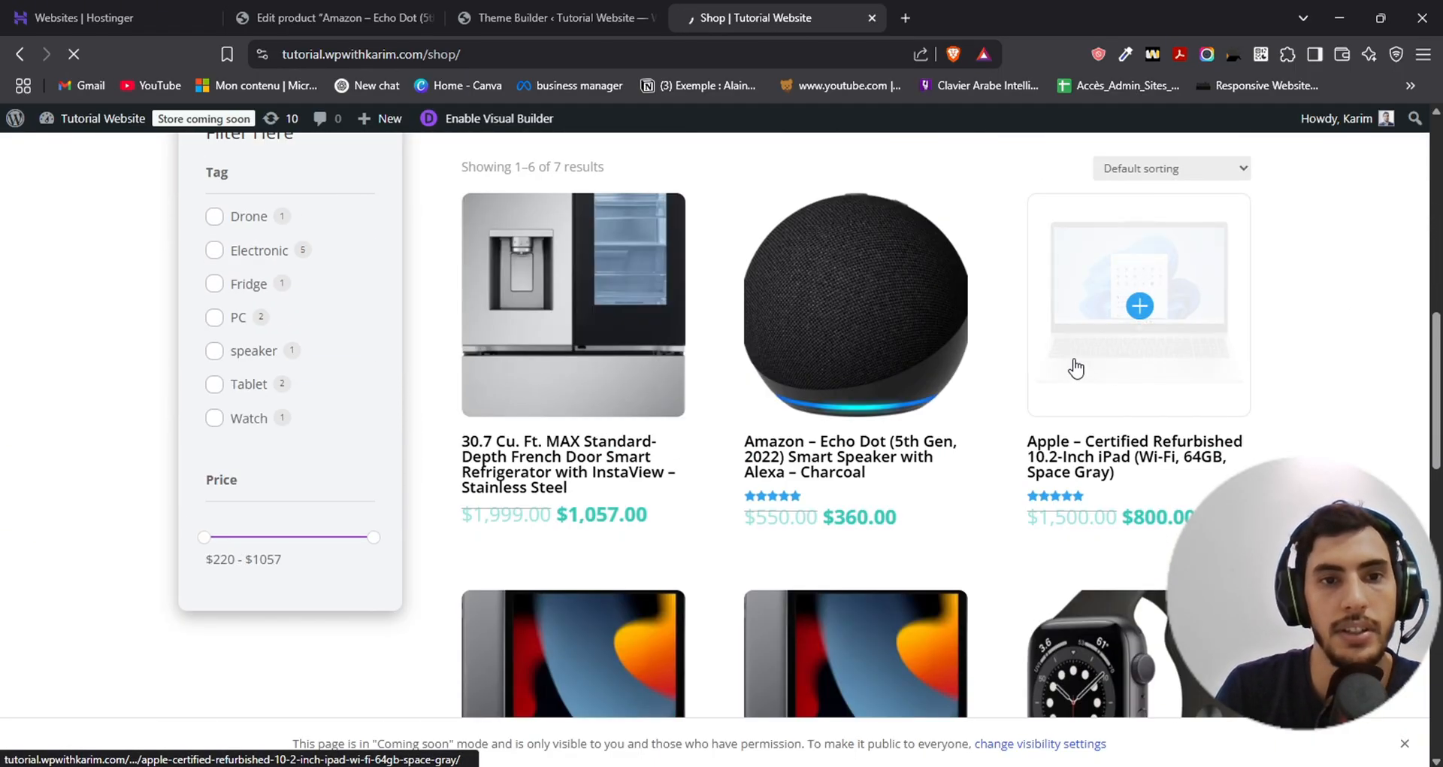
scroll(924, 346, "down", 1)
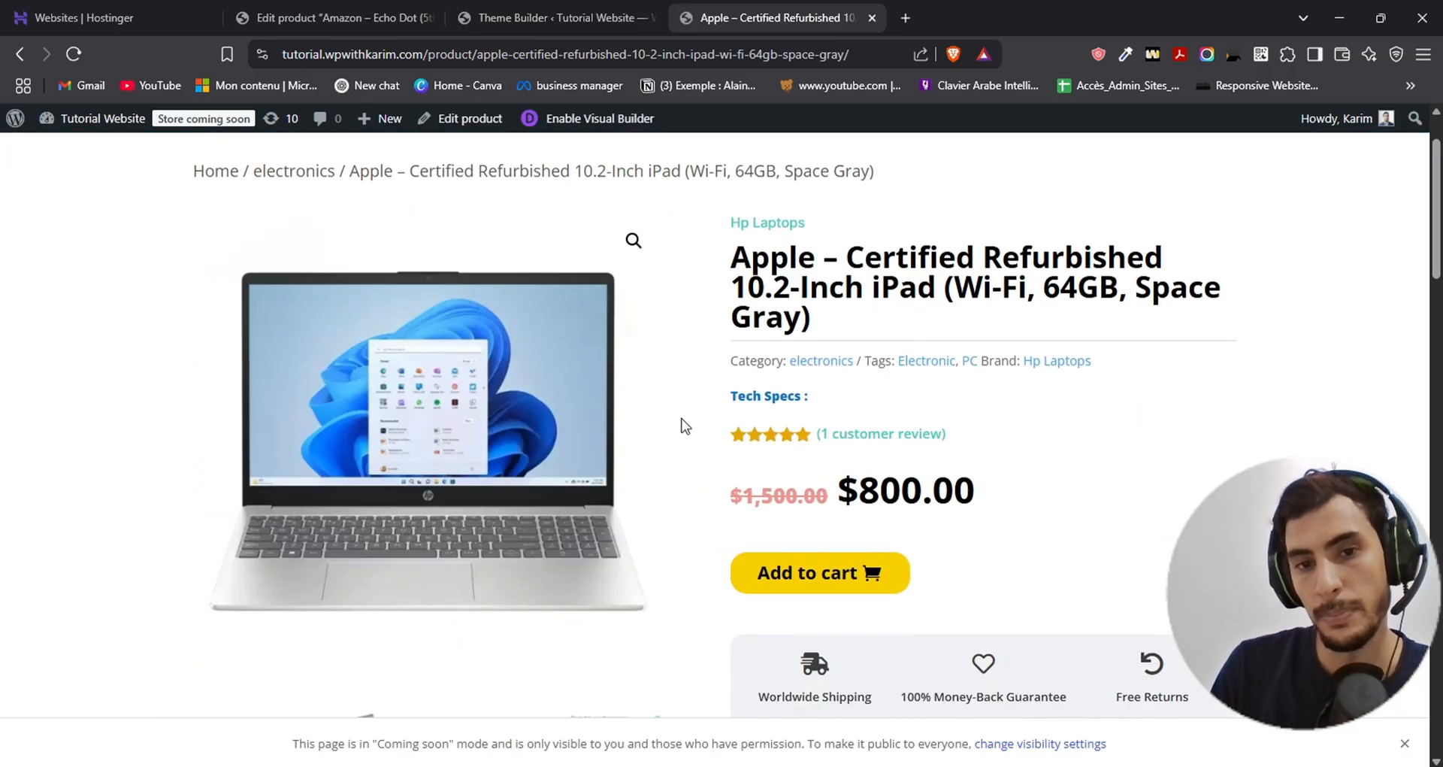
- Examine the Tech Specs line on the product page with the laptop picture, checking whether a value follows the label
left_click_drag(729, 401, 960, 408)
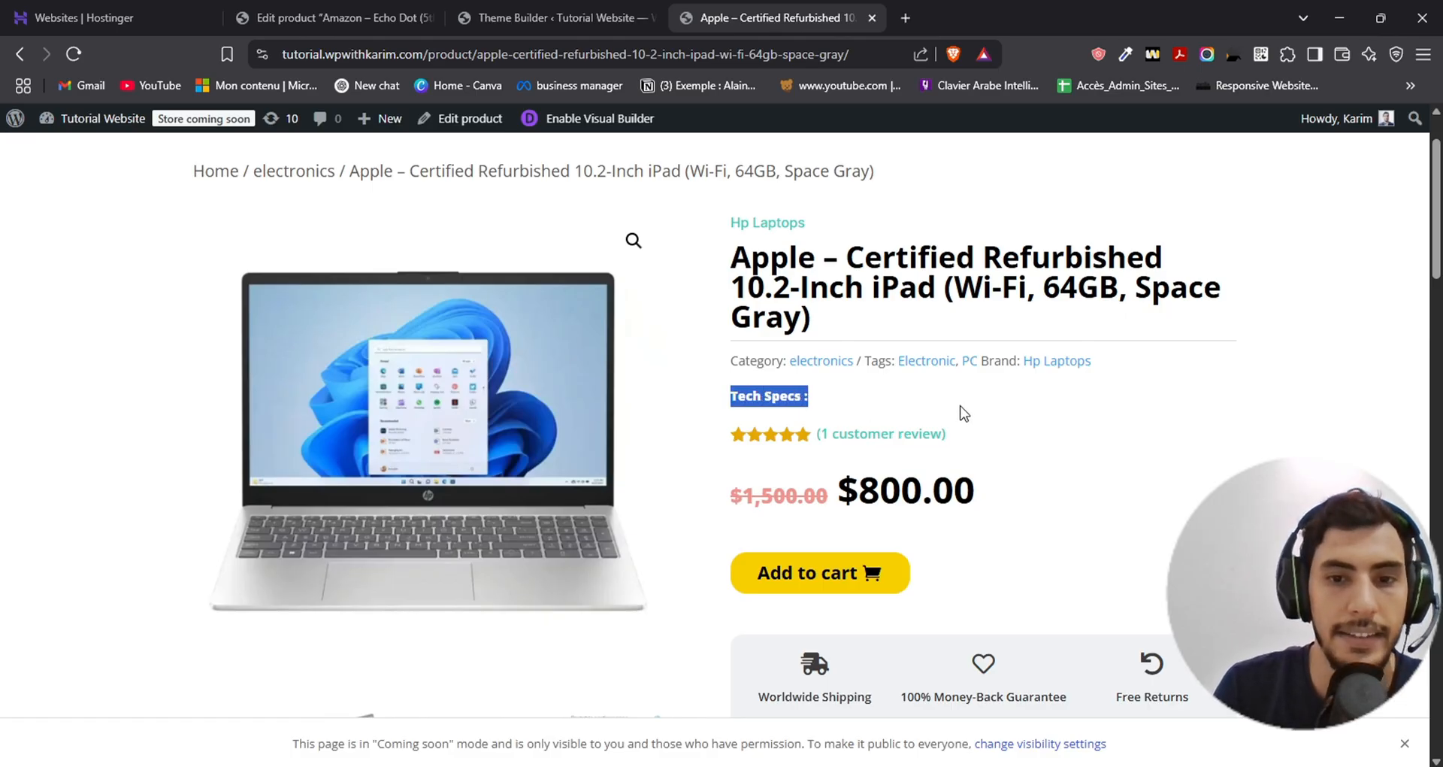
left_click(827, 404)
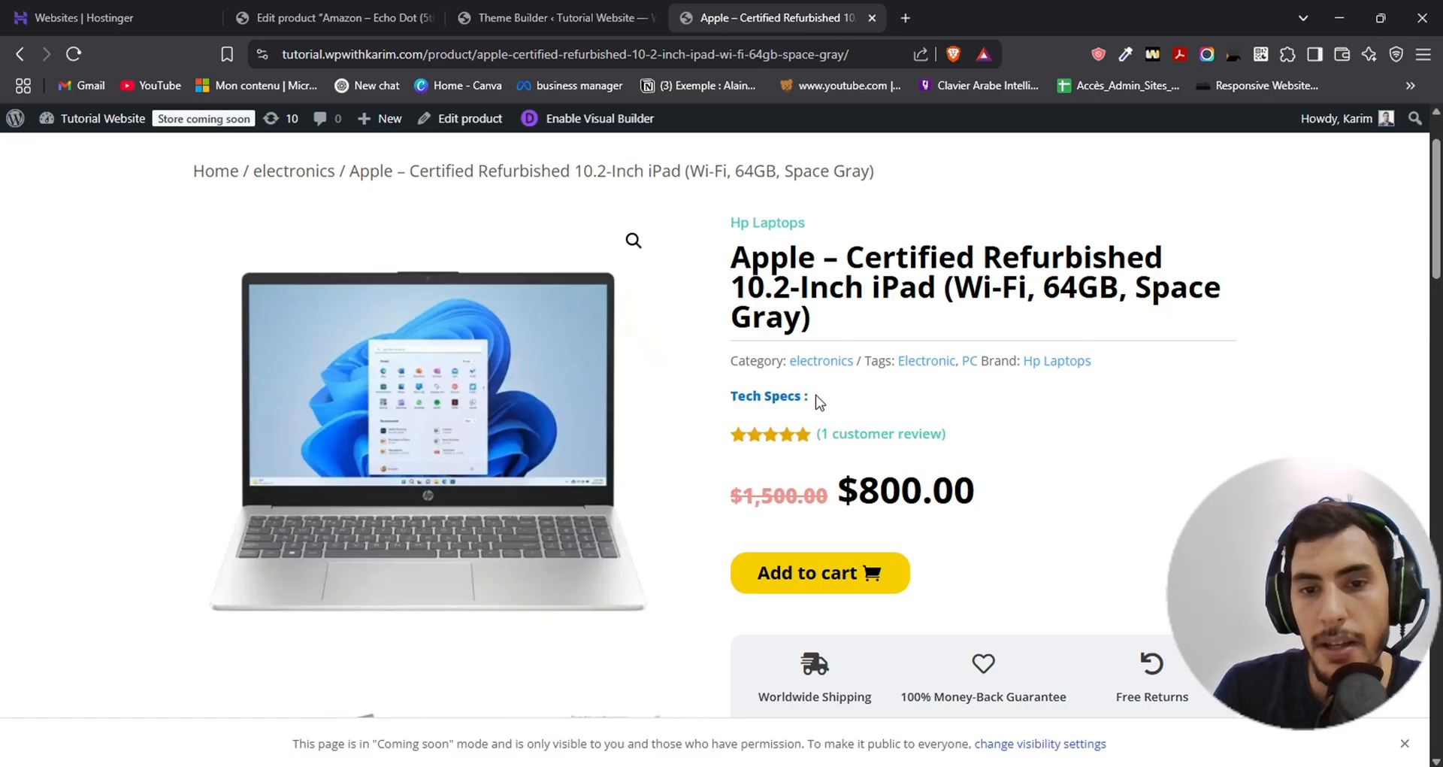
left_click_drag(813, 398, 714, 398)
left_click(719, 398)
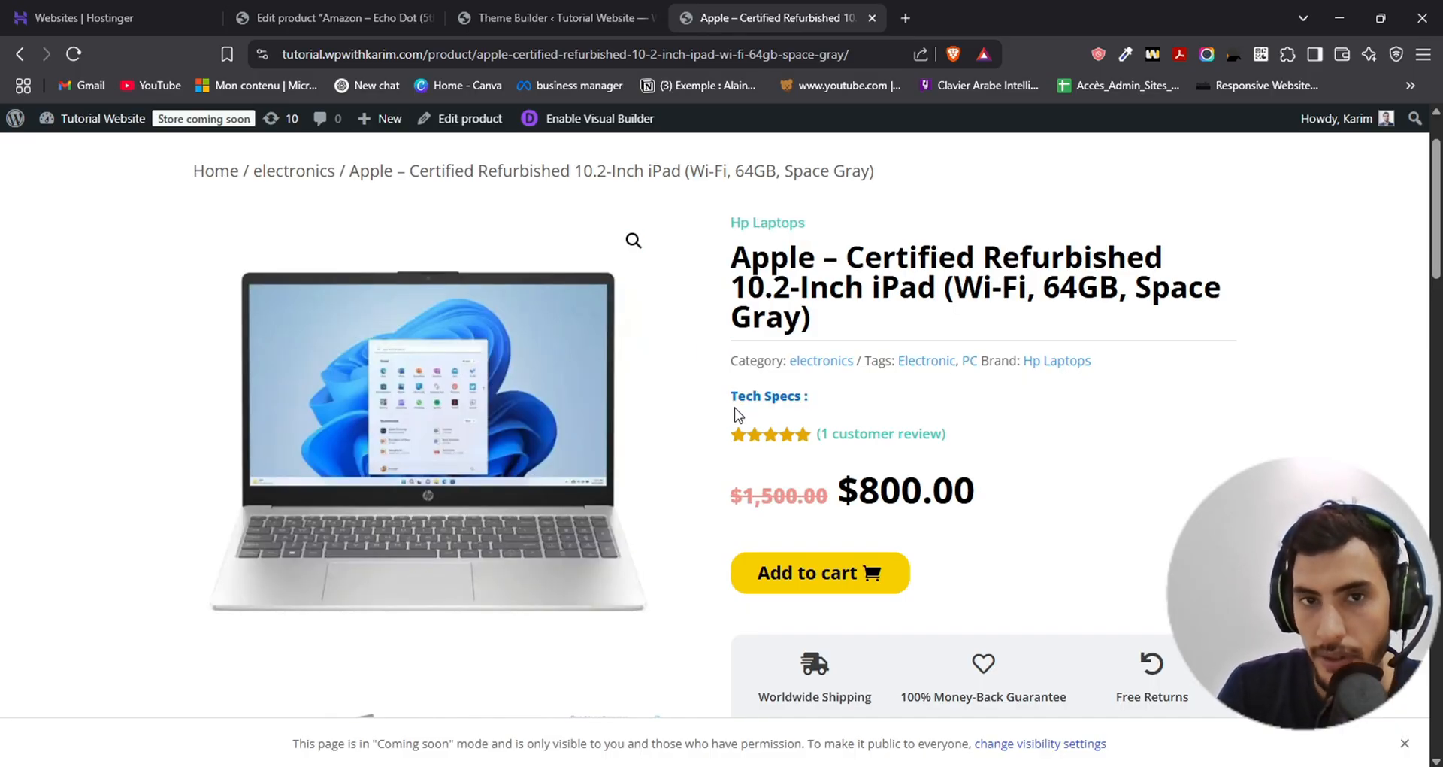
left_click_drag(727, 407, 832, 410)
left_click(829, 408)
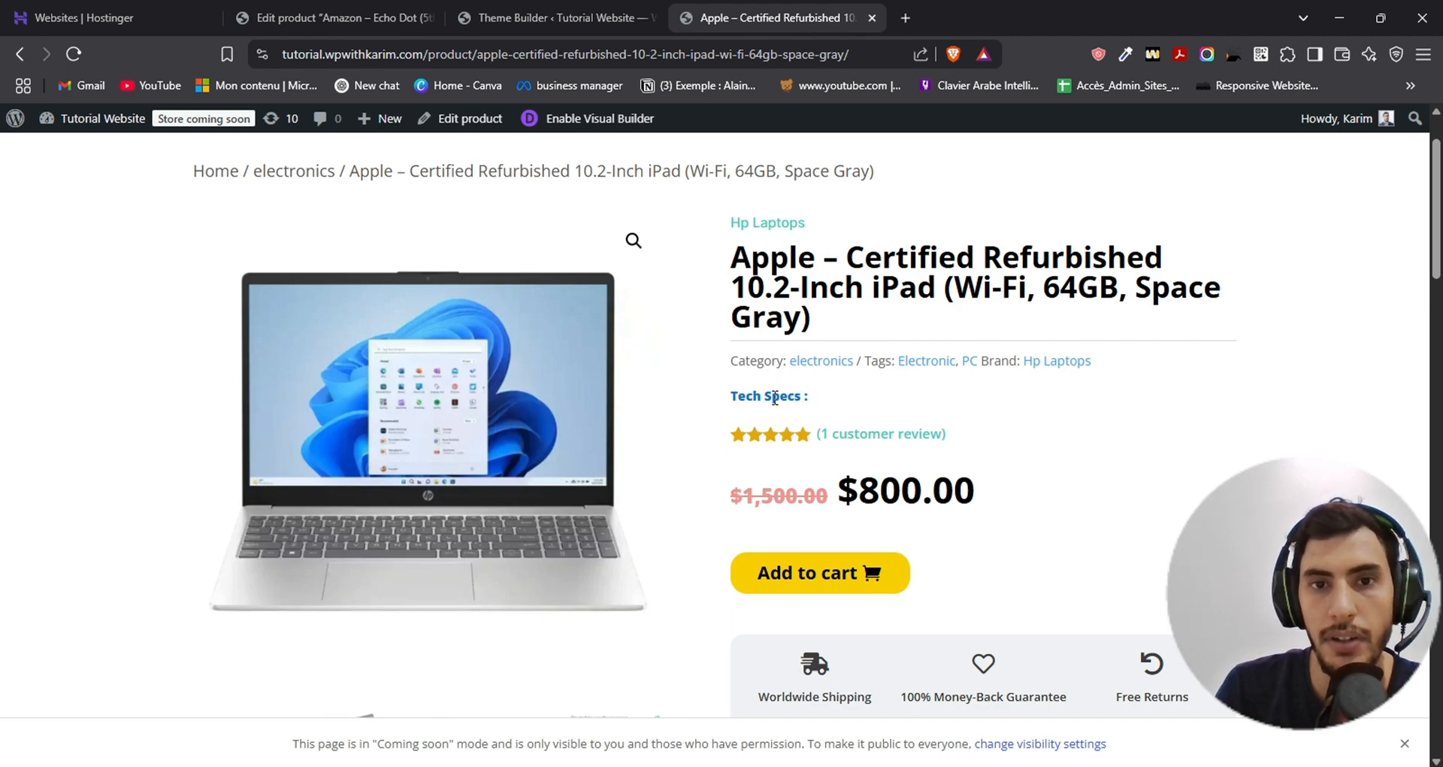
left_click_drag(822, 405, 852, 407)
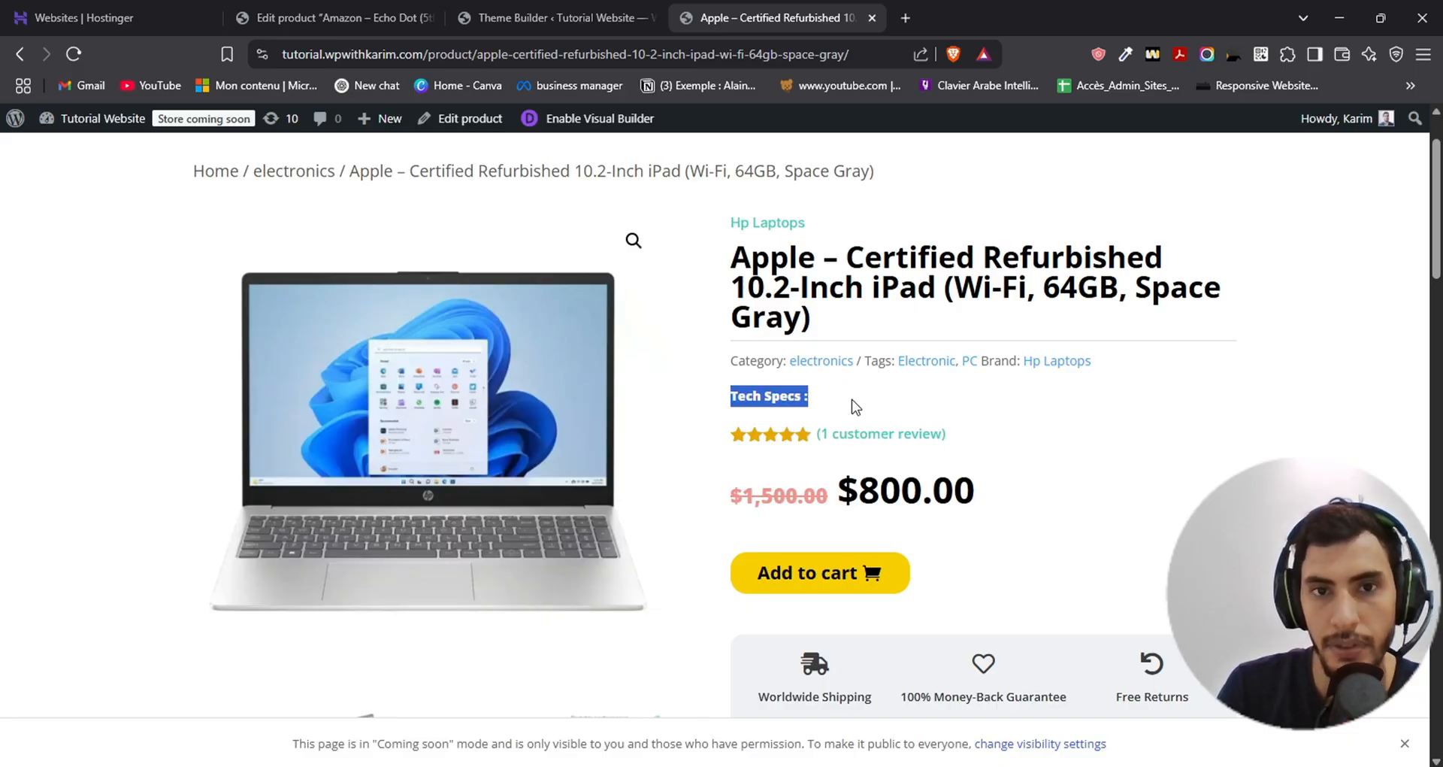
- Clear the Before text of the tech-specs dynamic content in the Theme Builder layout's Text module
left_click(600, 15)
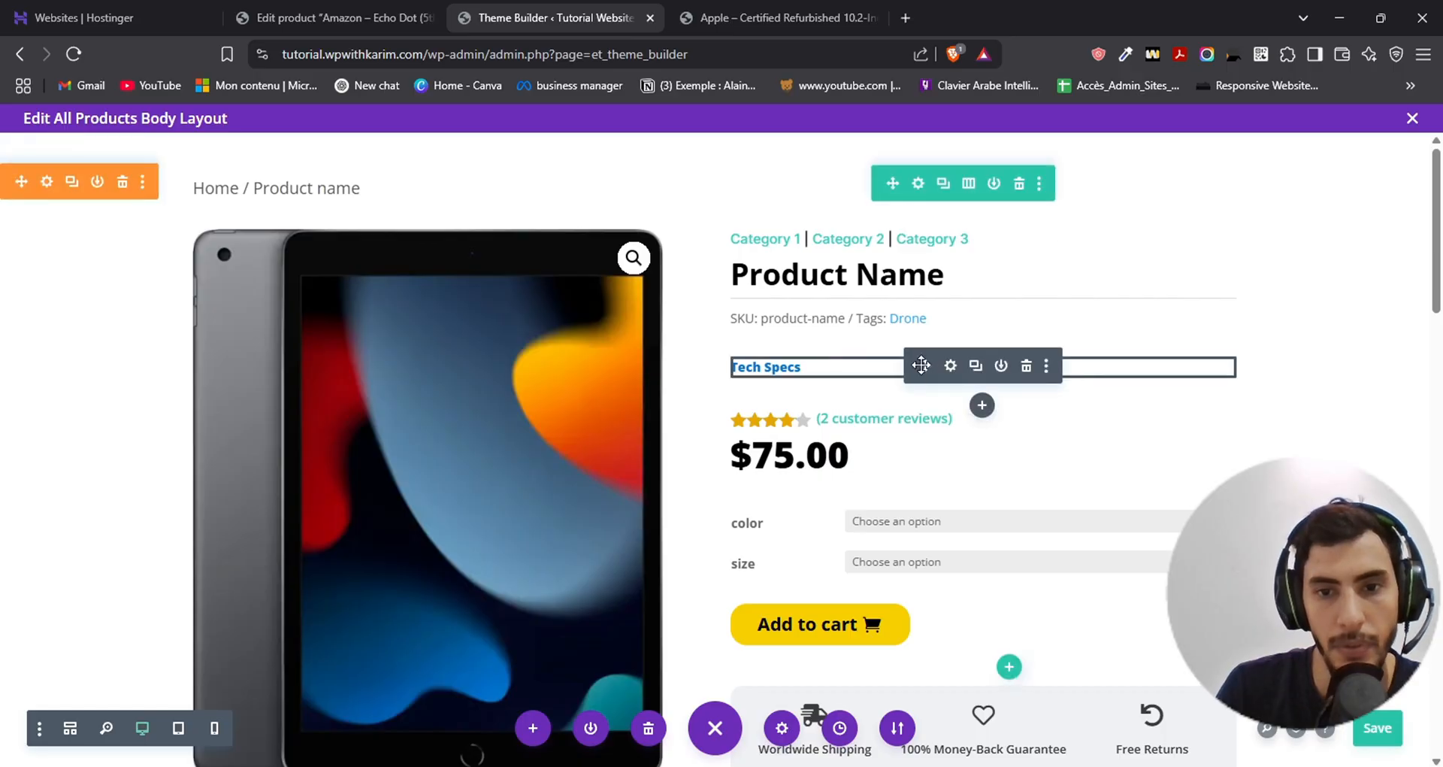
left_click(951, 367)
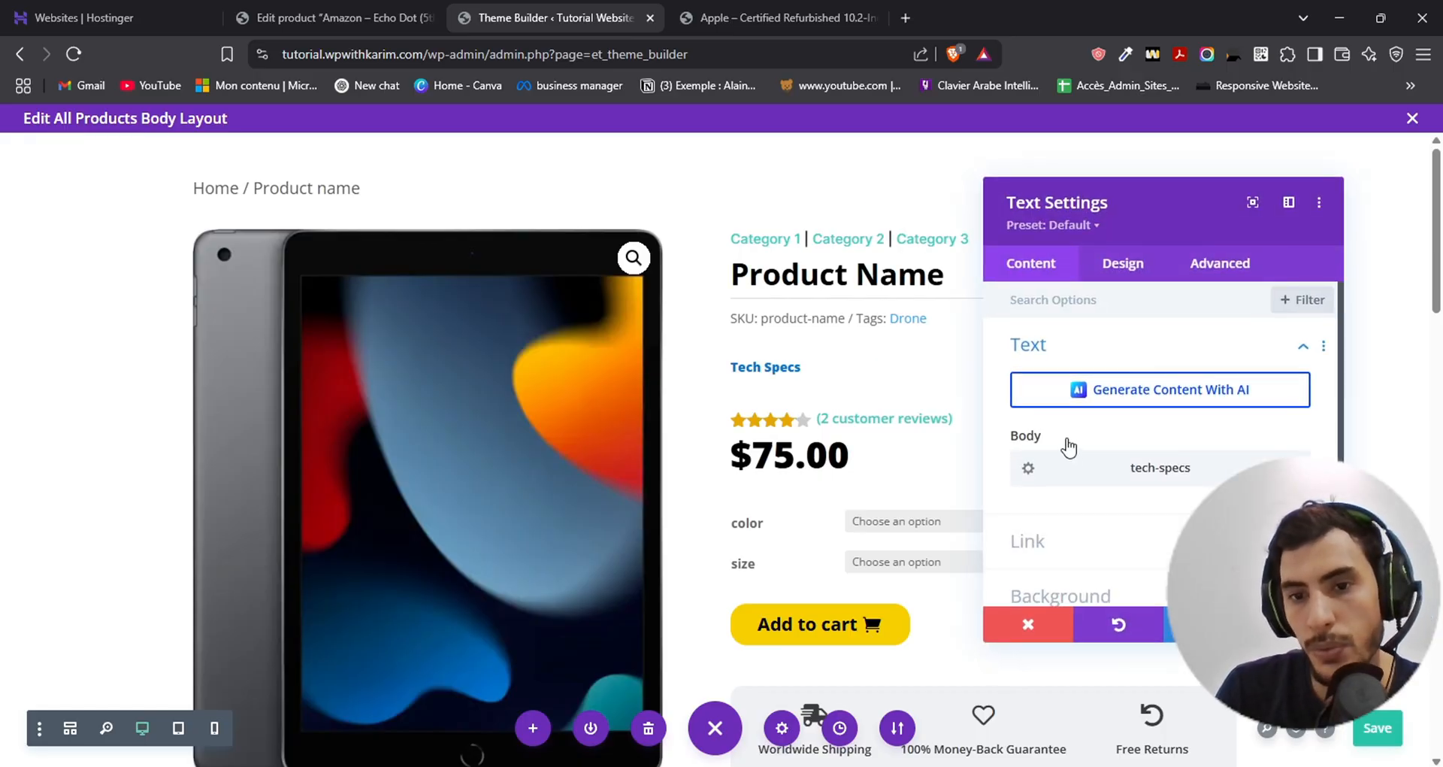
left_click(1025, 472)
left_click_drag(1138, 466, 881, 462)
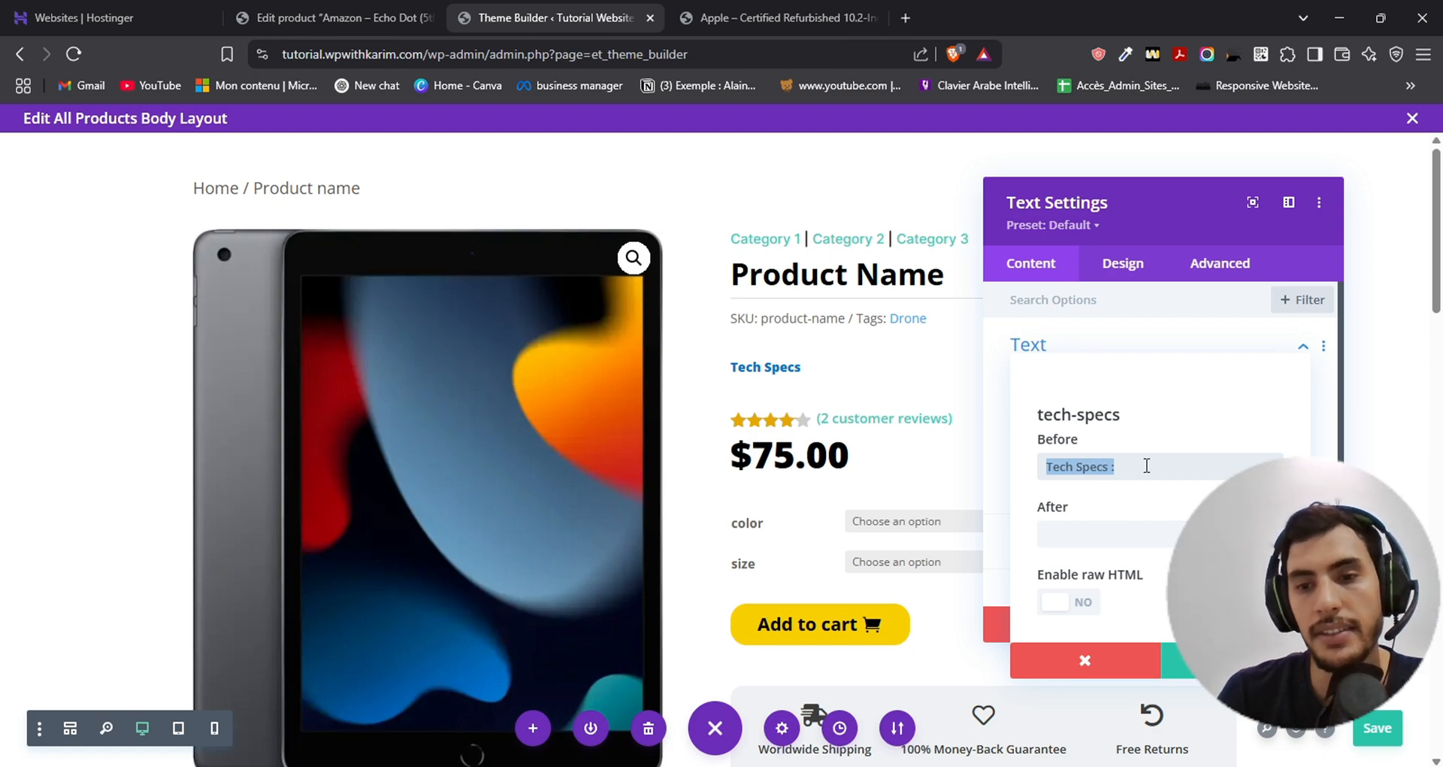
key("BackSpace")
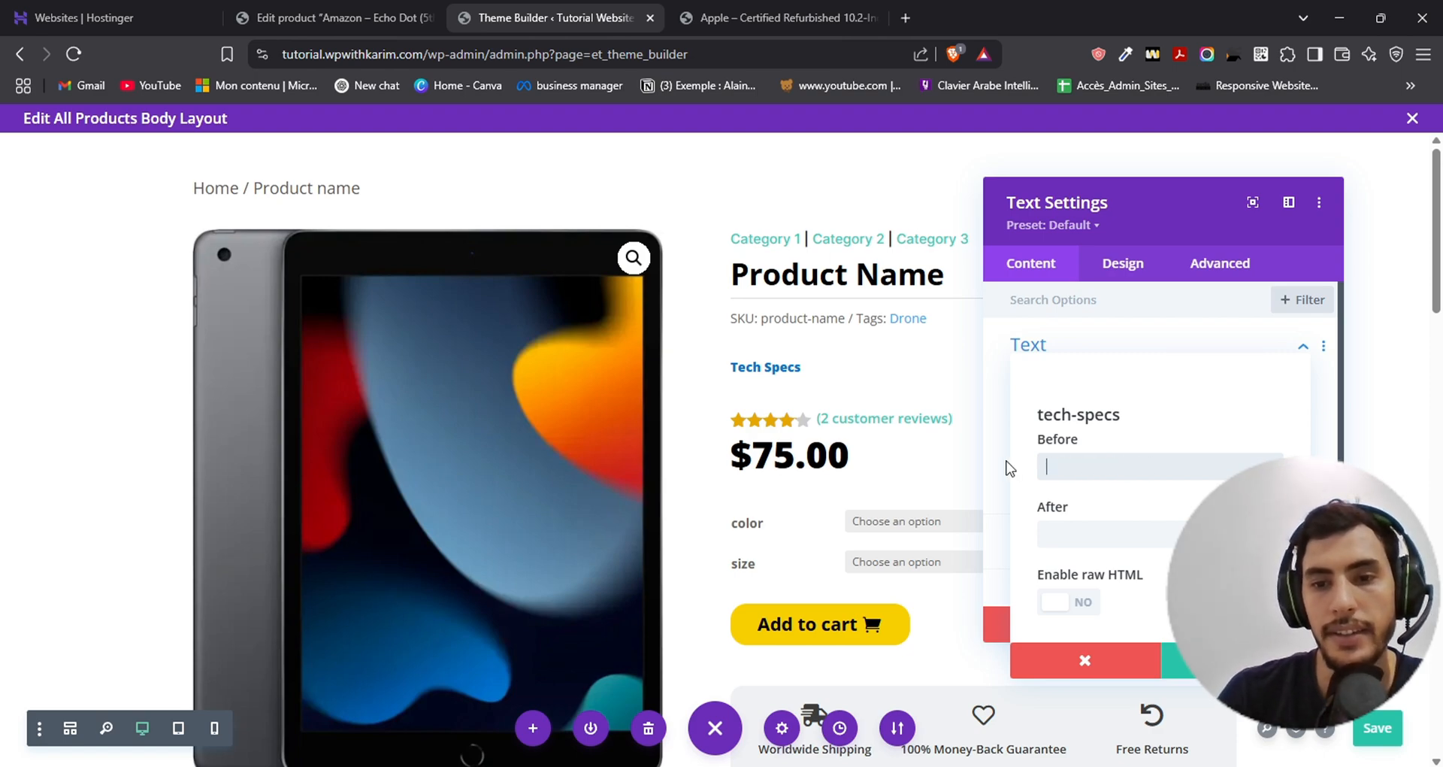
left_click(1235, 660)
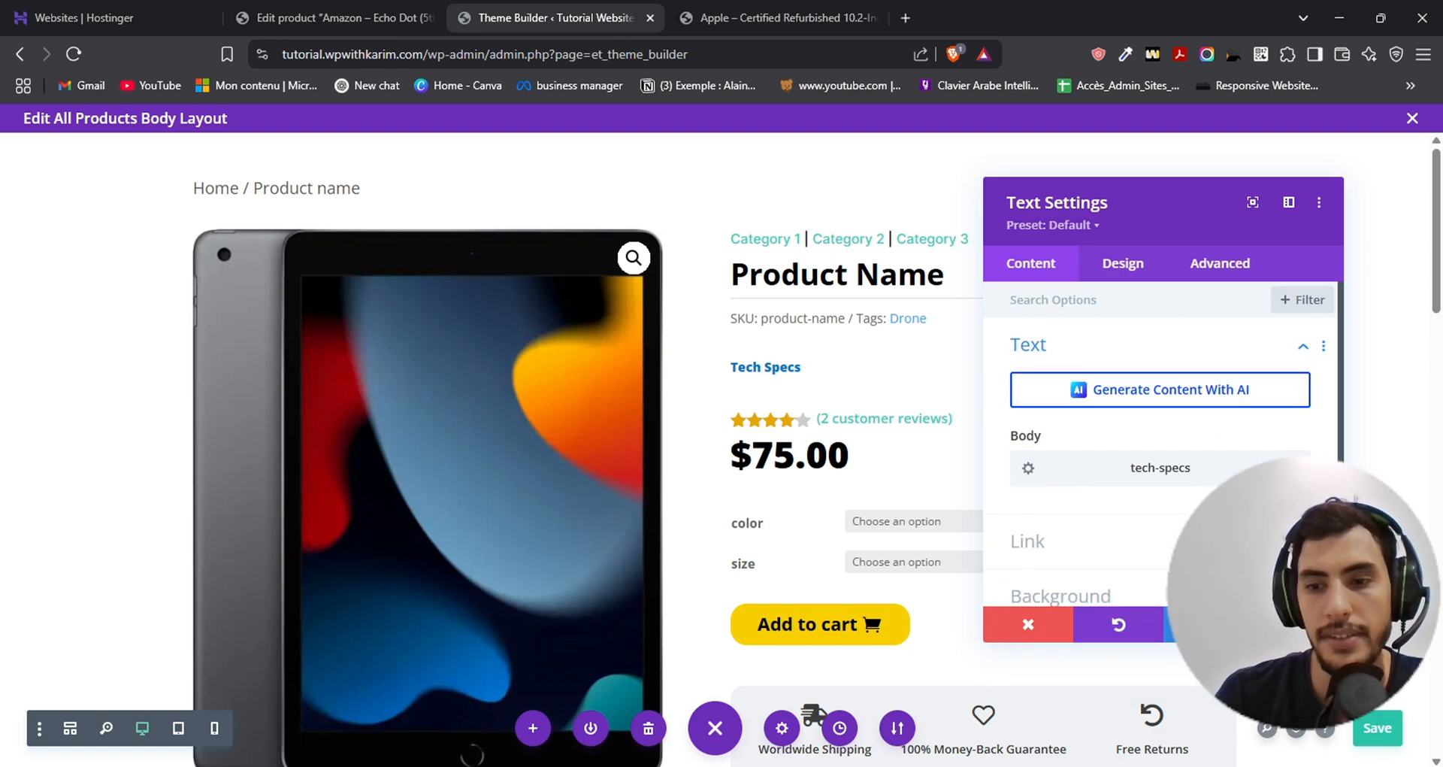
- Save the All Products body layout and return to the product page with the laptop picture to check the specs line
left_click(1375, 728)
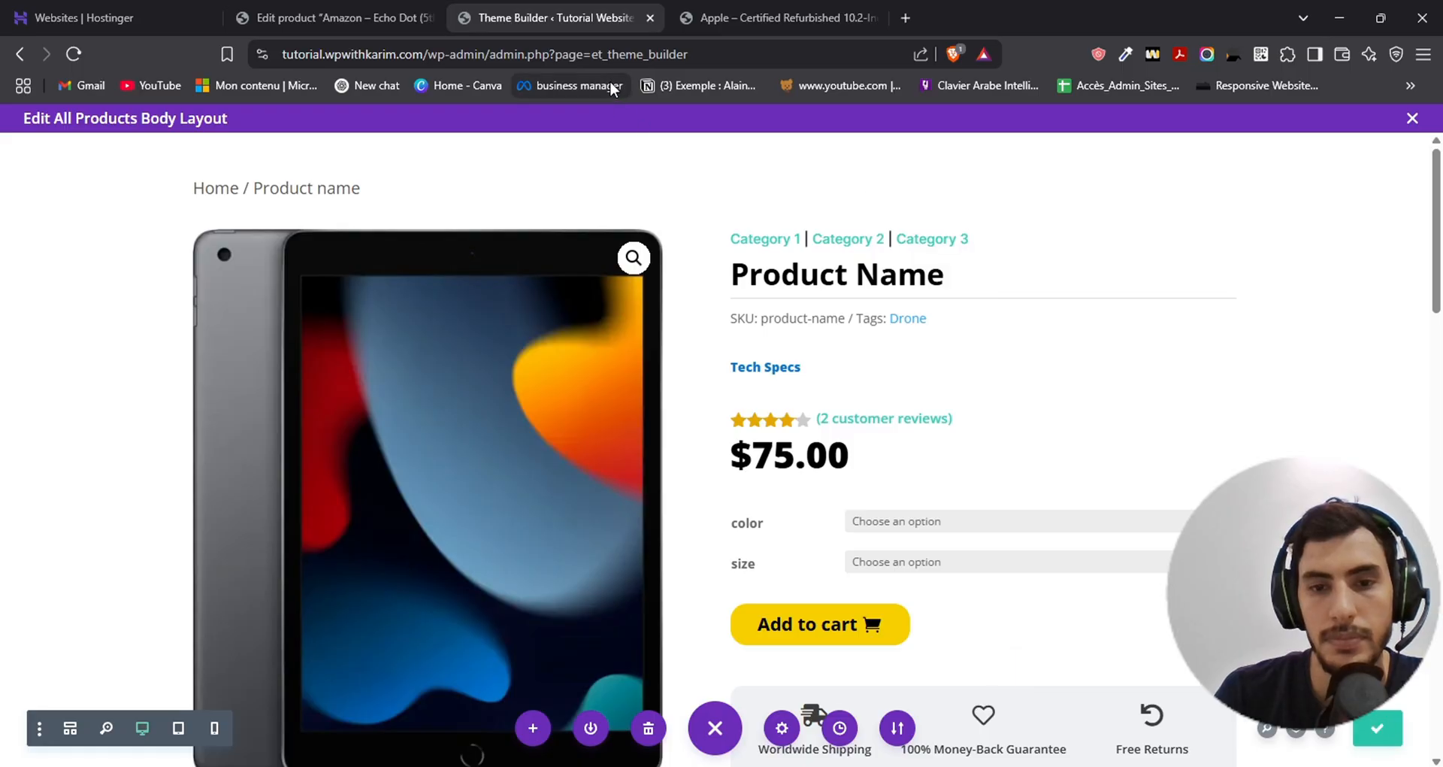
left_click(752, 18)
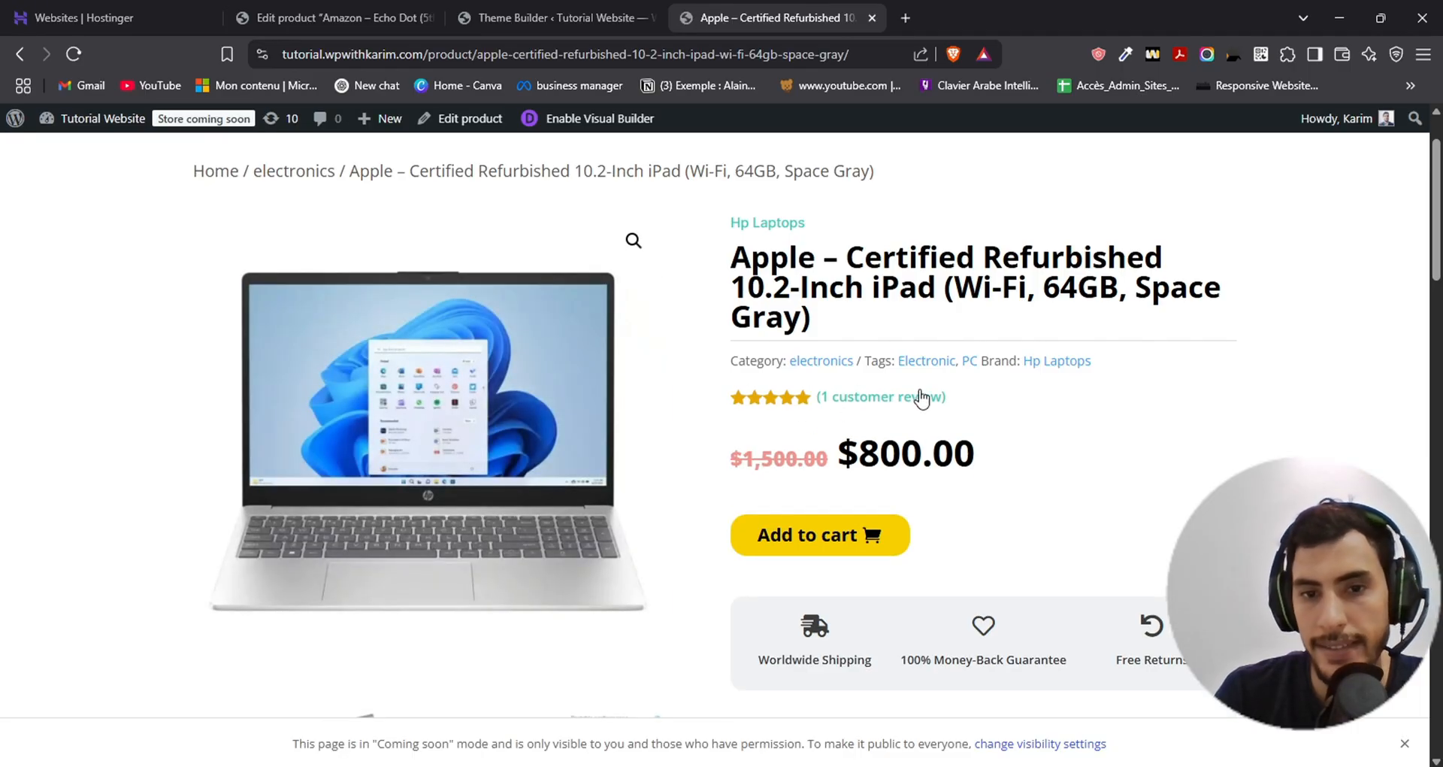
- Go to the Shop page and open the Amazon – Echo Dot (5th Gen, 2022) Smart Speaker product
scroll(810, 410, "up", 1)
left_click(646, 171)
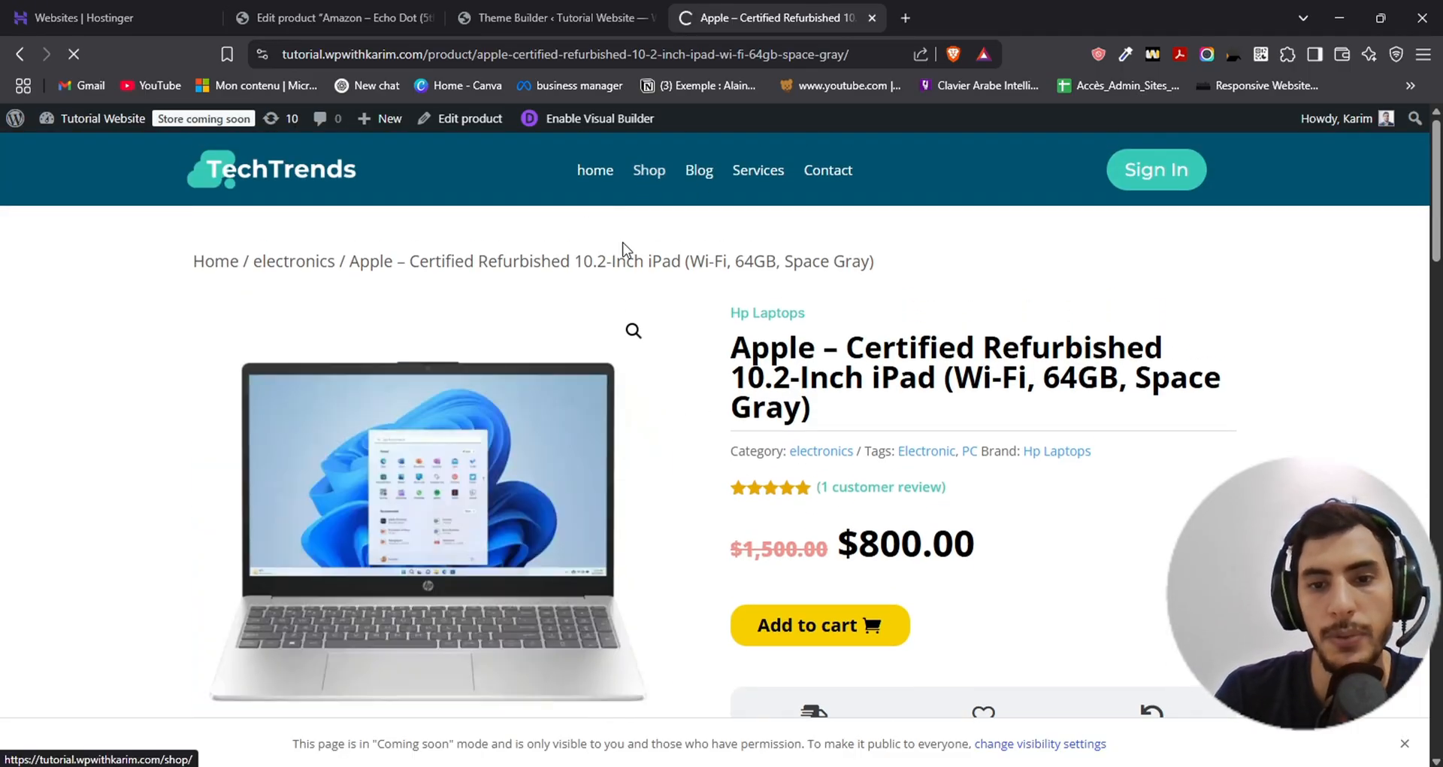
scroll(581, 286, "down", 9)
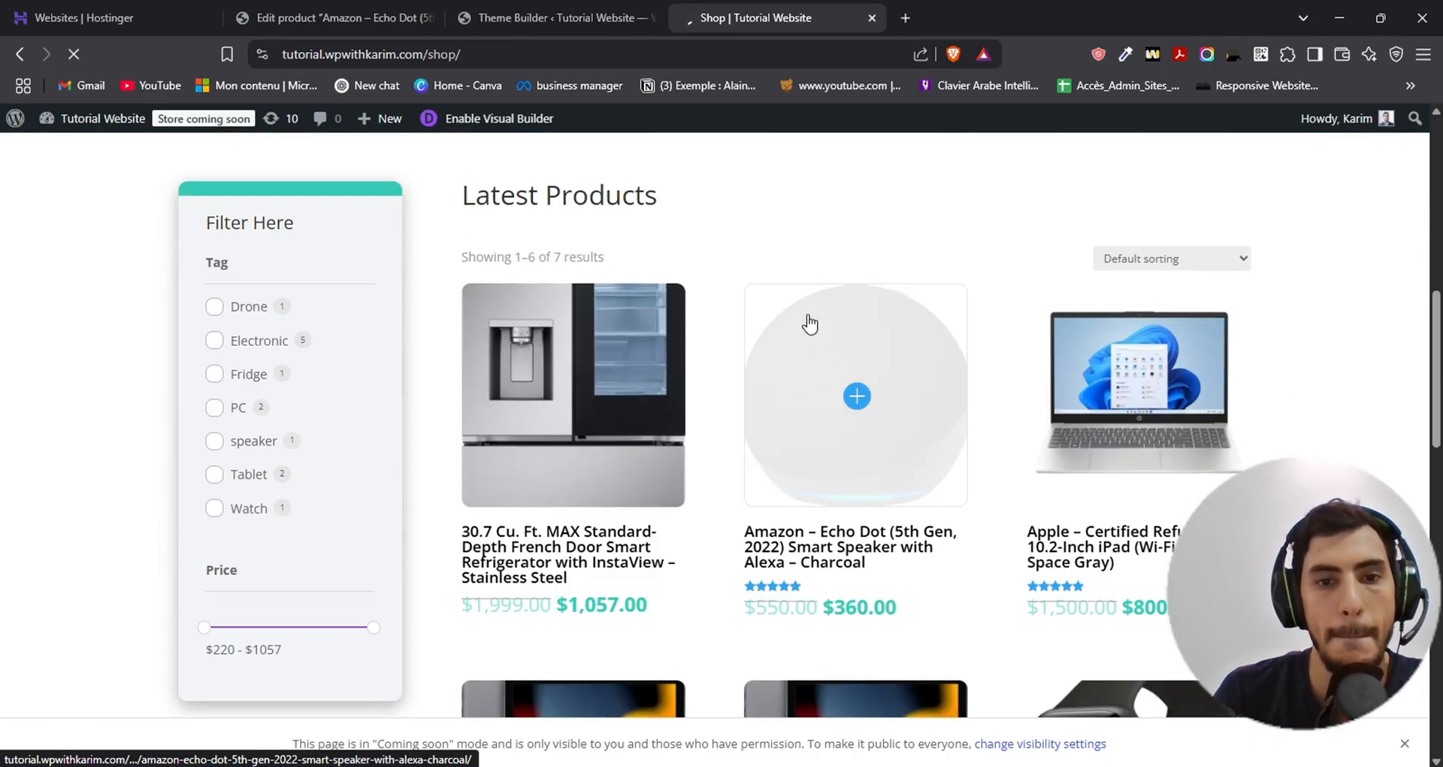
left_click(806, 322)
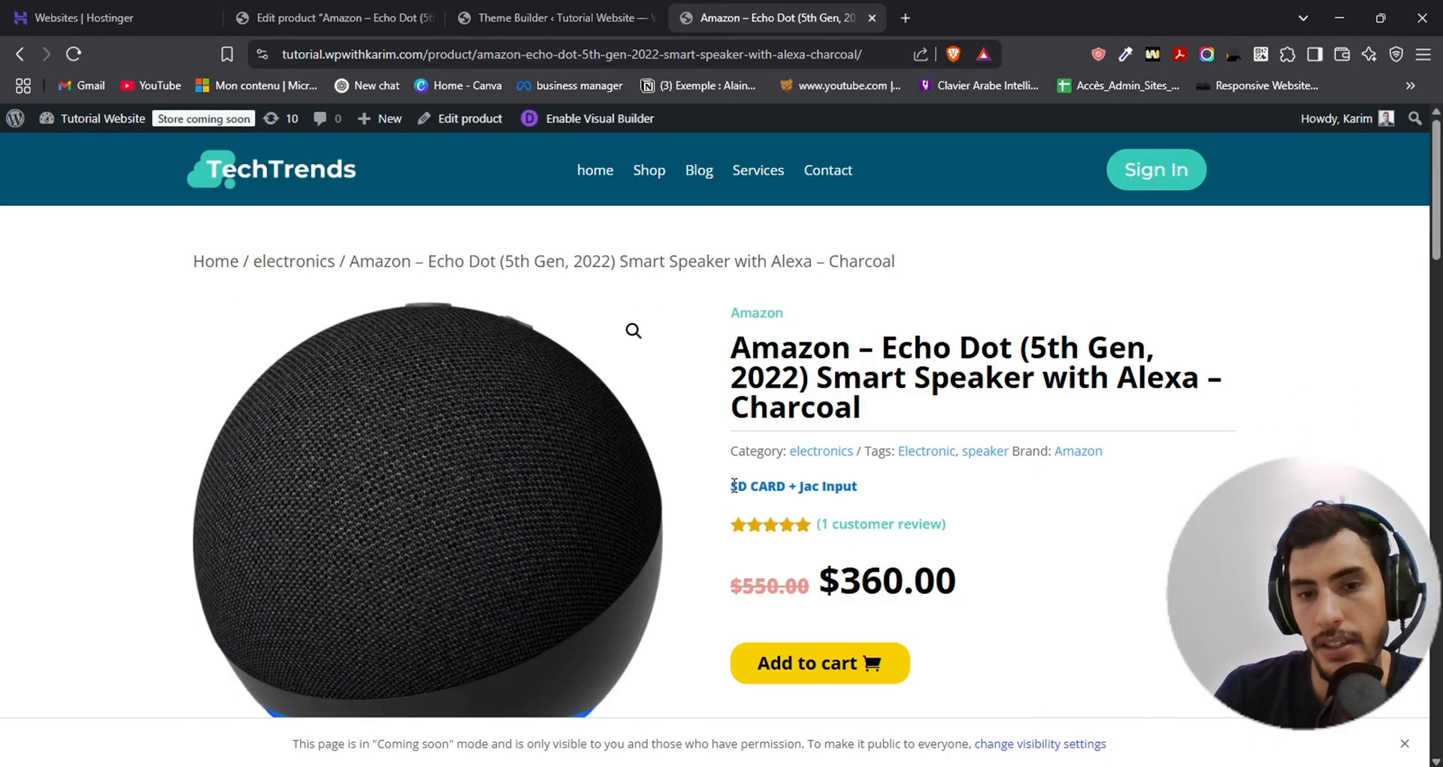
- Examine the tech specs line below the category and tags on the Echo Dot product page
left_click_drag(725, 485, 924, 499)
left_click(927, 500)
left_click_drag(731, 486, 908, 499)
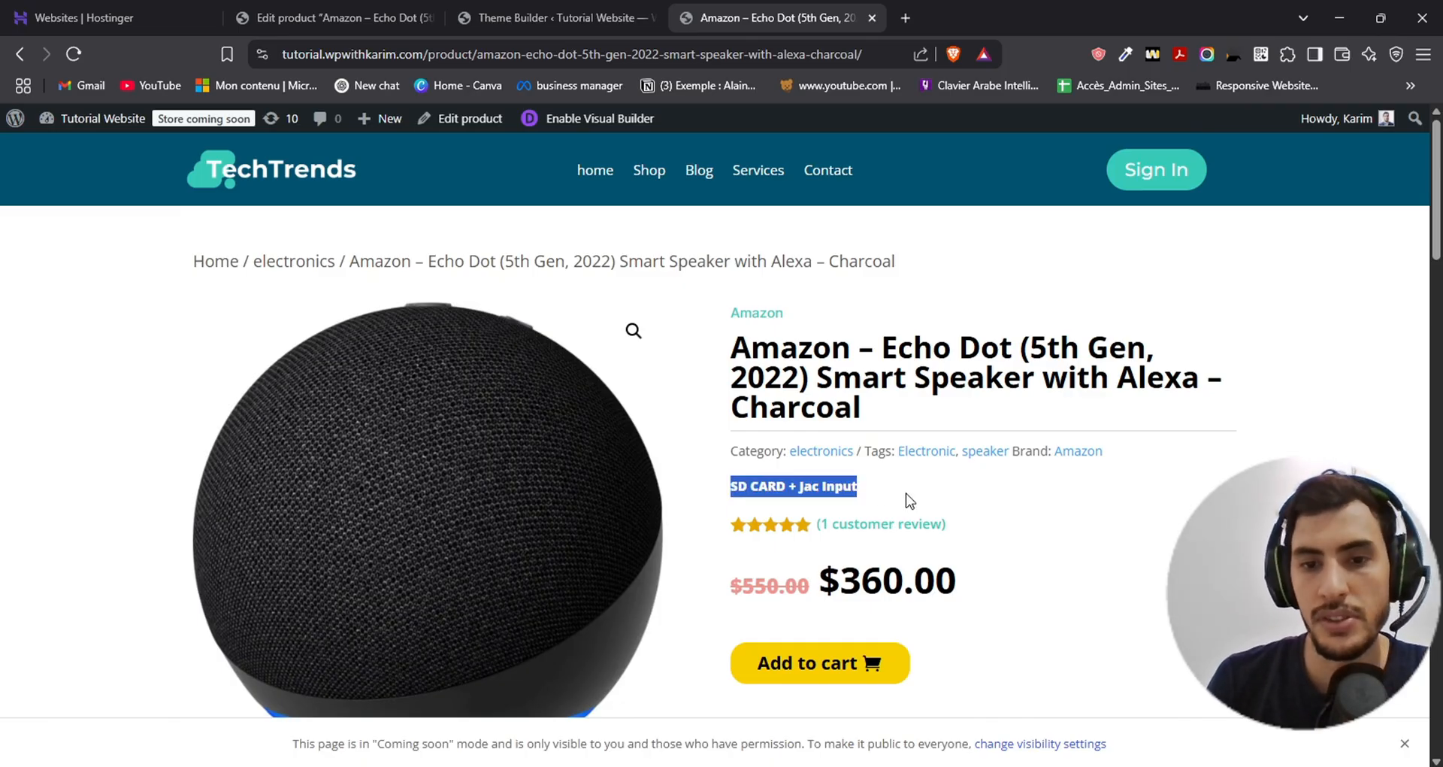
left_click(906, 499)
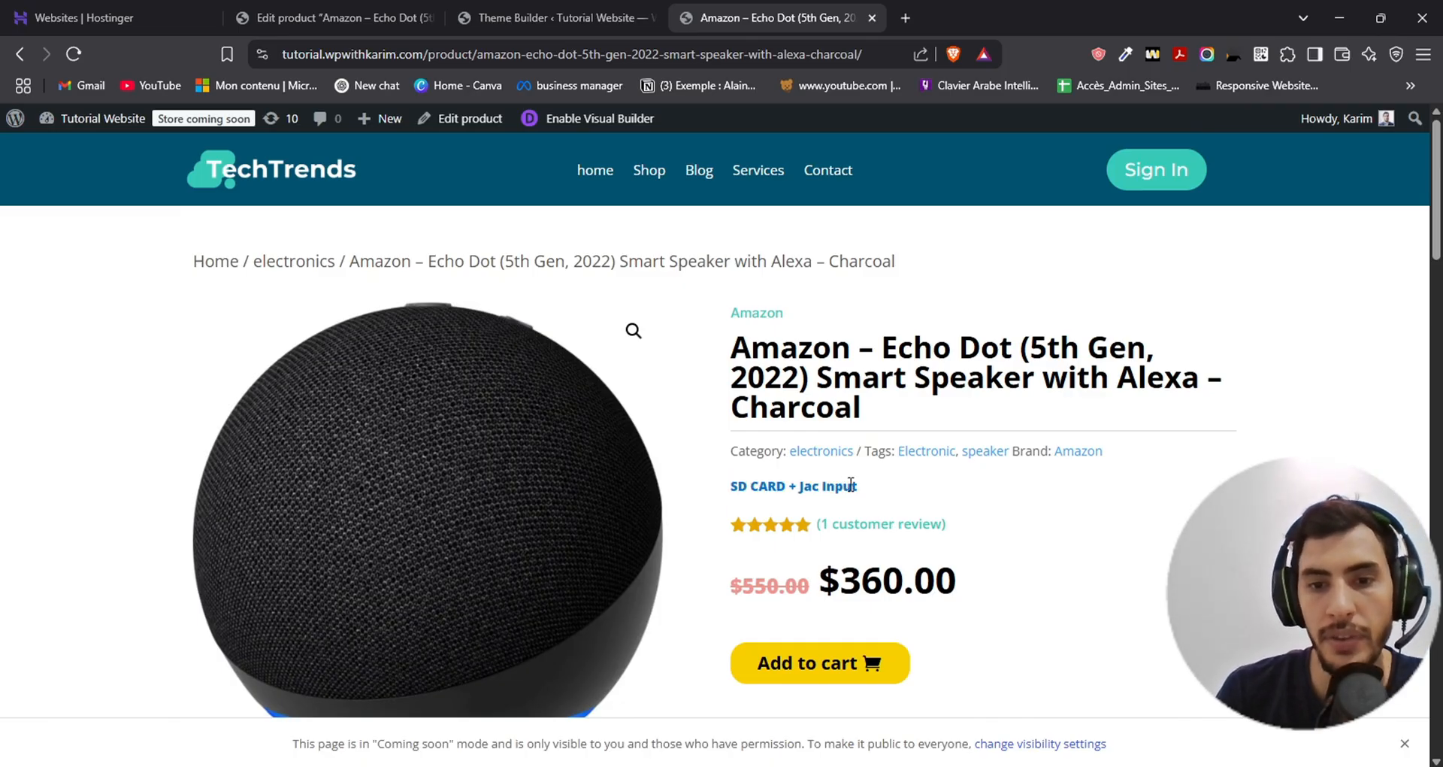
left_click_drag(728, 485, 868, 490)
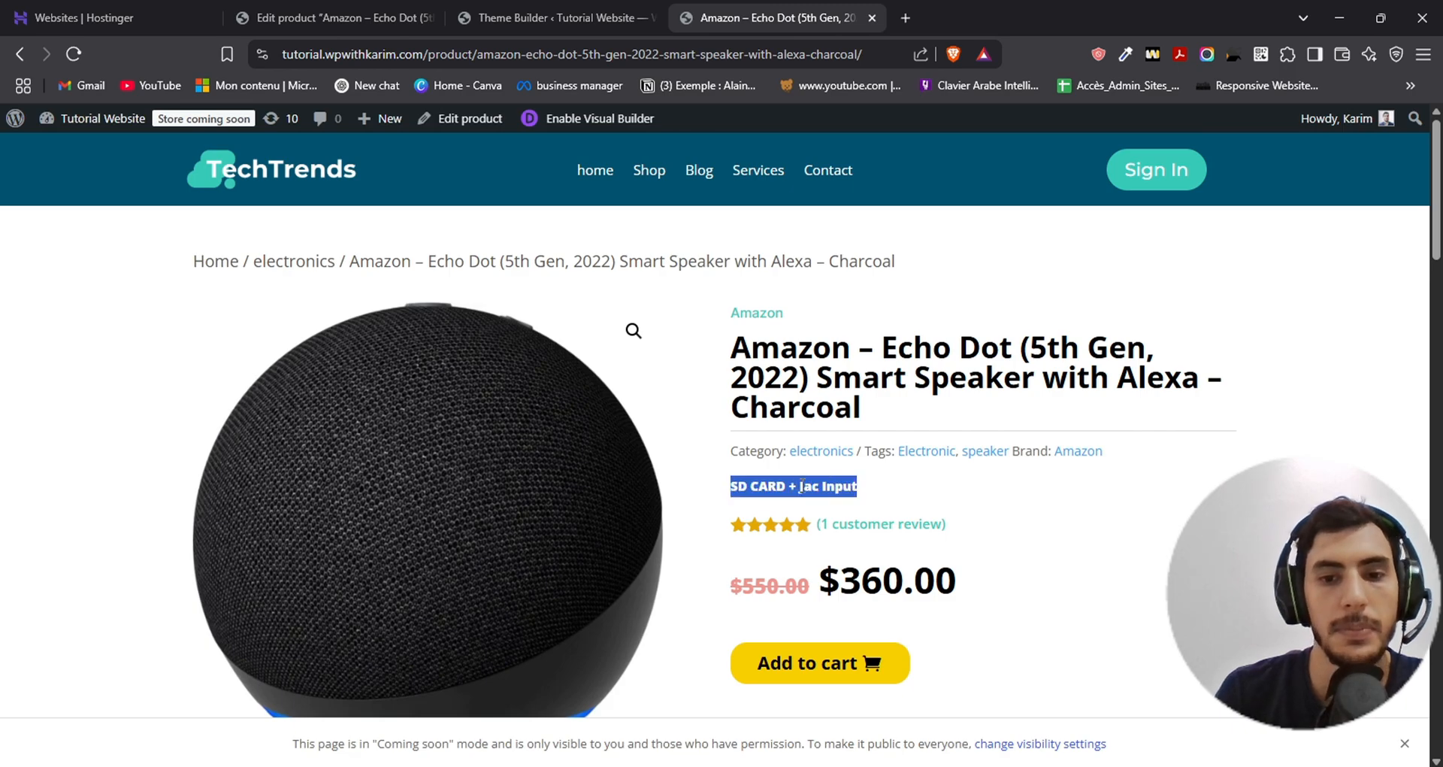
left_click(864, 489)
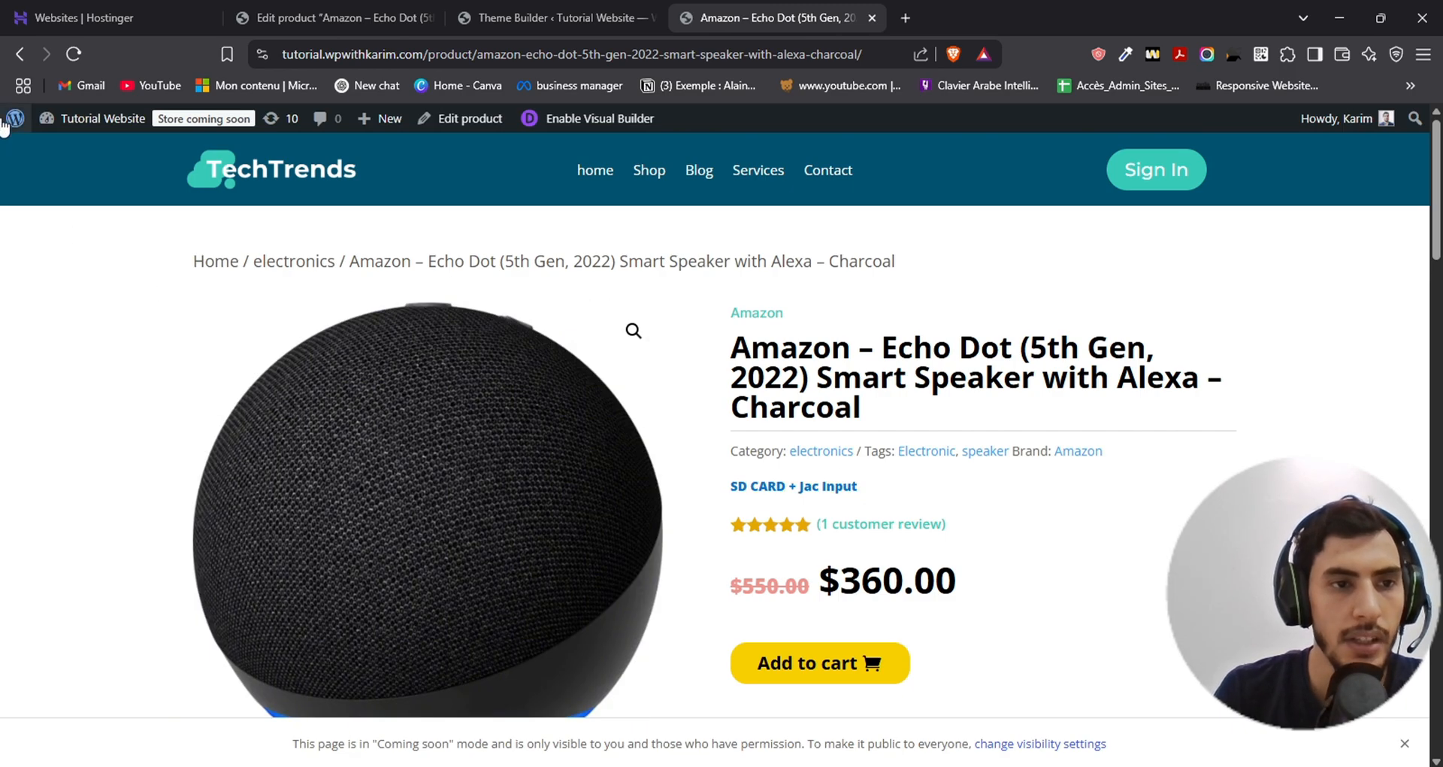
- Go to the site's WordPress admin and open the ACF field groups list
left_click(46, 148)
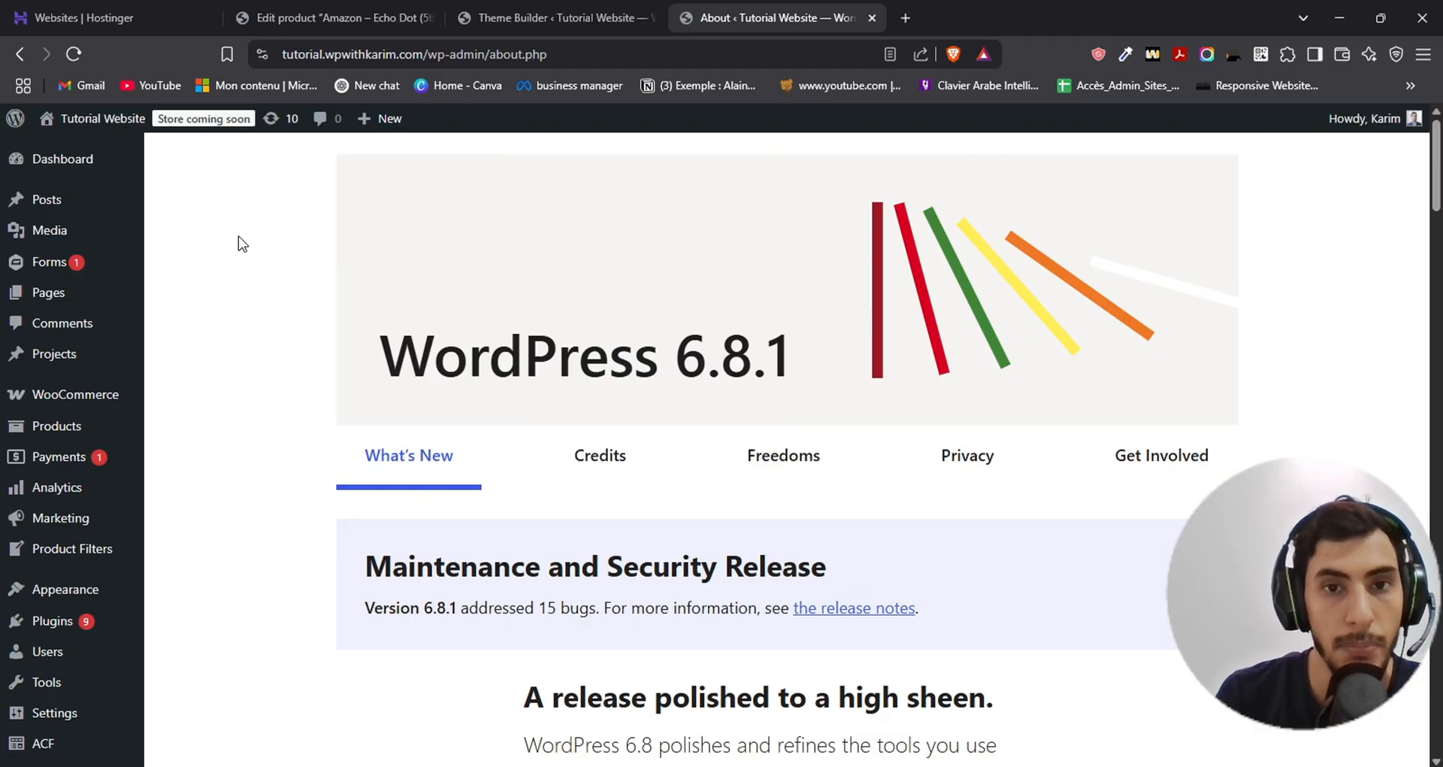
scroll(264, 323, "down", 6)
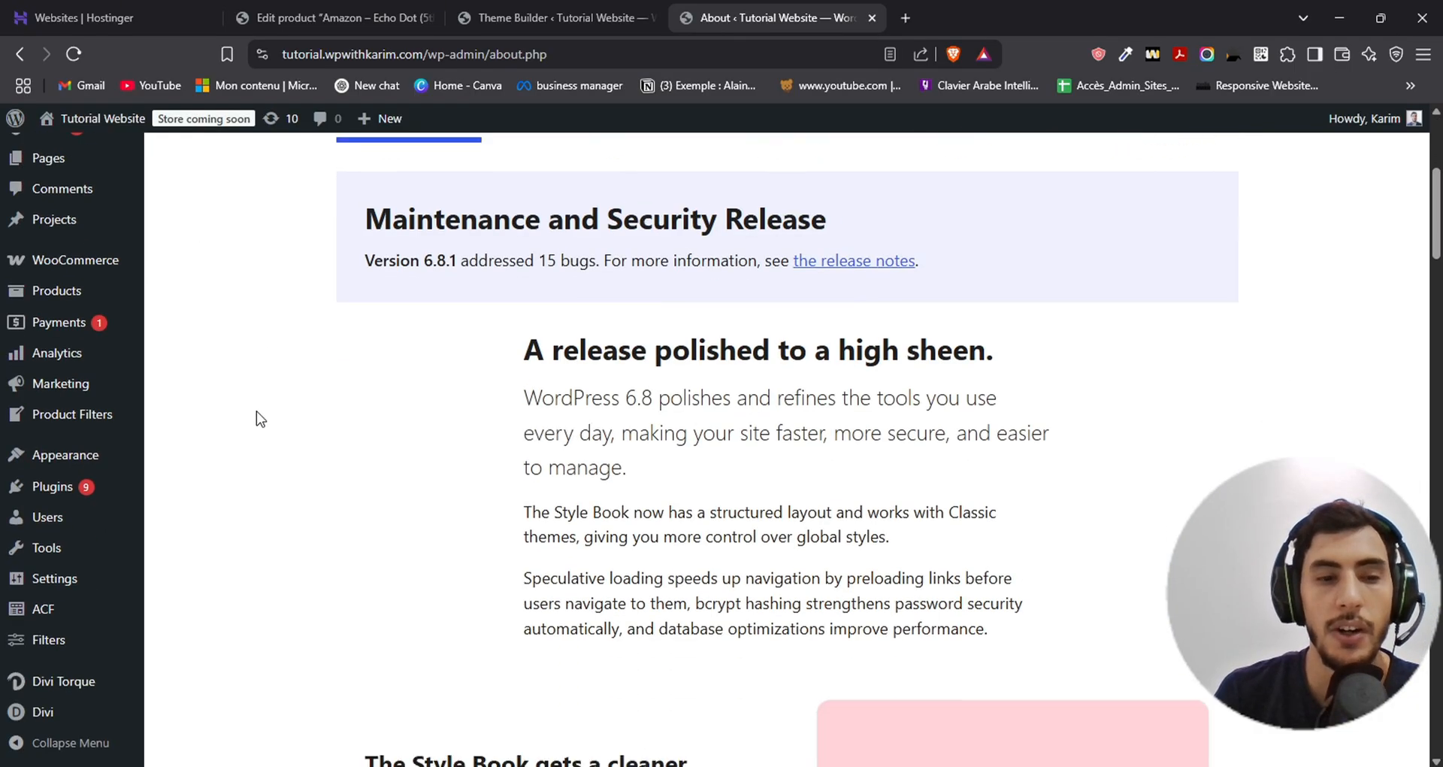
scroll(258, 418, "down", 7)
scroll(247, 404, "up", 13)
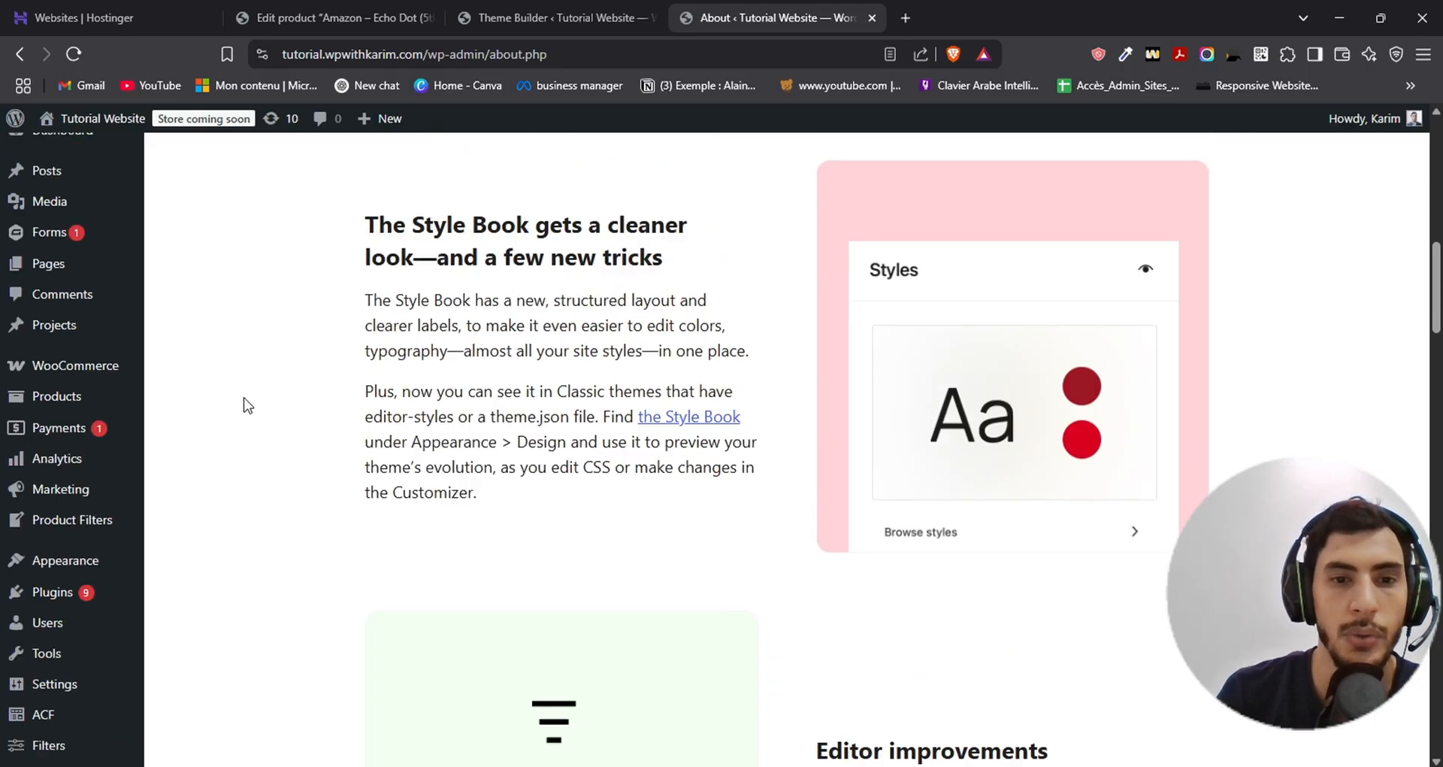
scroll(106, 417, "down", 1)
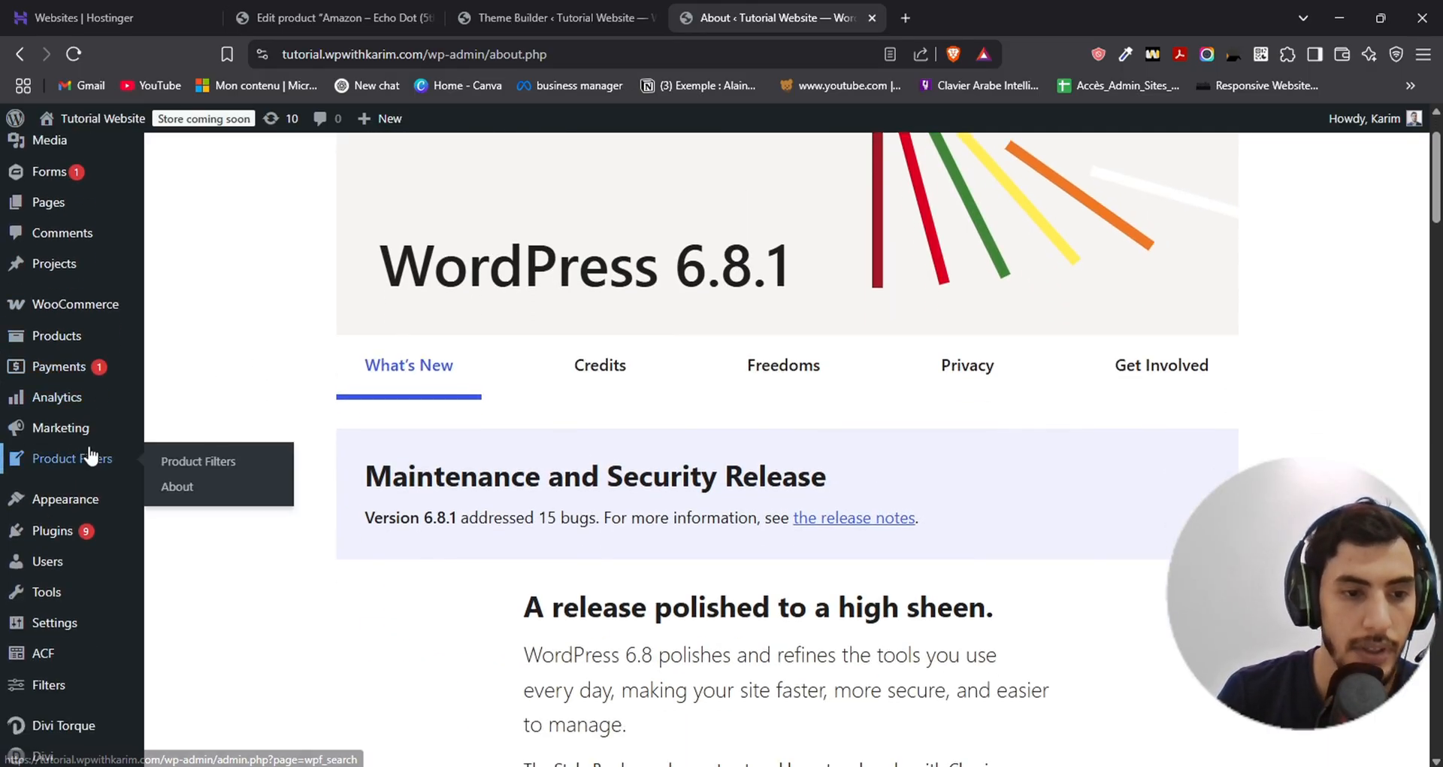
left_click(41, 656)
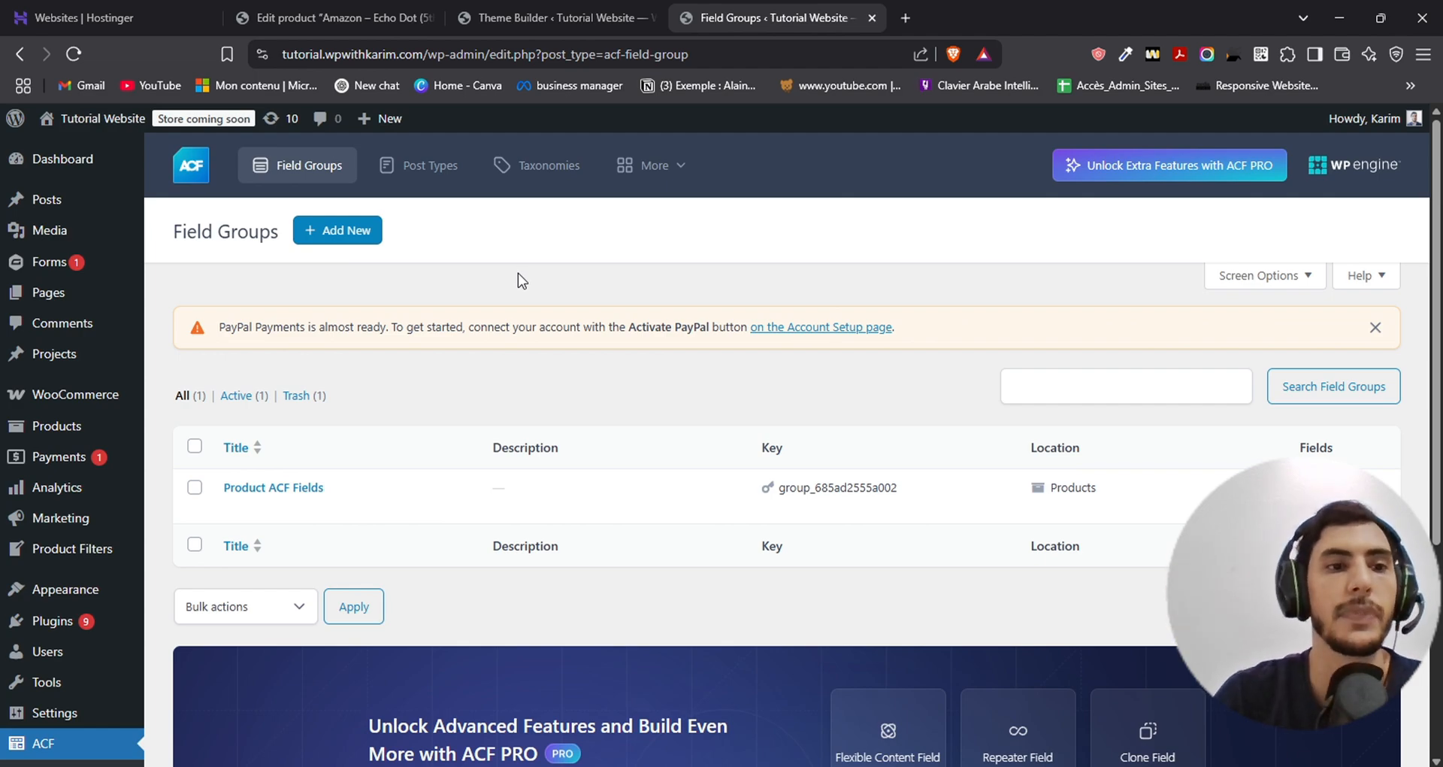
- Open the ACF post types list and start adding the first custom post type
mouse_move(34, 197)
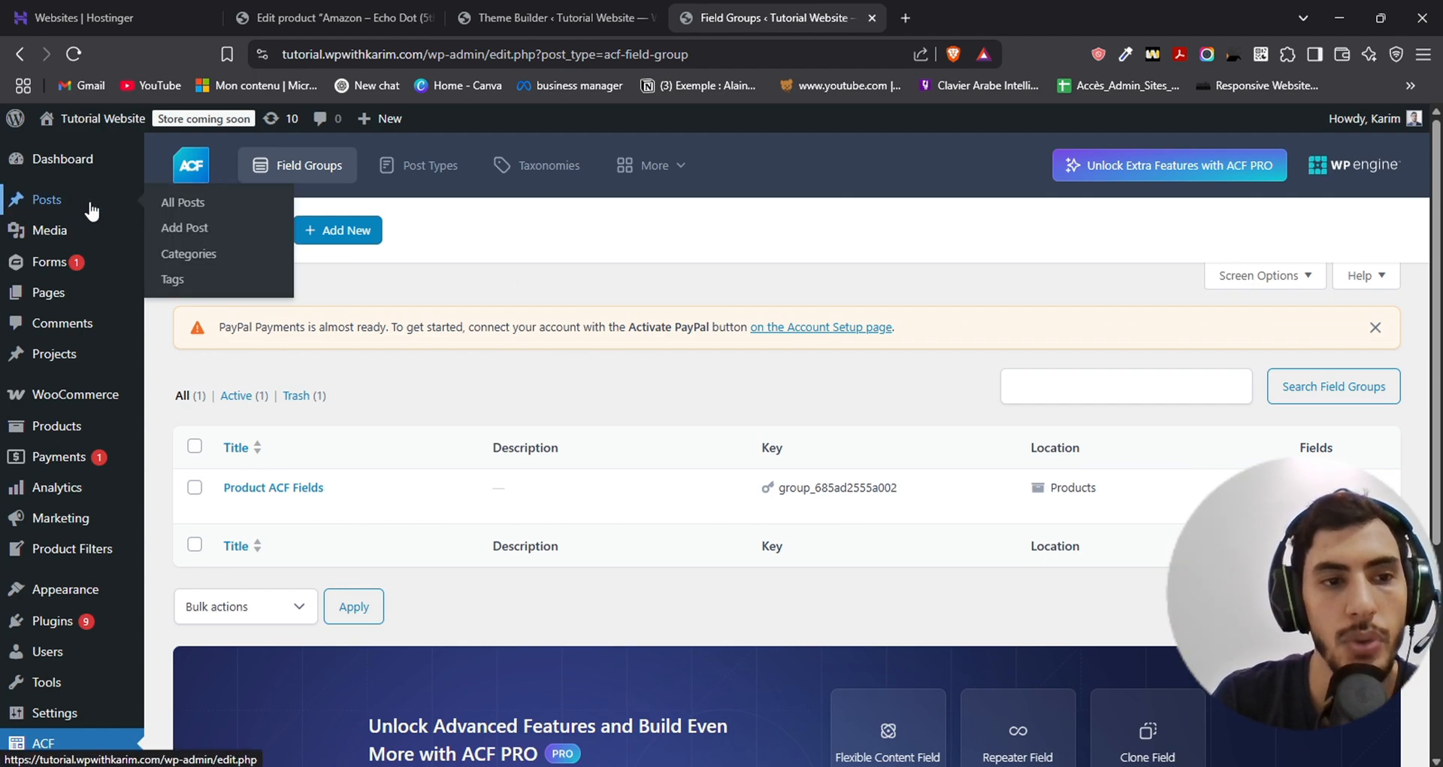
mouse_move(71, 237)
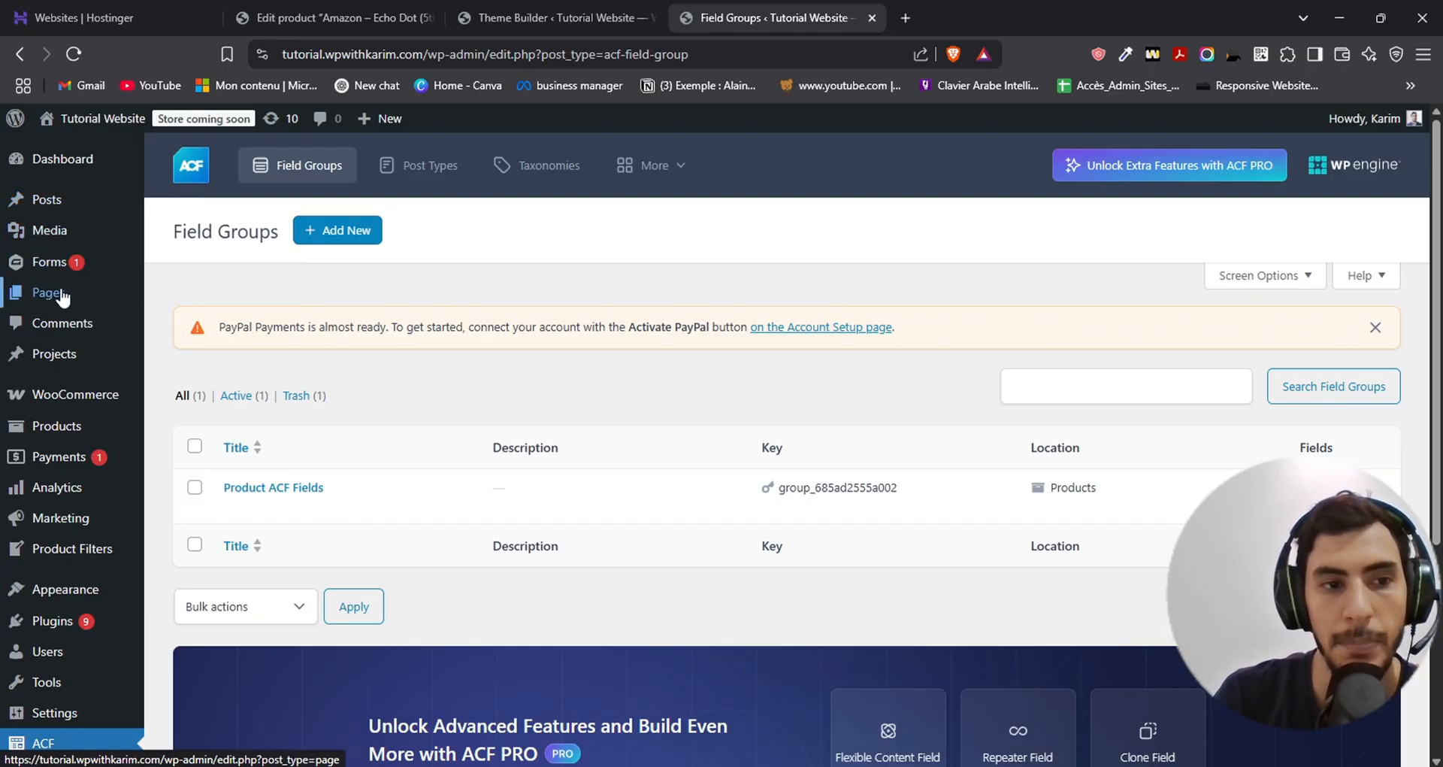
mouse_move(49, 297)
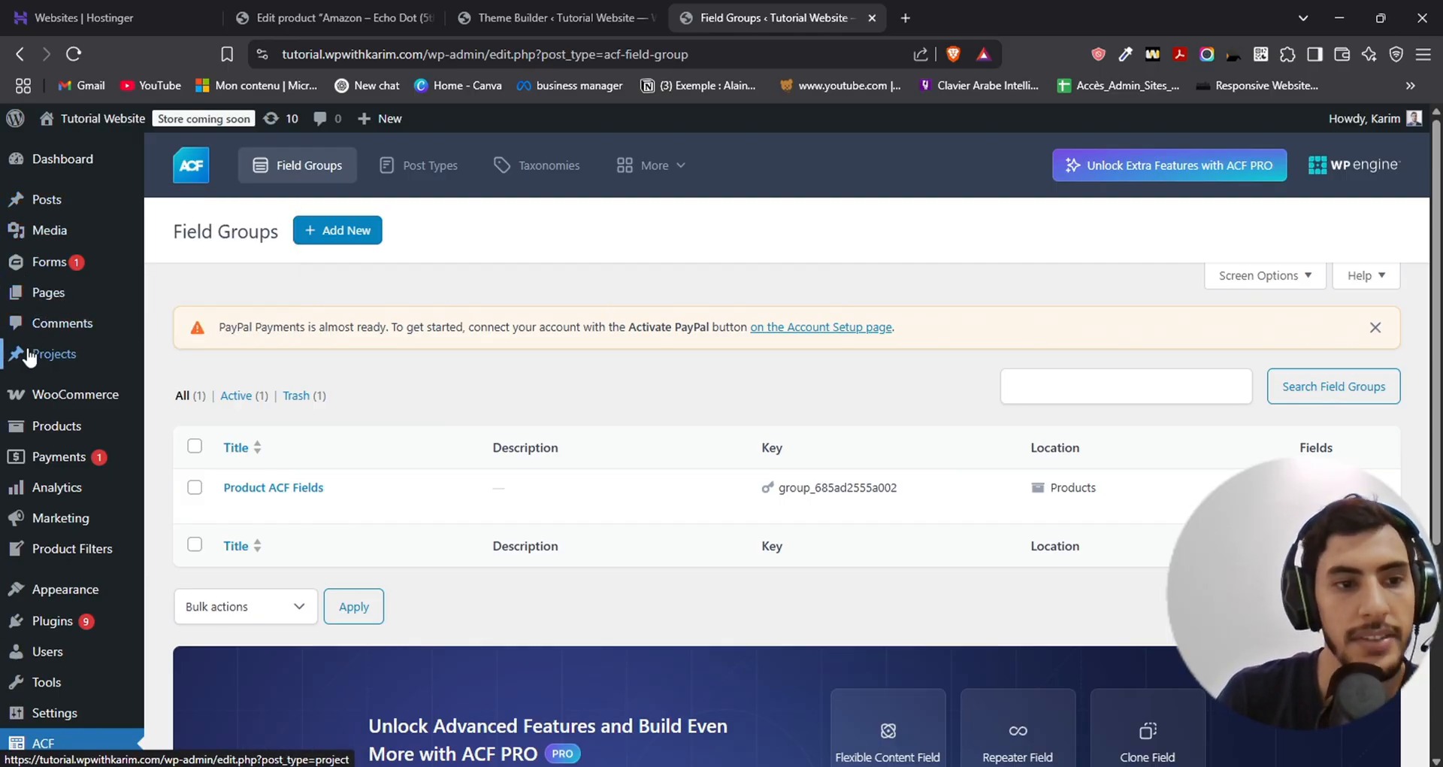
mouse_move(46, 360)
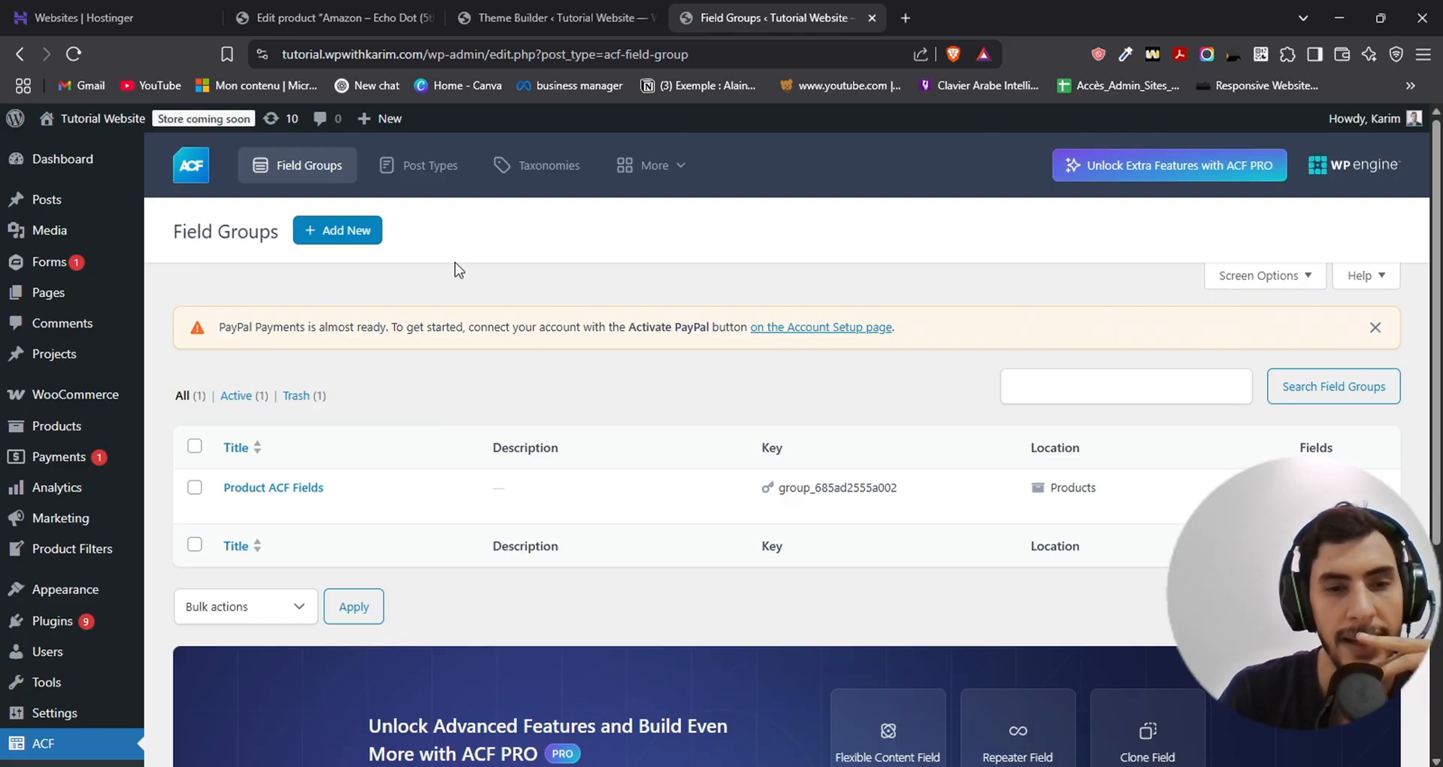
left_click(415, 168)
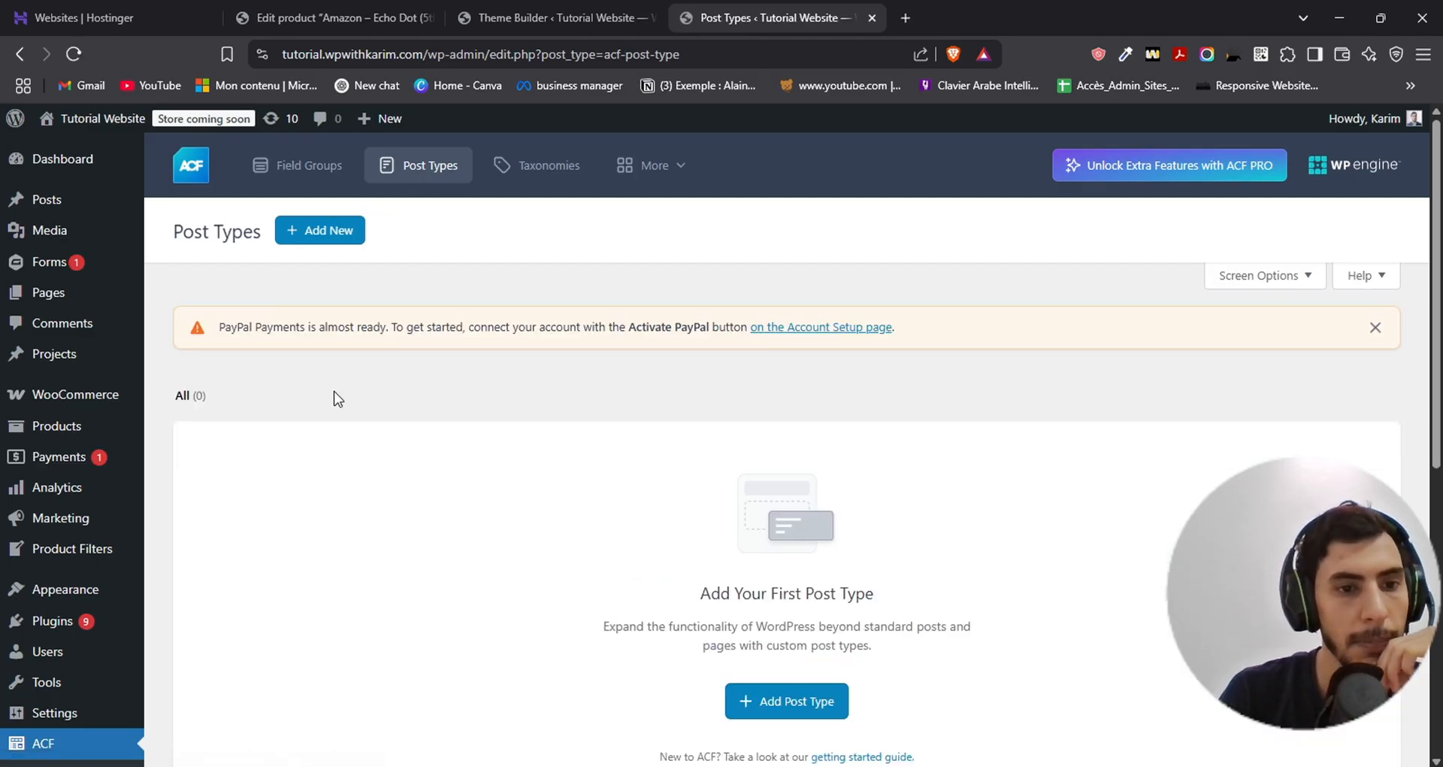
scroll(406, 337, "down", 4)
left_click(759, 429)
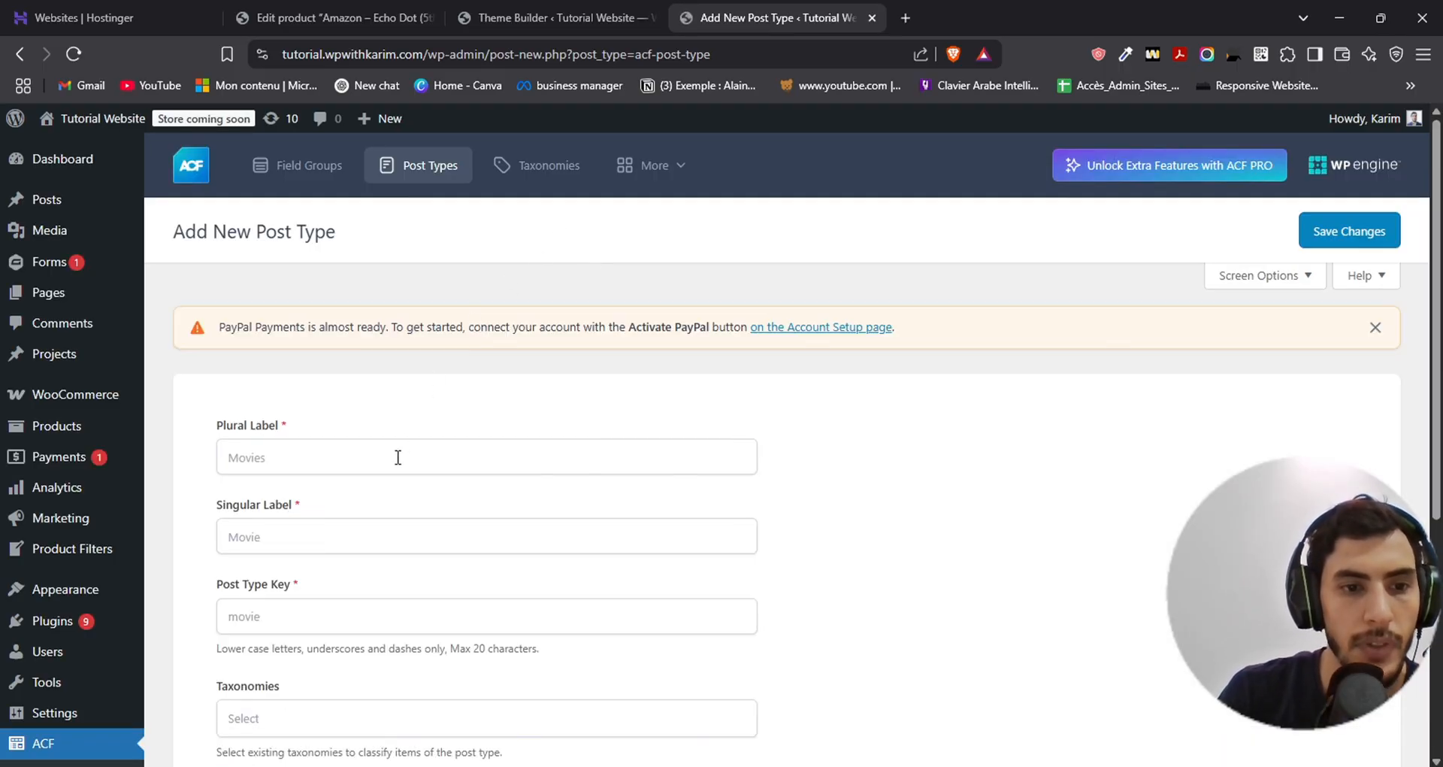
- Set the new post type's plural label to Movies, its singular label to Movie and its post type key to movie
left_click(398, 457)
scroll(368, 360, "down", 3)
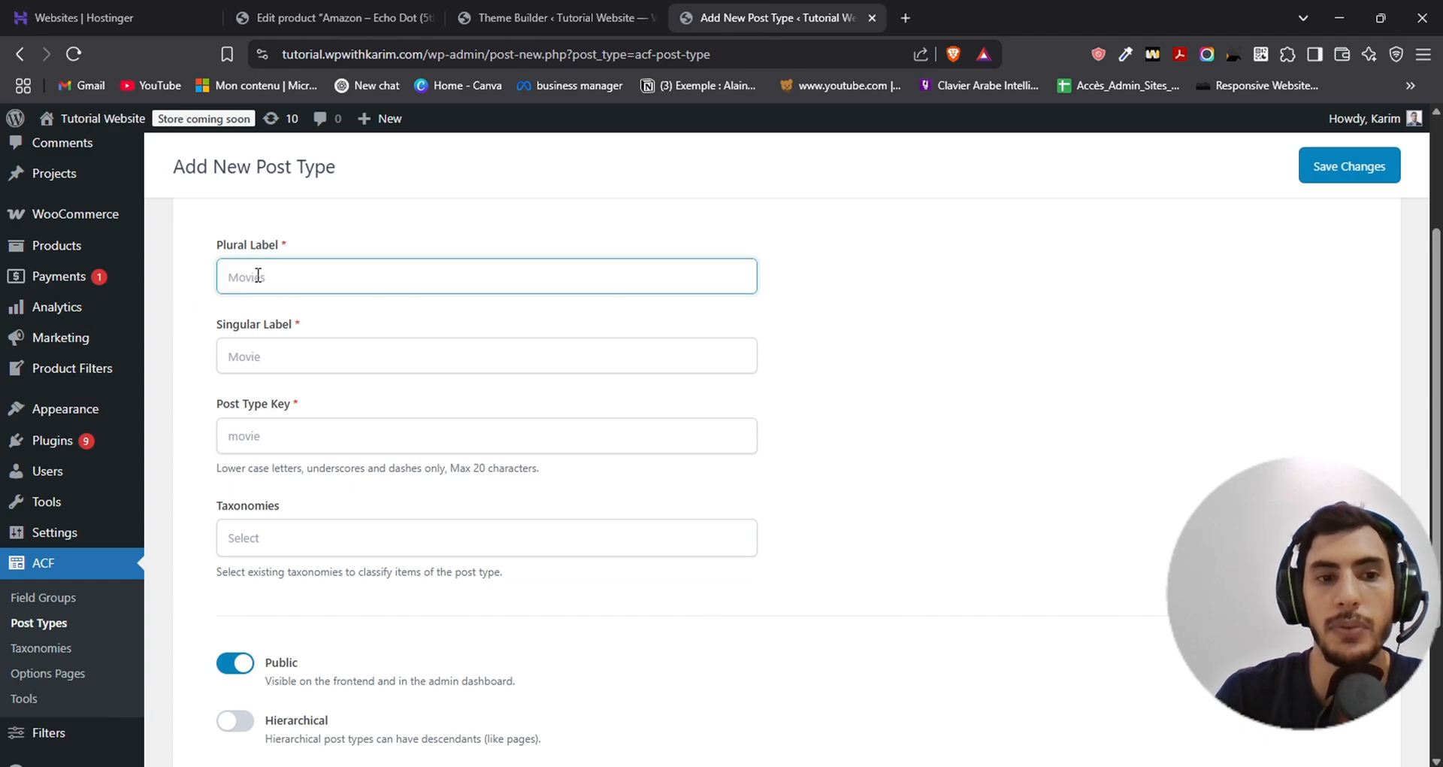
type("Movies")
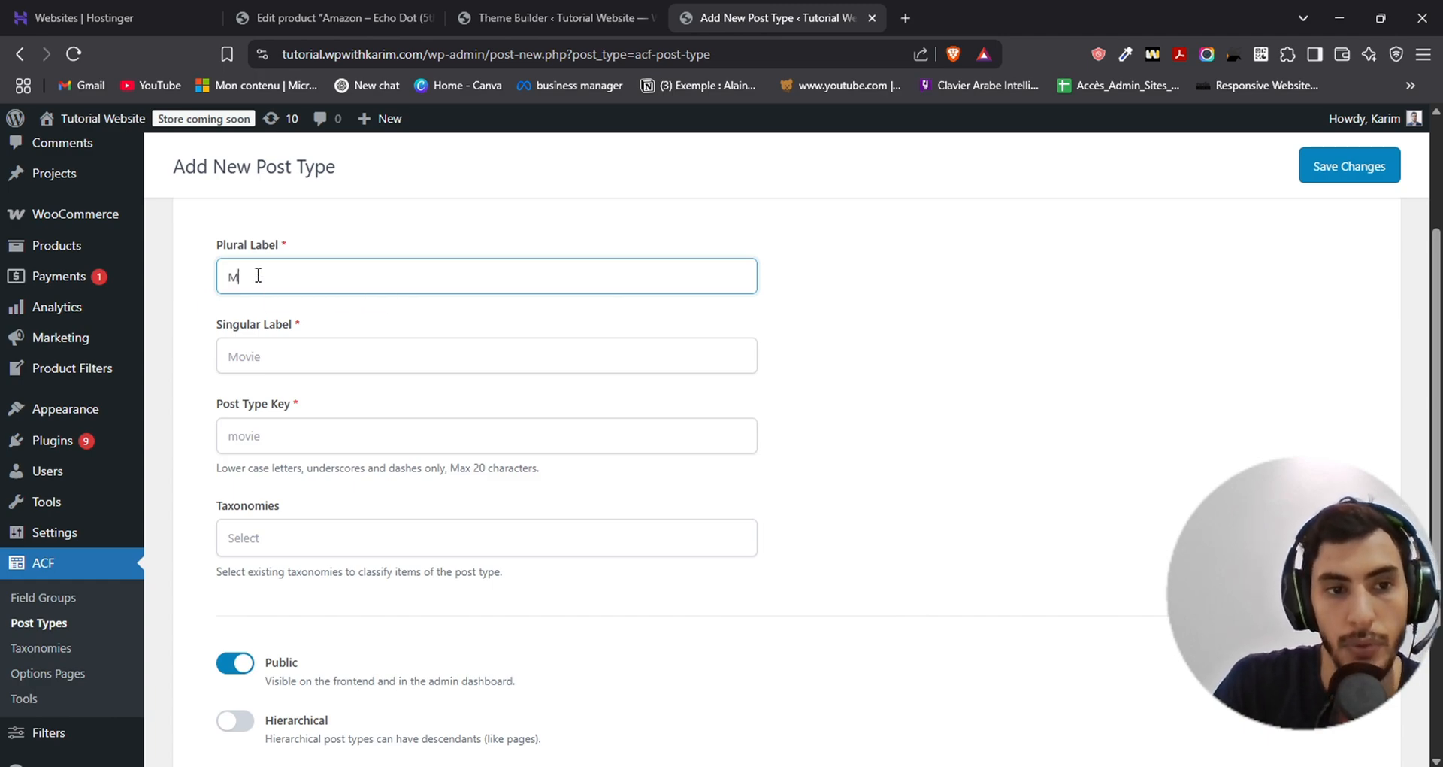
left_click(266, 353)
type("M")
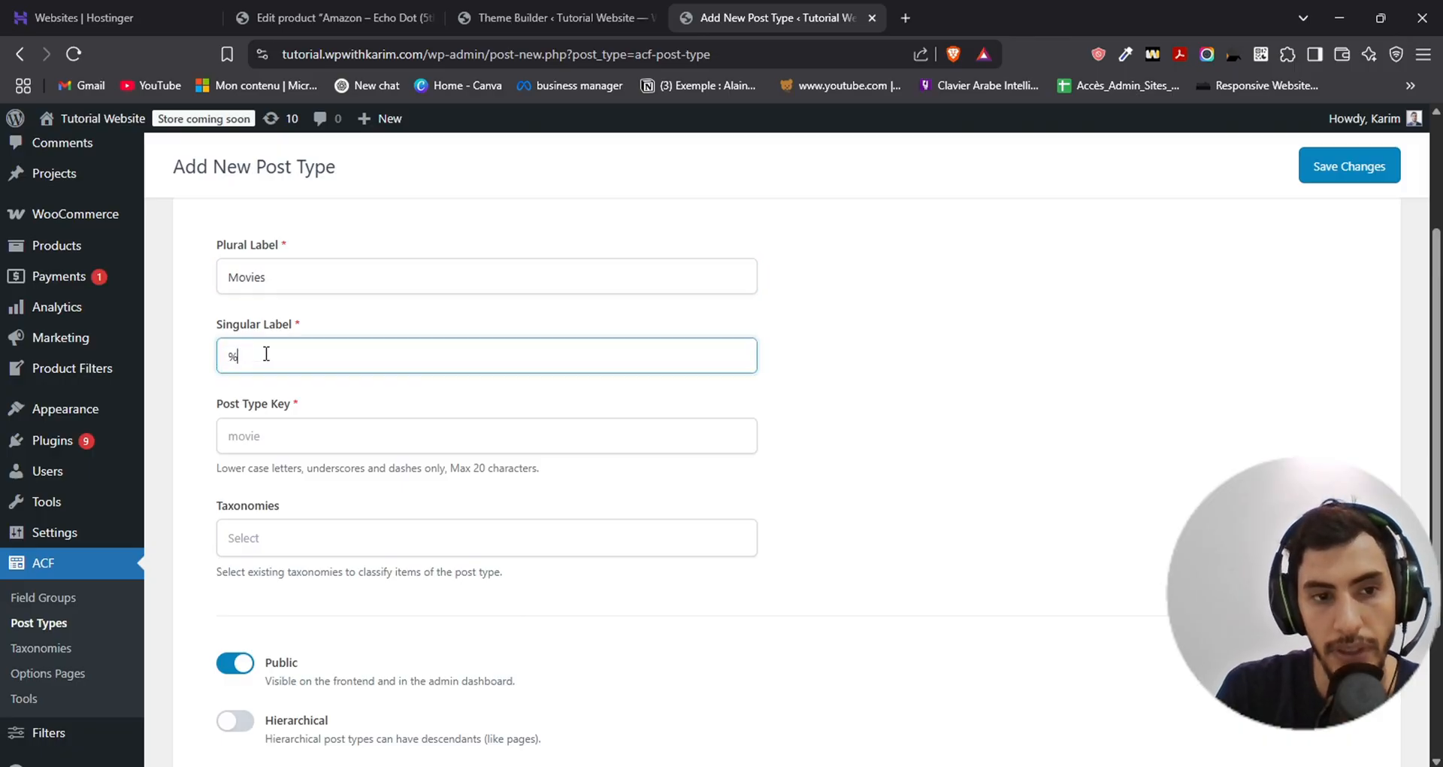
key("BackSpace")
type("Mo")
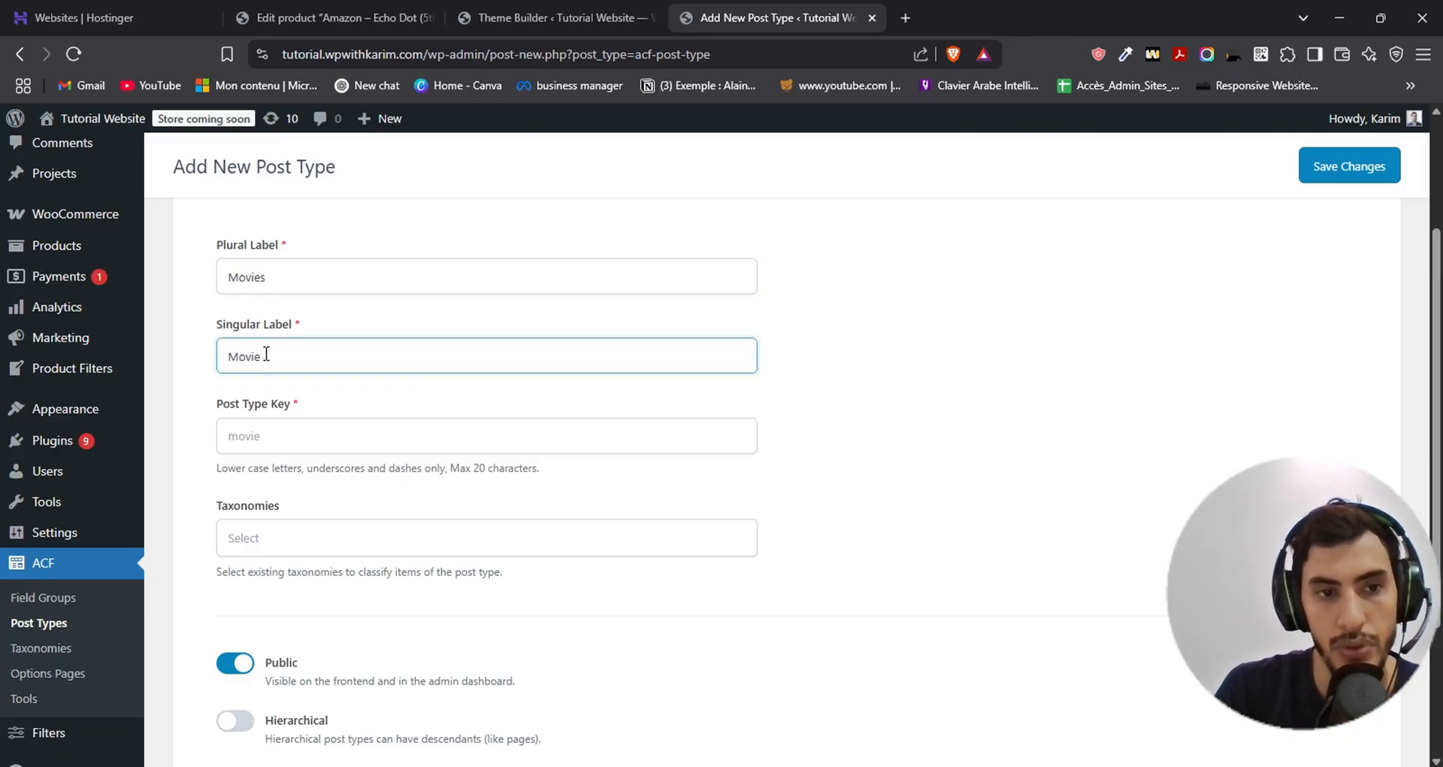
type("vie")
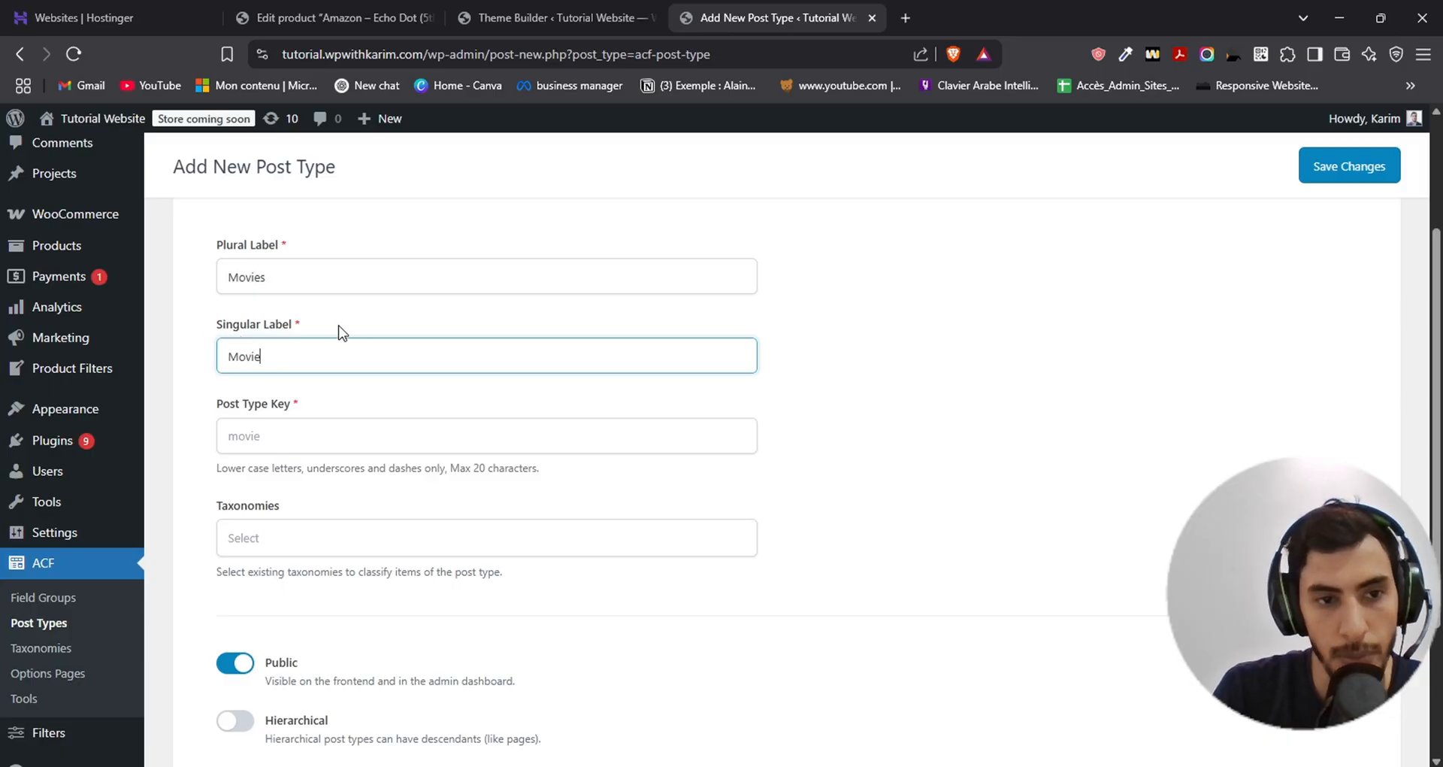
scroll(199, 349, "down", 1)
left_click(308, 330)
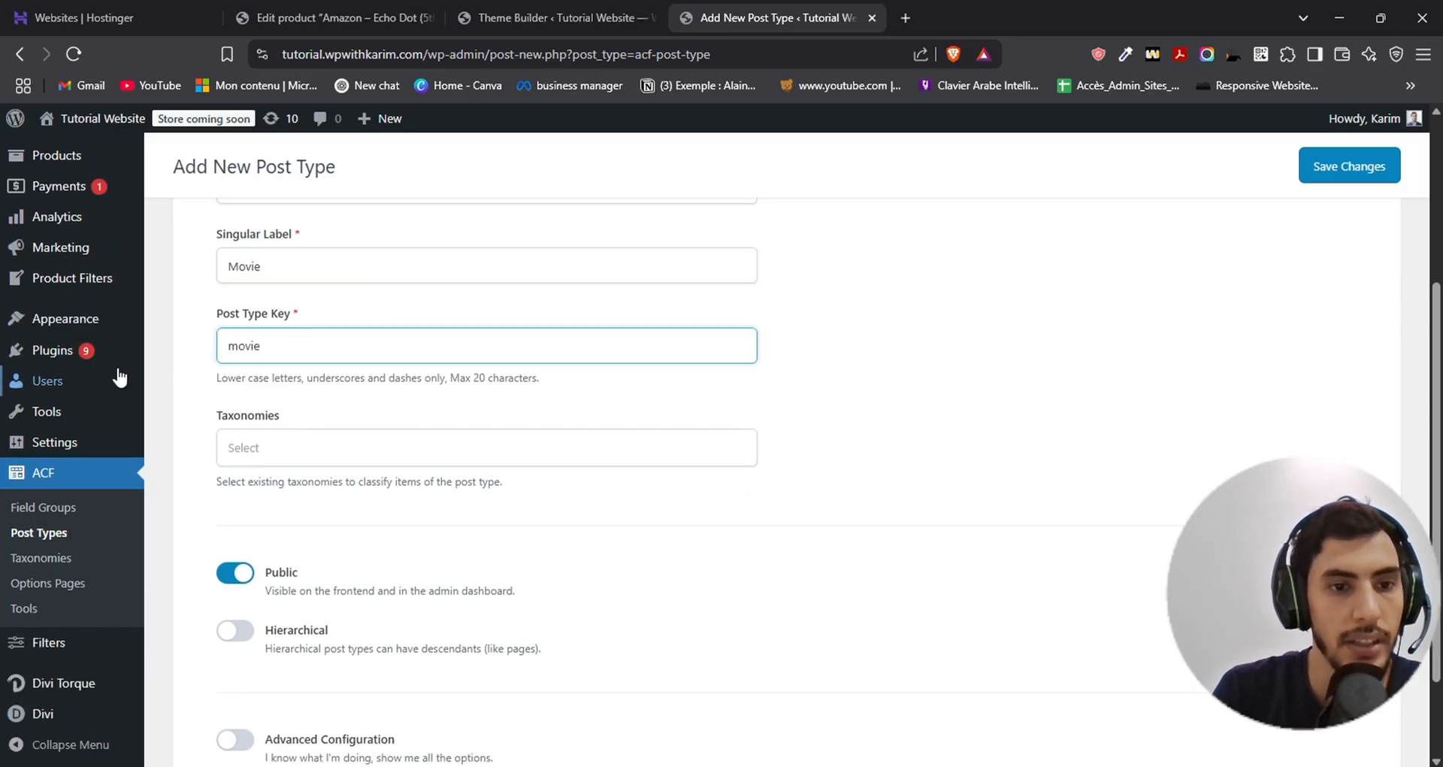
left_click(196, 361)
- Assign the Category (category) and Tags taxonomies to the new Movies post type
scroll(399, 314, "down", 1)
left_click(399, 315)
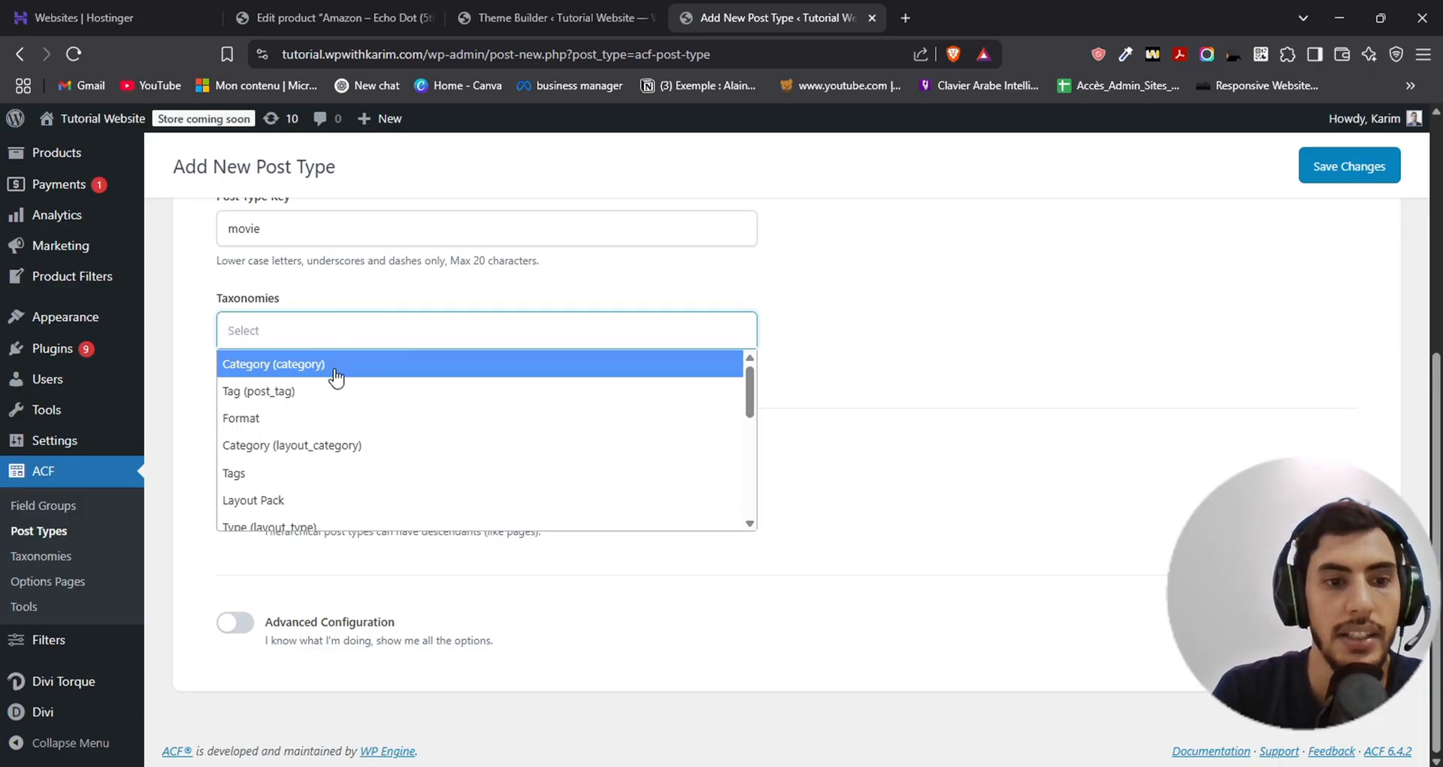
scroll(413, 473, "down", 1)
scroll(398, 470, "up", 2)
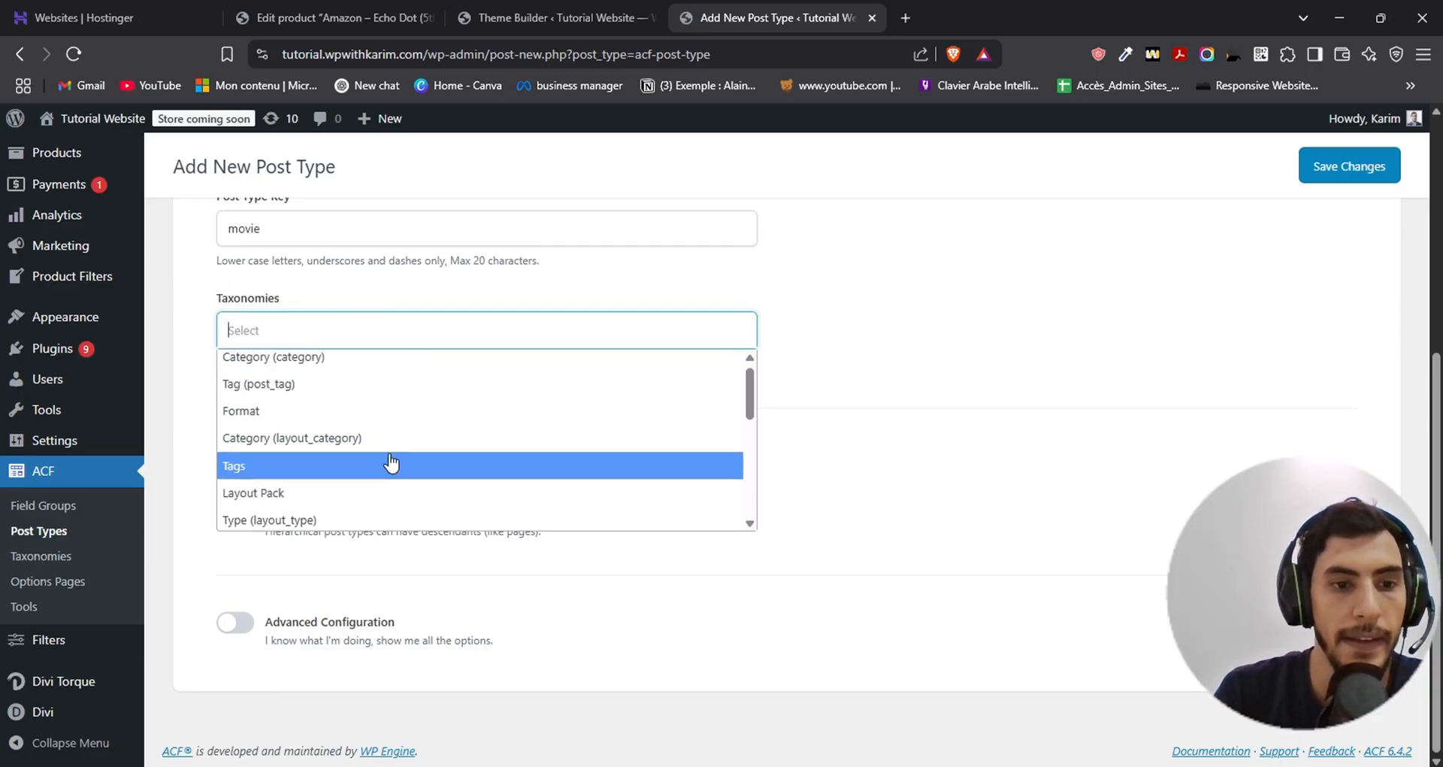
left_click(263, 362)
left_click(458, 331)
scroll(328, 422, "up", 4)
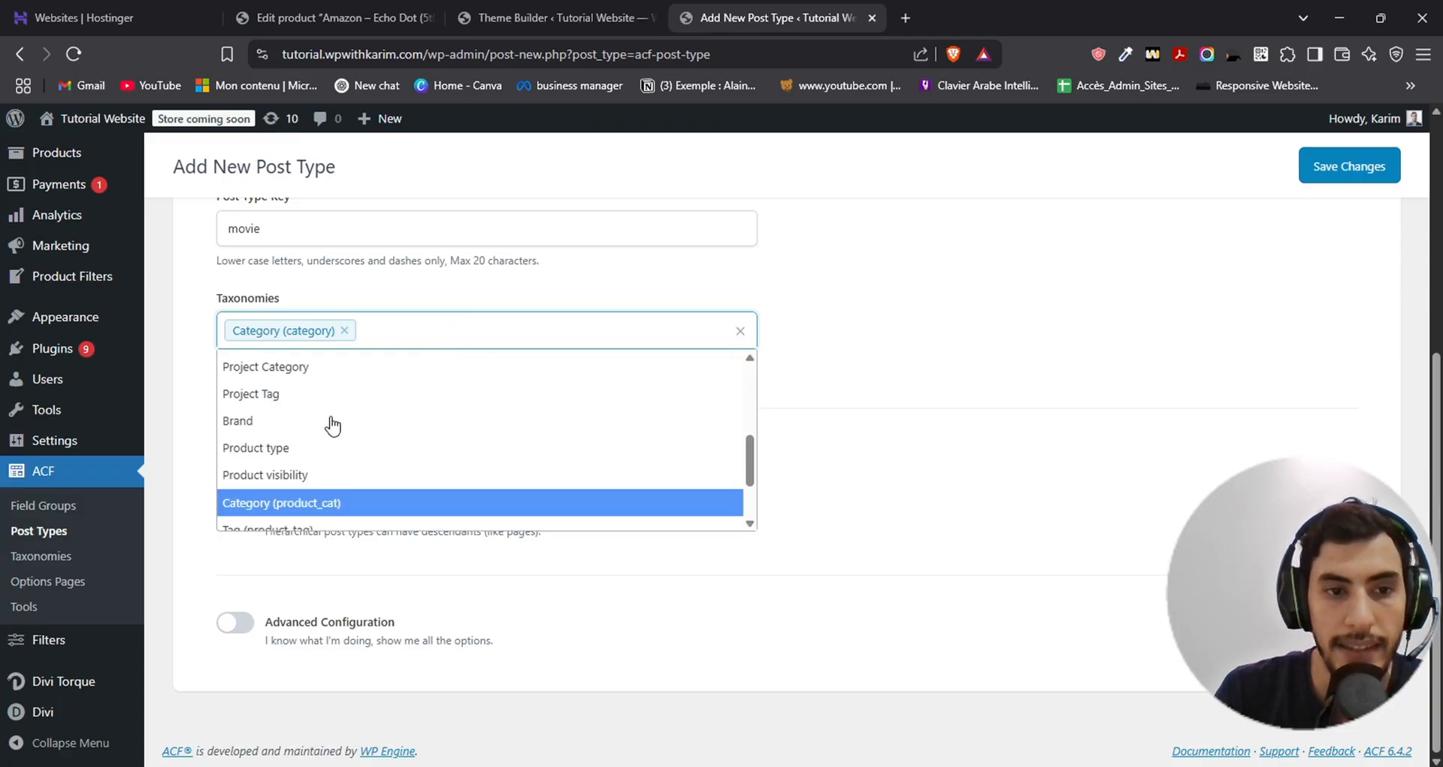
left_click(281, 449)
left_click(186, 343)
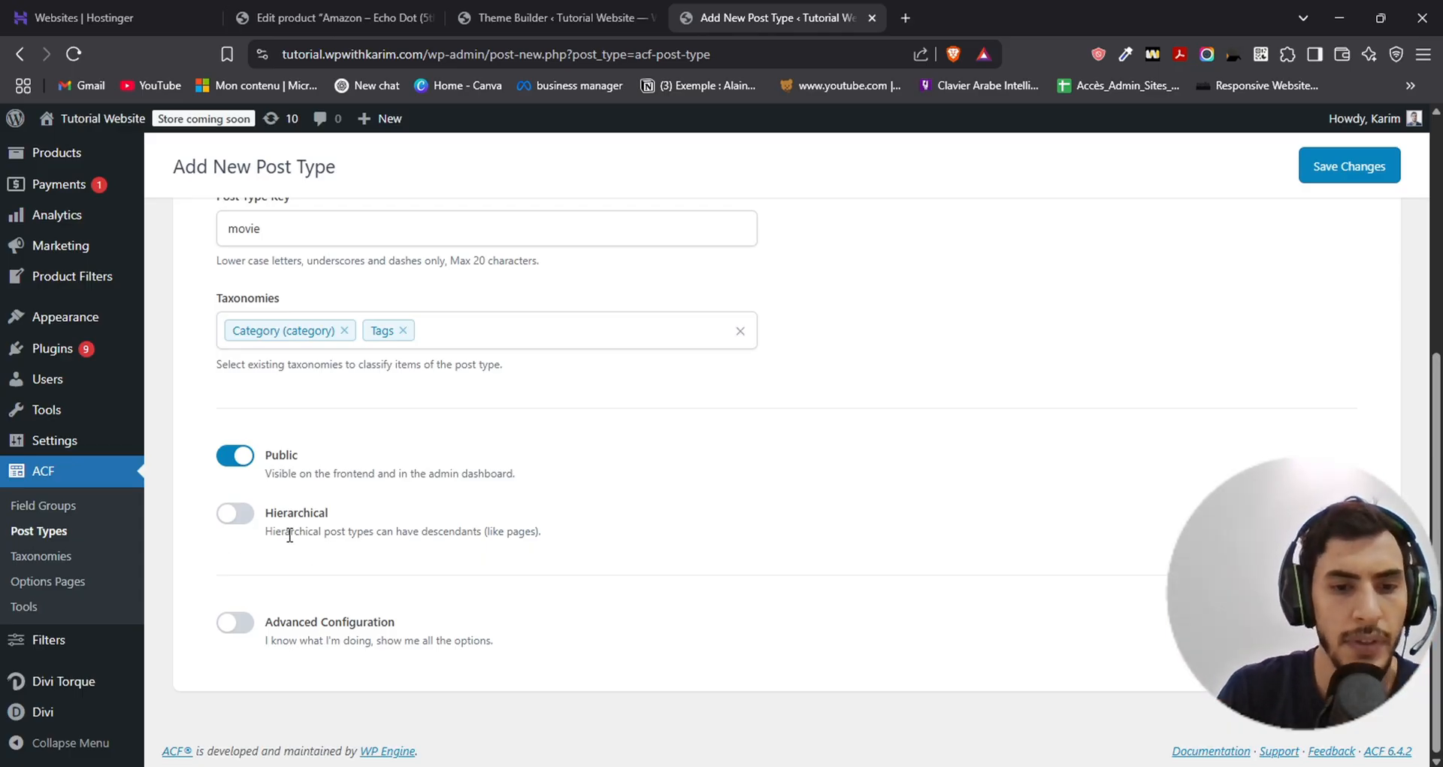
- Review the remaining Movies post type settings and save the post type
scroll(818, 655, "up", 5)
scroll(819, 634, "down", 5)
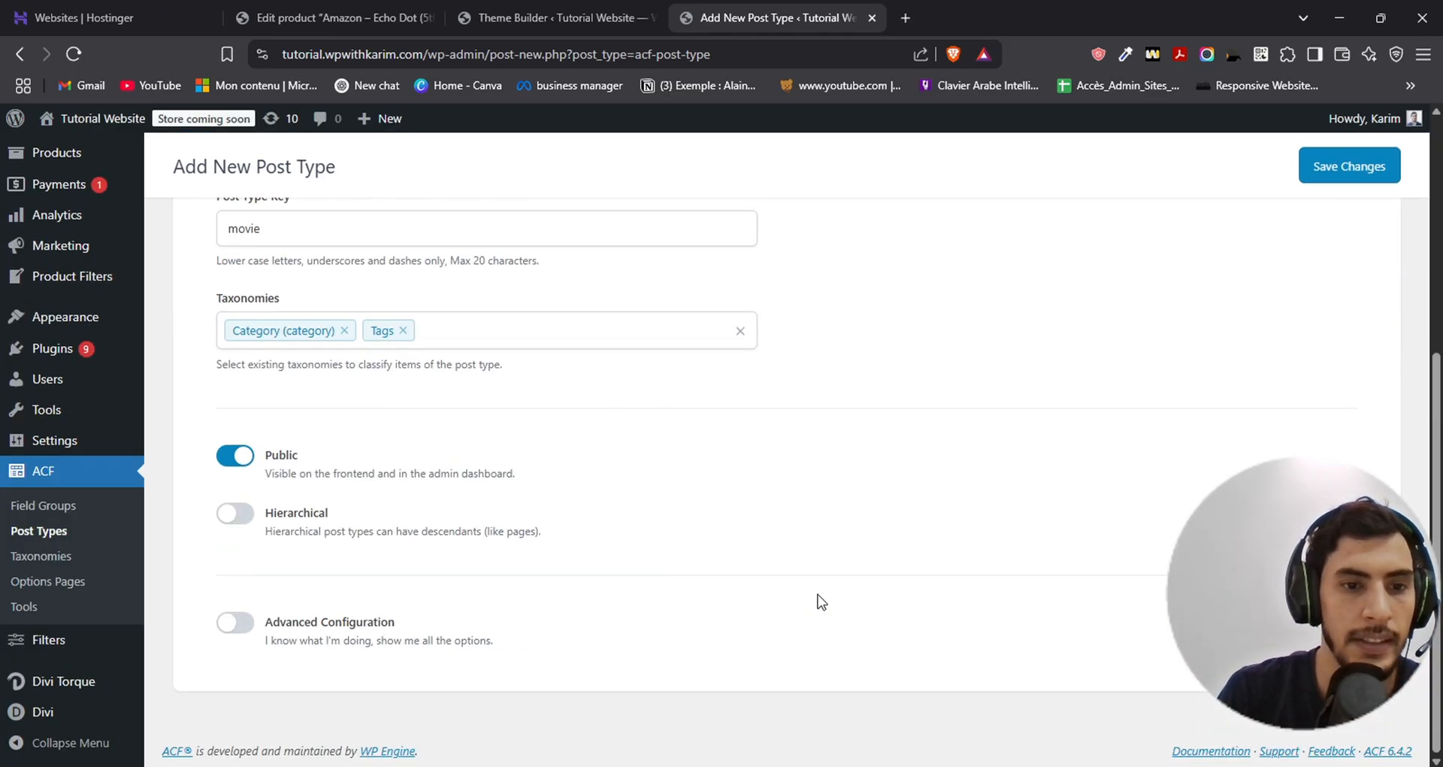
scroll(858, 604, "up", 5)
scroll(869, 593, "down", 5)
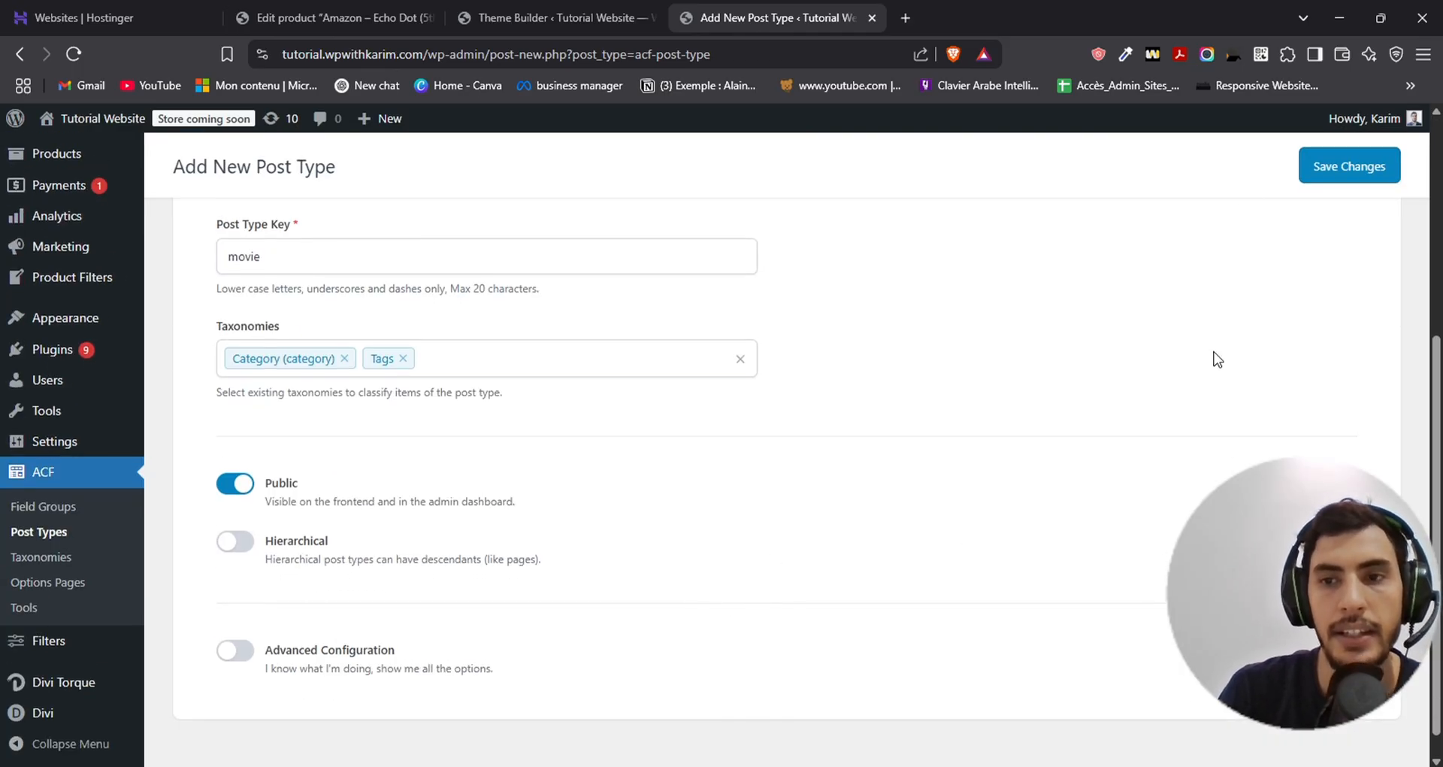
scroll(1225, 331, "up", 5)
left_click(1349, 233)
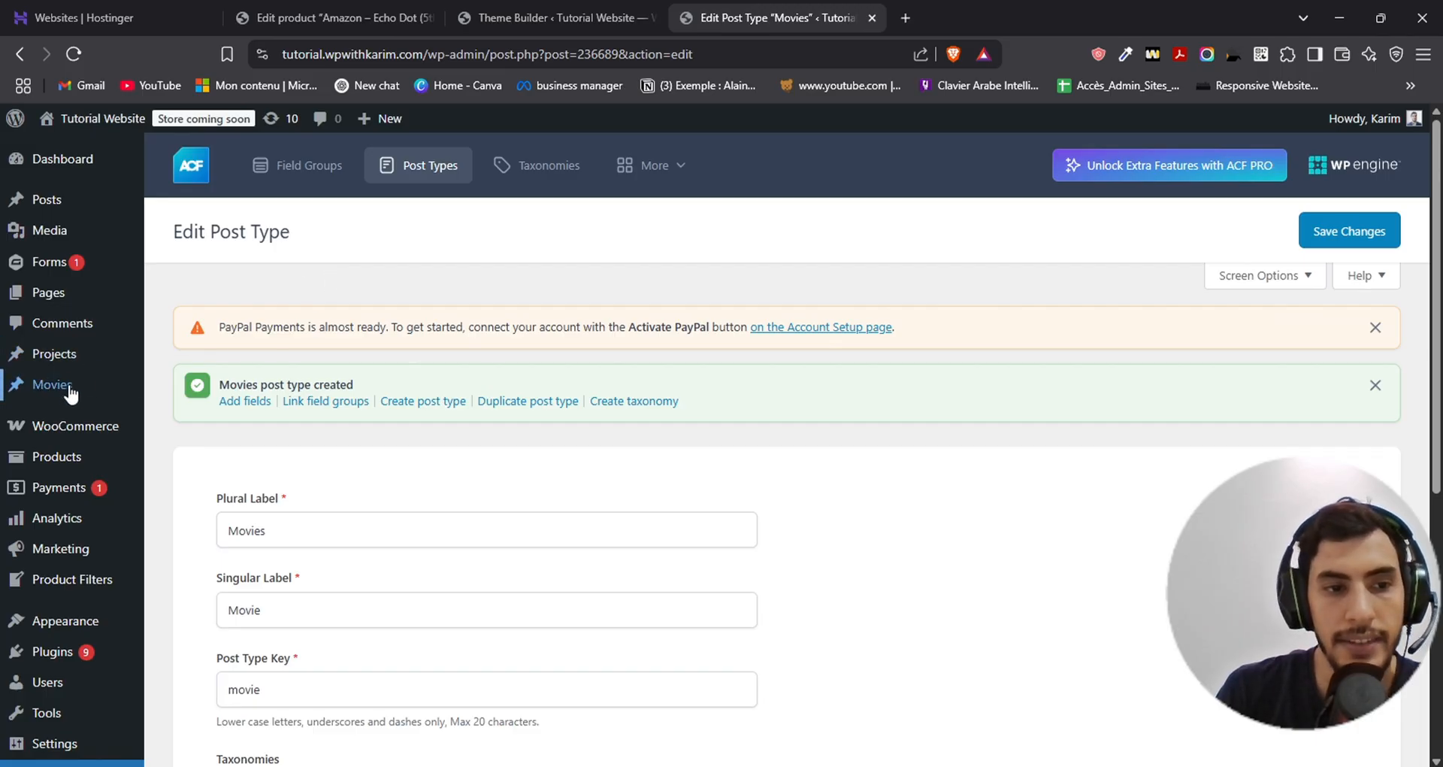
- Open the list of all movies, start a new movie and place the cursor in its empty content paragraph
mouse_move(36, 389)
left_click(184, 385)
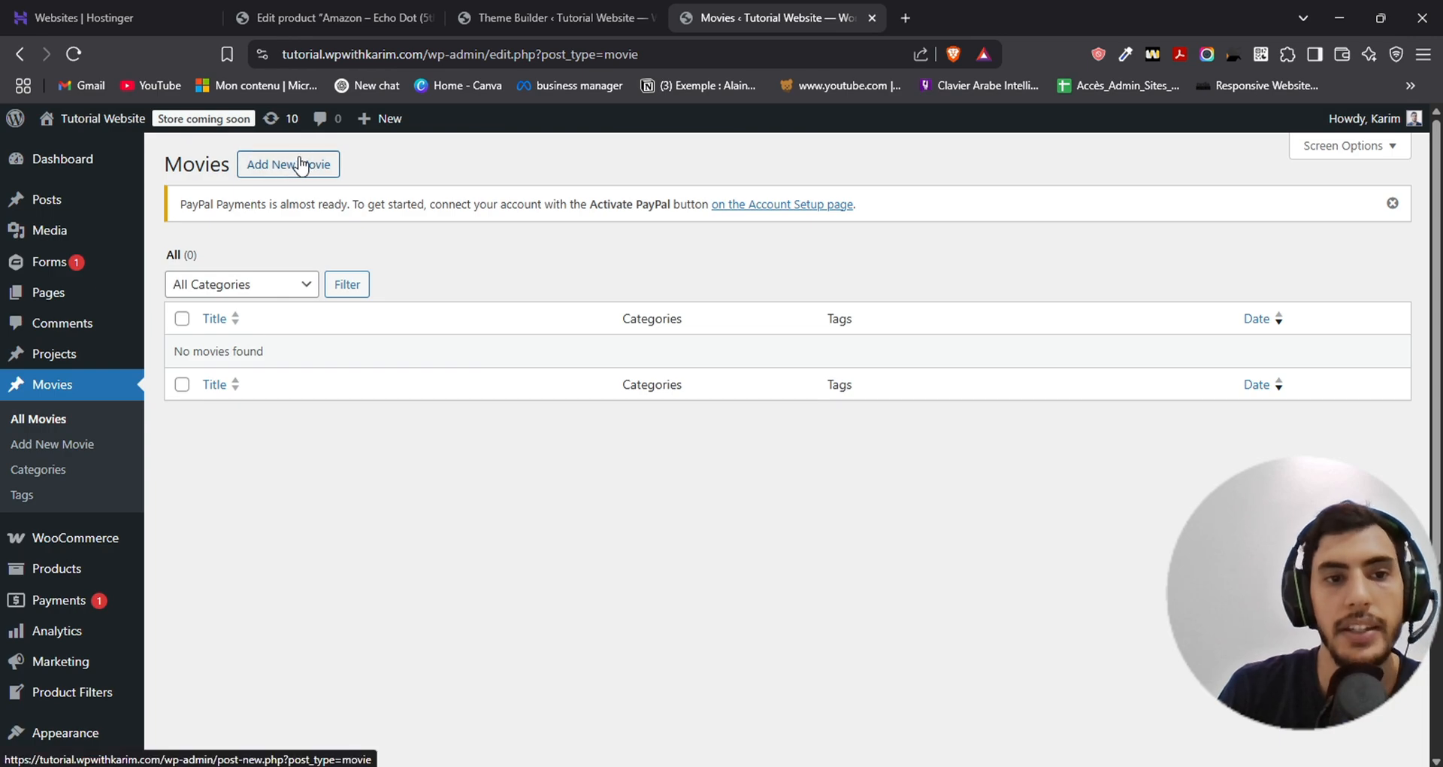
left_click(269, 175)
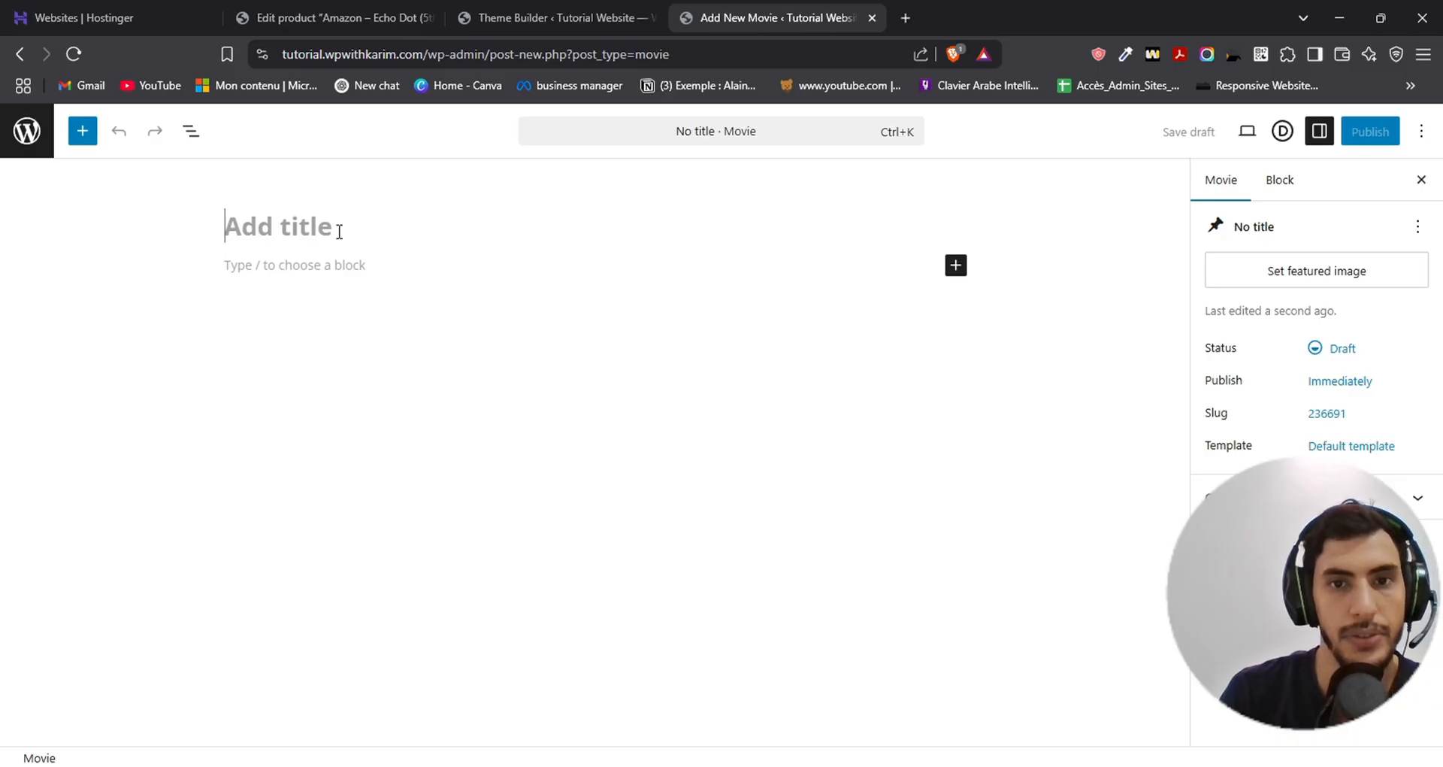
left_click(312, 266)
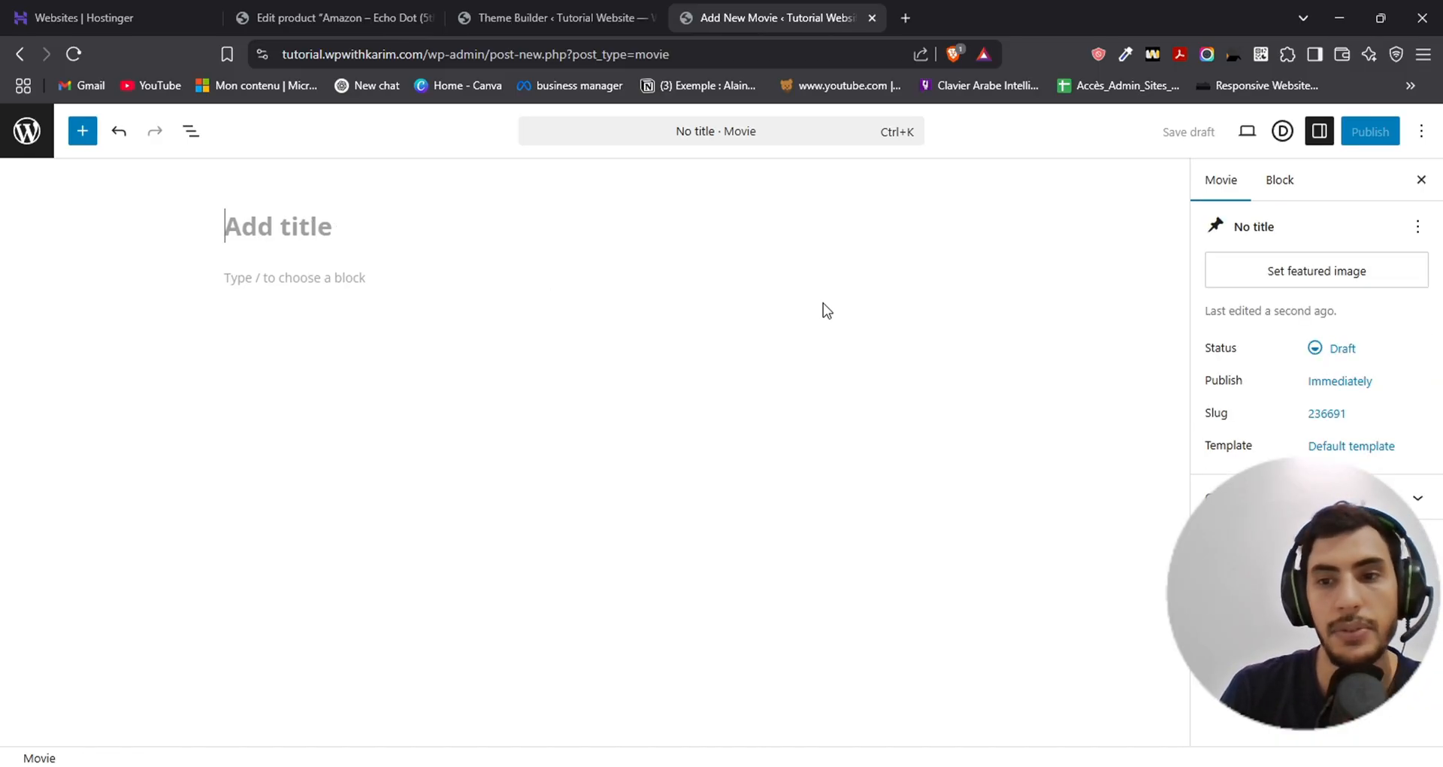
left_click(436, 275)
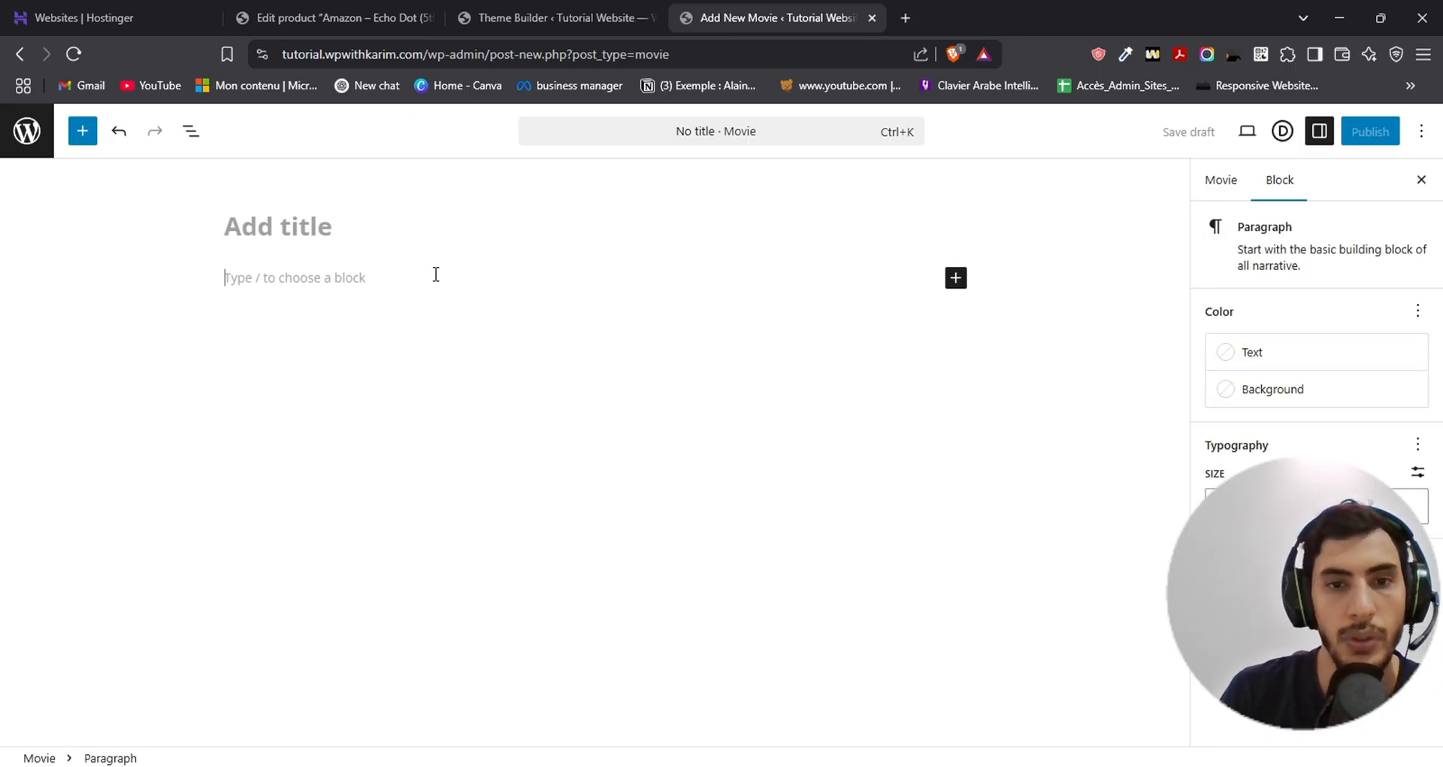
- Leave the new movie without saving it and open the list of ACF field groups
left_click(27, 130)
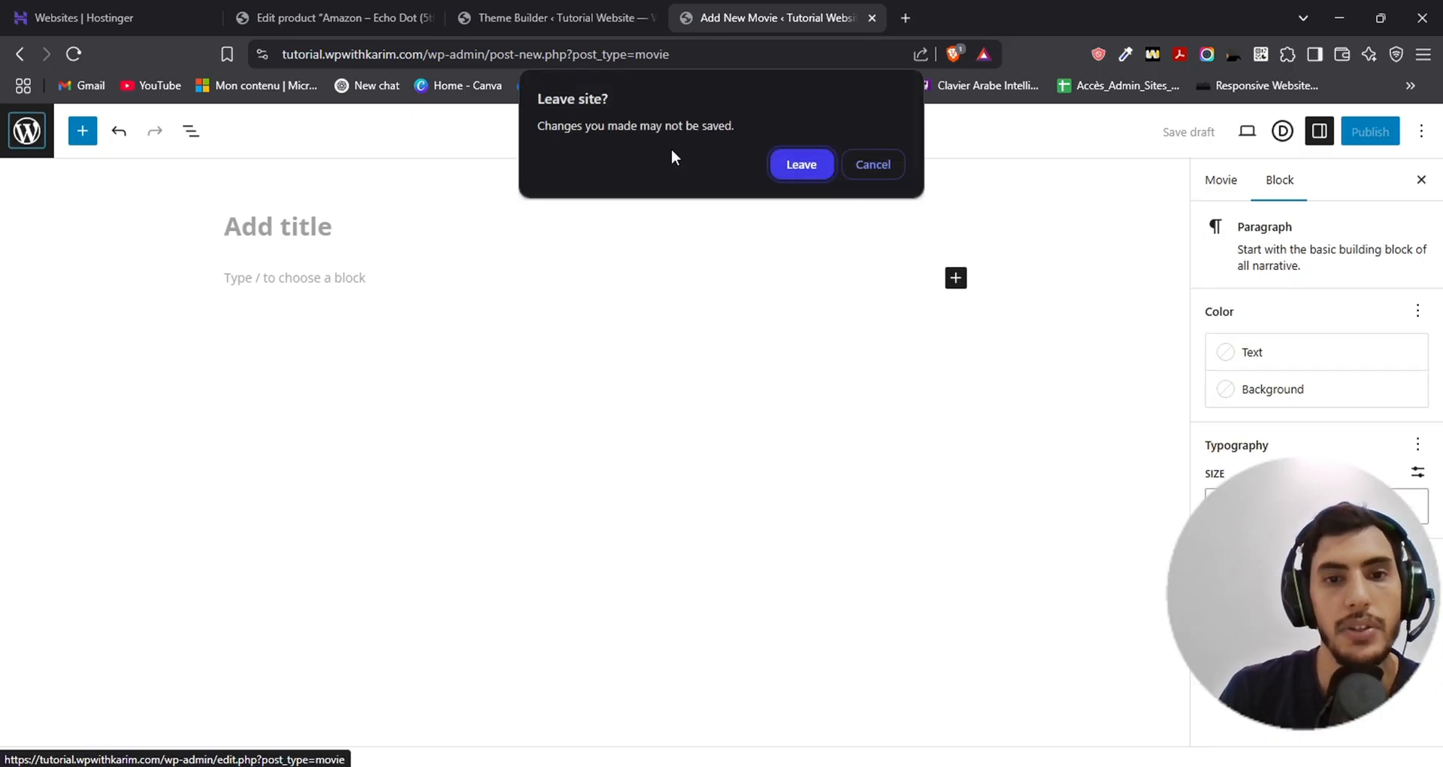
left_click(795, 162)
scroll(65, 562, "down", 3)
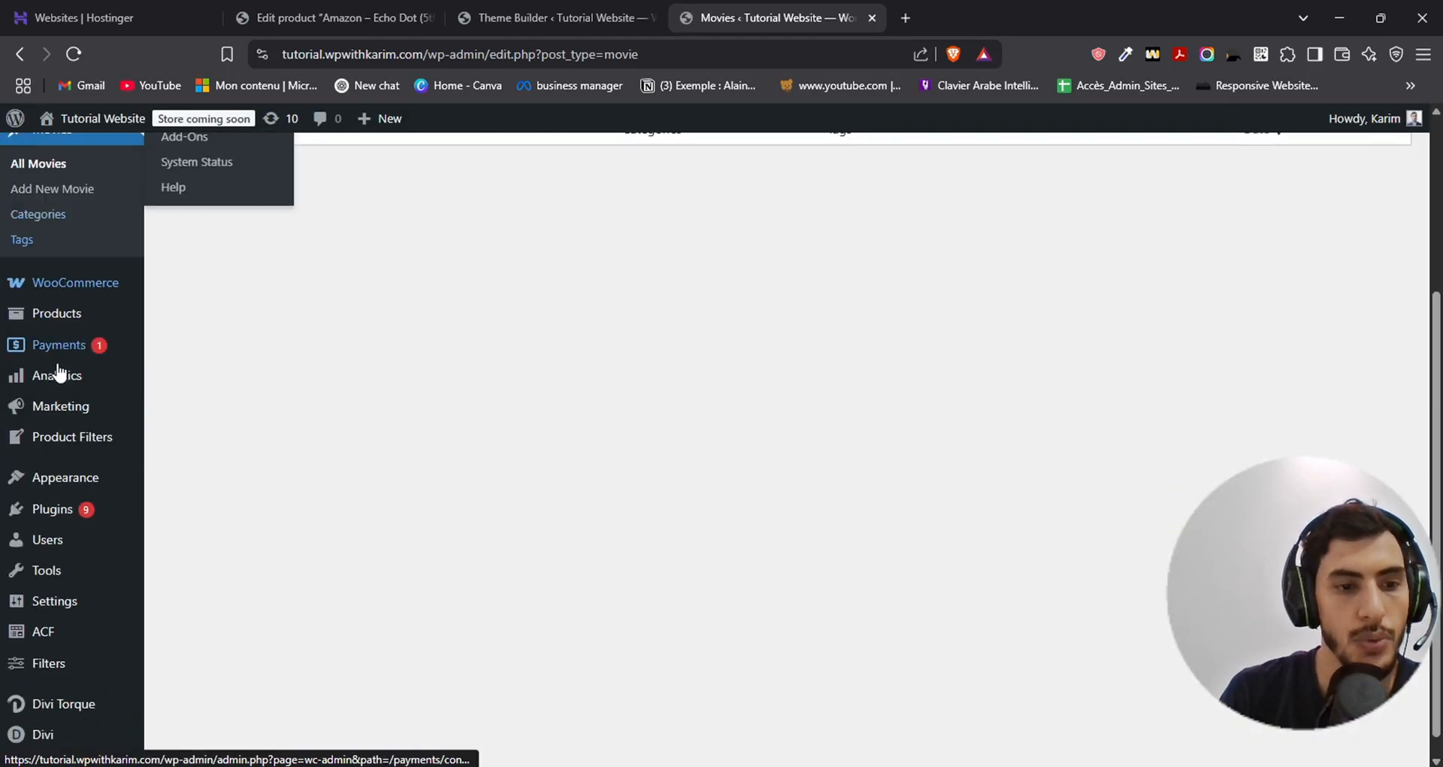
mouse_move(43, 610)
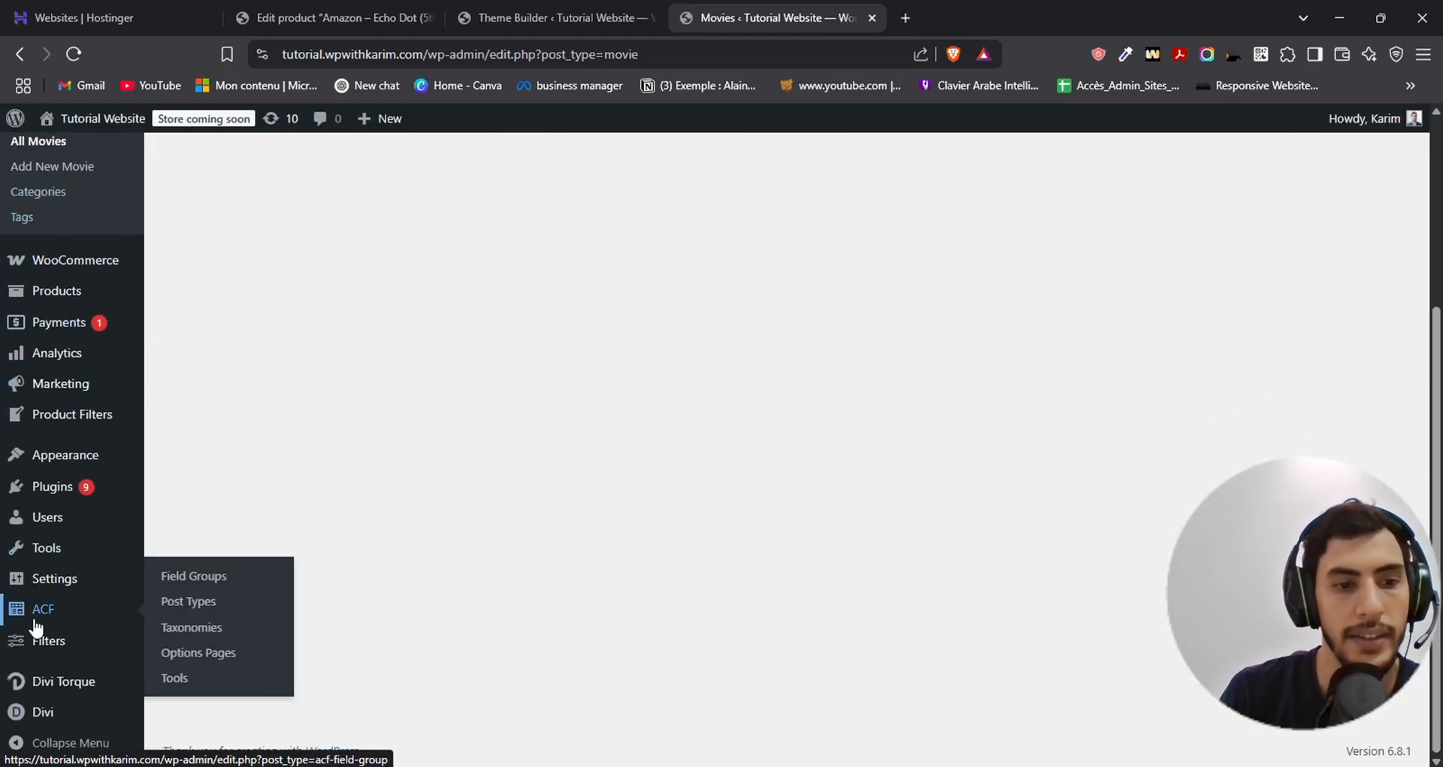
left_click(239, 575)
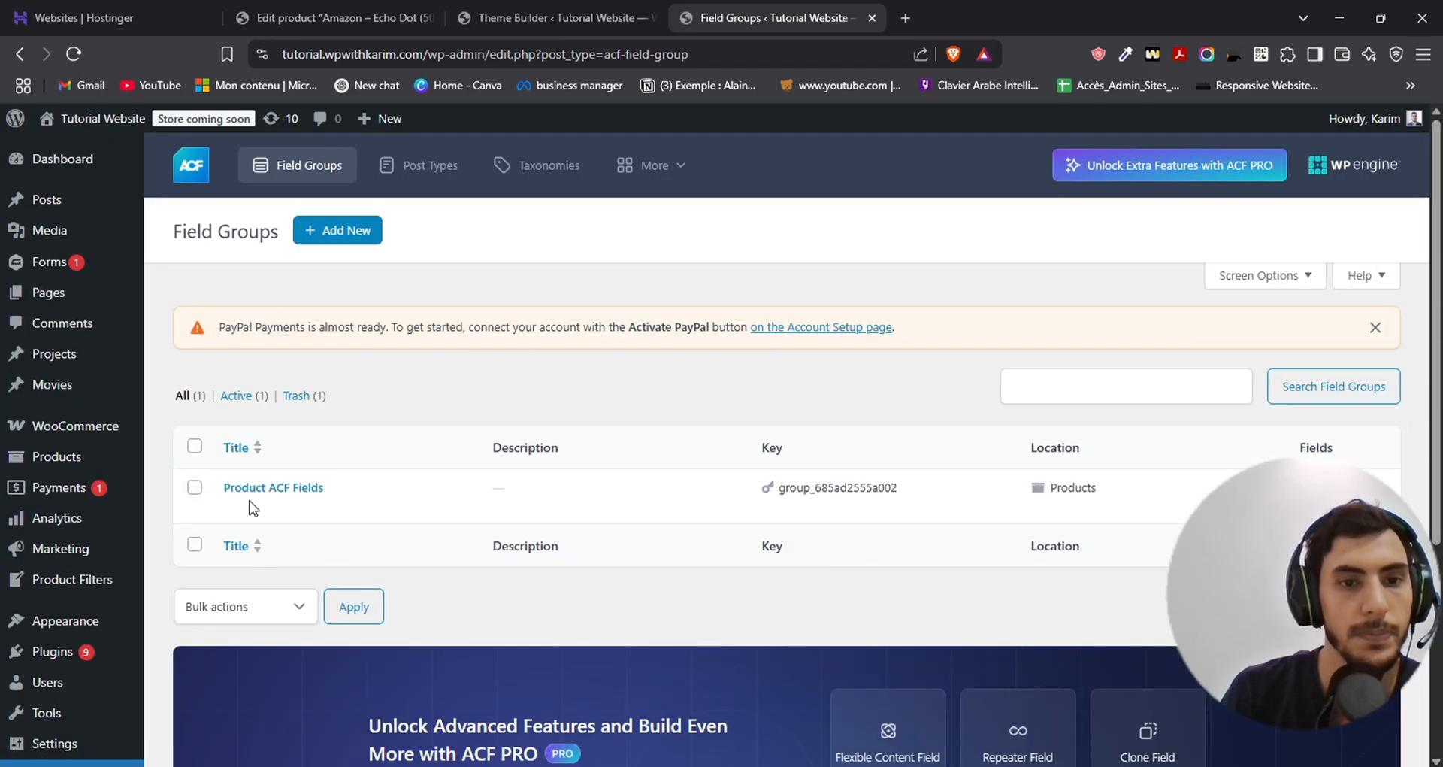
- Start a new ACF field group and title it Movies Fields
left_click(336, 233)
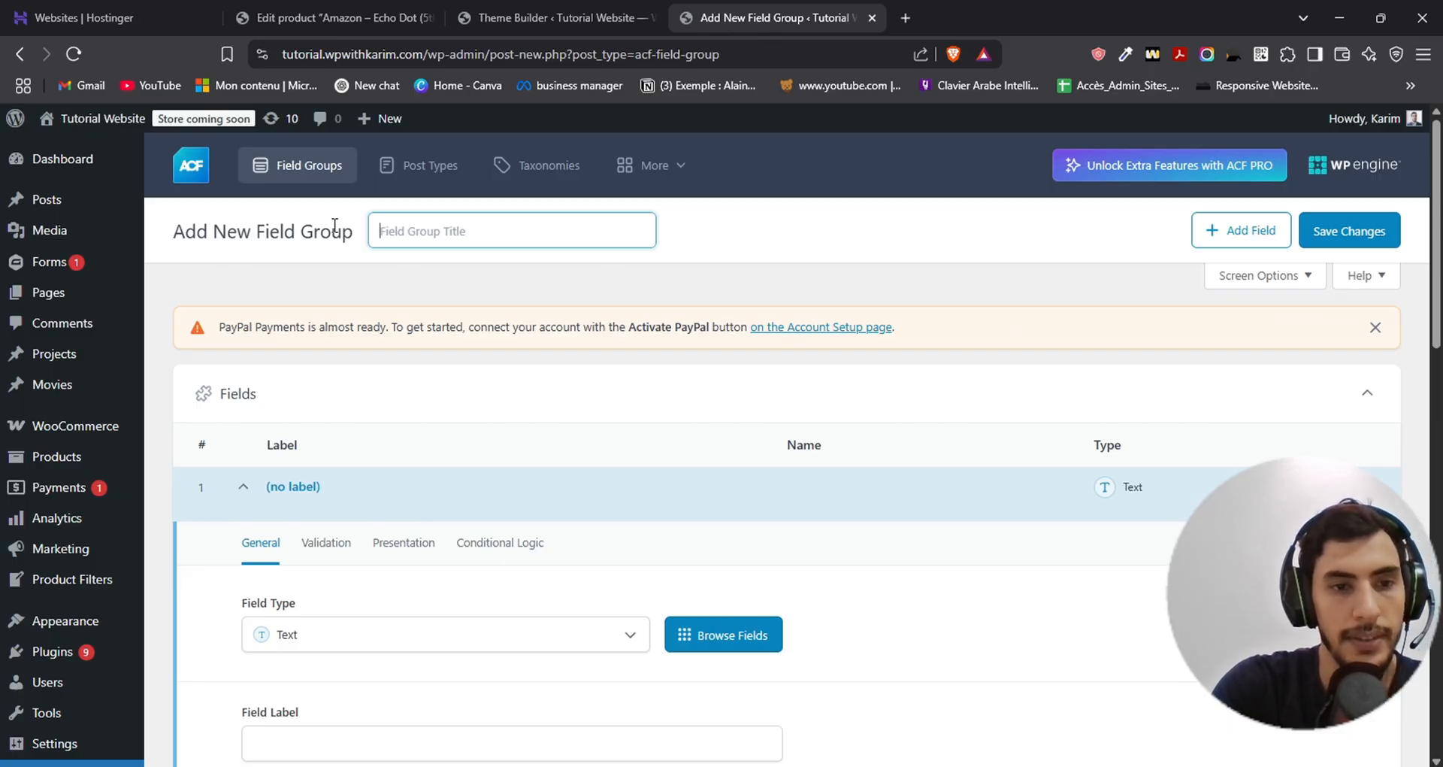
type("Movies")
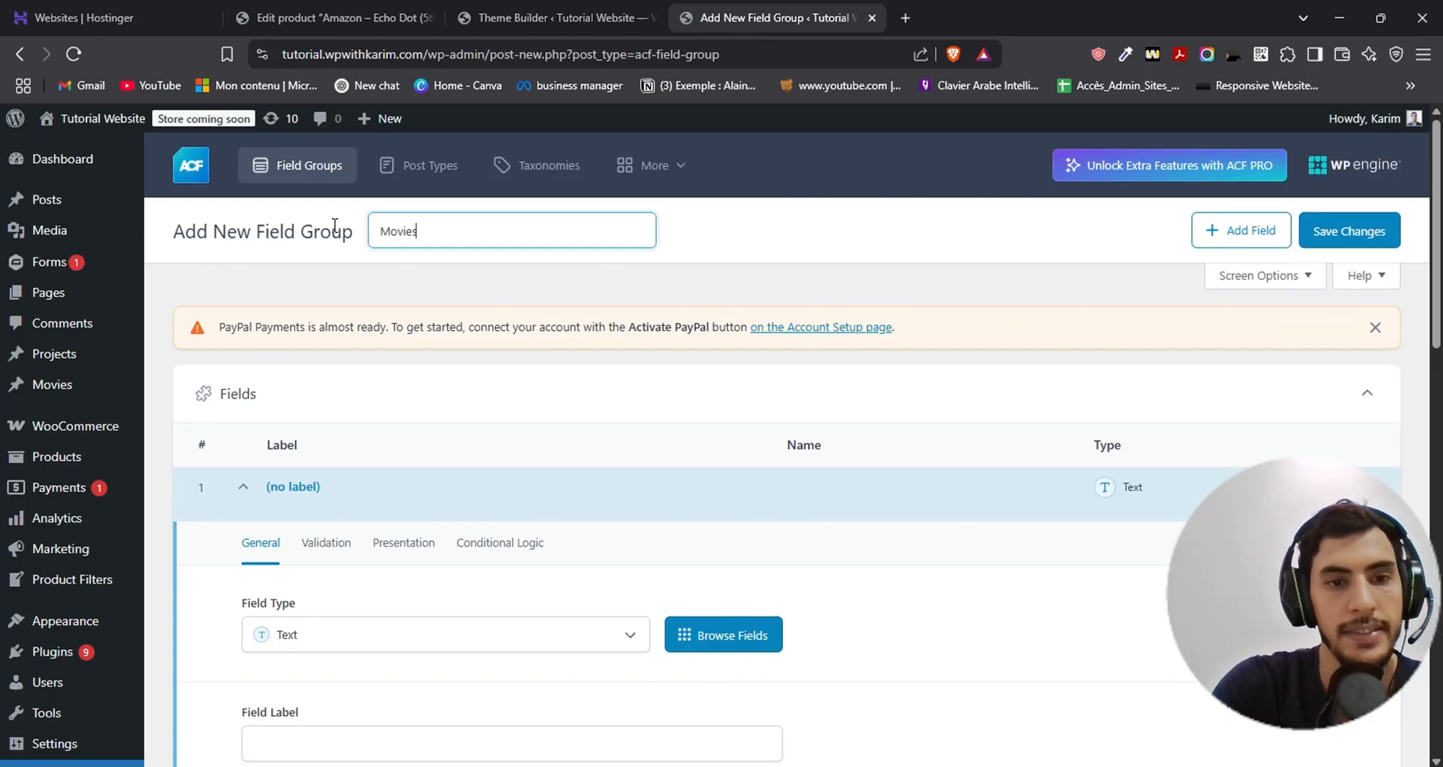
type(" Fie")
key("BackSpace")
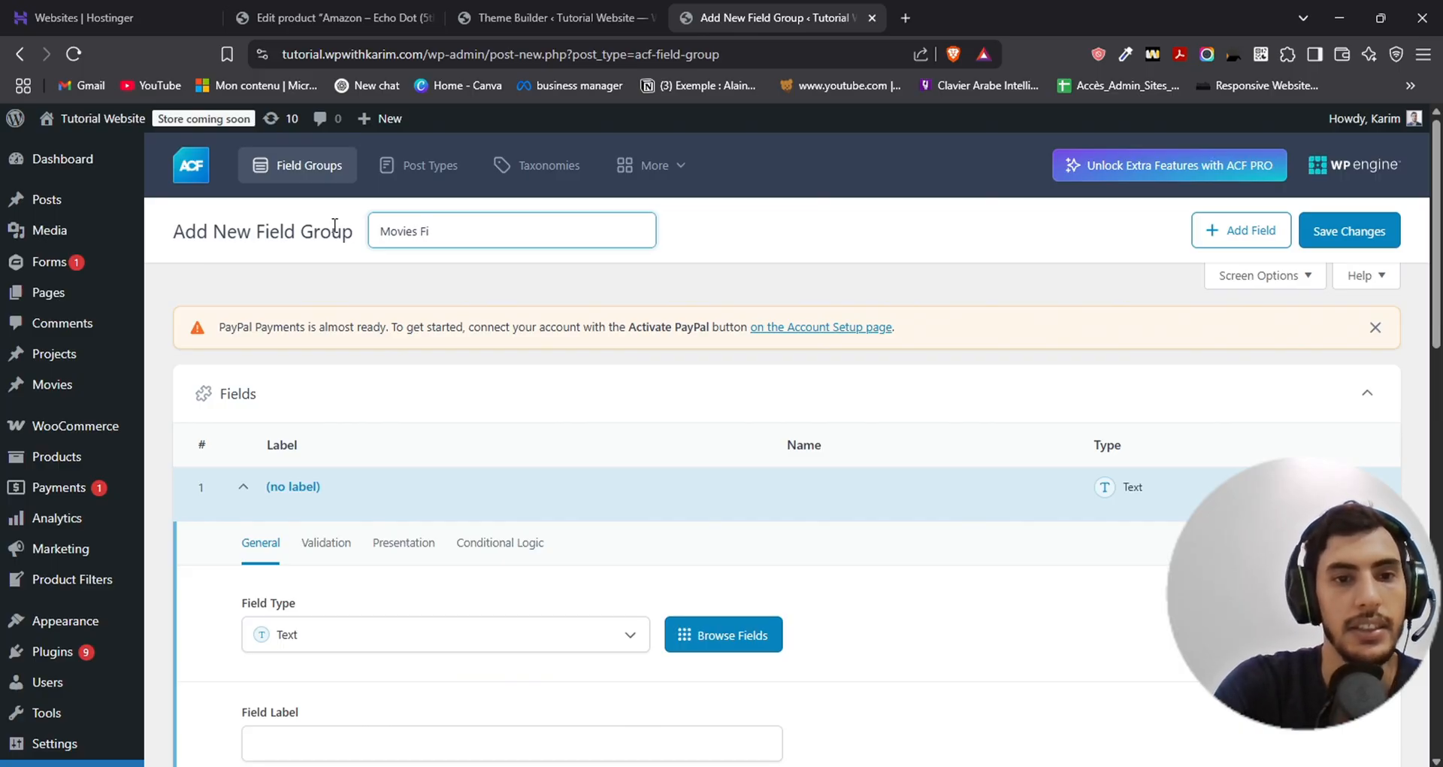
type("elds")
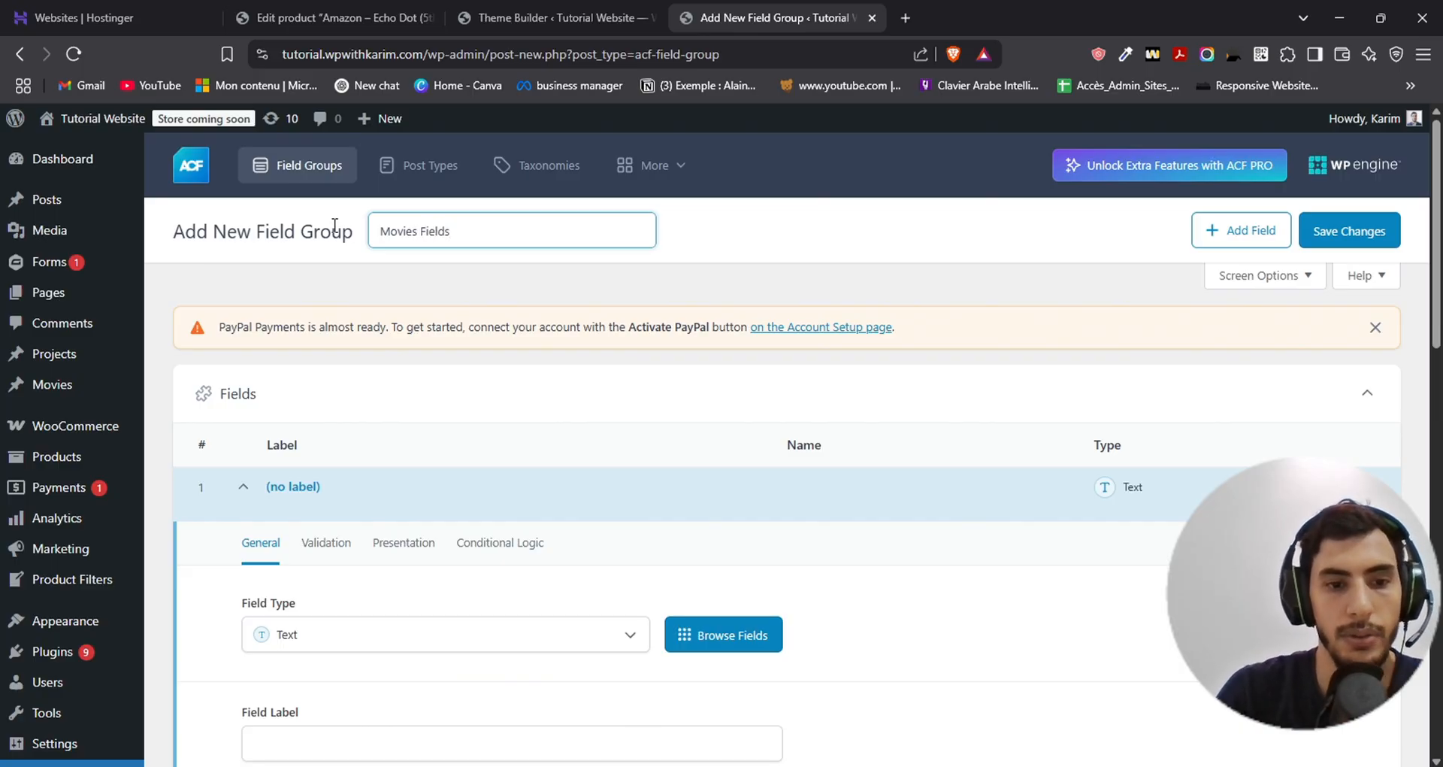
- Define the group's first field as a Text field with the label Genre and the field name genre
scroll(533, 325, "down", 5)
scroll(225, 342, "up", 2)
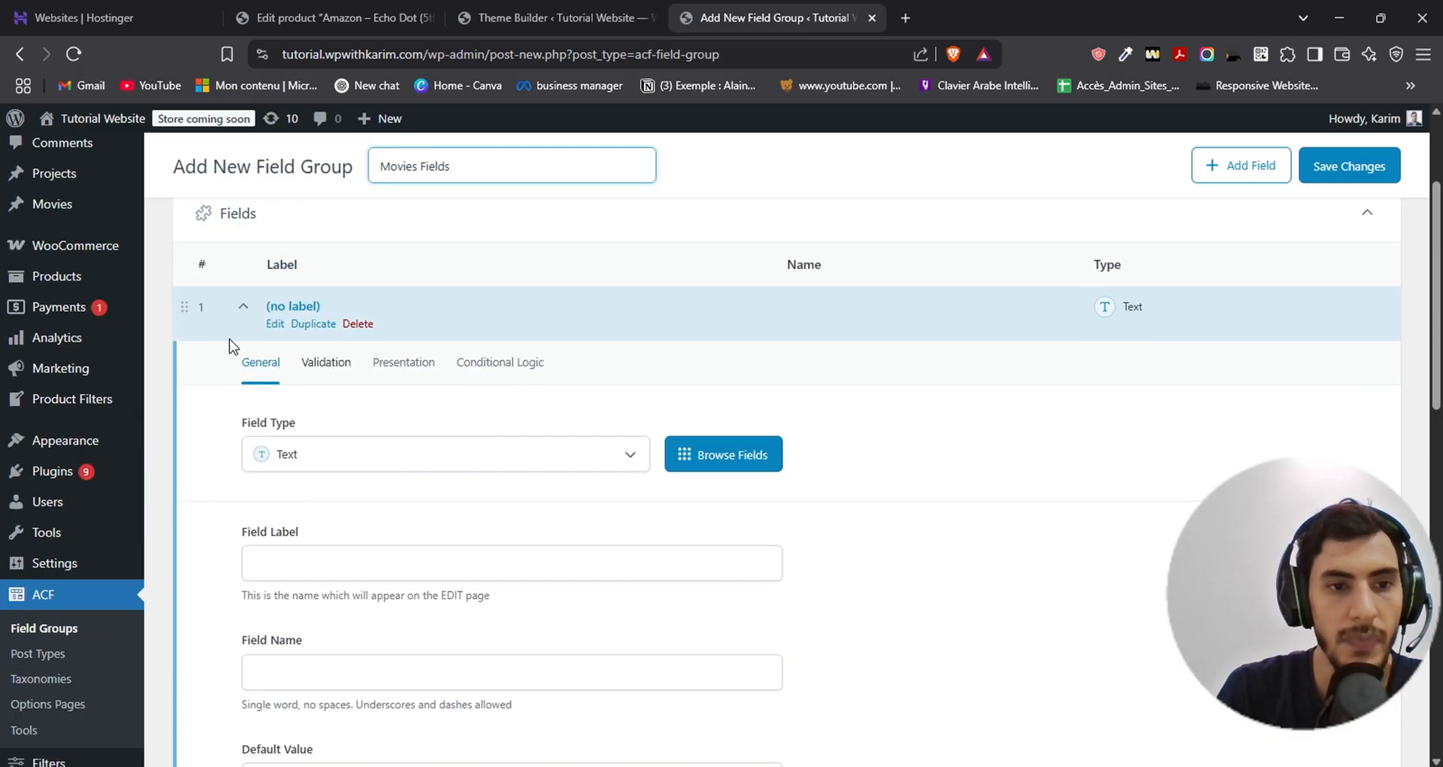
scroll(259, 363, "down", 1)
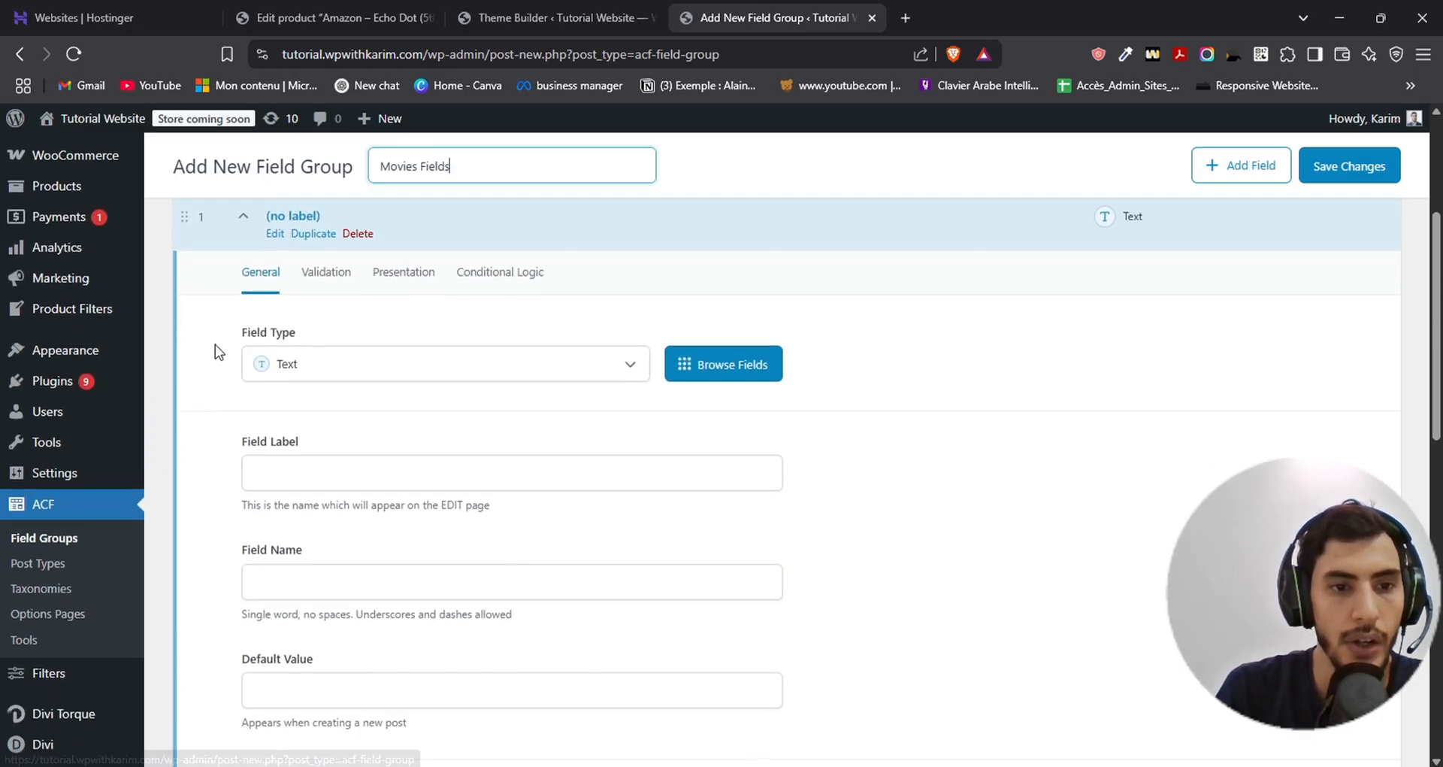
left_click(355, 373)
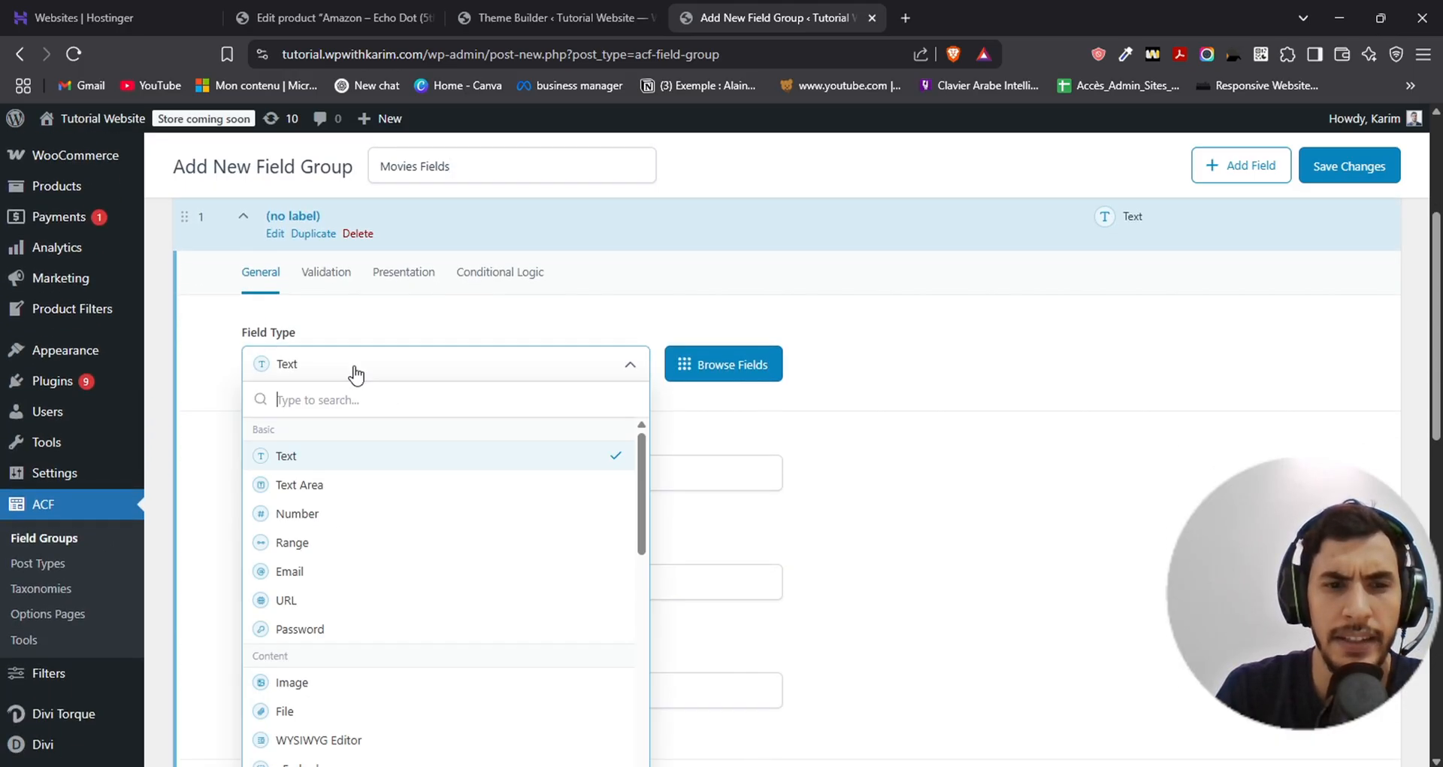
left_click(349, 368)
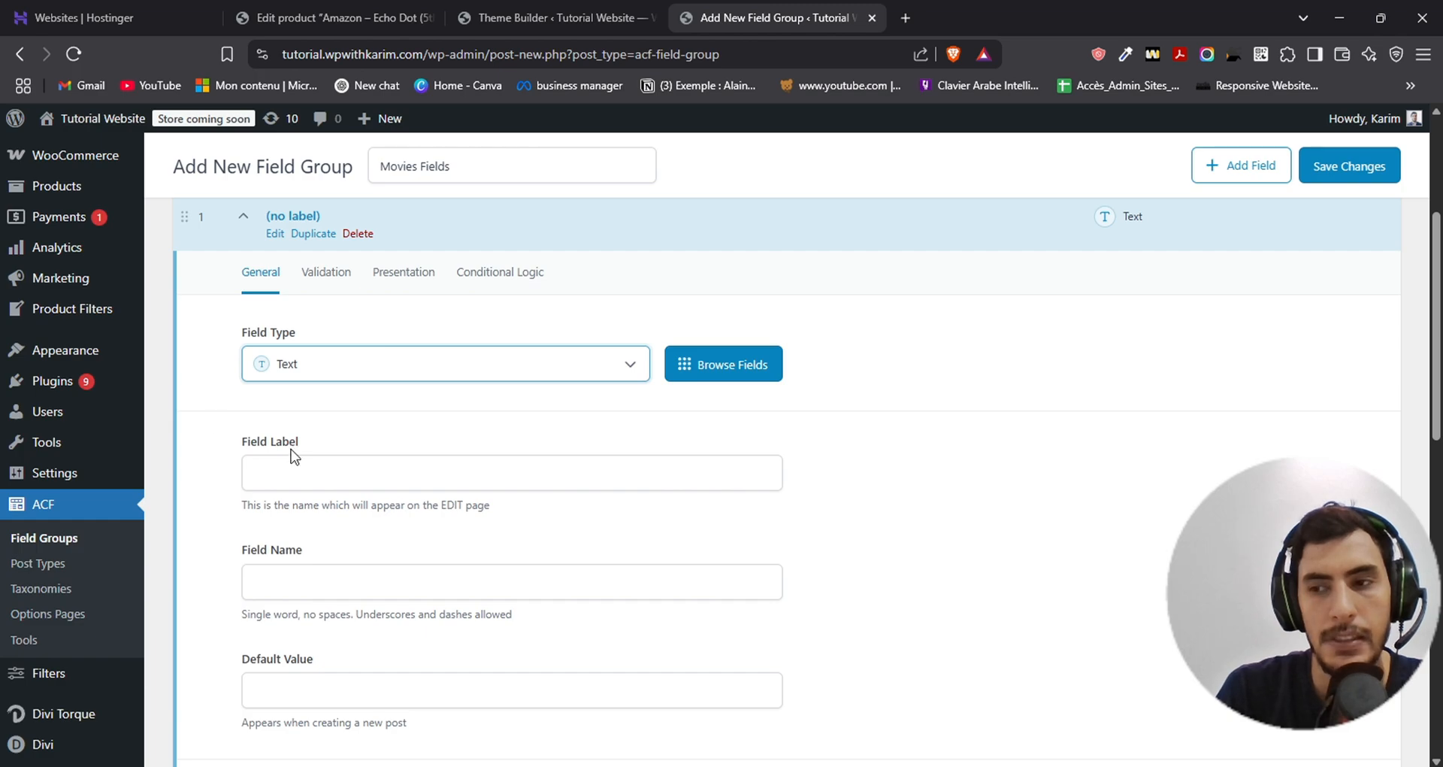
left_click(373, 484)
type("Genre")
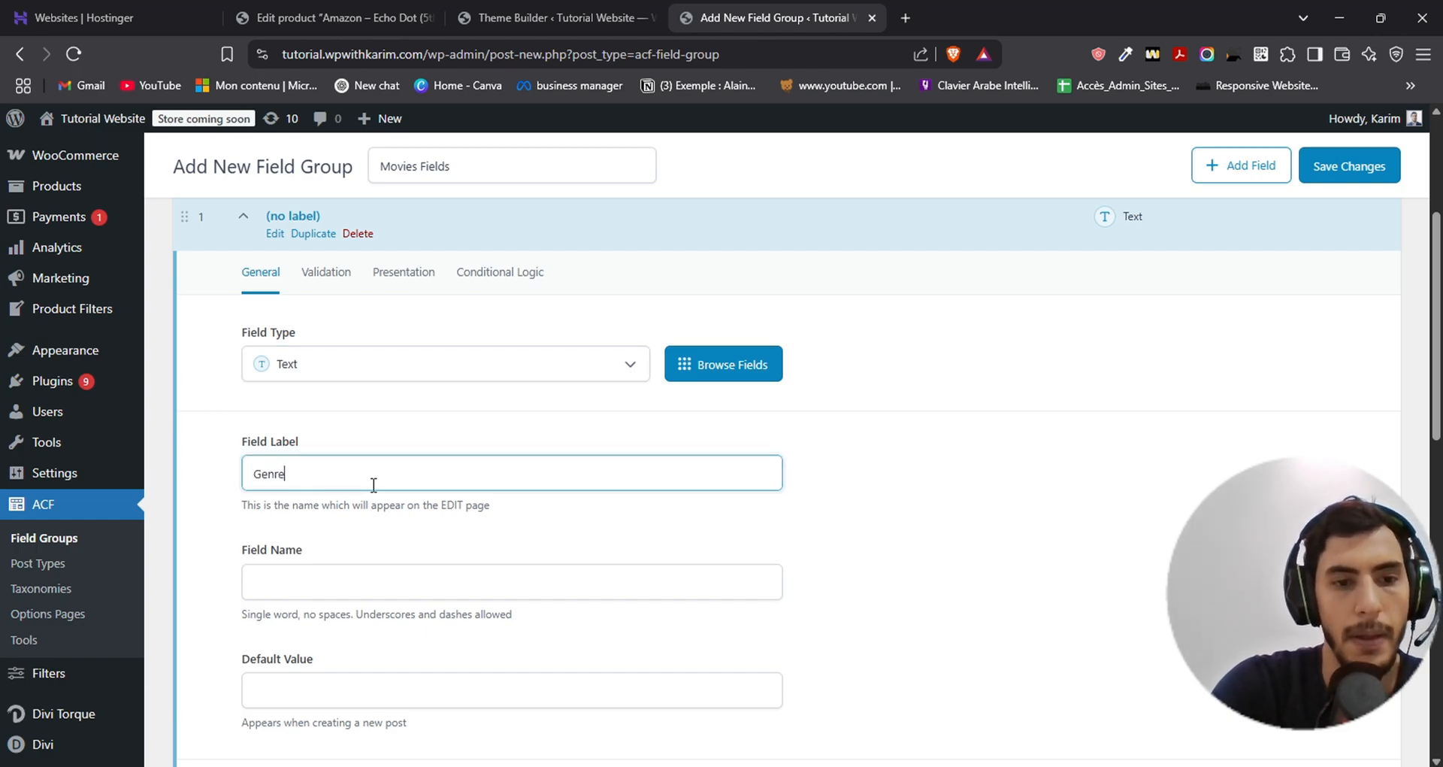
left_click(455, 590)
scroll(380, 548, "down", 4)
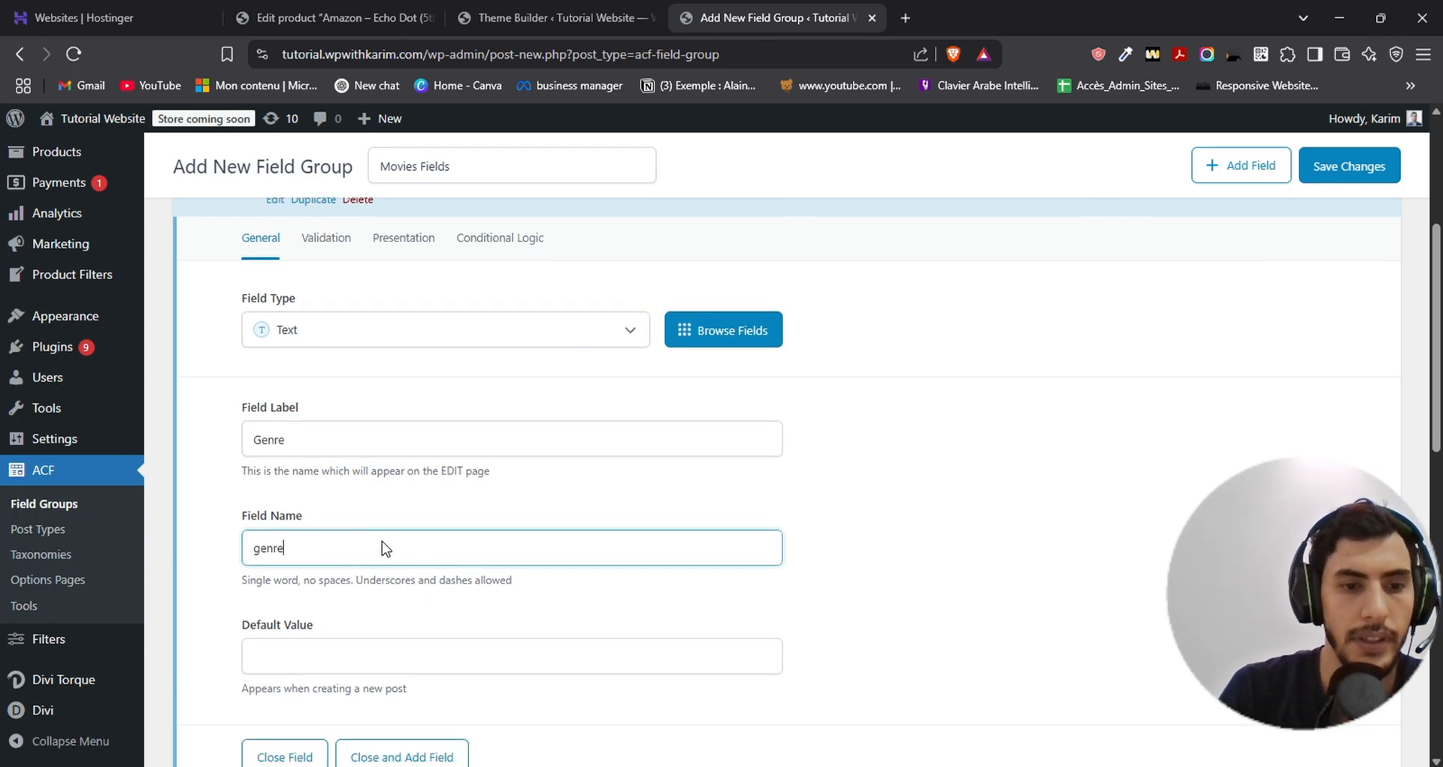
left_click(348, 413)
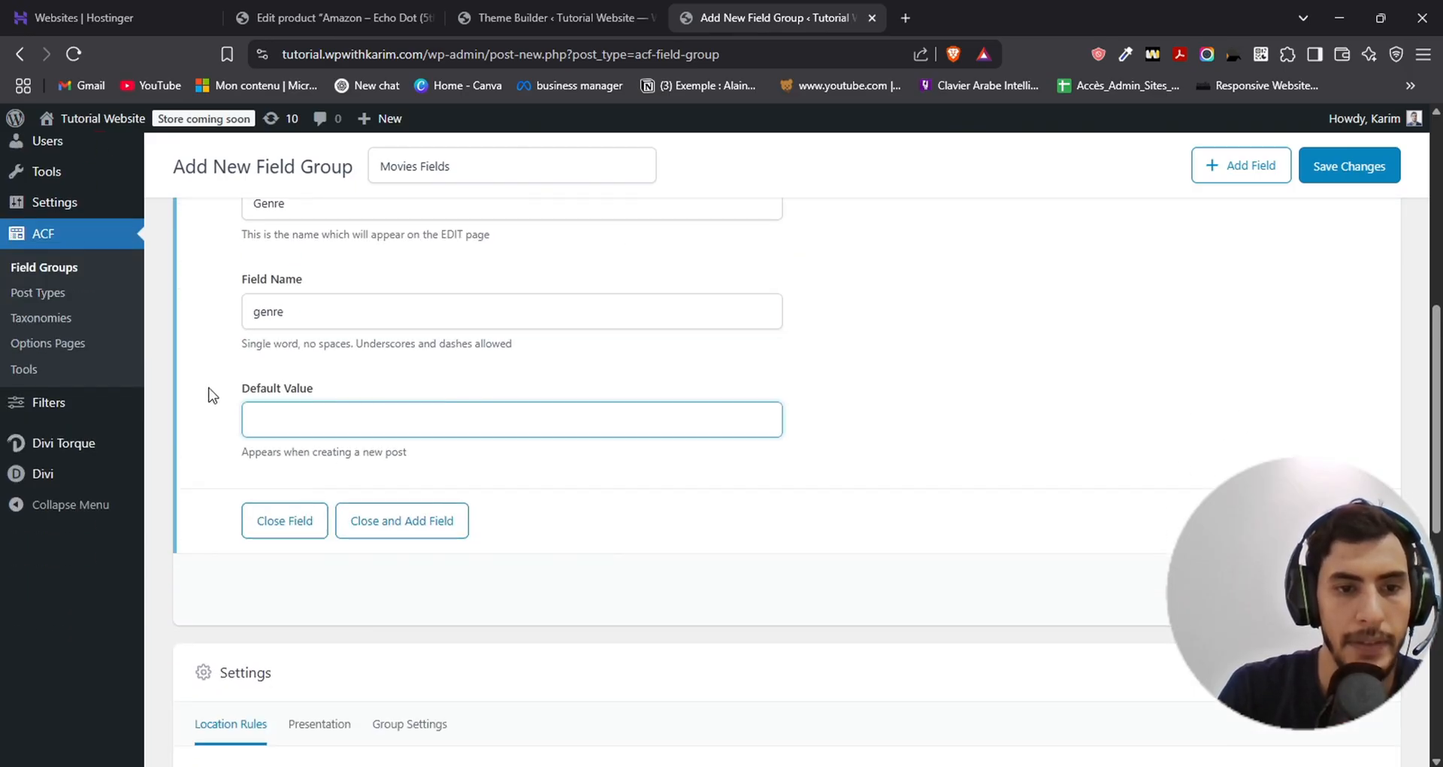
- Set the location rule to show the field group when Post Type is equal to Movie, and save the group
scroll(206, 393, "down", 5)
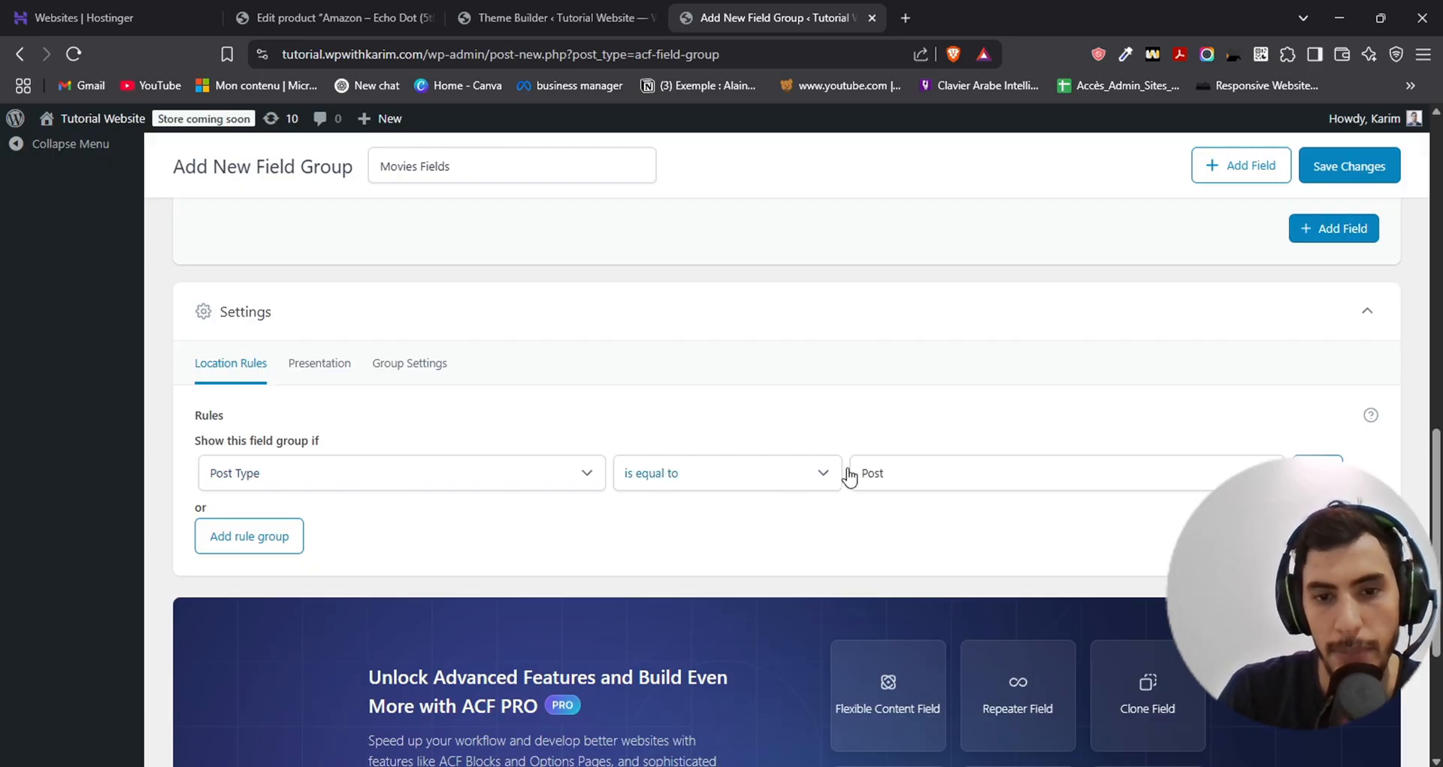
left_click(1033, 478)
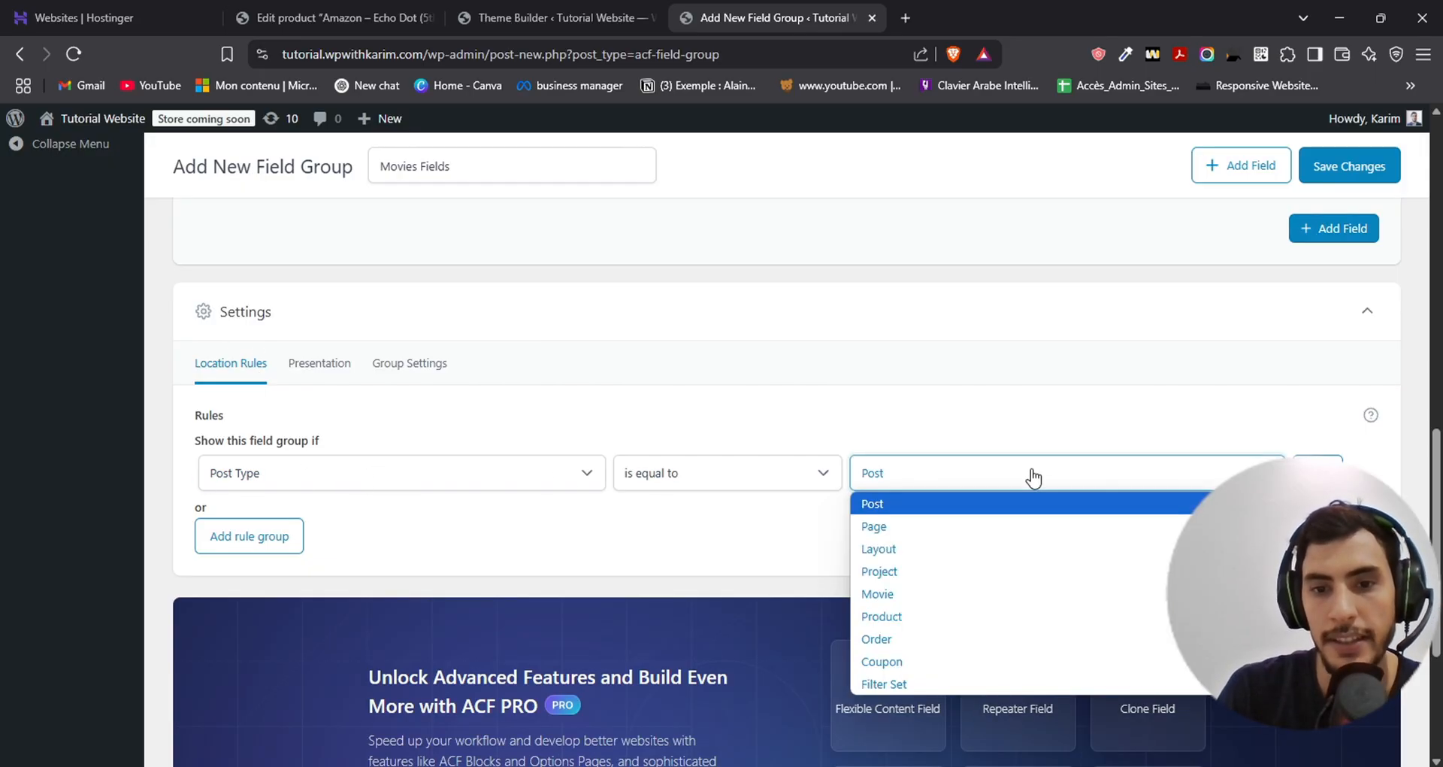
left_click(894, 594)
scroll(1314, 338, "up", 10)
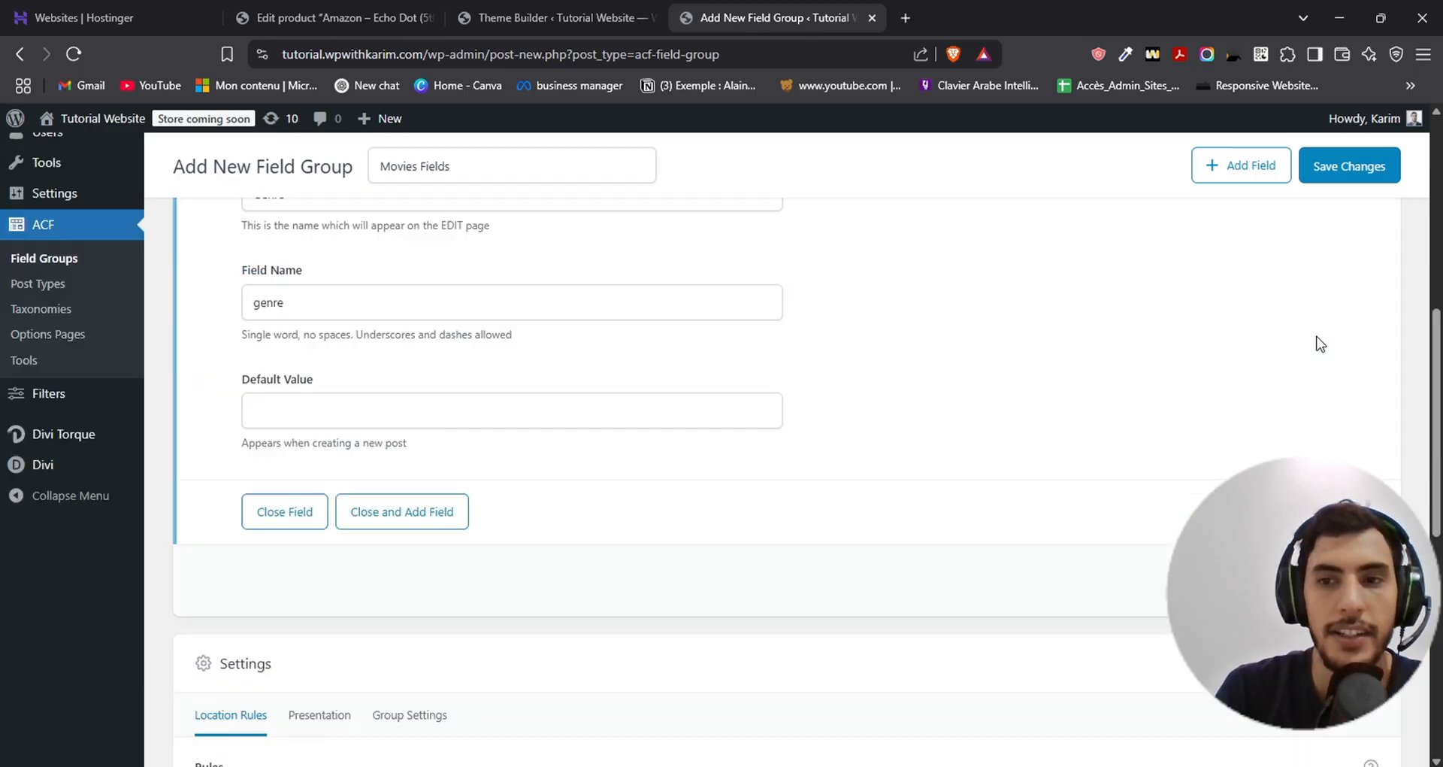
left_click(1350, 238)
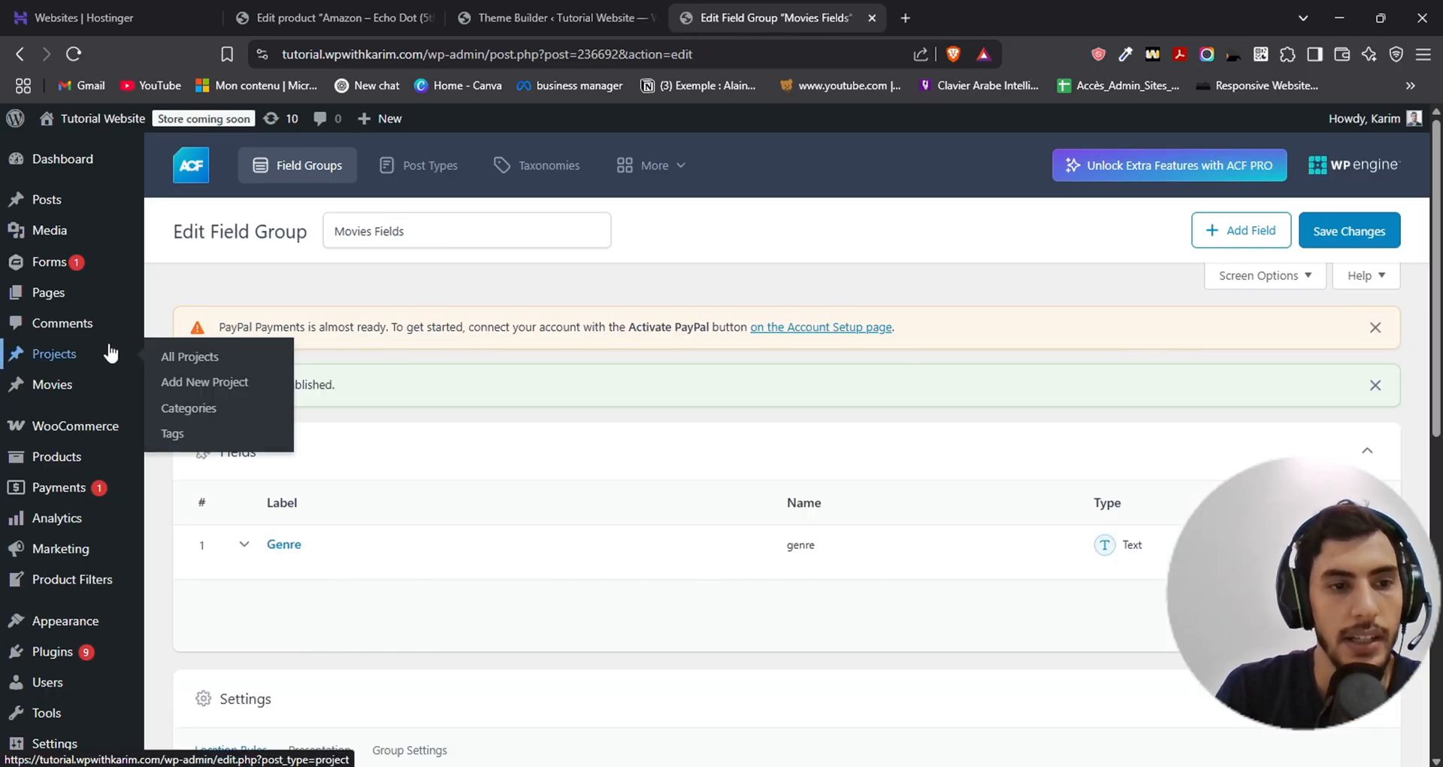
- Start a new movie from the Movies list and title it Divi Movie Premier
left_click(51, 396)
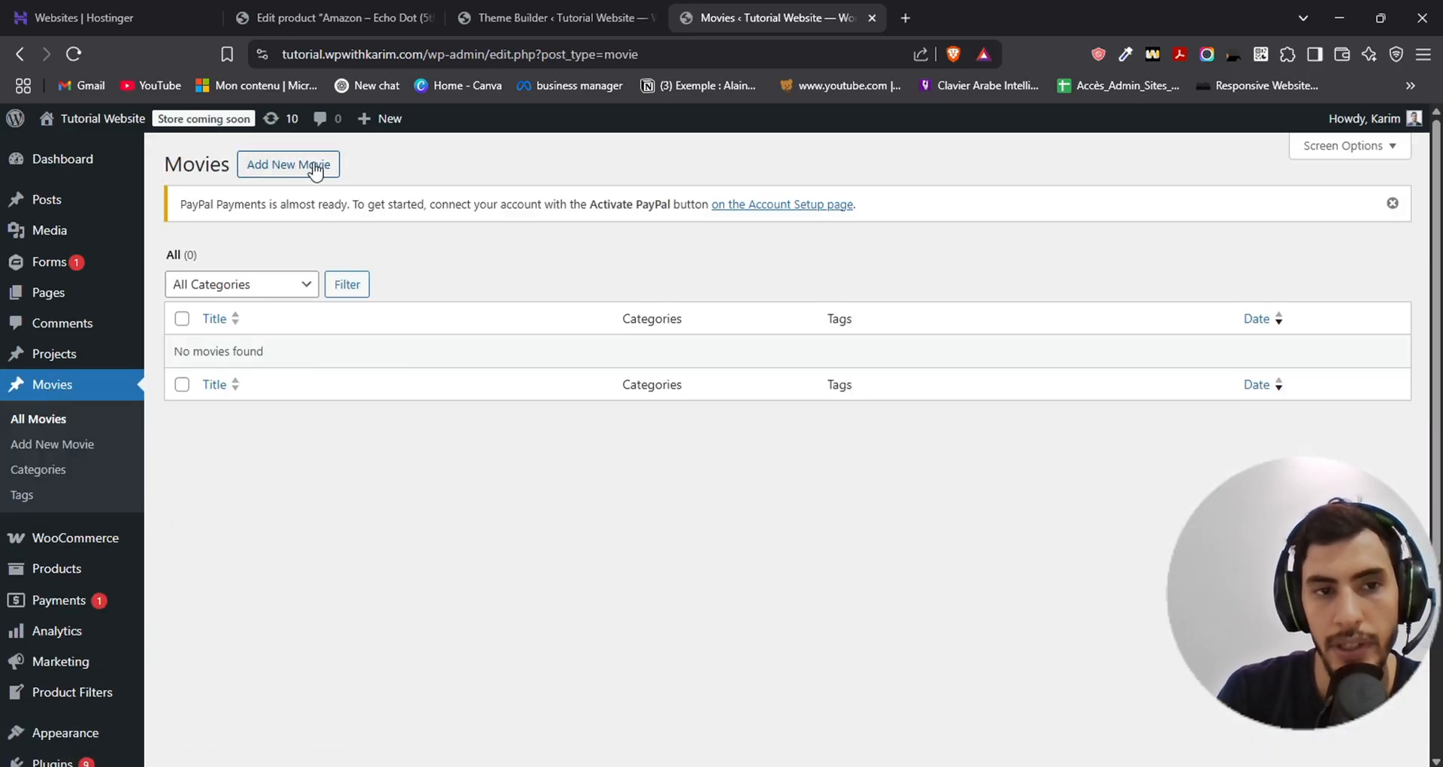
left_click(312, 166)
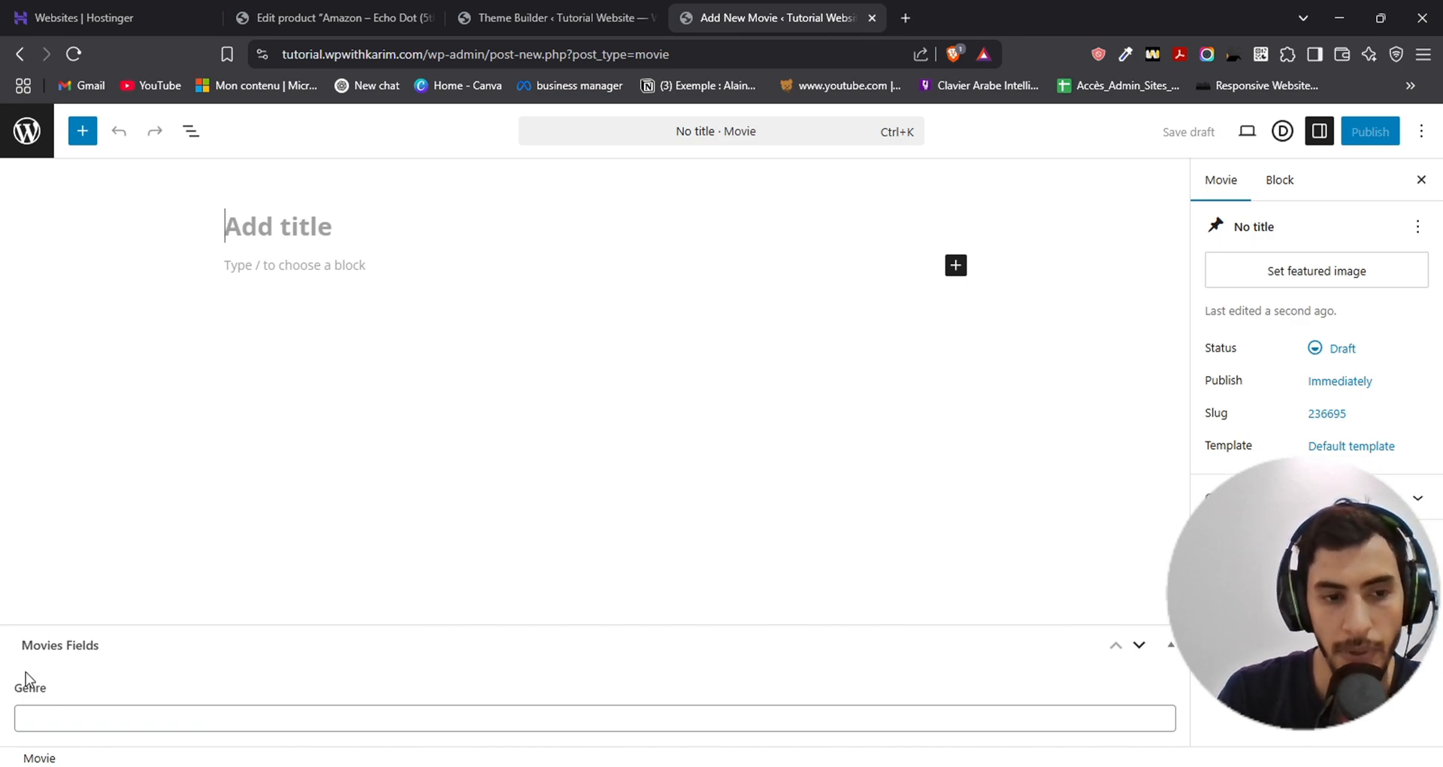
mouse_move(100, 644)
left_mouse_down()
mouse_move(107, 609)
mouse_move(108, 652)
left_mouse_up()
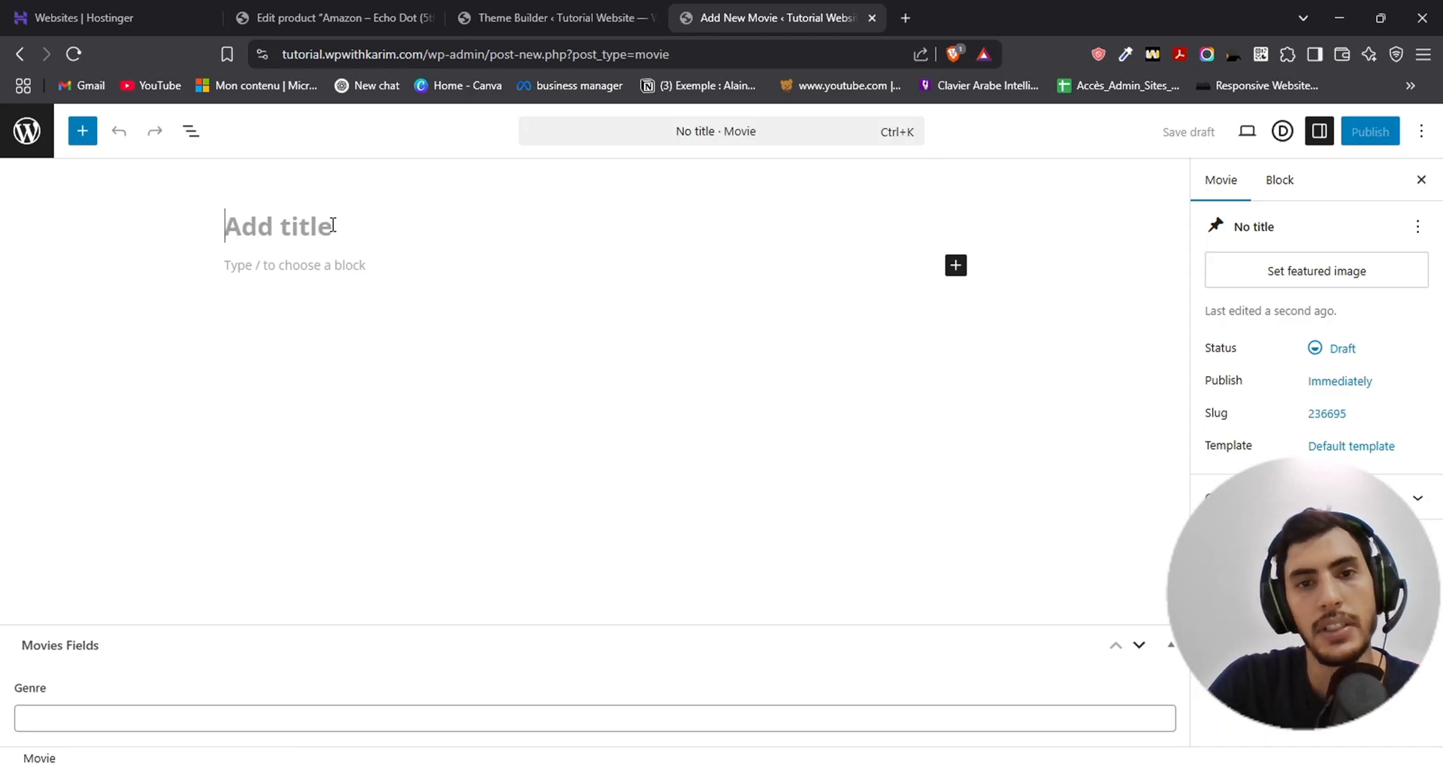
type("Divi Movie Premier")
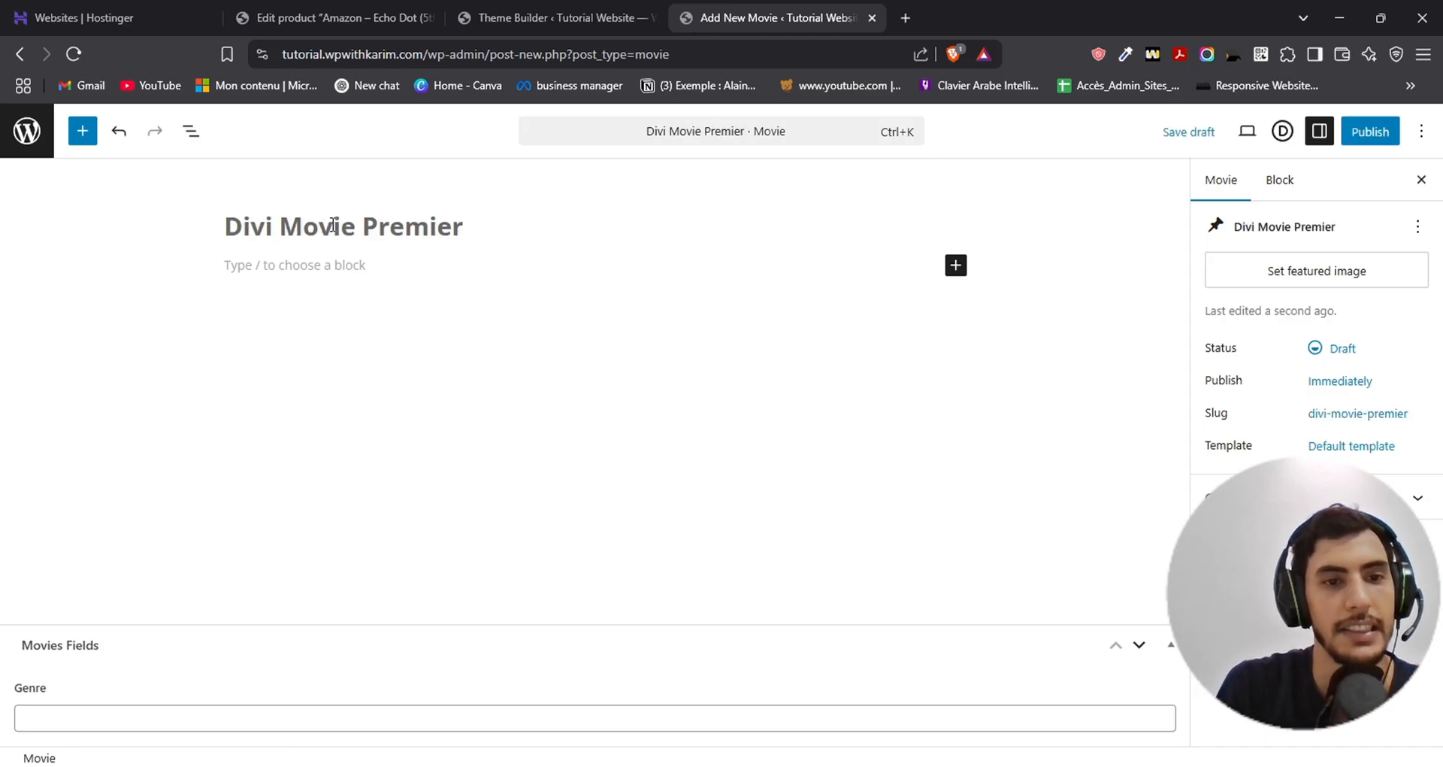
key("Tab")
left_click(319, 265)
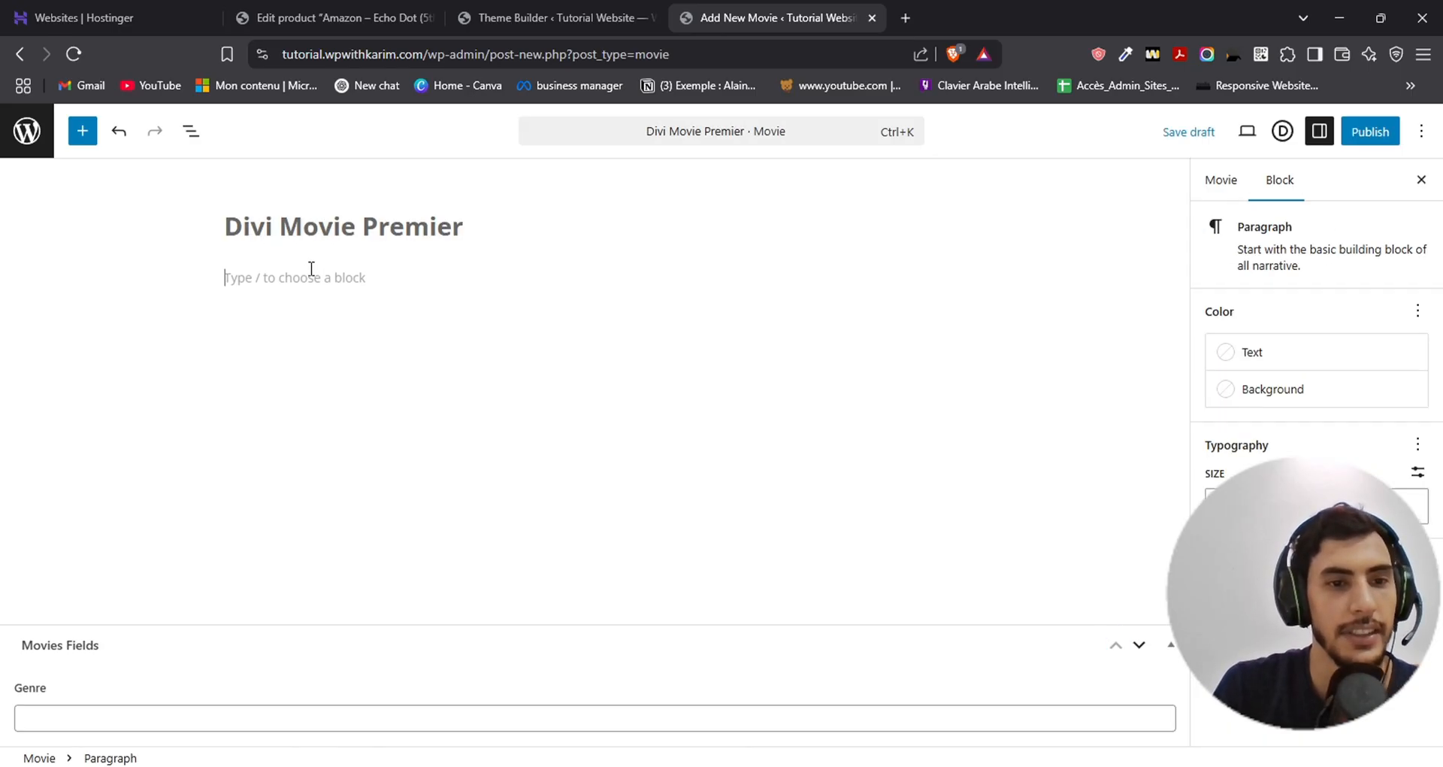
- Fill in the movie's Genre field with Horror and publish the movie
left_click(121, 718)
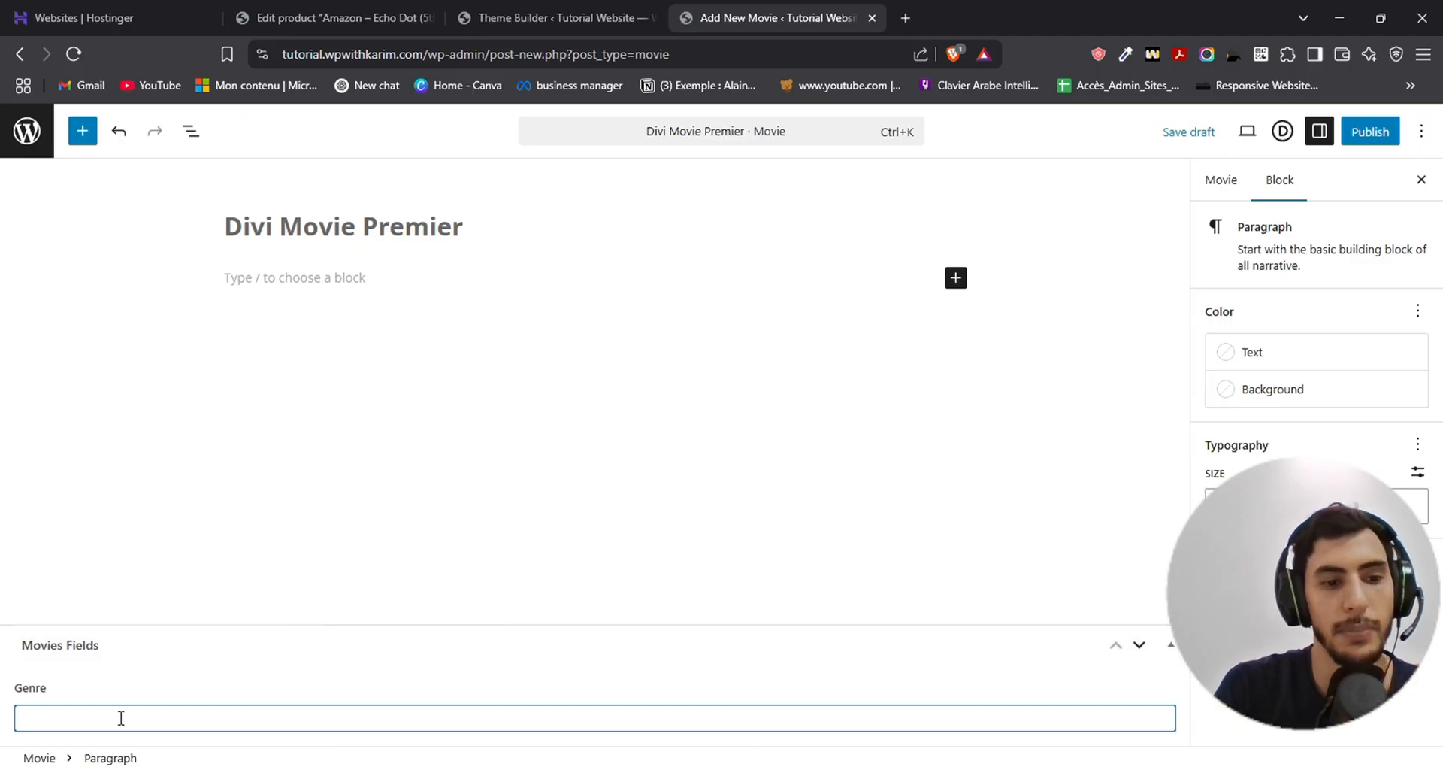
type("Horror")
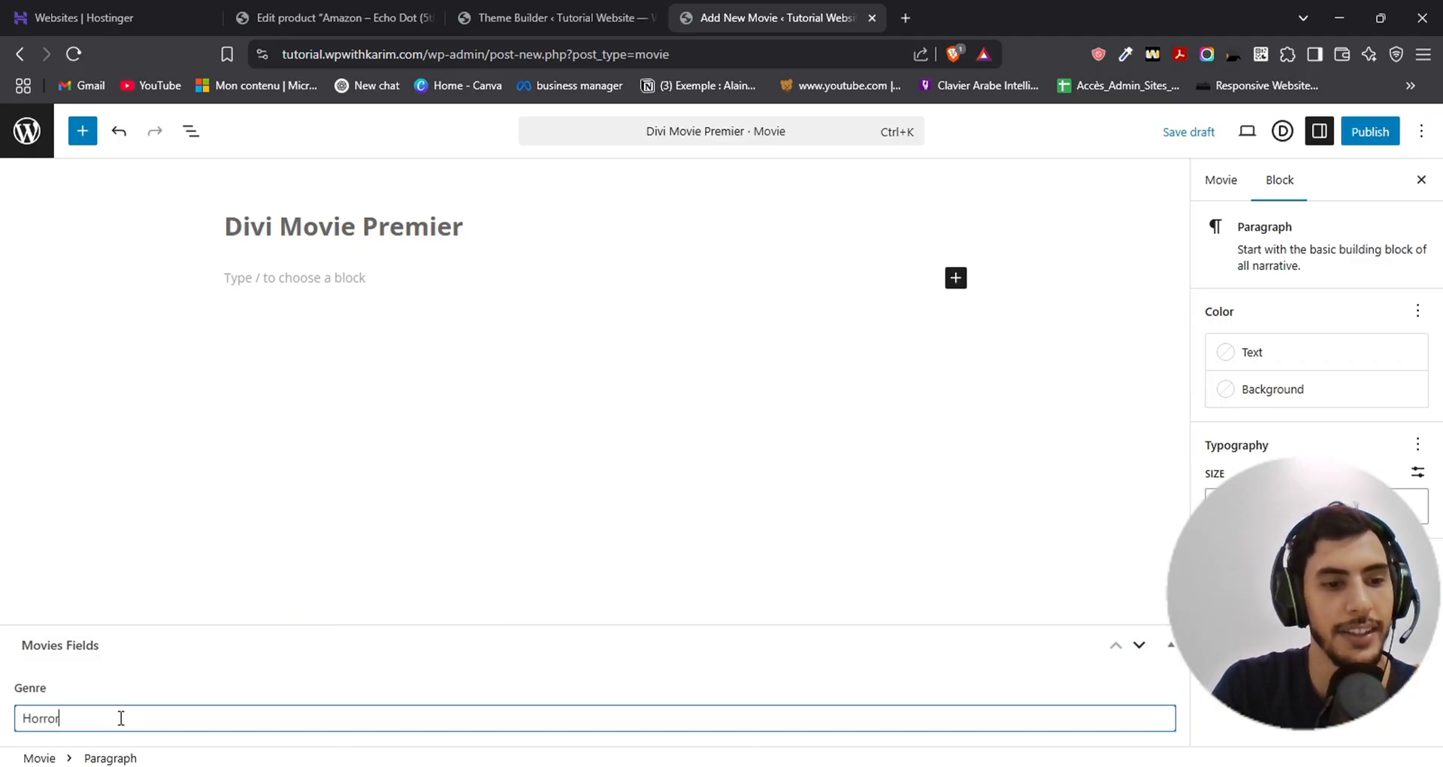
left_click(164, 492)
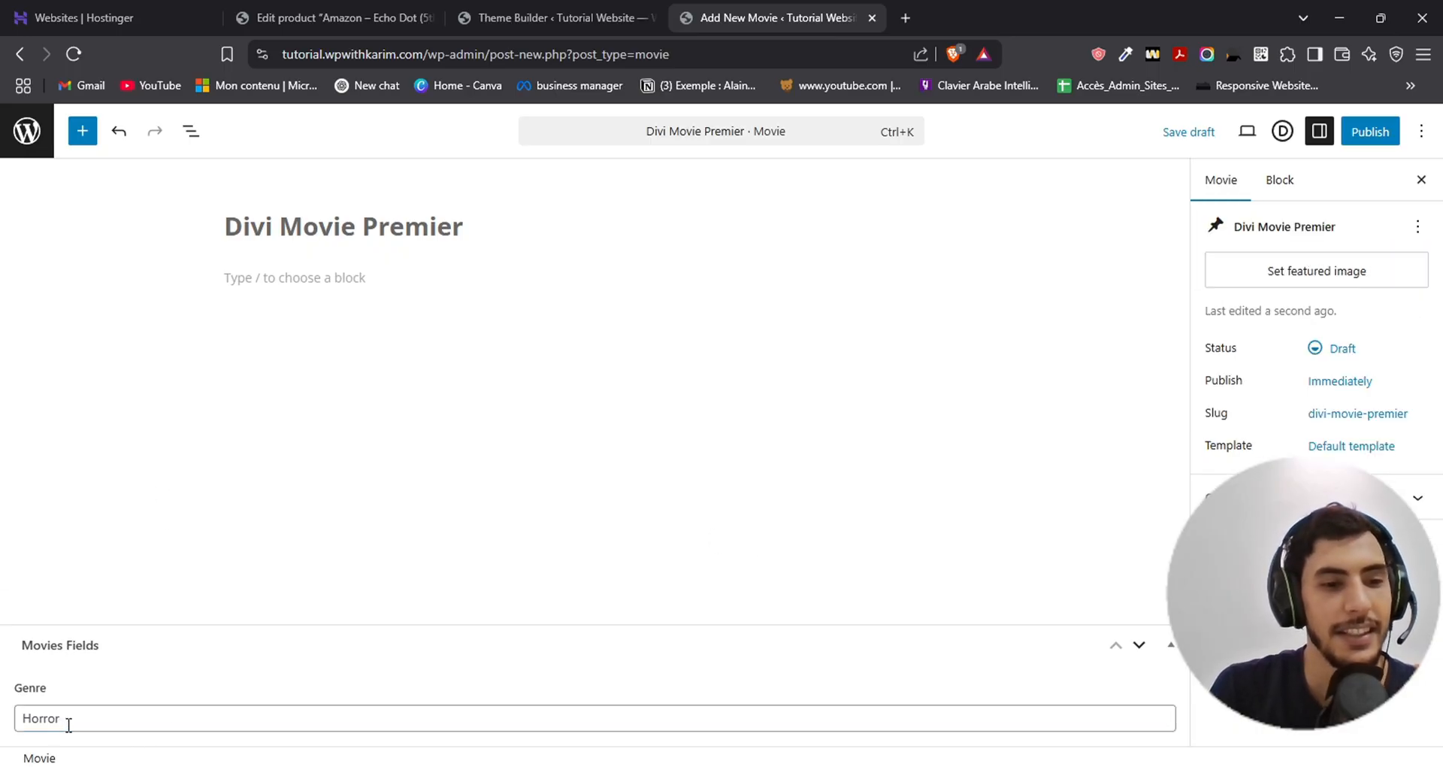
left_click(1373, 140)
left_click(1374, 140)
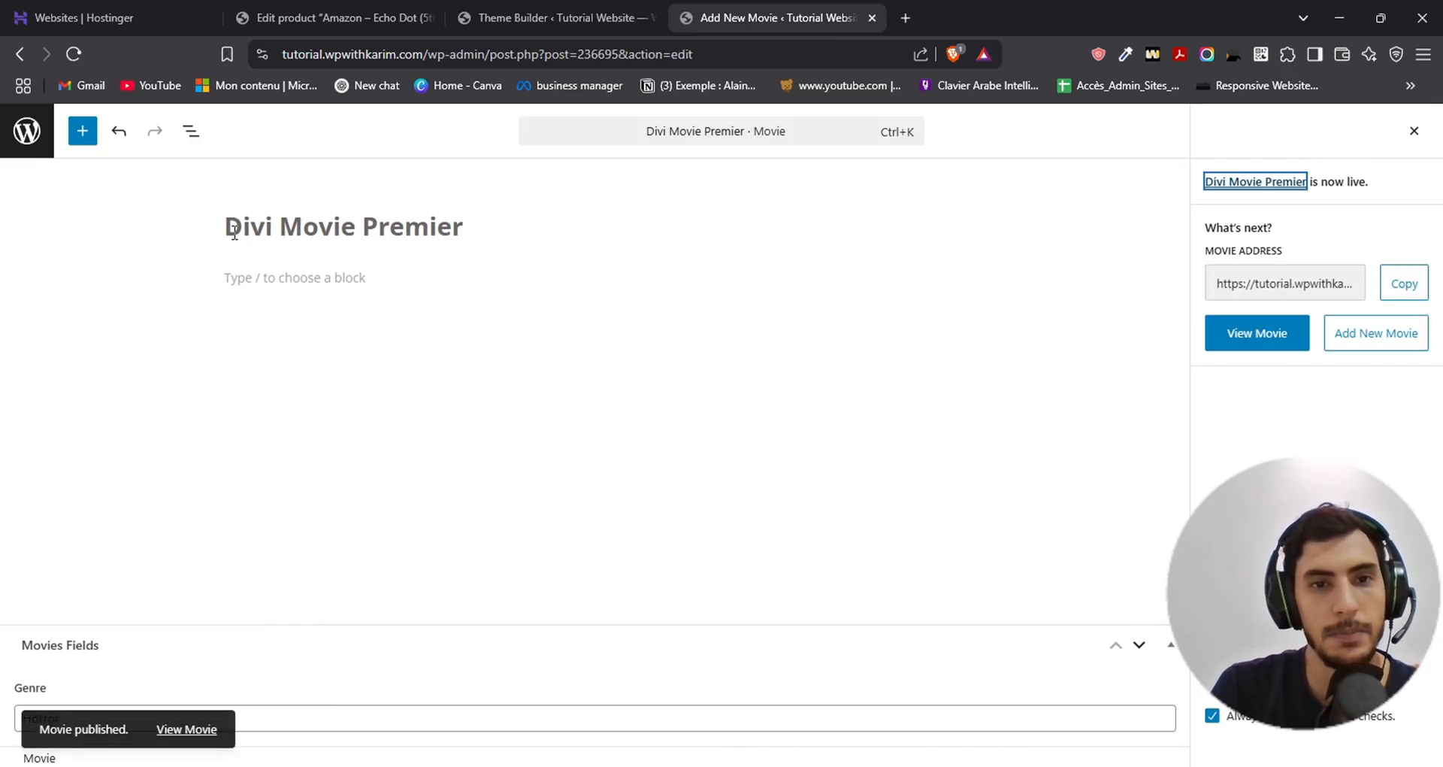
- Return to the list of all movies and dismiss the PayPal Payments notice
left_click(27, 139)
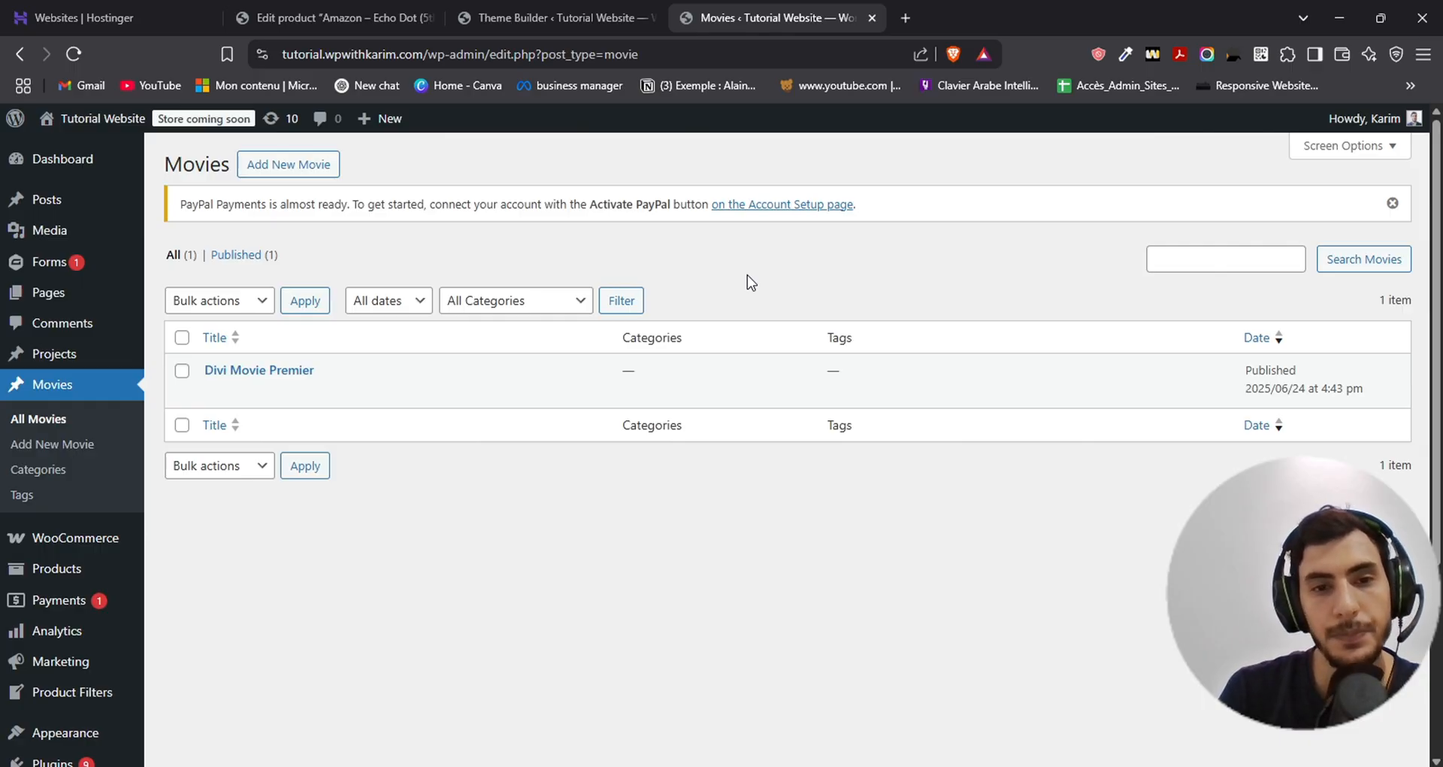
left_click(1393, 203)
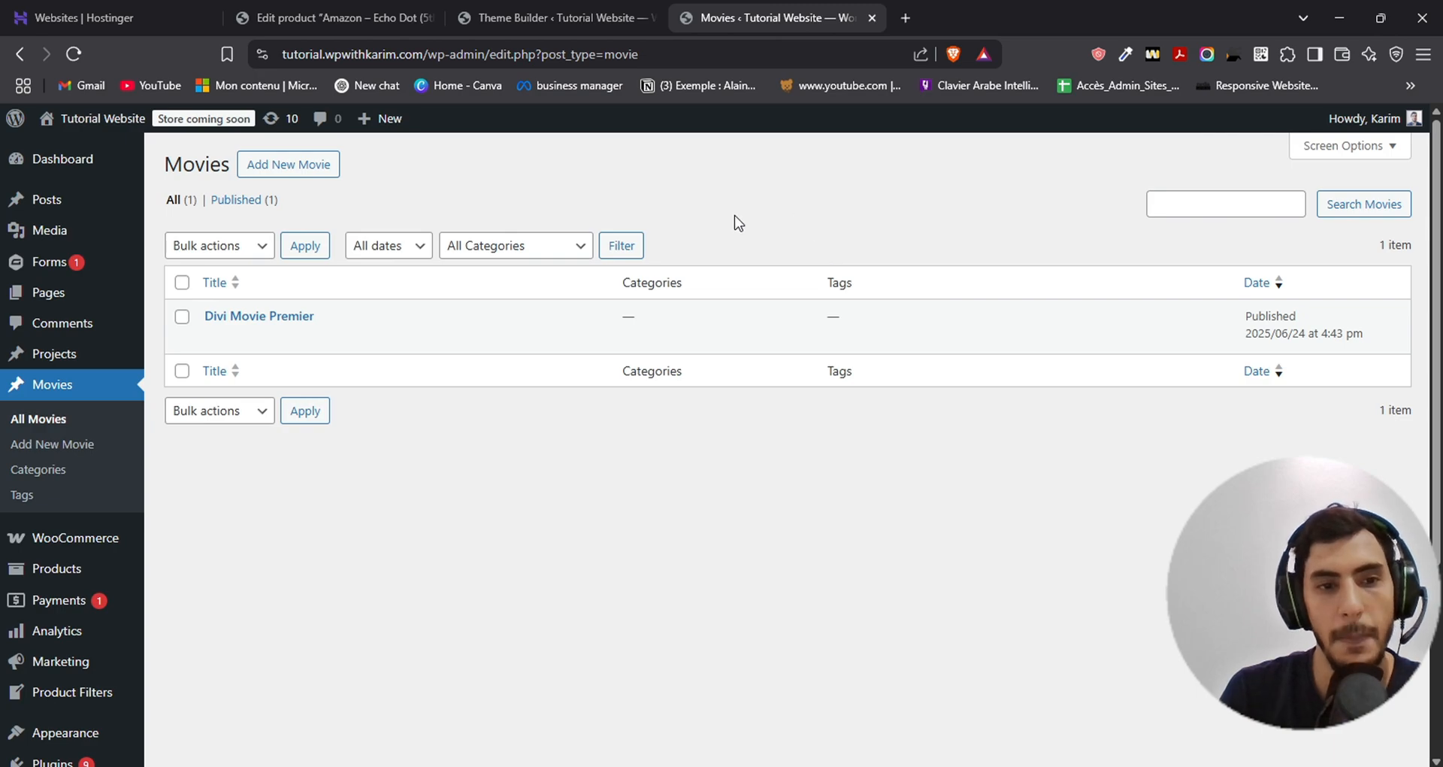